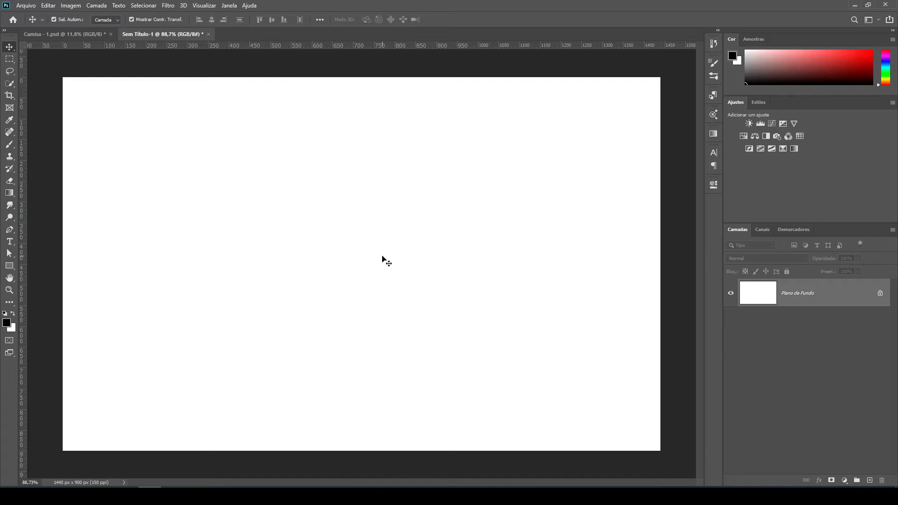
Create a new landscape document from the Média - Web preset, 1440 x 900 px at 72 ppi, with artboards turned off.
click(25, 6)
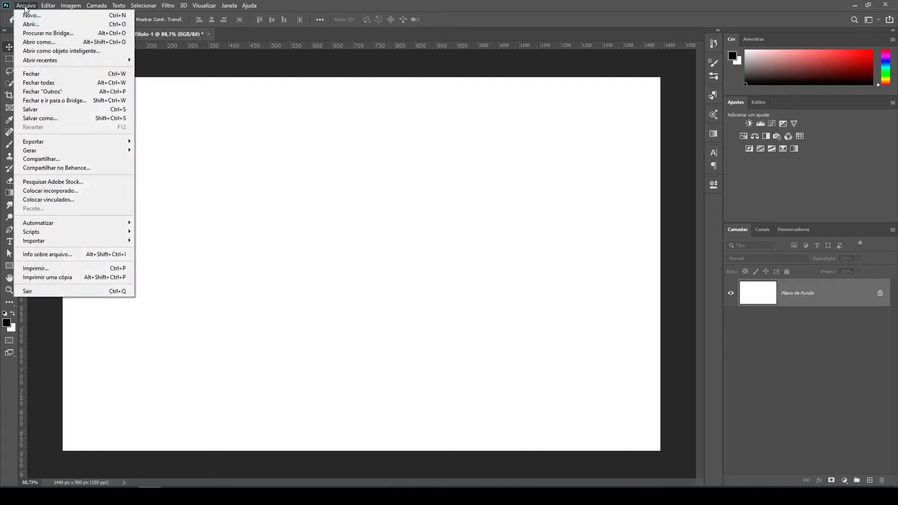
click(29, 14)
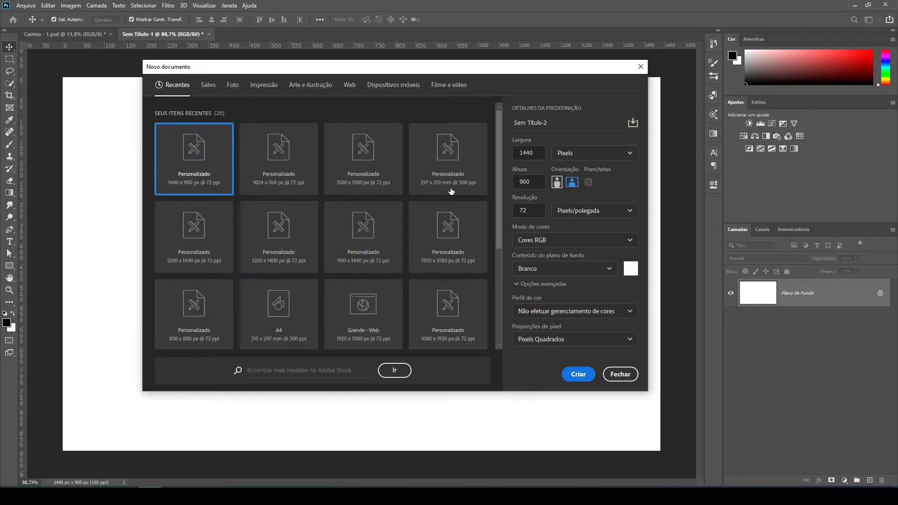
click(350, 87)
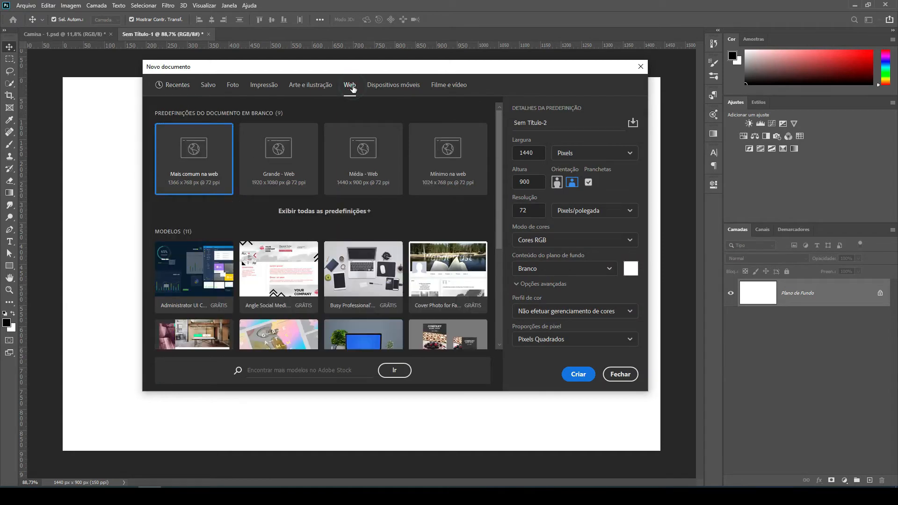
click(352, 178)
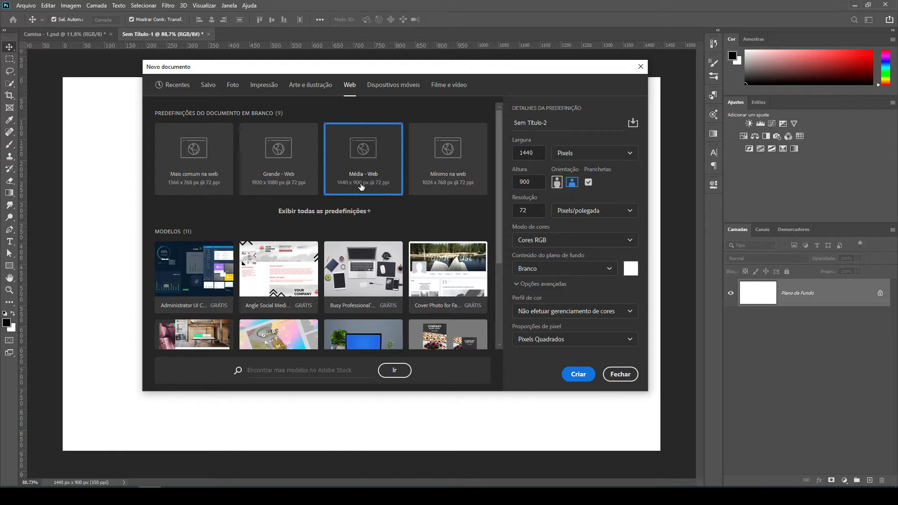
click(588, 182)
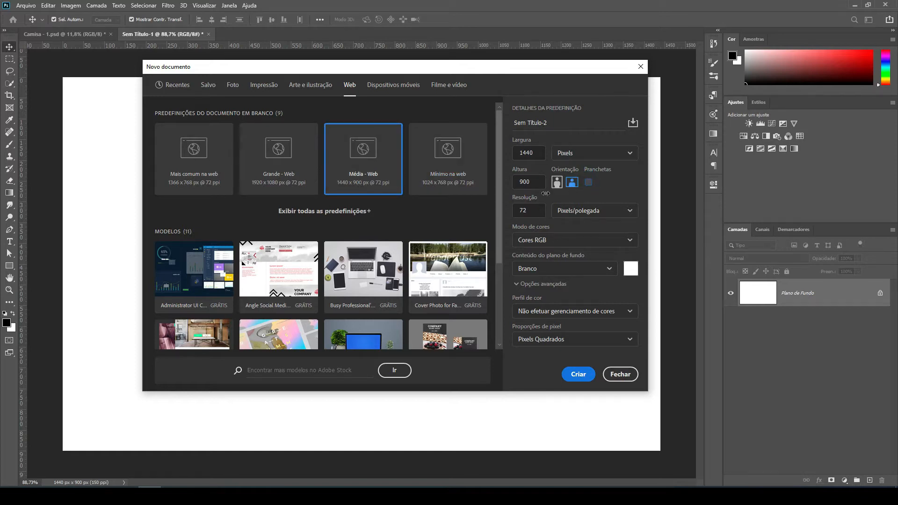
double_click(532, 214)
double_click(530, 213)
click(530, 213)
click(579, 374)
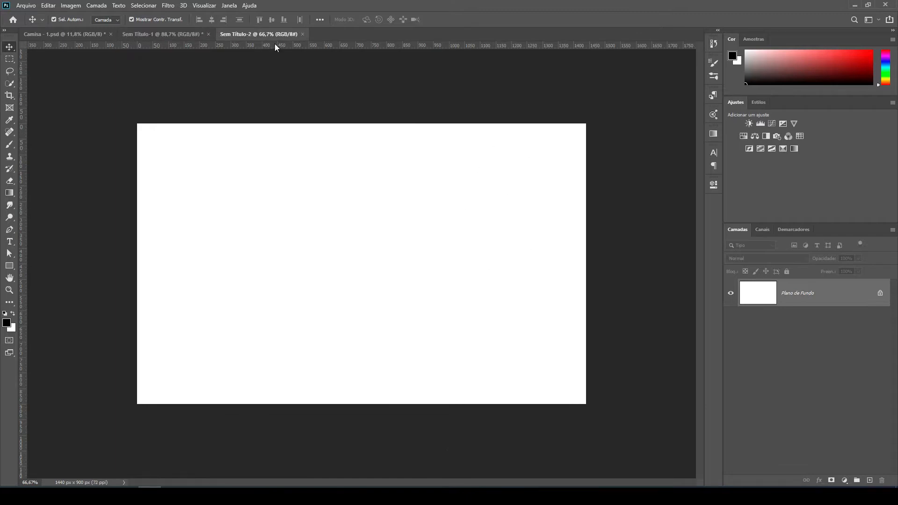
Close the older untitled document, Sem Título-1, without saving it.
click(209, 34)
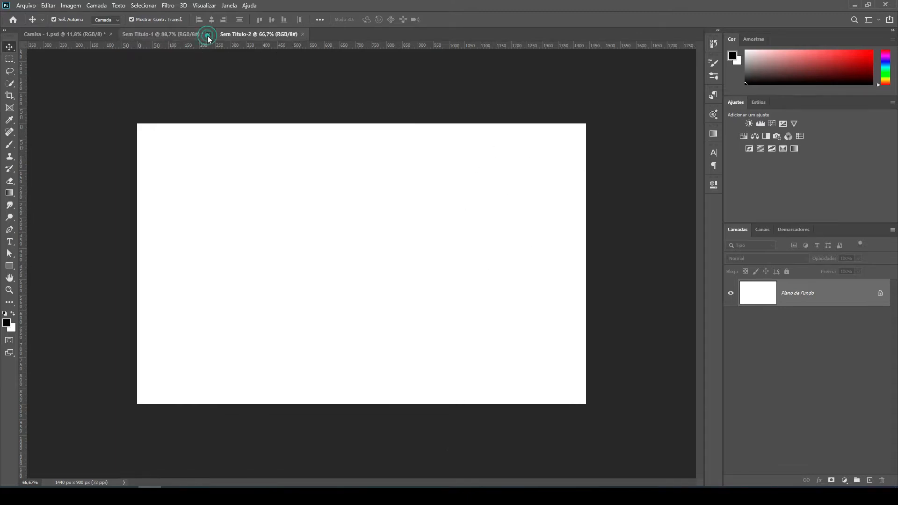
click(461, 187)
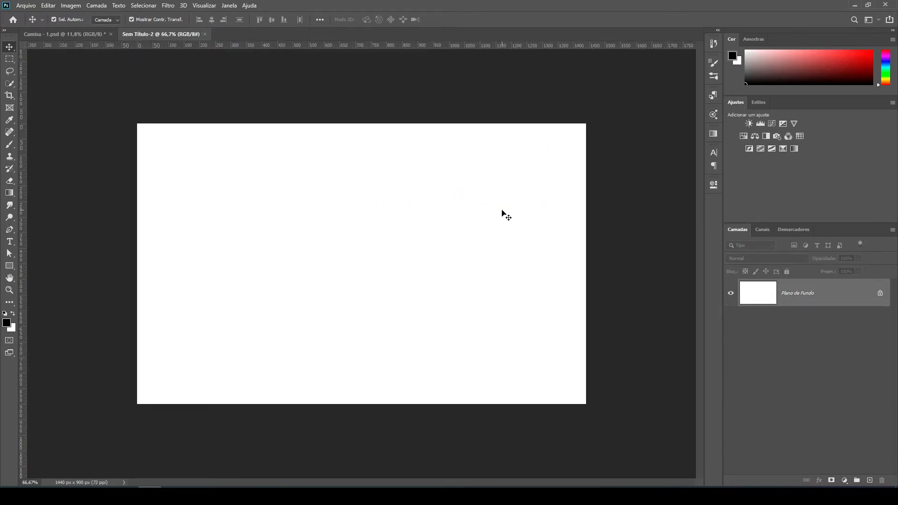
key(ctrl+0)
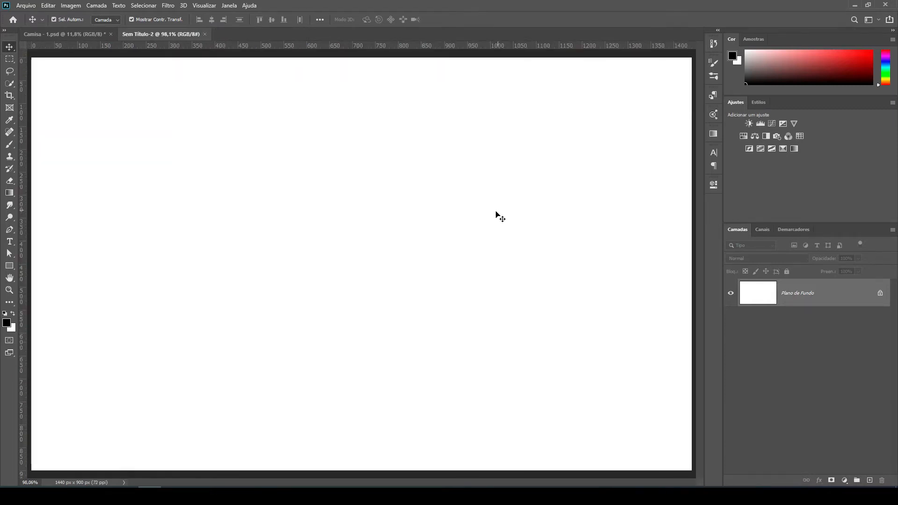
key(ctrl+minus)
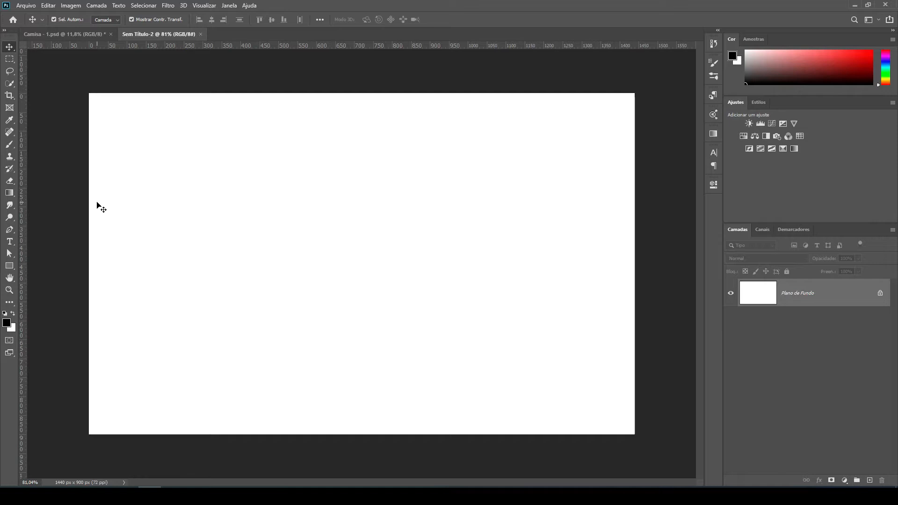
Draw a near-black filled rectangle shape without stroke, about 364 x 442 px, in the middle-left area of the canvas.
drag(9, 265, 36, 264)
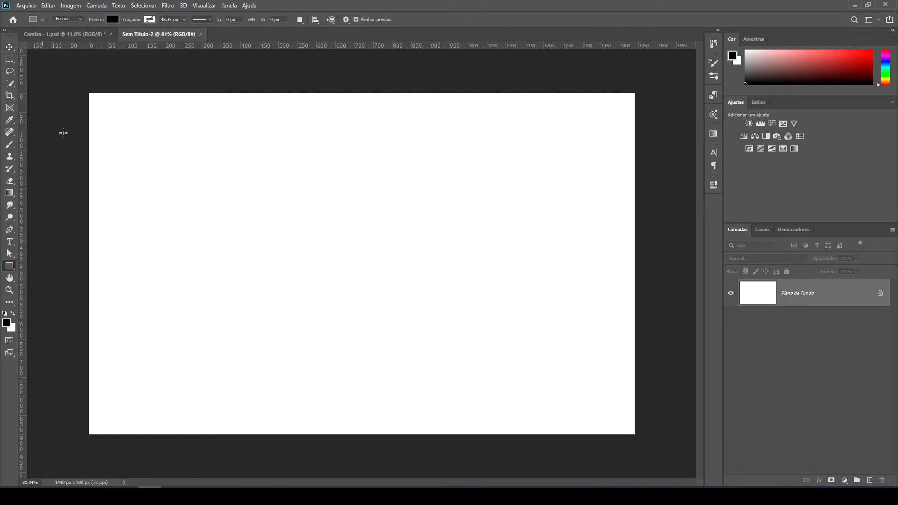
click(113, 20)
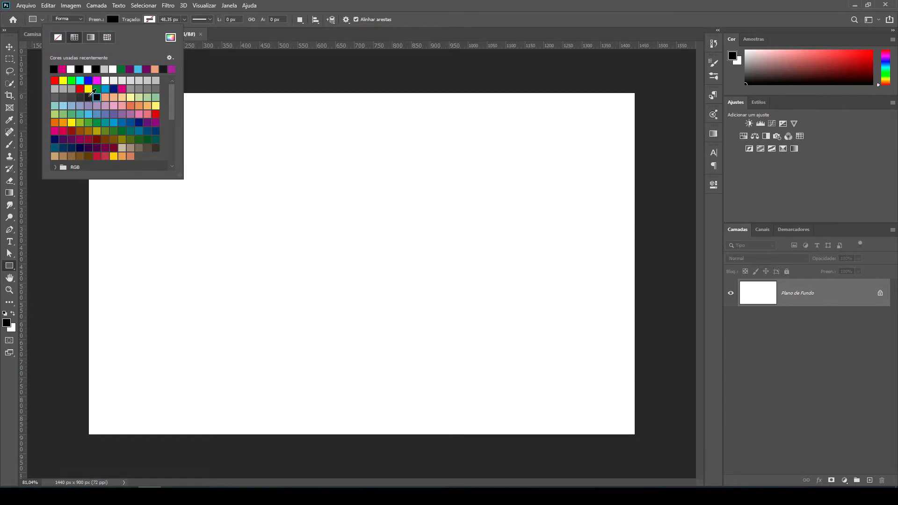
click(89, 96)
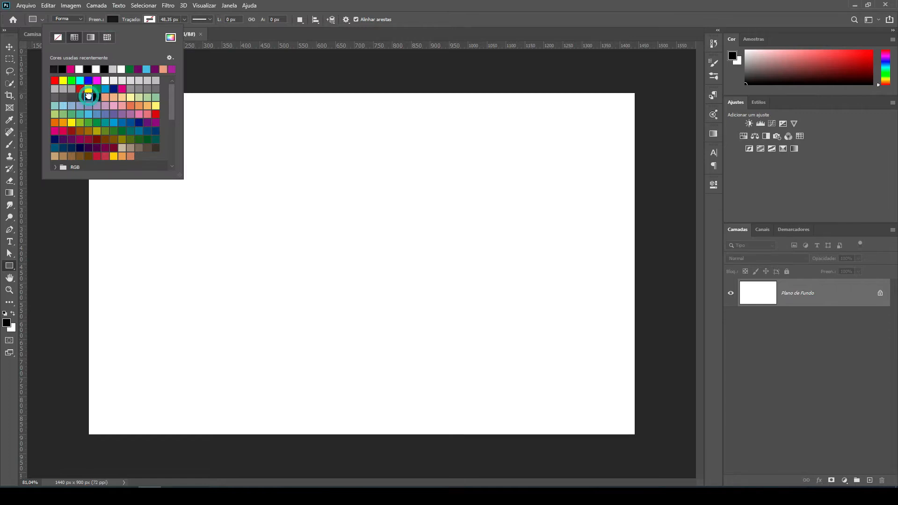
click(128, 13)
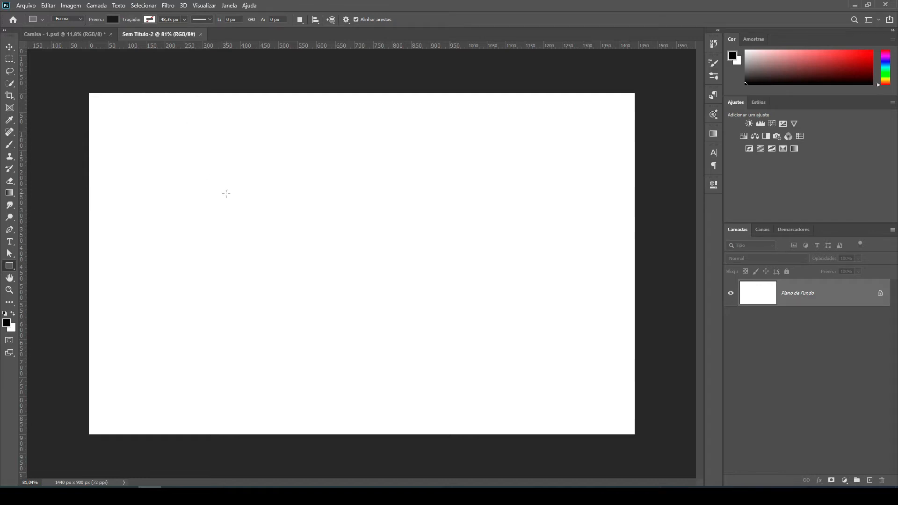
drag(225, 194, 364, 361)
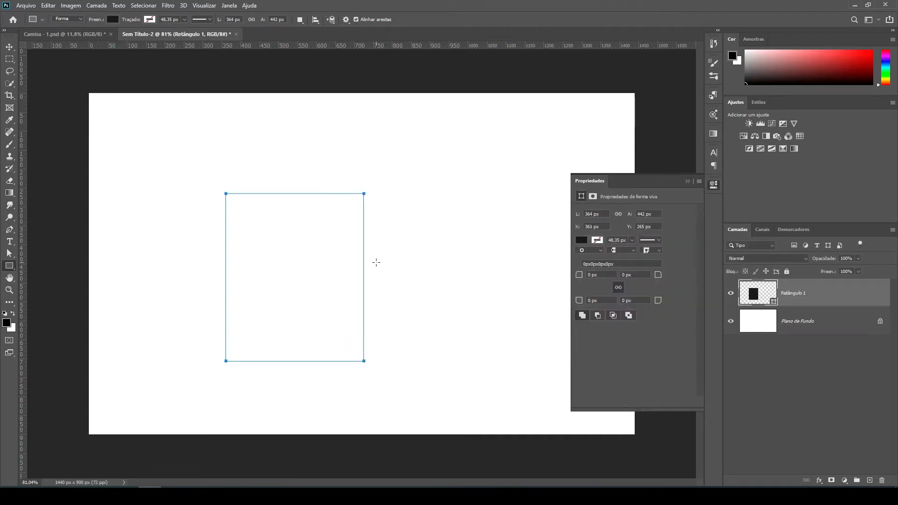
Narrow the rectangle to about 353 px wide and move it close to the canvas centre.
click(10, 46)
drag(286, 236, 312, 239)
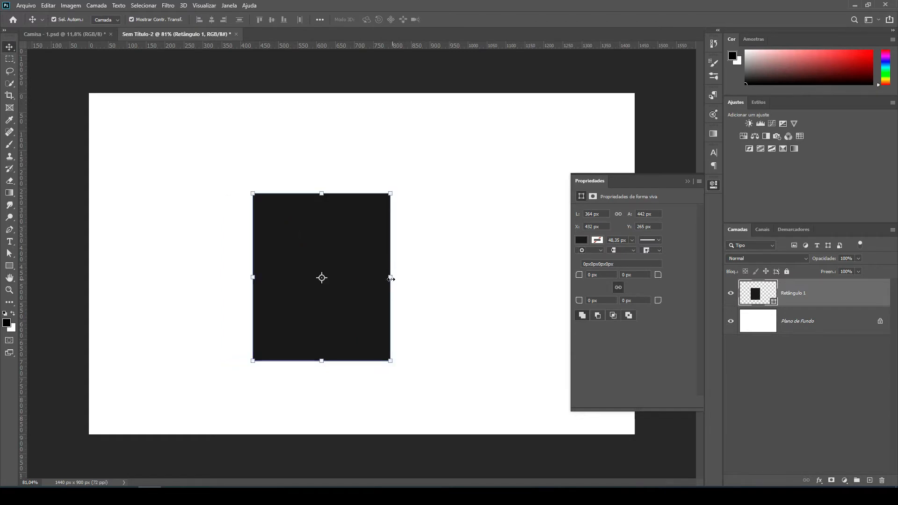
drag(390, 278, 386, 278)
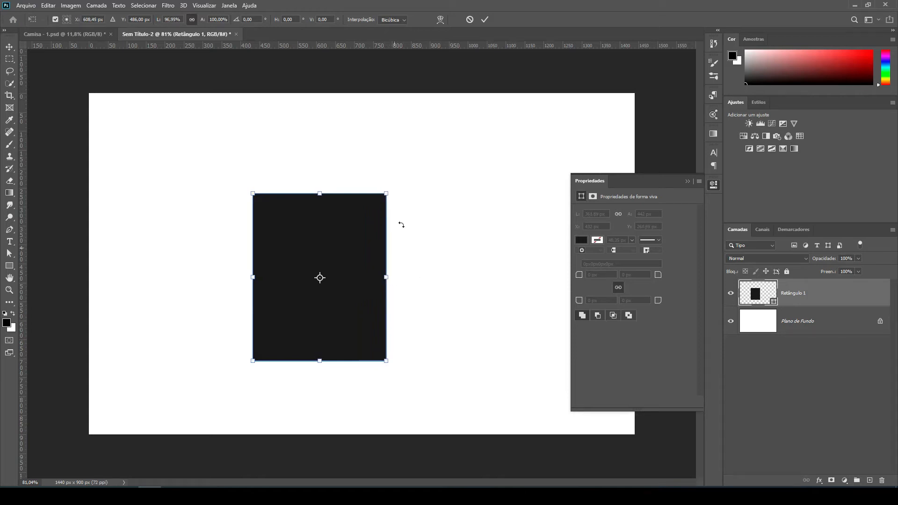
click(485, 19)
drag(322, 212, 354, 229)
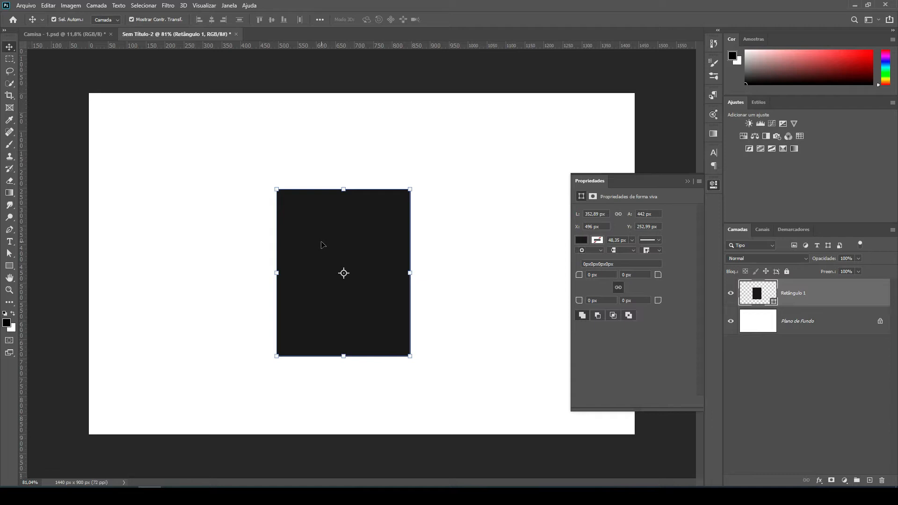
Apply a perspective transform to the rectangle, stretching its left edge symmetrically to a vertical skew of about 7°, and deselect it.
key(ctrl+t)
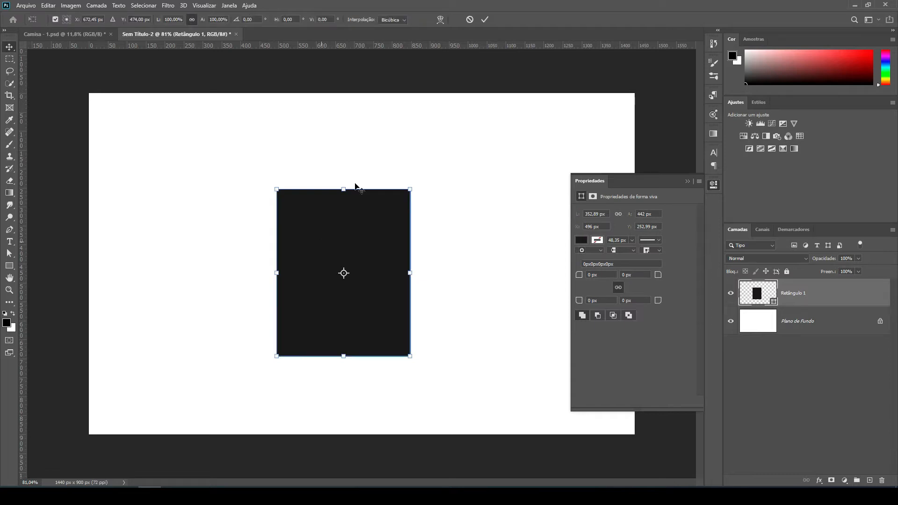
click(49, 5)
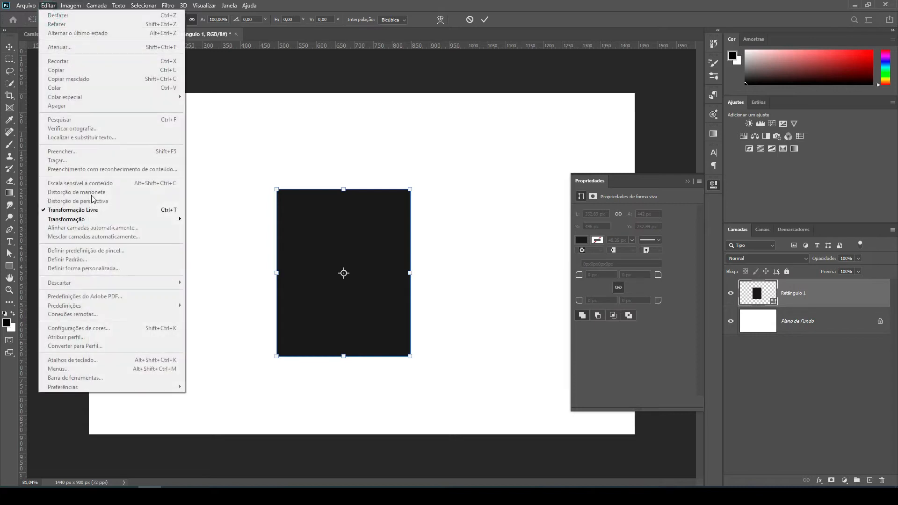
click(310, 221)
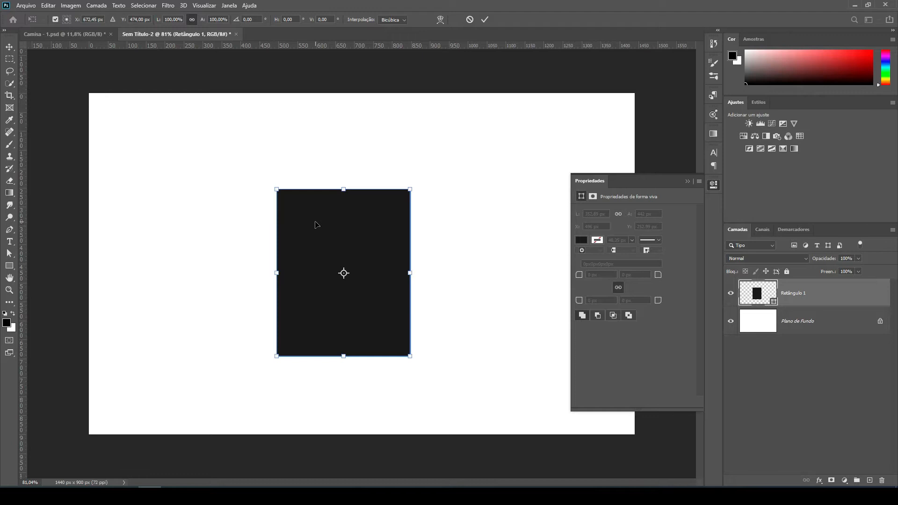
scroll(293, 216, up, 1)
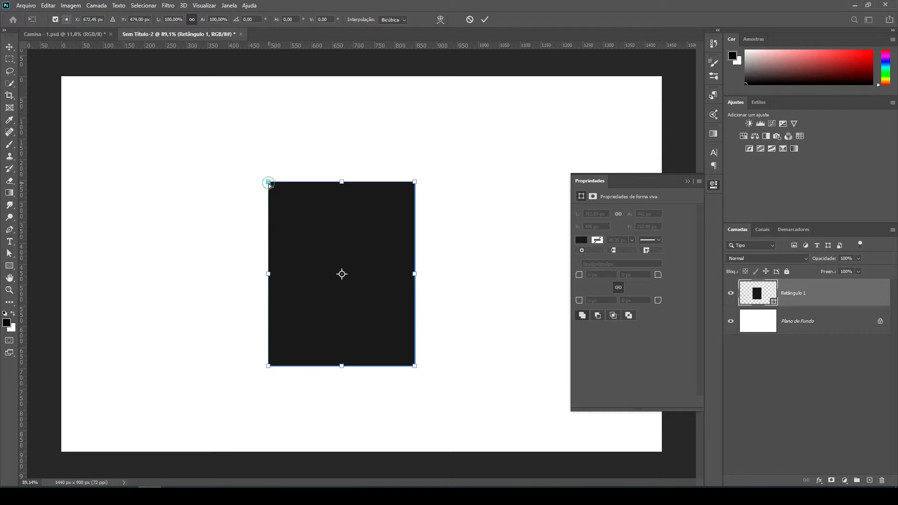
drag(269, 185, 268, 159)
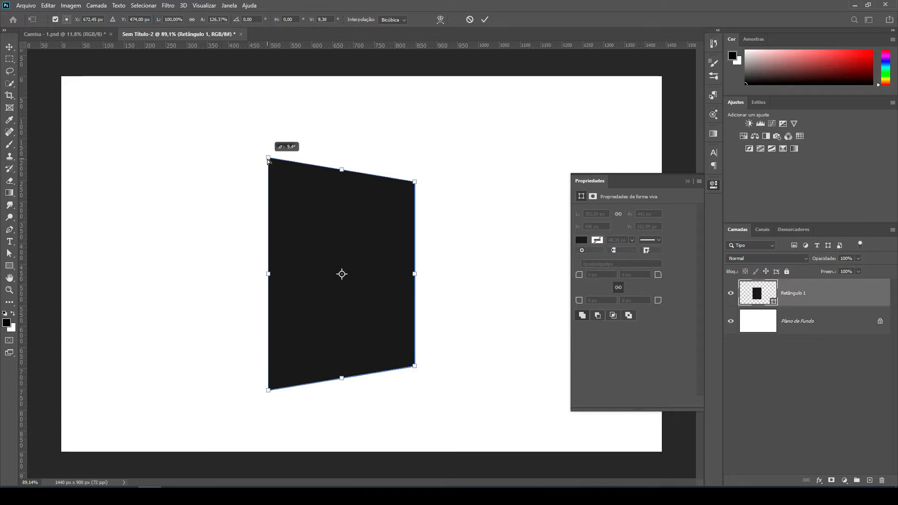
drag(268, 159, 268, 165)
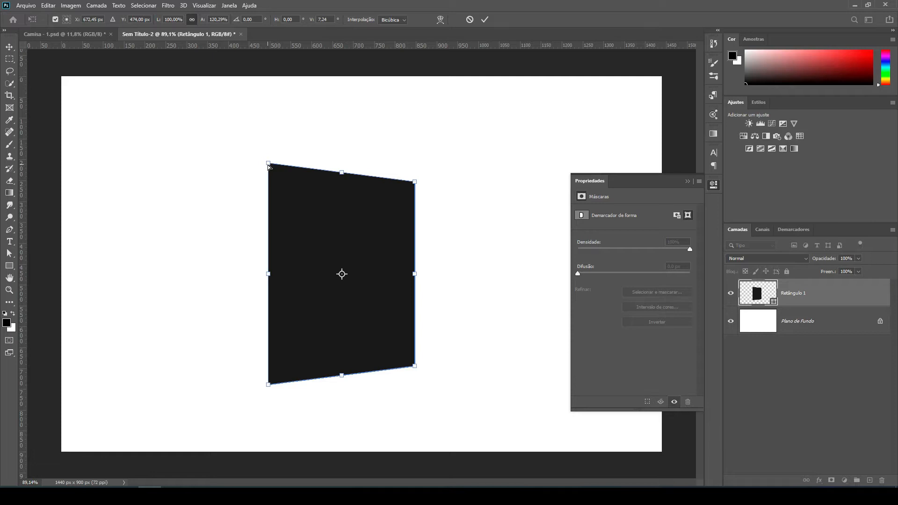
click(687, 181)
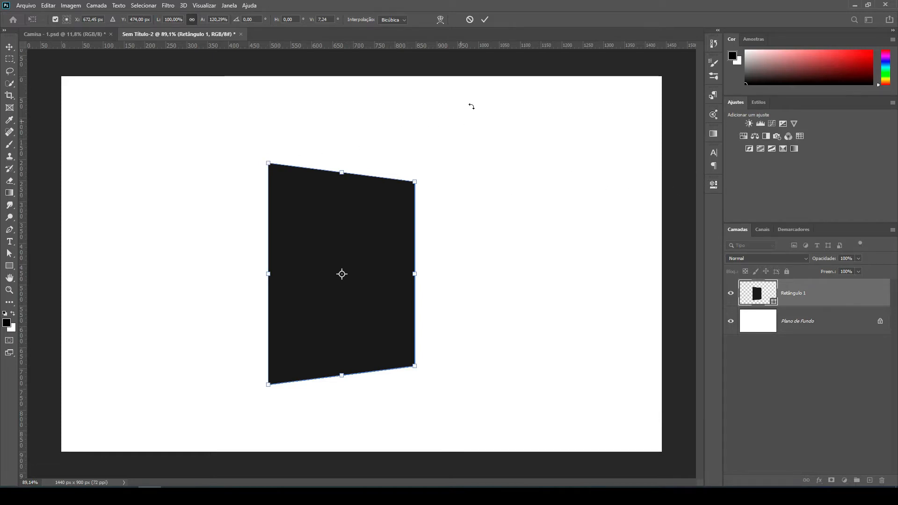
click(484, 21)
click(243, 184)
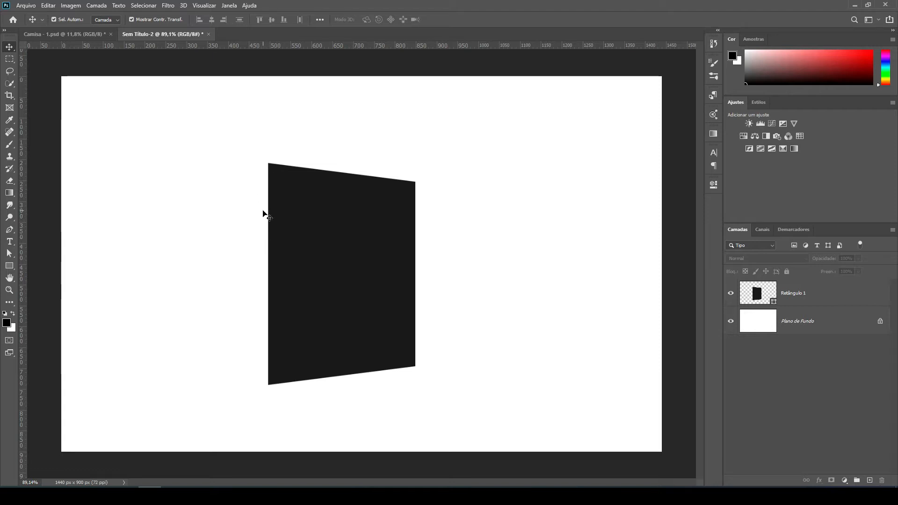
Draw a narrow near-black rectangle of about 34 x 533 px flush against the perspective shape's left edge.
click(14, 267)
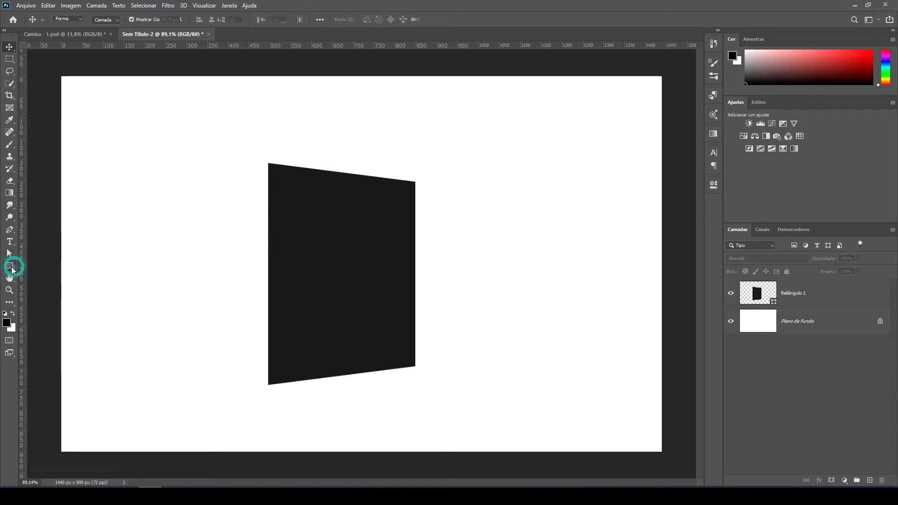
click(51, 266)
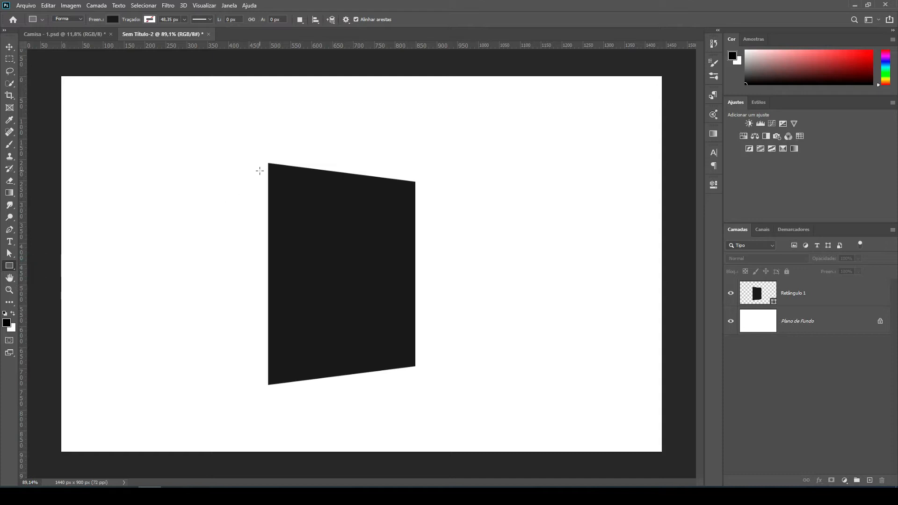
scroll(246, 176, up, 3)
scroll(318, 143, down, 1)
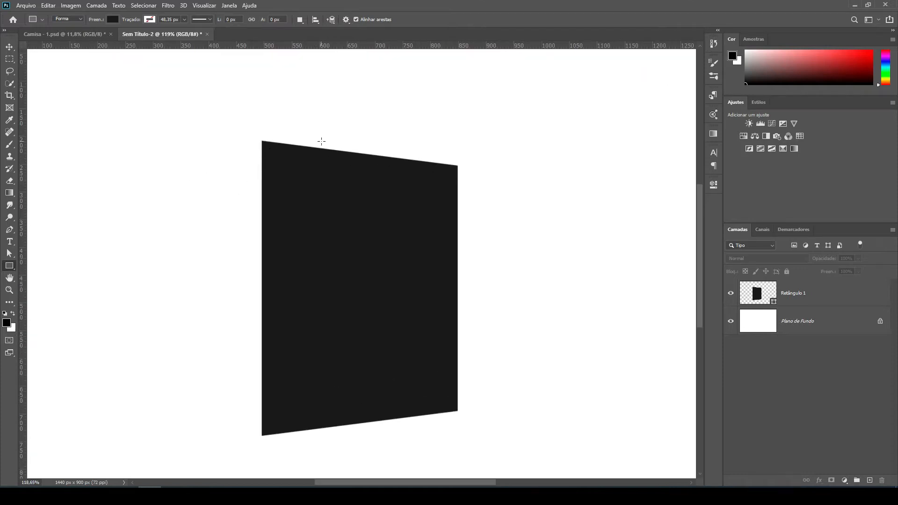
scroll(321, 140, down, 1)
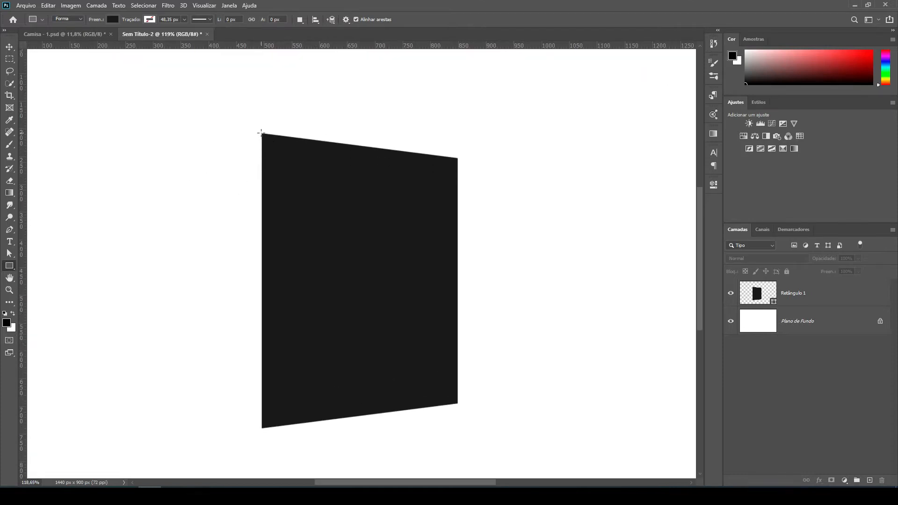
drag(261, 133, 243, 428)
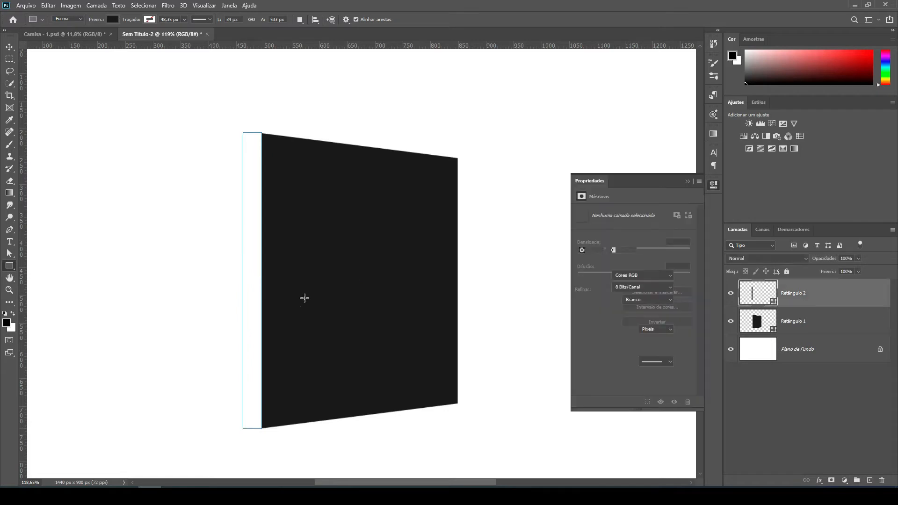
Apply a perspective transform to the narrow side rectangle, shortening its outer edge symmetrically to a vertical skew of about 24°, and deselect it.
click(9, 46)
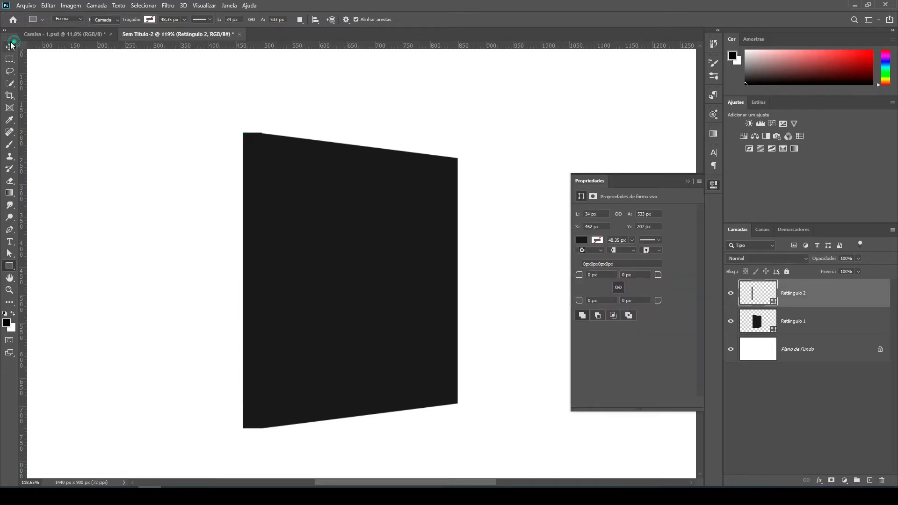
click(114, 150)
drag(245, 187, 241, 187)
scroll(243, 128, up, 1)
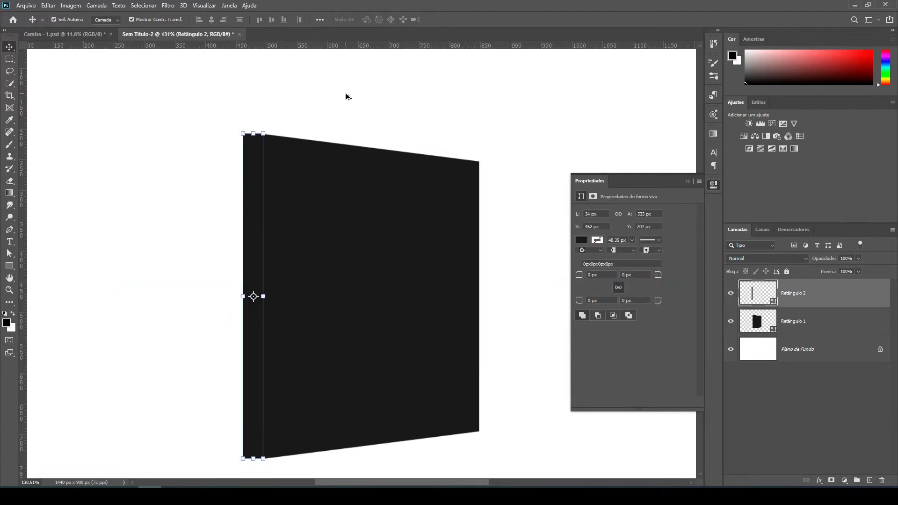
scroll(347, 94, down, 1)
click(219, 103)
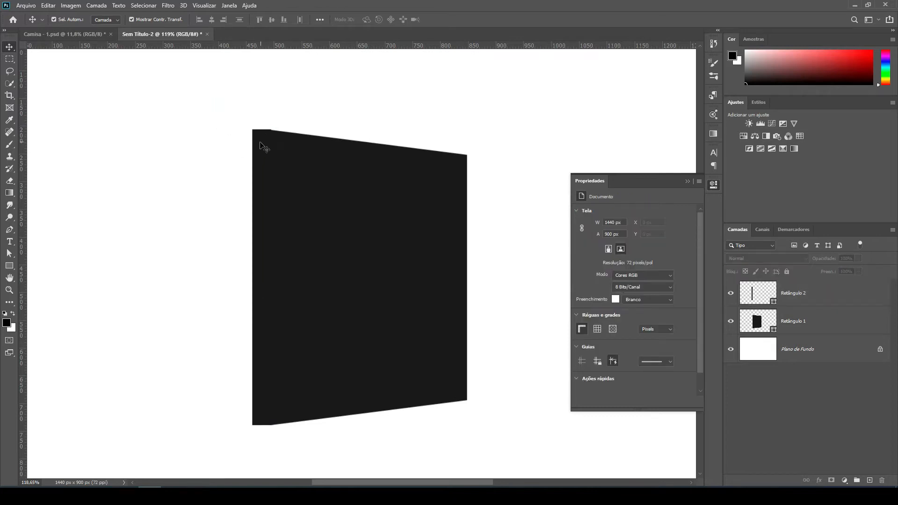
click(260, 144)
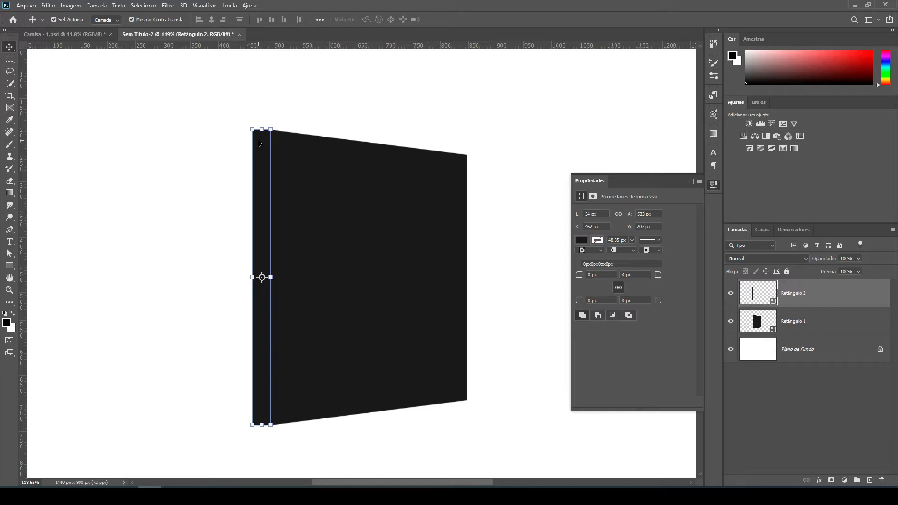
key(ctrl+t)
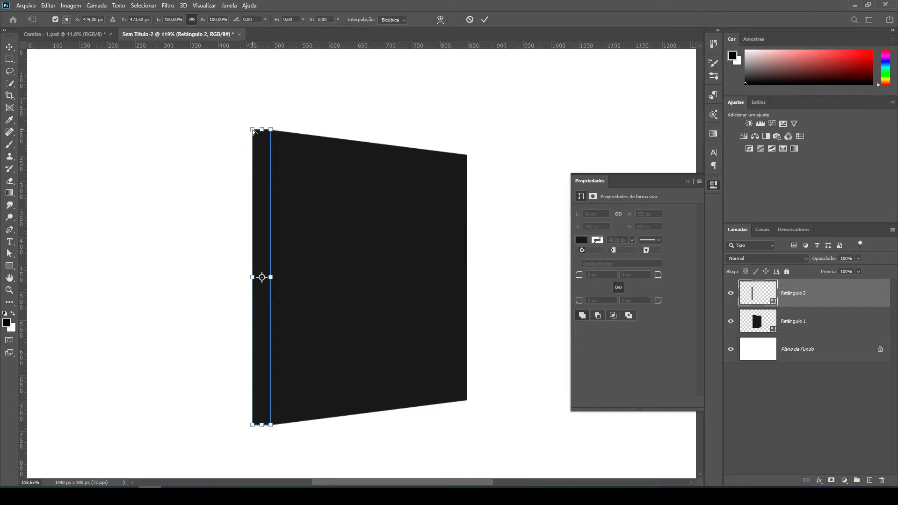
drag(252, 133, 253, 138)
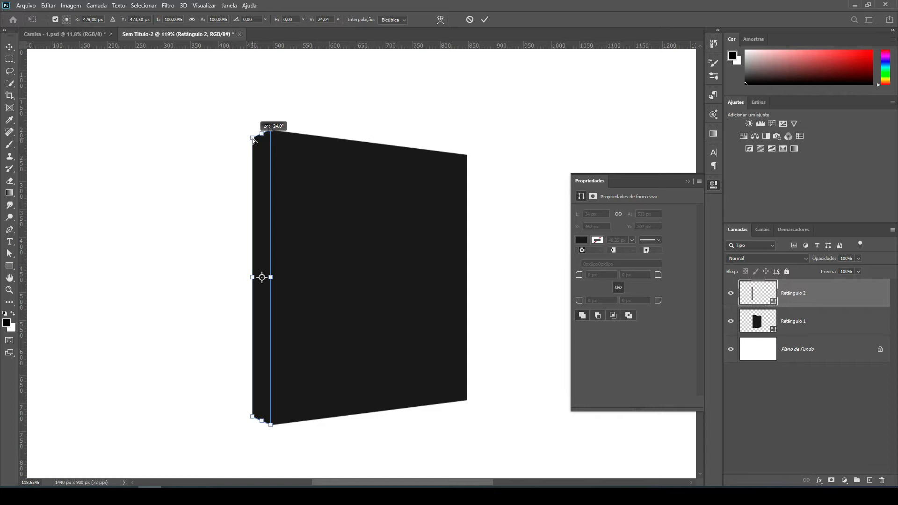
drag(253, 139, 253, 139)
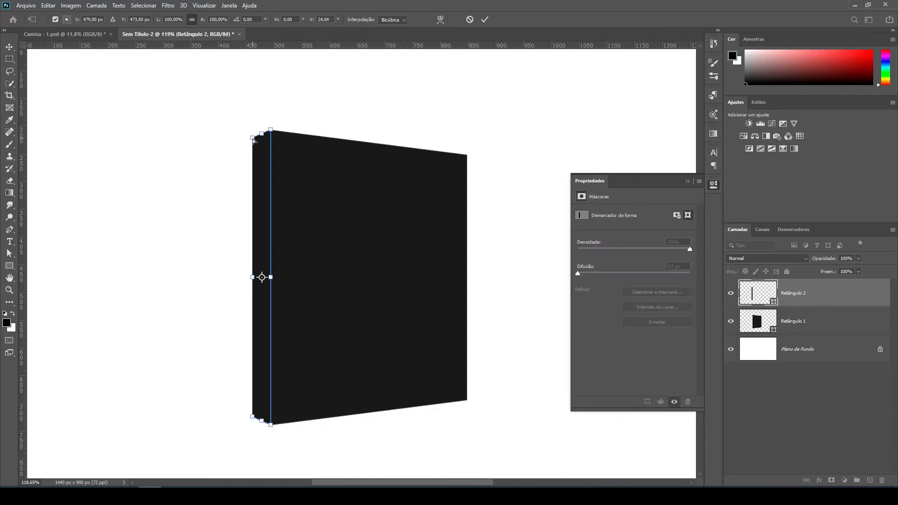
click(485, 19)
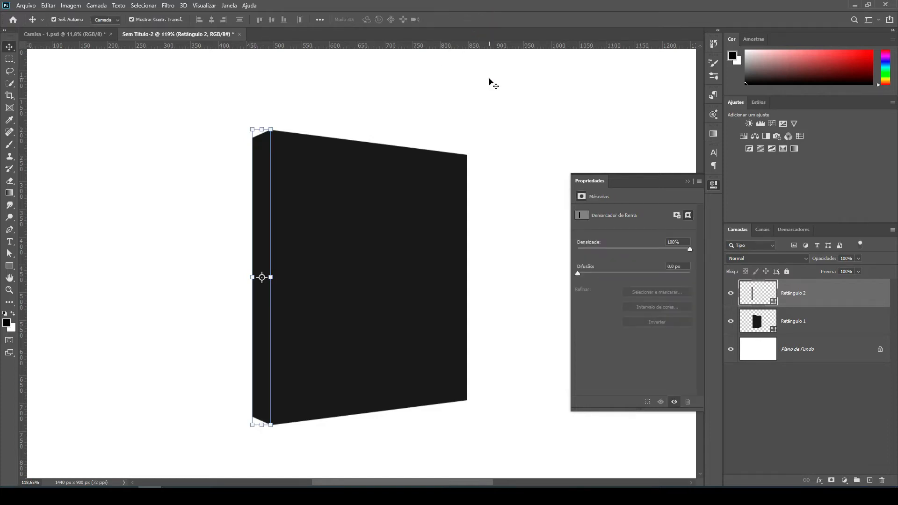
click(489, 80)
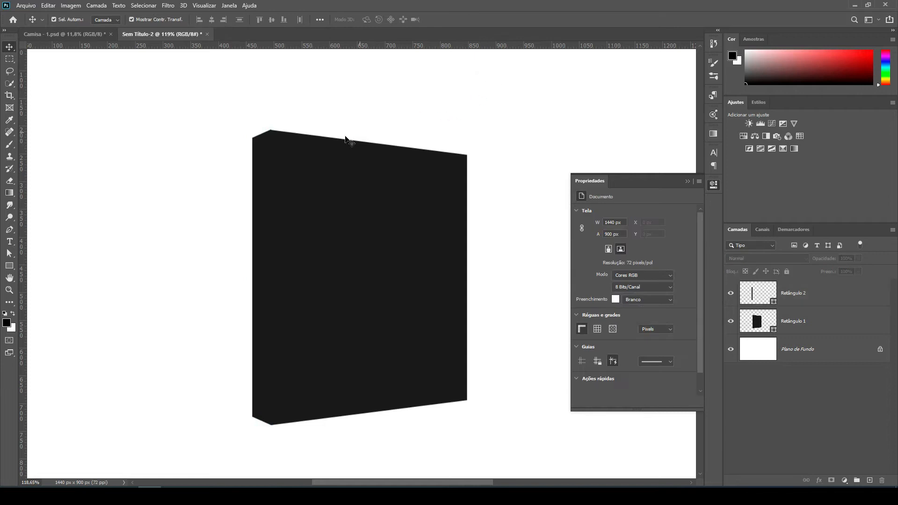
Fine-tune the narrow side shape's upper corner to line it up with the front face.
scroll(262, 122, up, 5)
scroll(273, 146, up, 2)
click(265, 134)
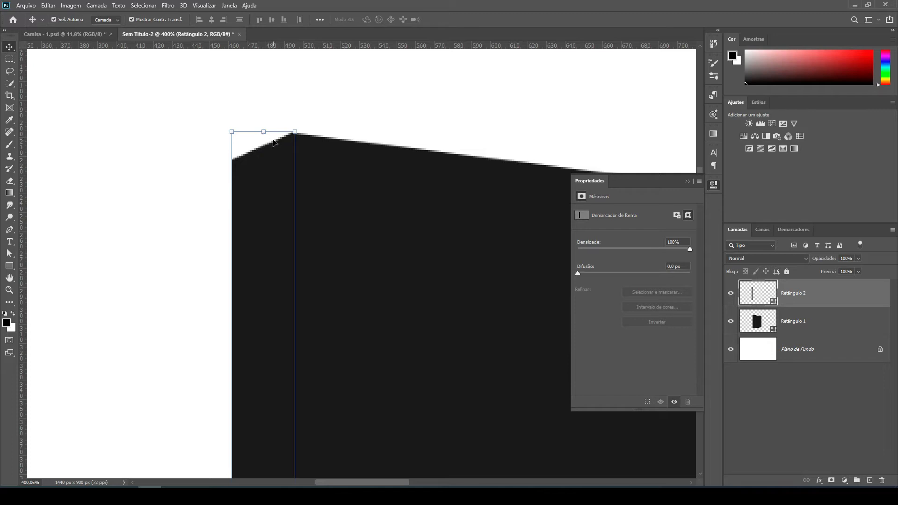
scroll(274, 142, up, 2)
drag(257, 125, 256, 133)
click(484, 20)
Examine the lower corner and both faces of the box to check how their edges line up.
scroll(328, 103, down, 2)
key(super)
key(super)
scroll(348, 180, down, 5)
scroll(349, 182, down, 6)
scroll(341, 414, up, 3)
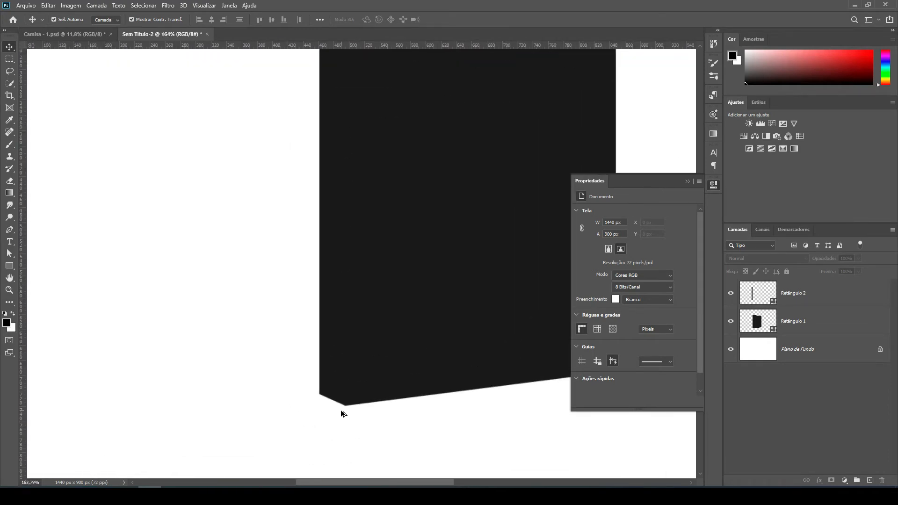
scroll(342, 413, up, 4)
scroll(263, 367, down, 5)
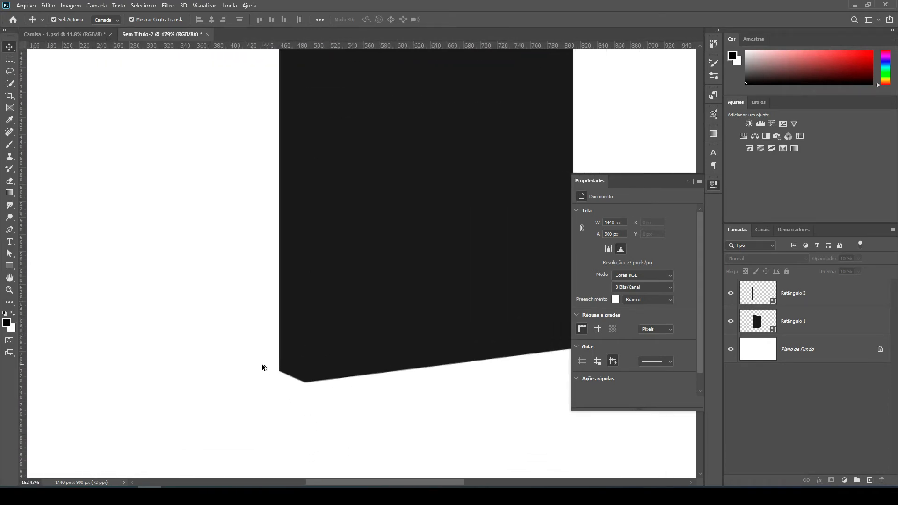
scroll(264, 367, down, 3)
scroll(442, 252, down, 2)
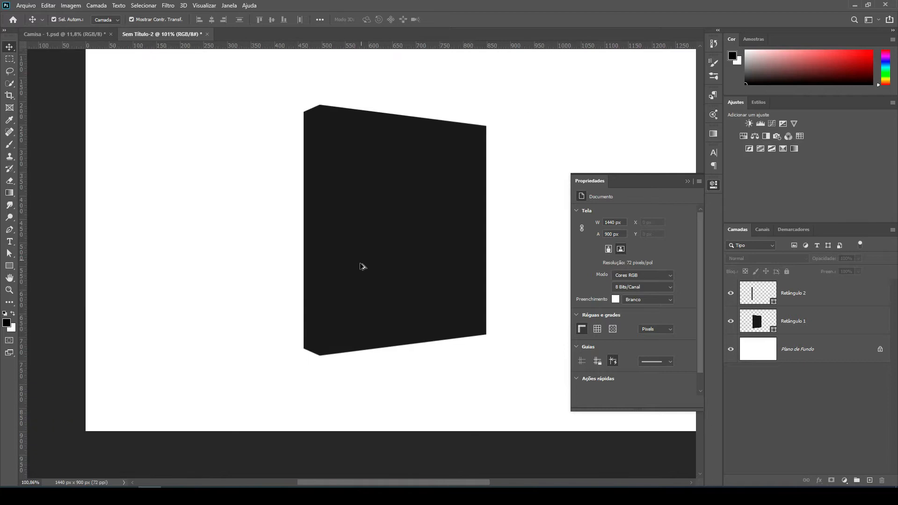
scroll(362, 263, down, 2)
scroll(263, 333, up, 1)
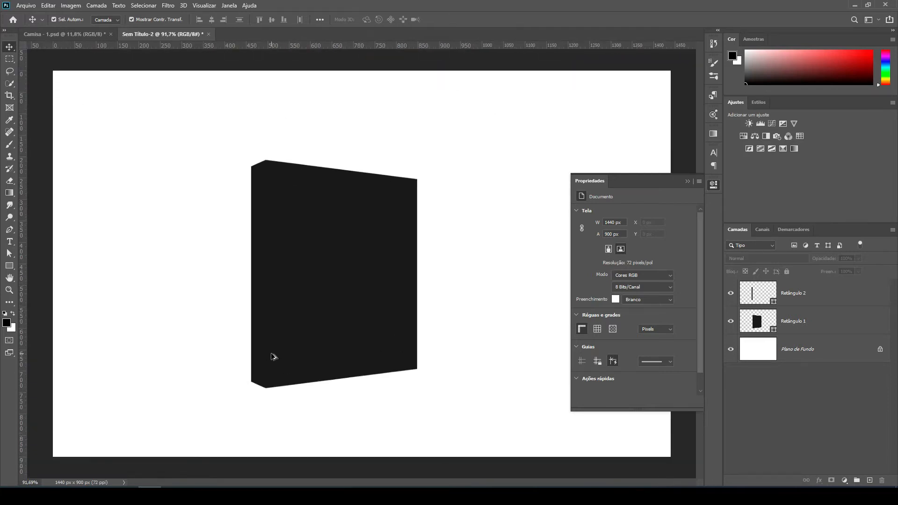
click(326, 228)
click(189, 223)
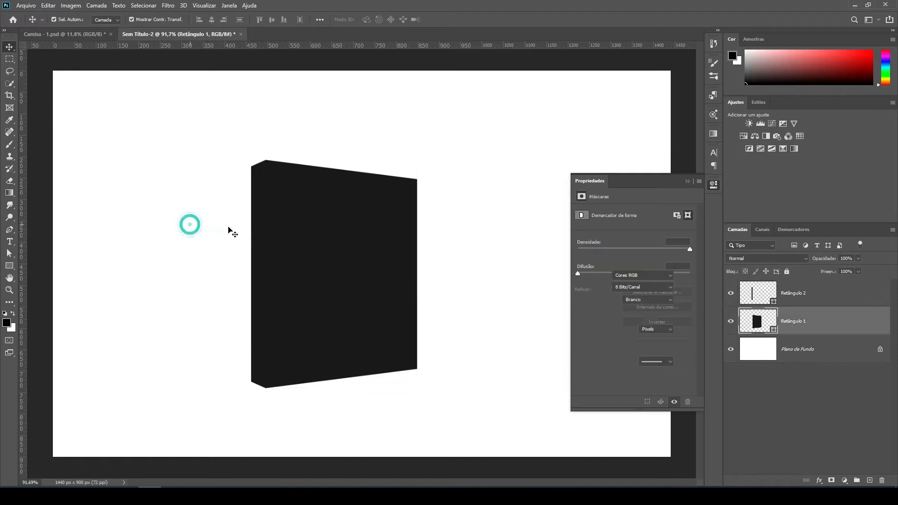
click(255, 236)
click(464, 193)
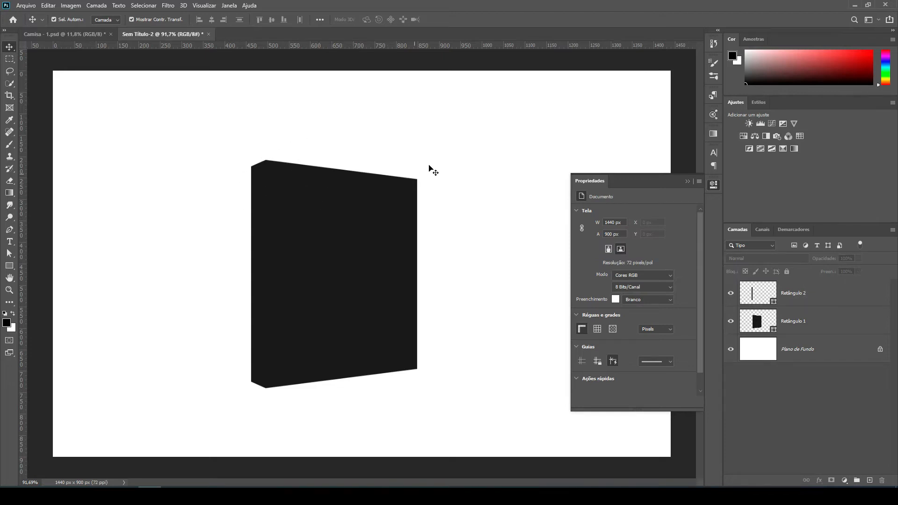
Draw a near-black rectangle of about 372 x 538 px that covers the whole front face of the box.
scroll(433, 157, down, 1)
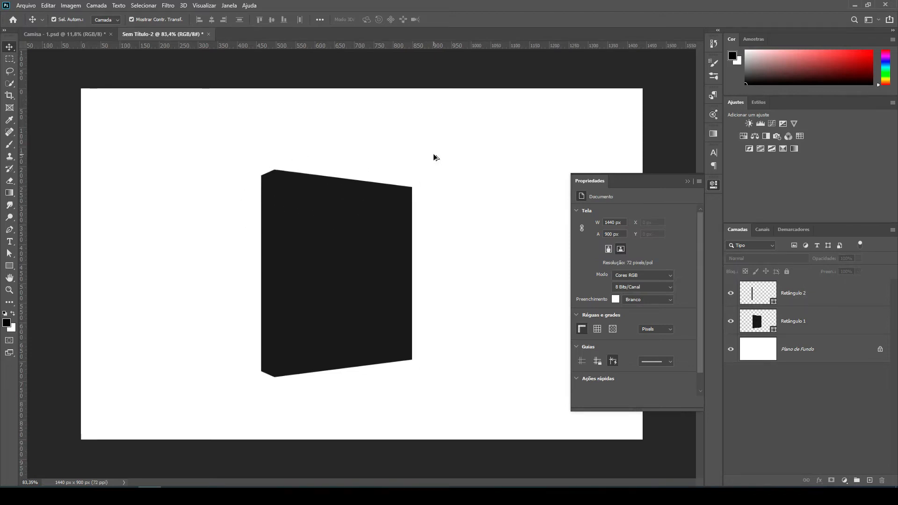
click(687, 181)
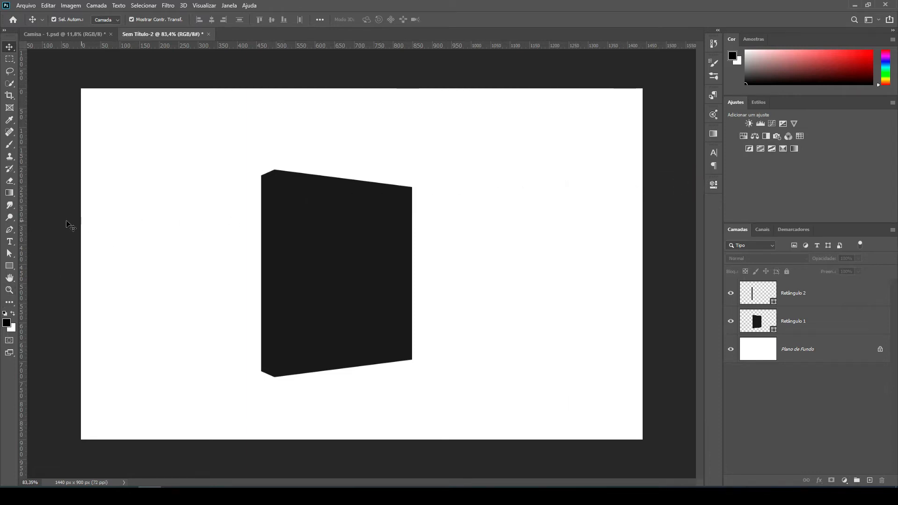
click(13, 265)
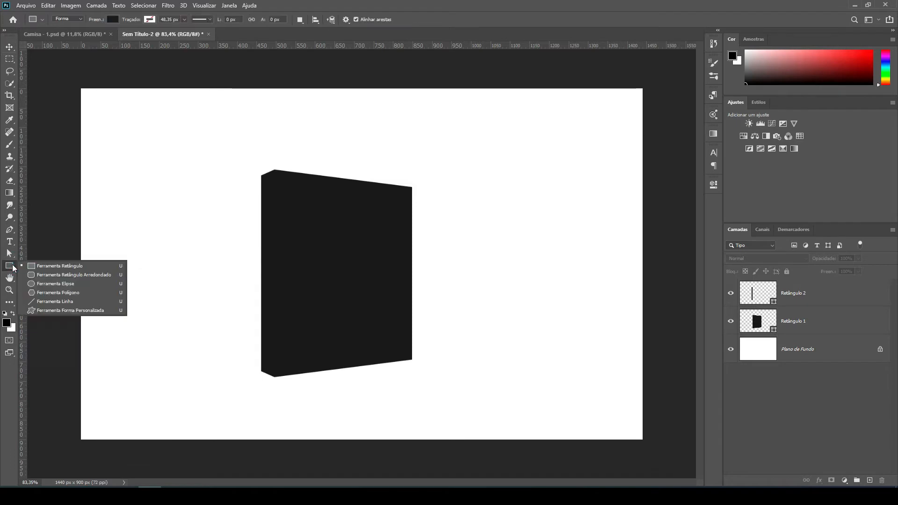
click(48, 268)
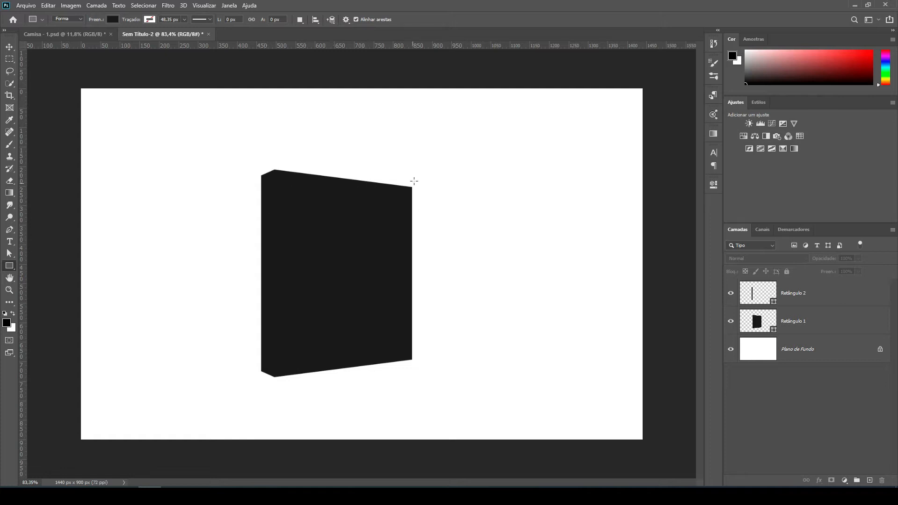
drag(418, 178, 271, 378)
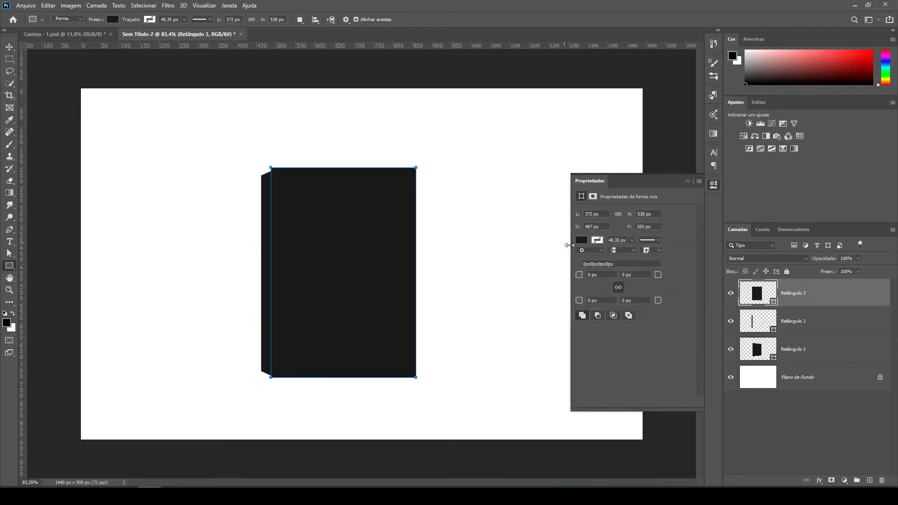
Fill the new front rectangle with red.
click(586, 241)
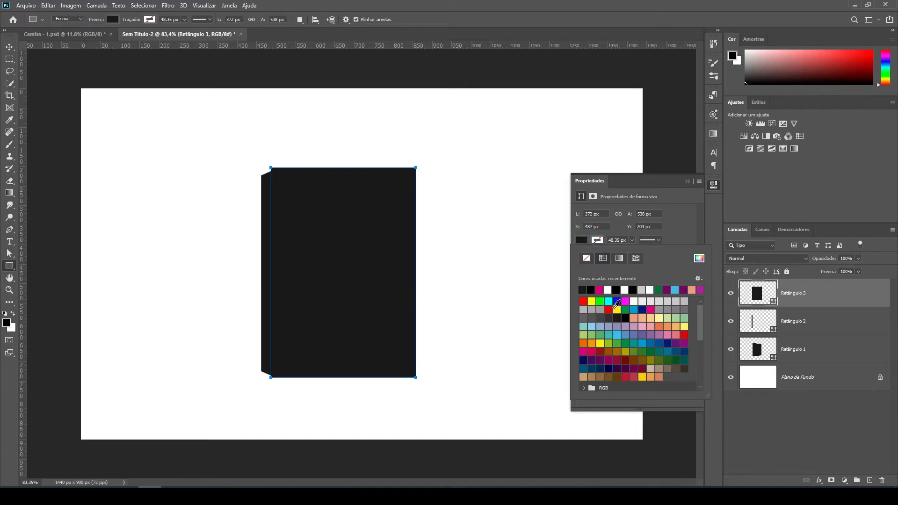
click(609, 310)
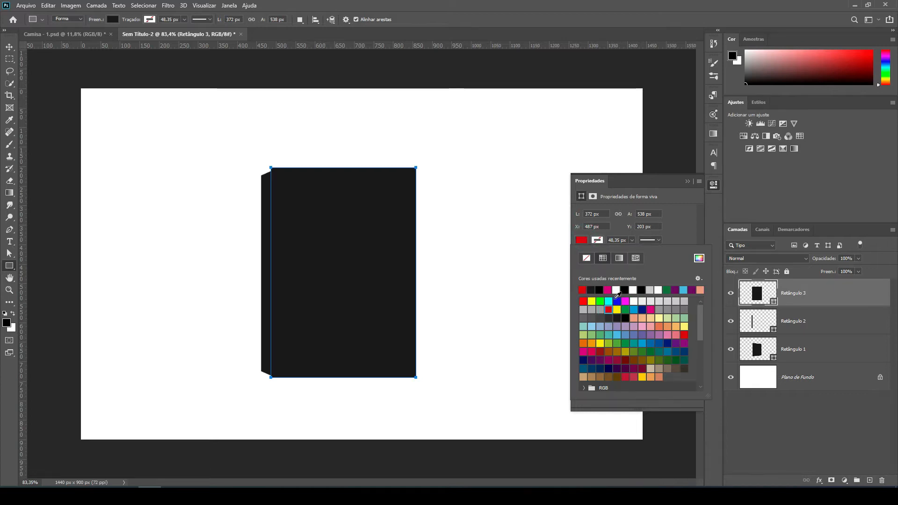
click(687, 181)
Move the red rectangle aside to compare it with the dark front face, undo the move and deselect.
click(9, 47)
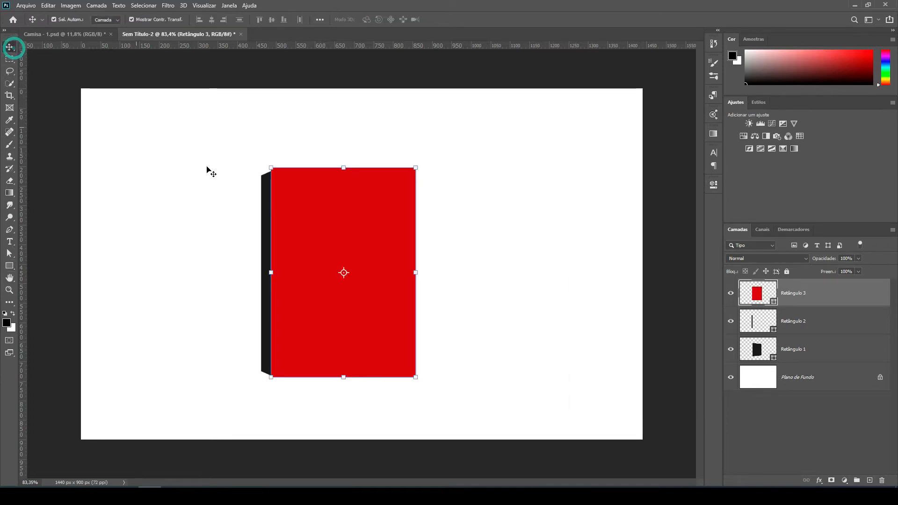
drag(333, 218, 501, 224)
click(343, 204)
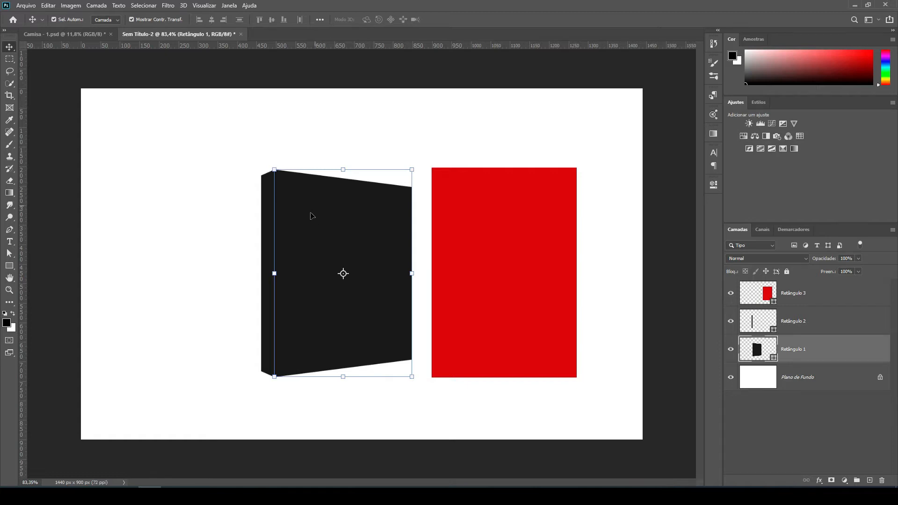
click(461, 232)
key(ctrl+z)
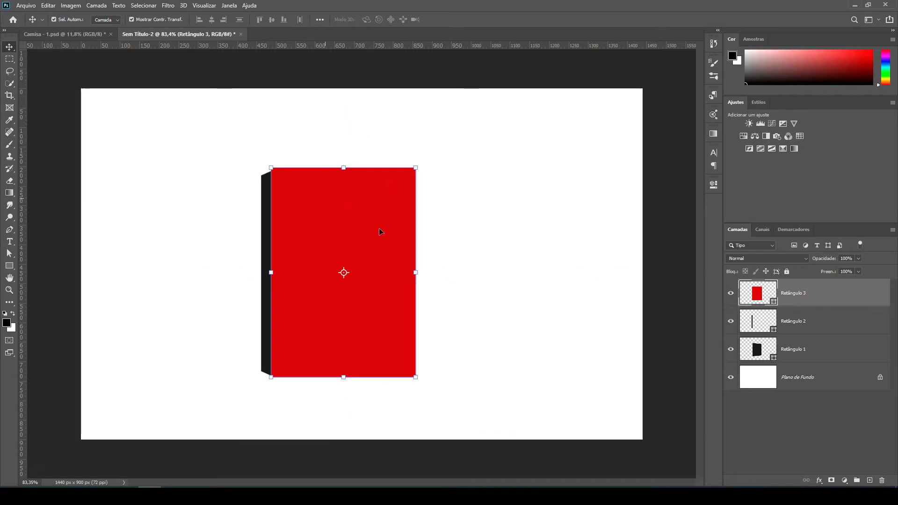
click(450, 227)
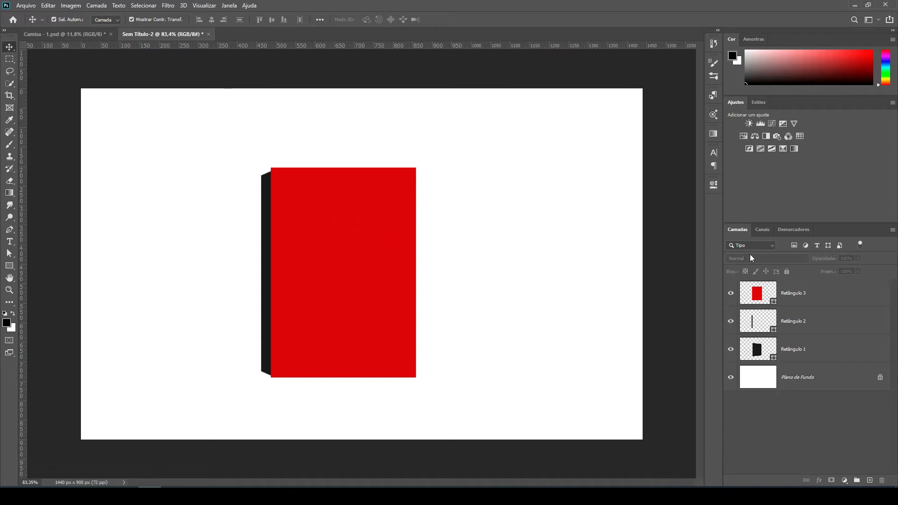
Rename the shape layers: the red rectangle as Capa, the side strip as Lombada - Base and the dark front face as Capa - Base.
double_click(796, 294)
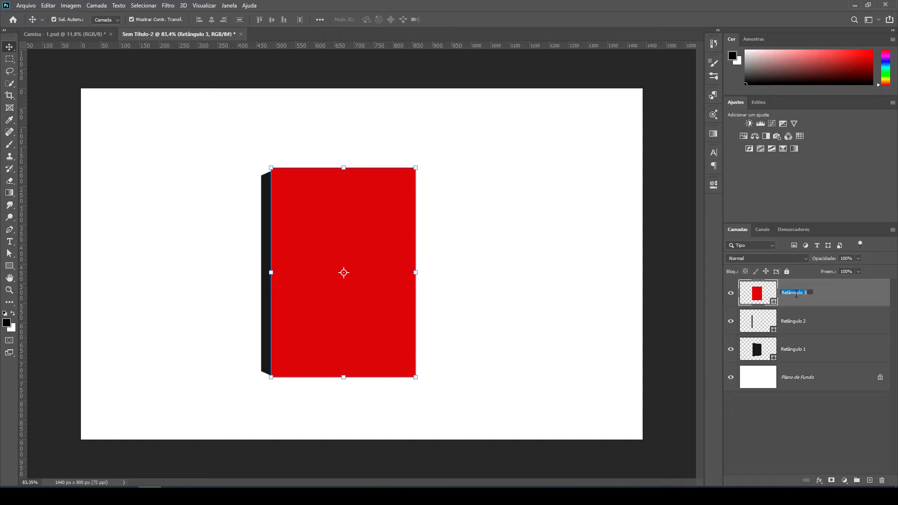
text(Capa)
double_click(794, 321)
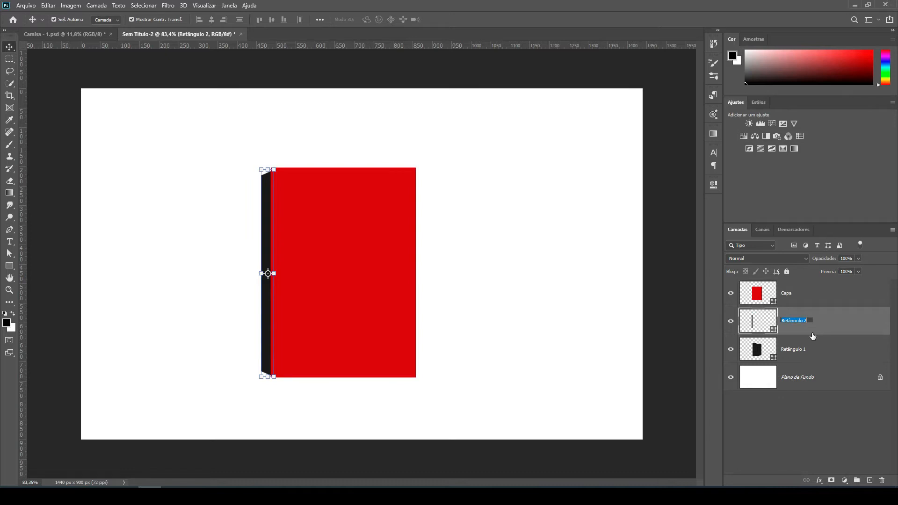
text(Lombada - Base)
double_click(791, 349)
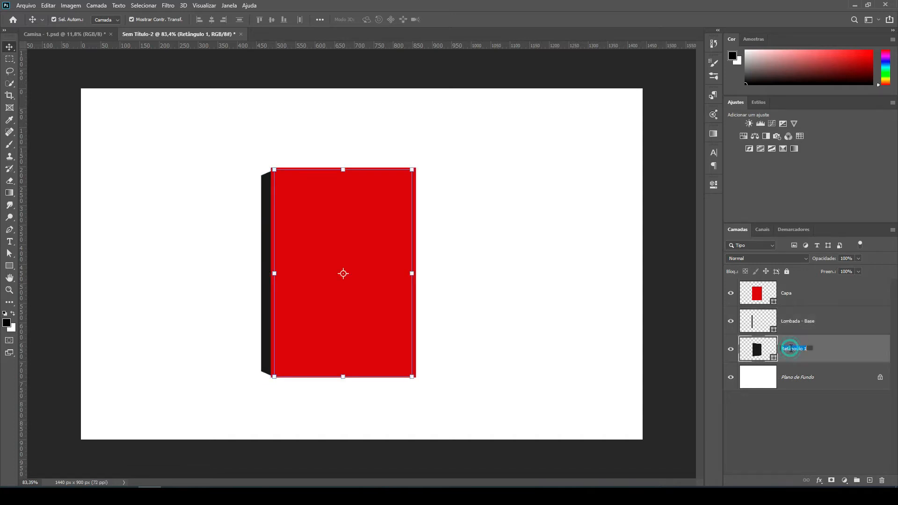
text(Capa - Base)
key(Return)
Load the outline of the Capa - Base shape as a selection with the Capa layer active, and deselect everything.
click(803, 302)
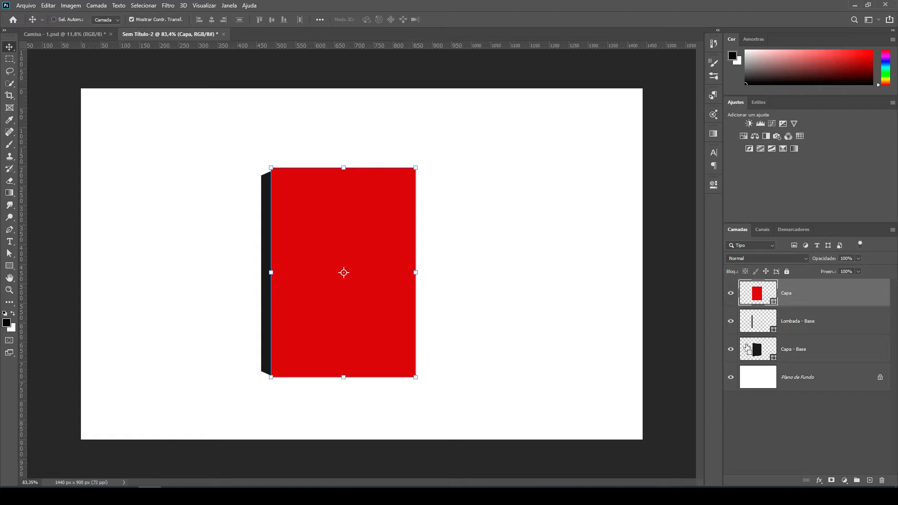
ctrl+click(747, 349)
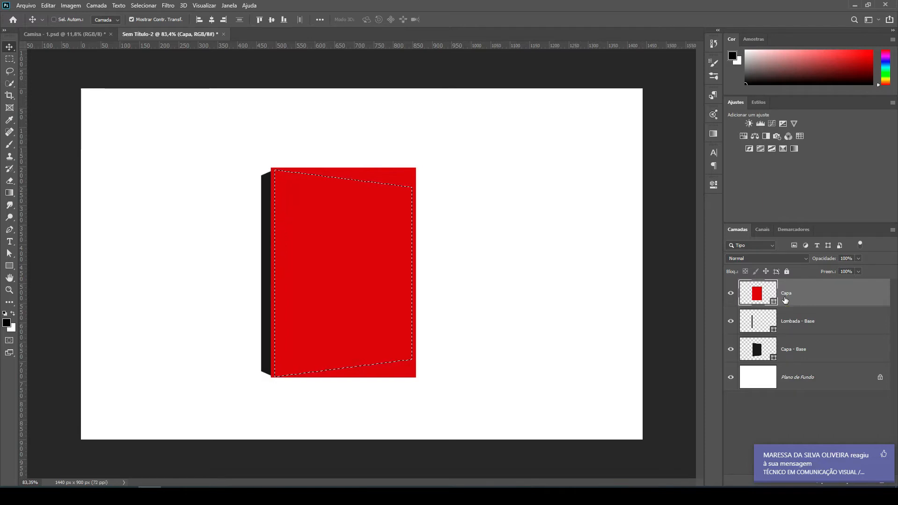
key(ctrl+d)
key(ctrl+t)
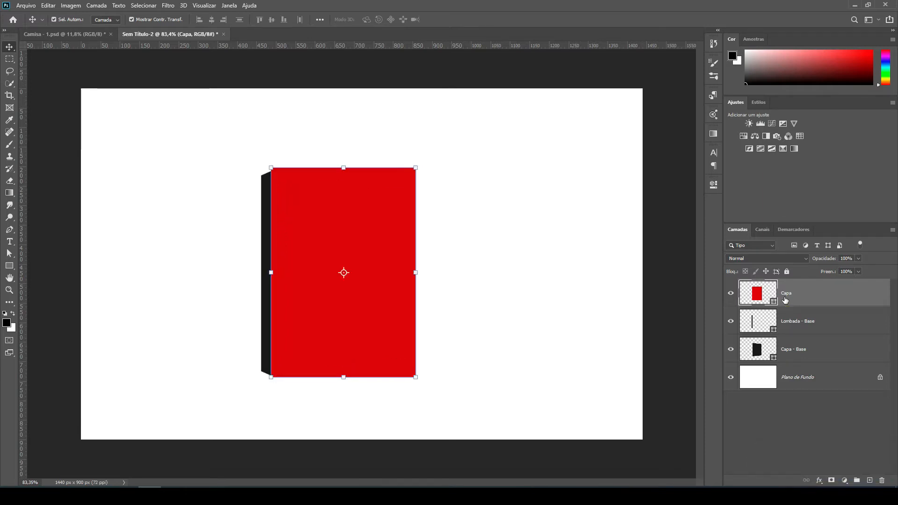
click(507, 261)
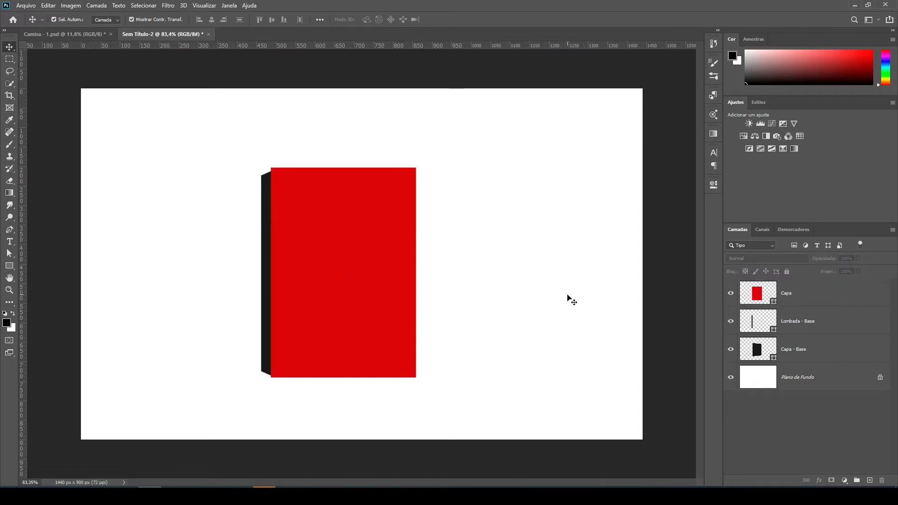
Convert the Capa layer to a smart object and mask it with the outline of the Capa - Base shape.
click(799, 299)
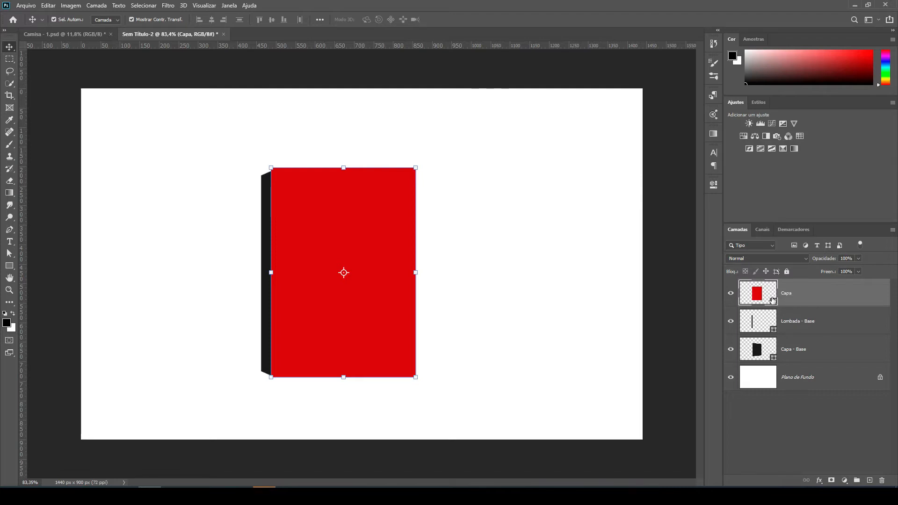
right_click(807, 291)
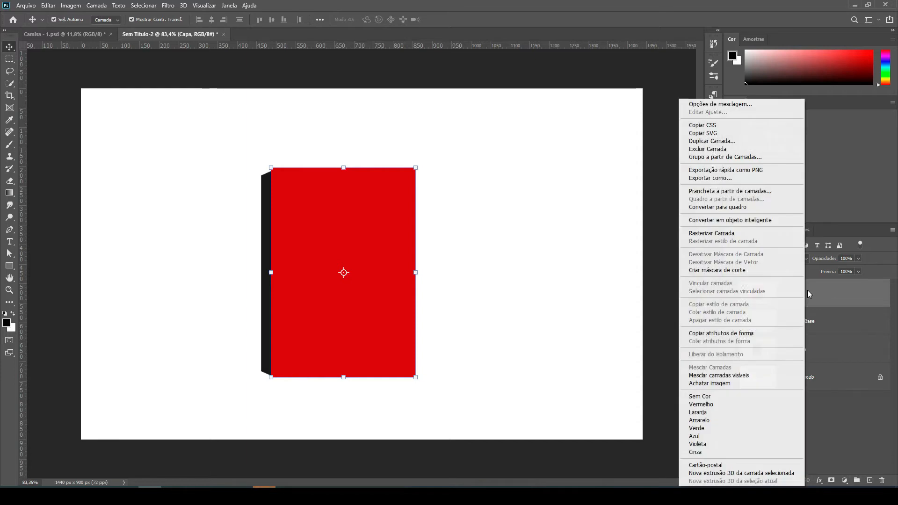
click(748, 221)
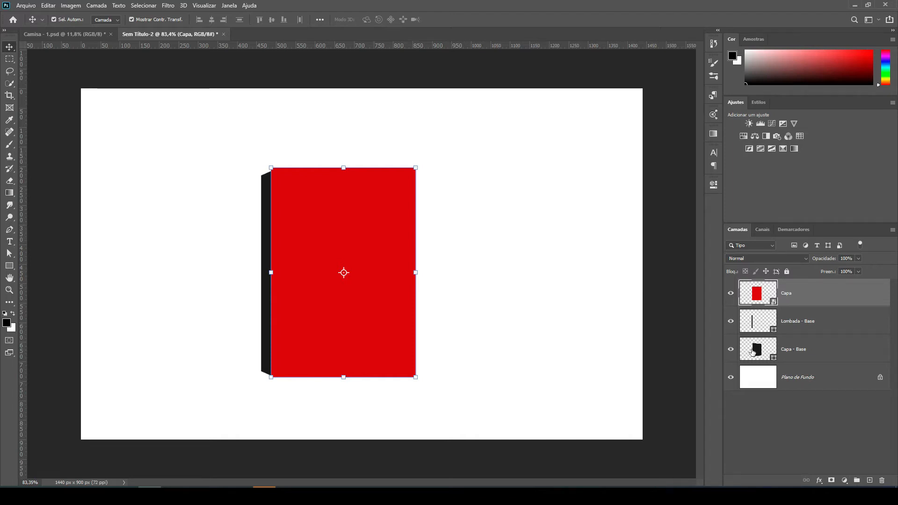
key(ctrl)
ctrl+click(747, 350)
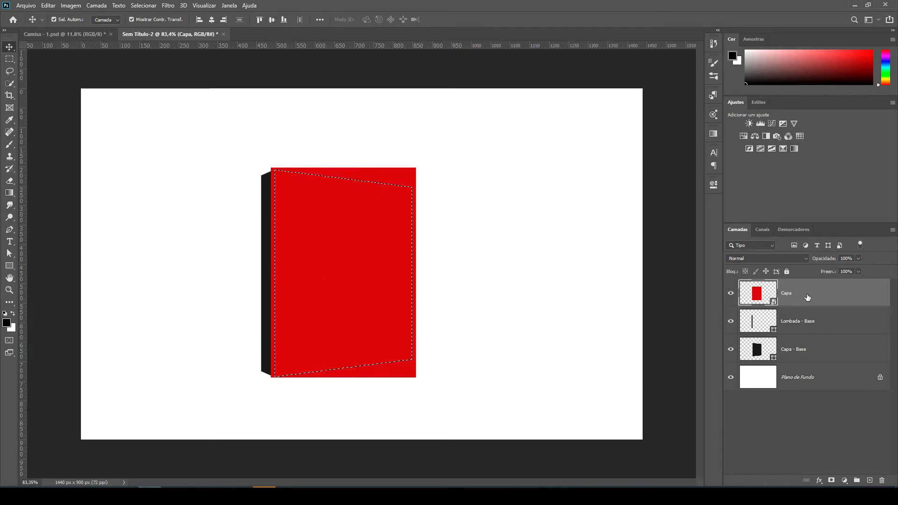
click(832, 481)
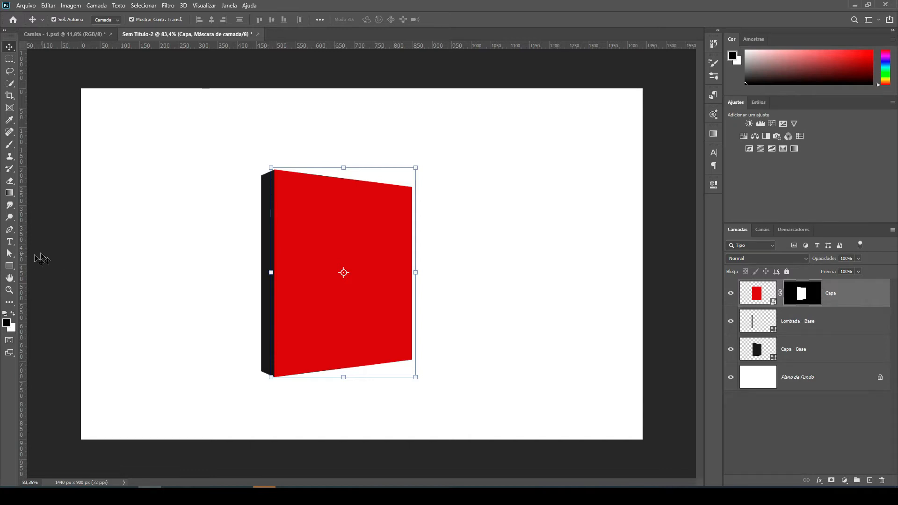
Draw a rectangle about 48 x 542 px covering the dark spine strip and fill it with bright red.
click(15, 268)
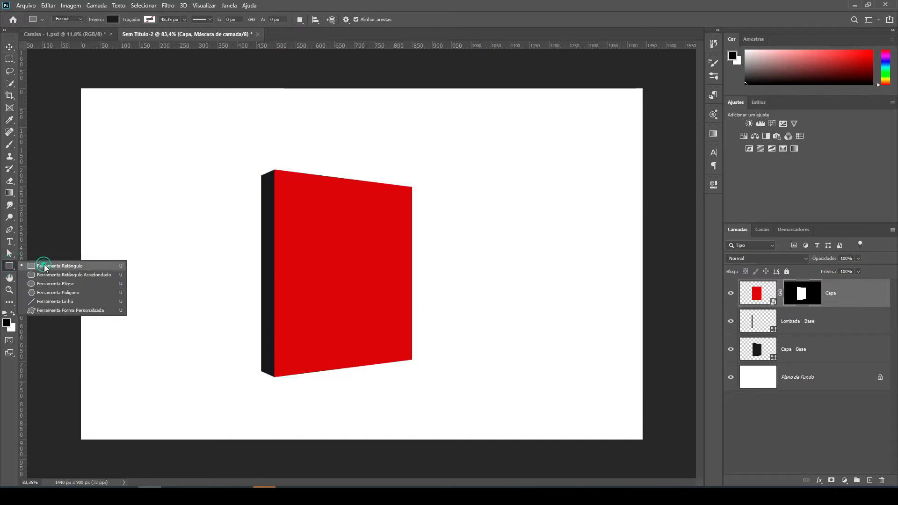
click(40, 264)
drag(258, 172, 276, 378)
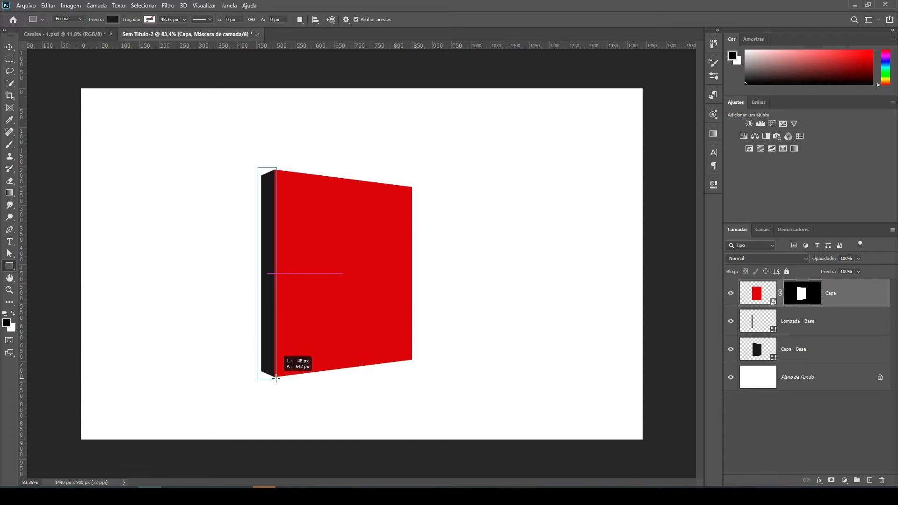
drag(276, 379, 276, 379)
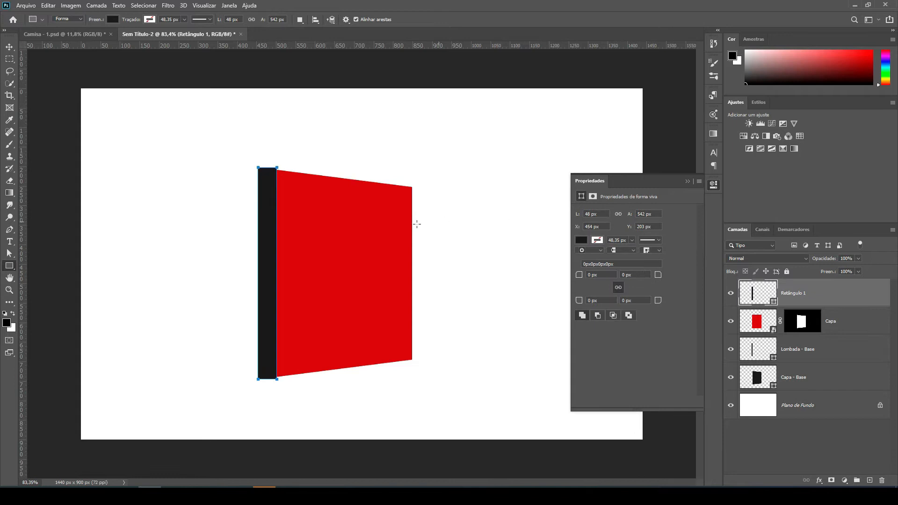
click(580, 239)
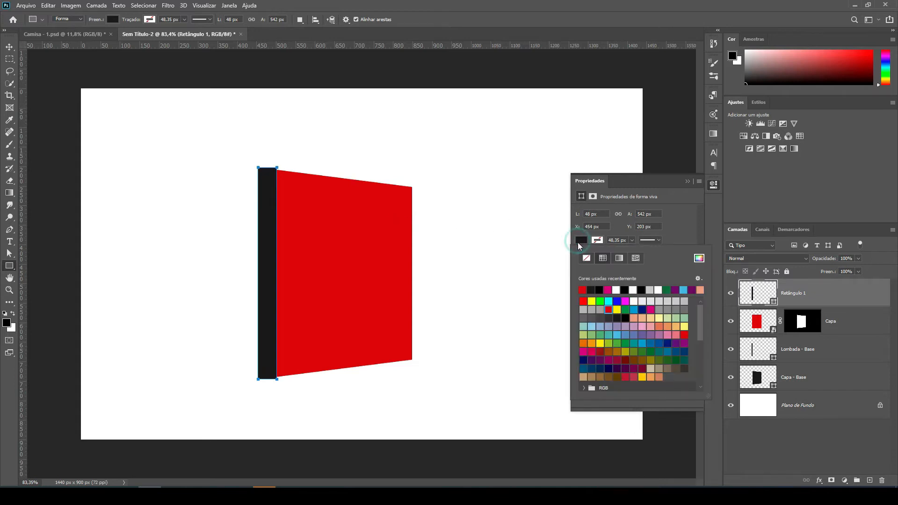
click(582, 302)
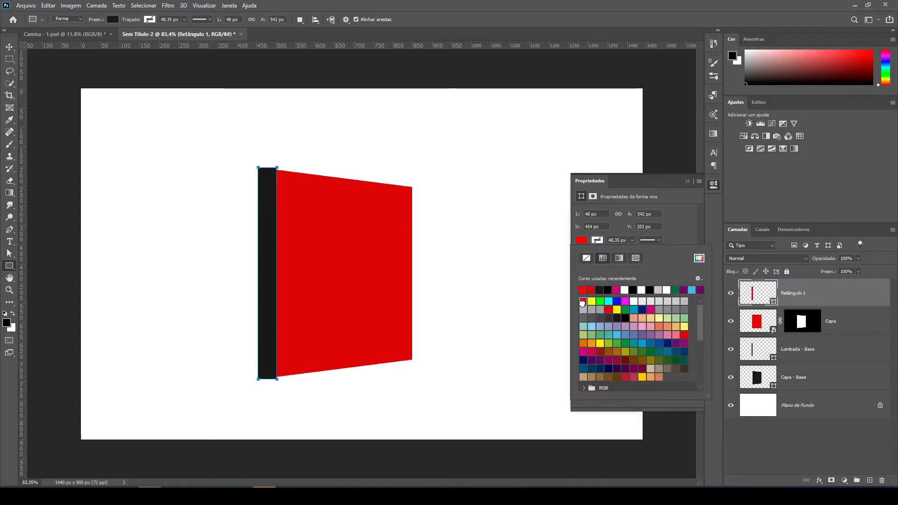
click(687, 181)
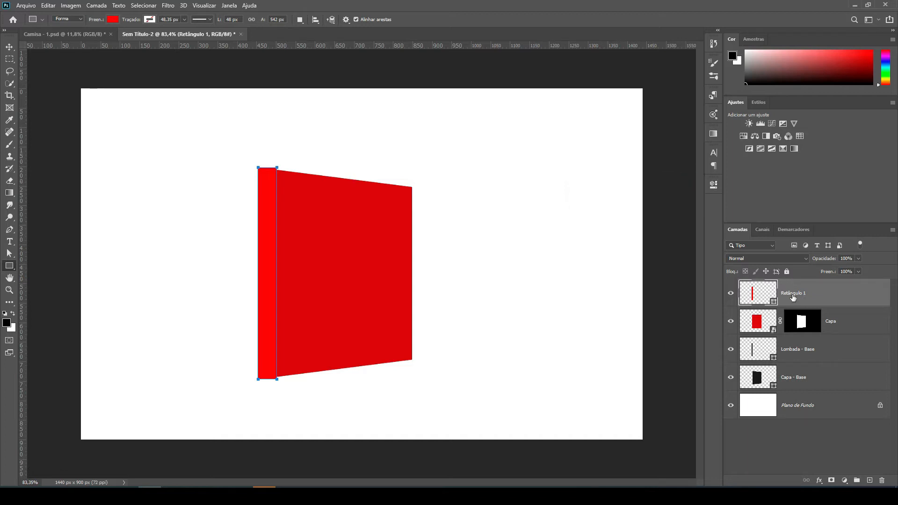
Rename the new spine rectangle's layer as Lombada and convert it to a smart object.
double_click(793, 293)
text(Lombada)
key(Return)
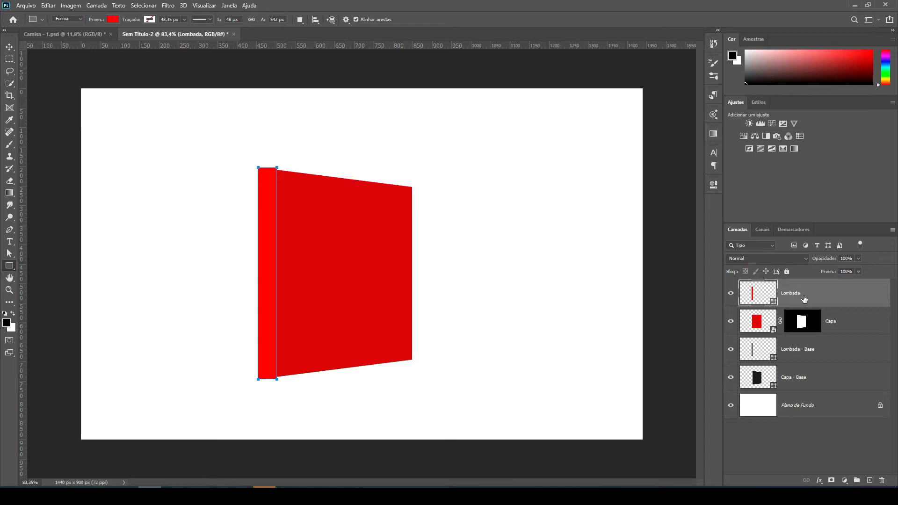
right_click(834, 293)
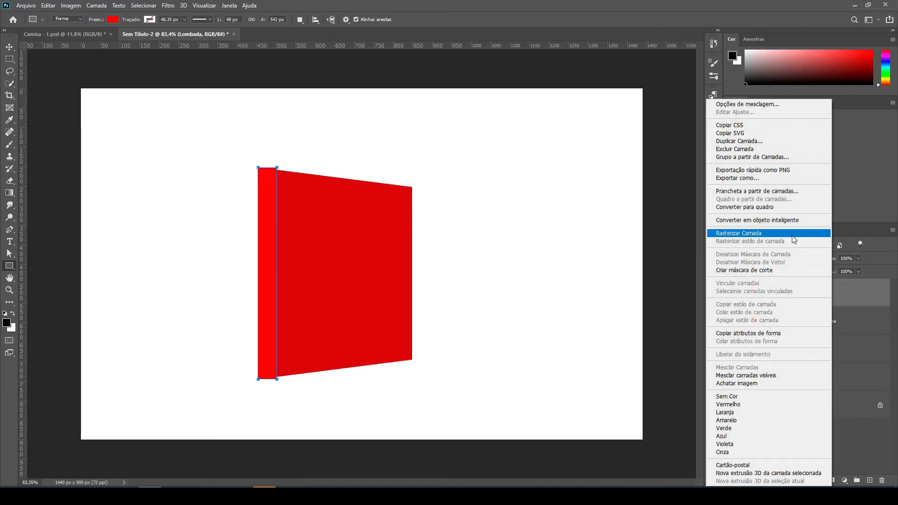
click(790, 224)
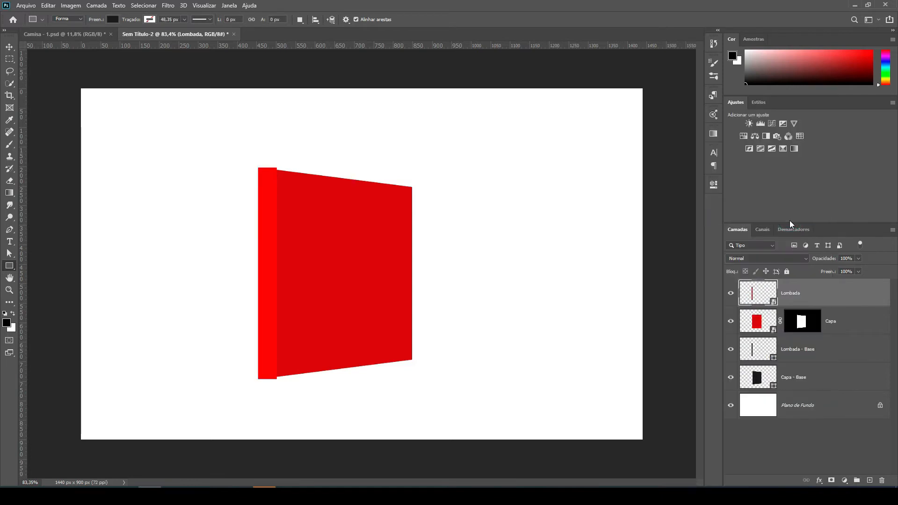
Mask the Lombada layer with the outline of the Lombada - Base shape.
double_click(752, 355)
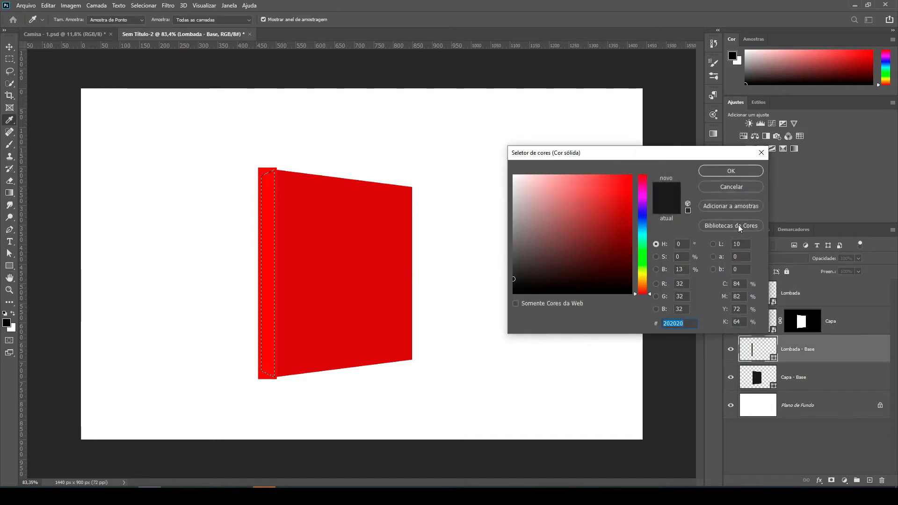
click(736, 189)
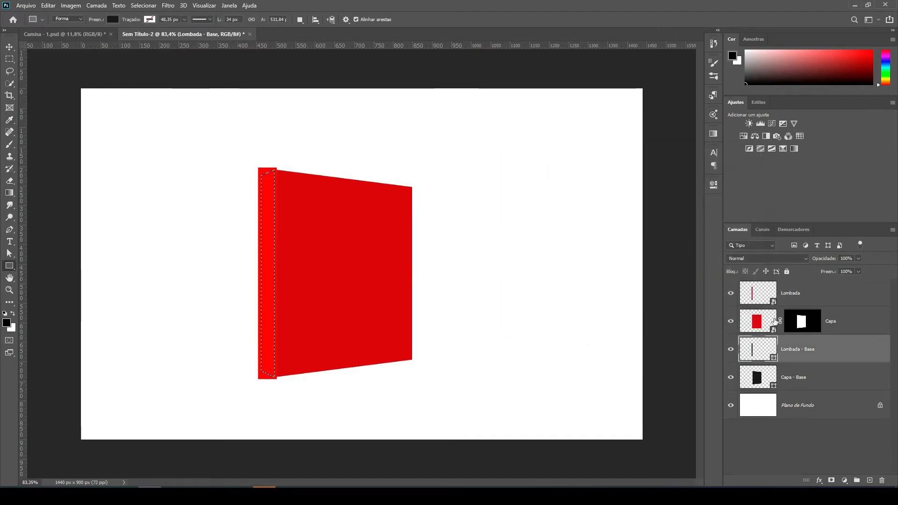
click(779, 296)
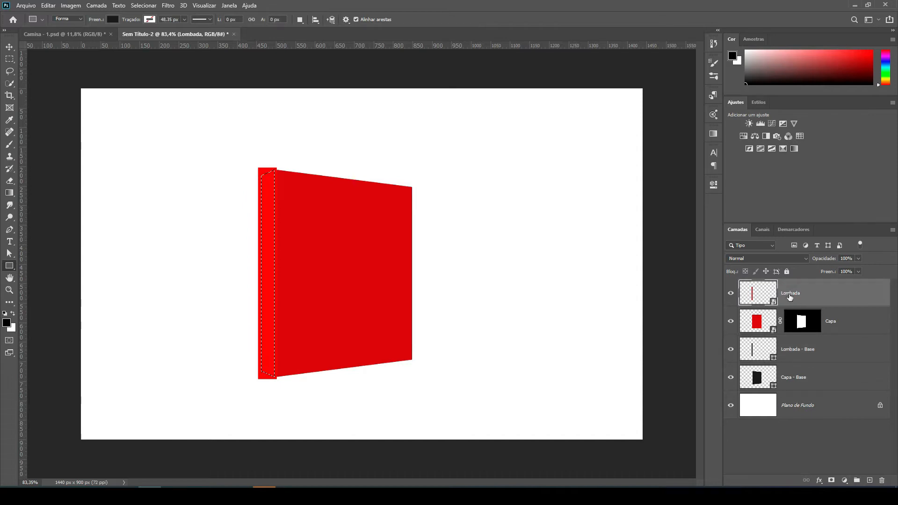
click(831, 481)
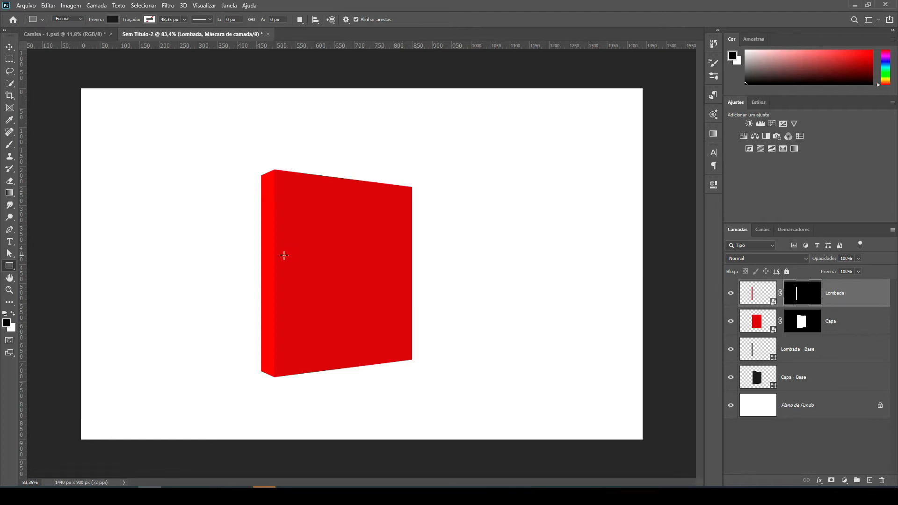
Group the Lombada - Base and Capa - Base layers, name the group Formas base and lock it.
click(826, 357)
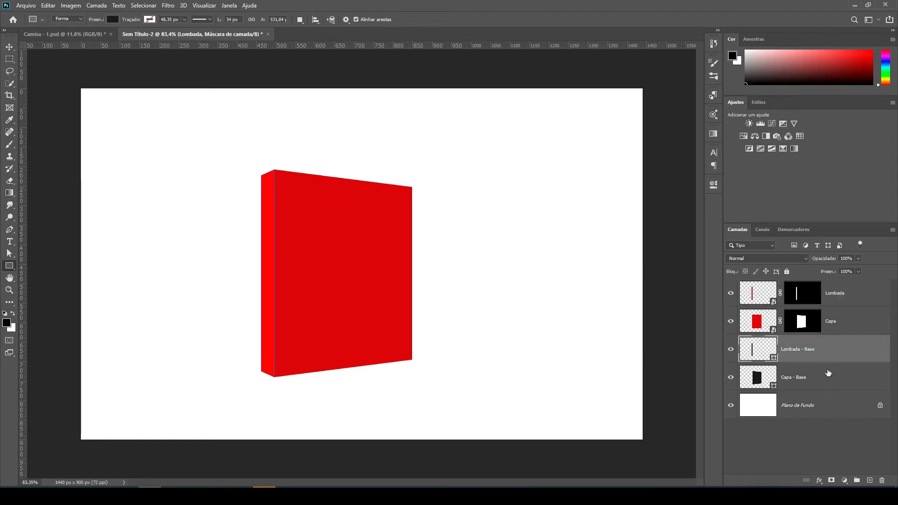
click(822, 377)
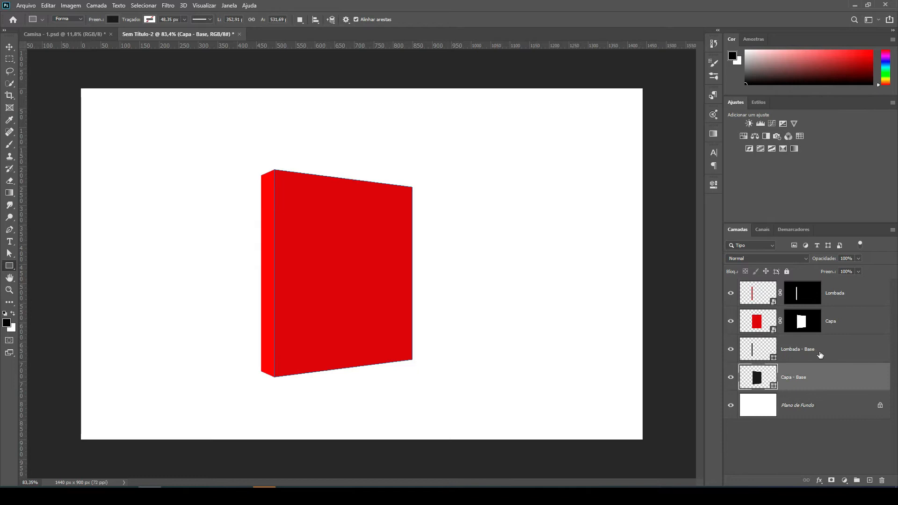
click(817, 354)
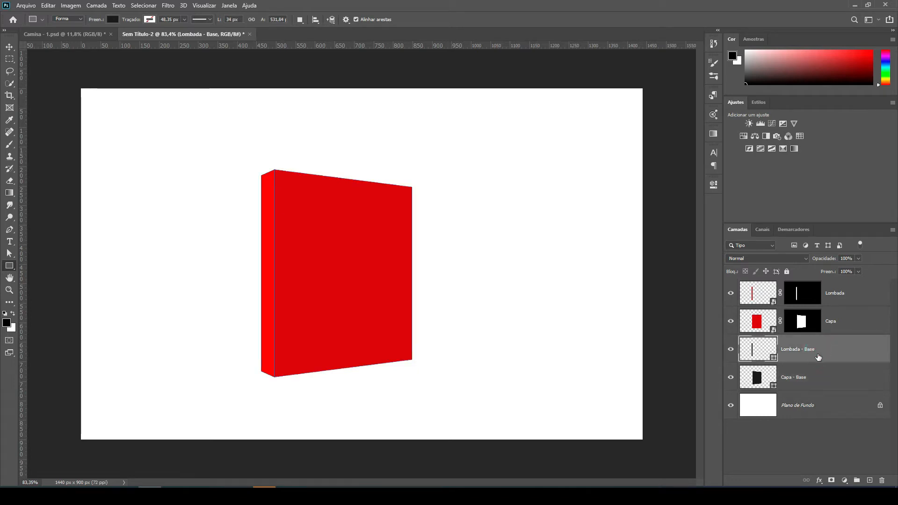
click(814, 375)
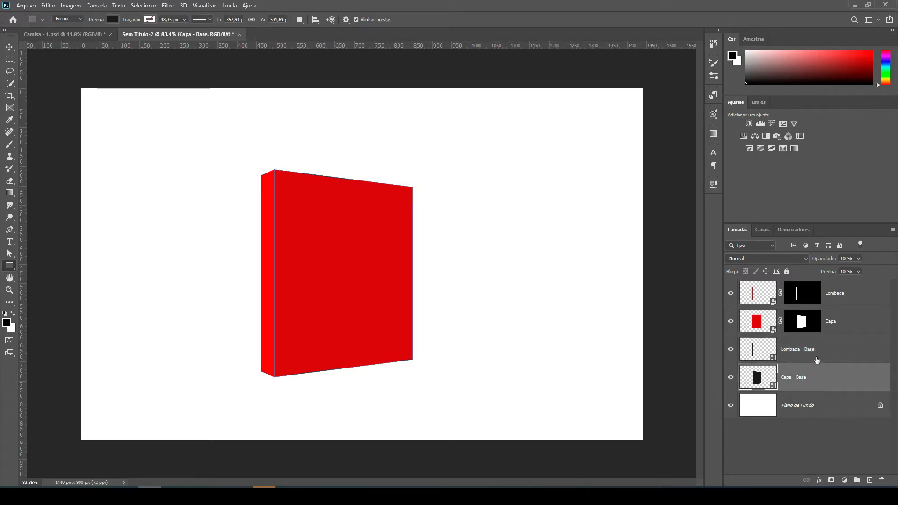
shift+click(821, 360)
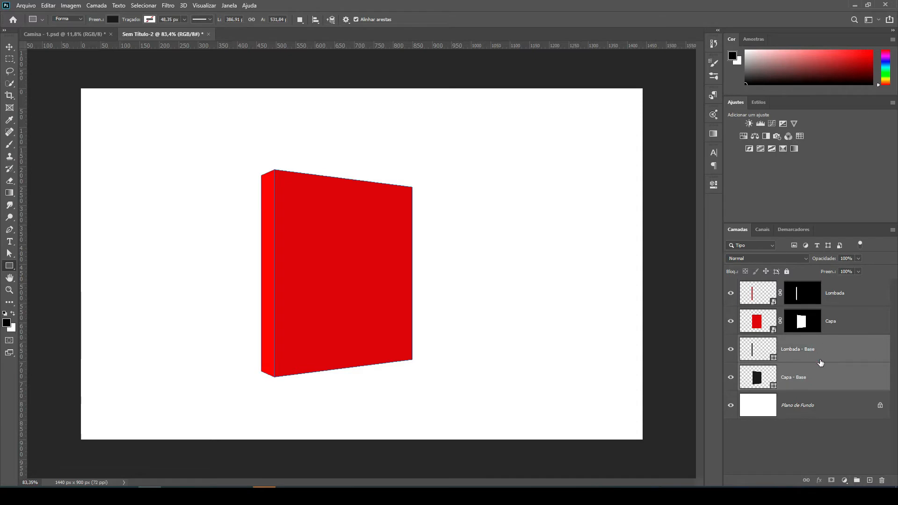
click(856, 480)
double_click(767, 341)
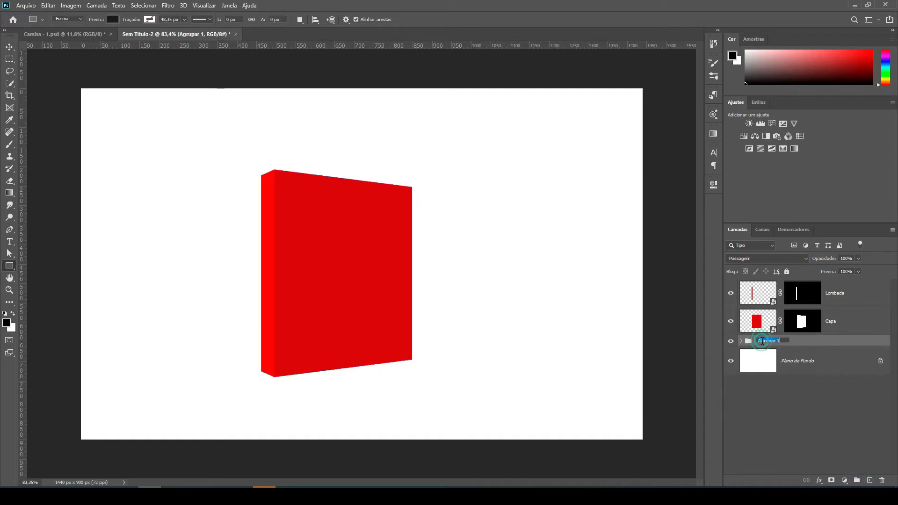
text(Formas base)
key(Return)
click(786, 272)
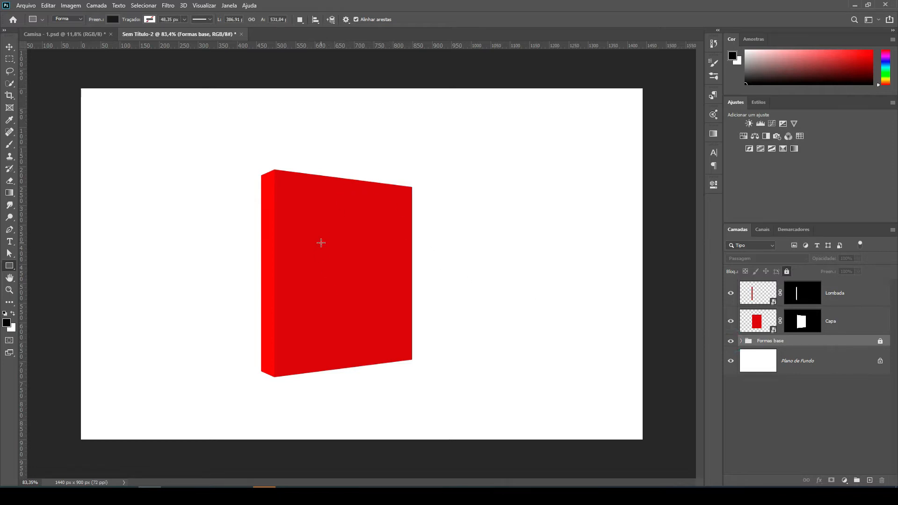
Open the contents of the Capa smart object, leaving its colour profile as it is without colour management.
double_click(773, 331)
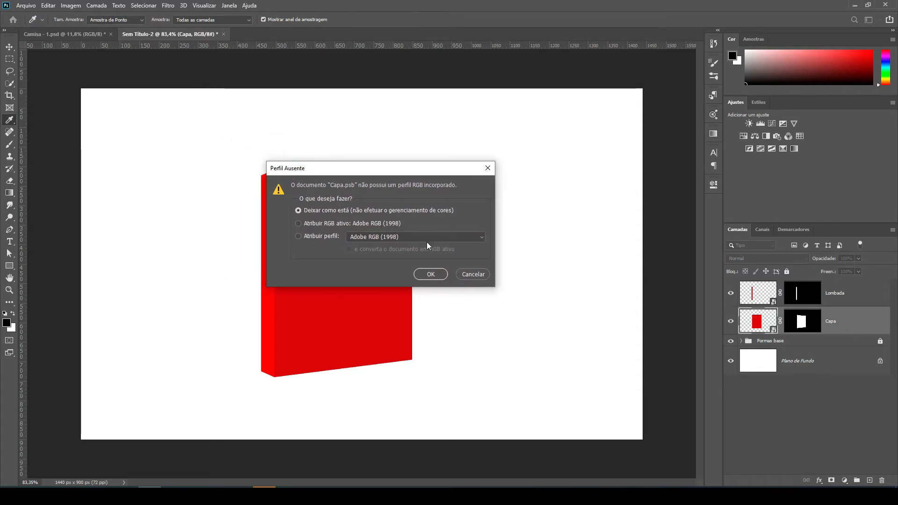
click(429, 271)
key(u)
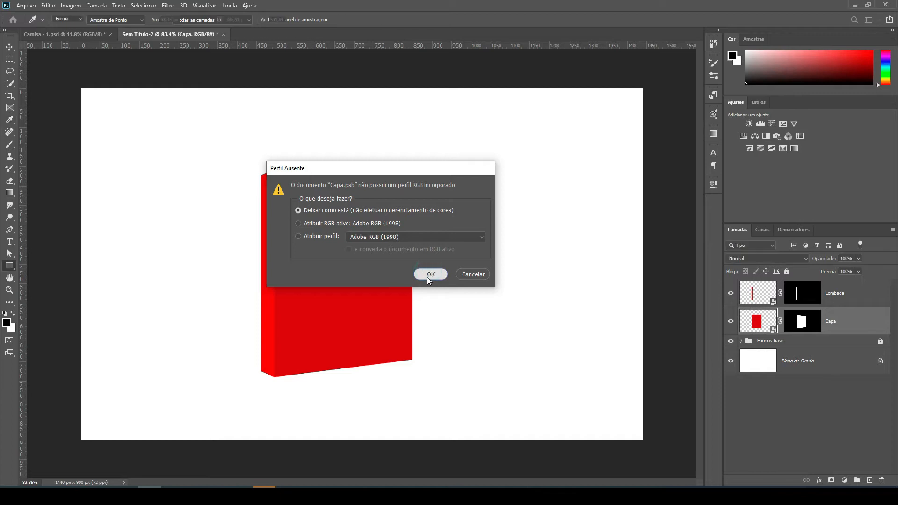
drag(428, 277, 443, 263)
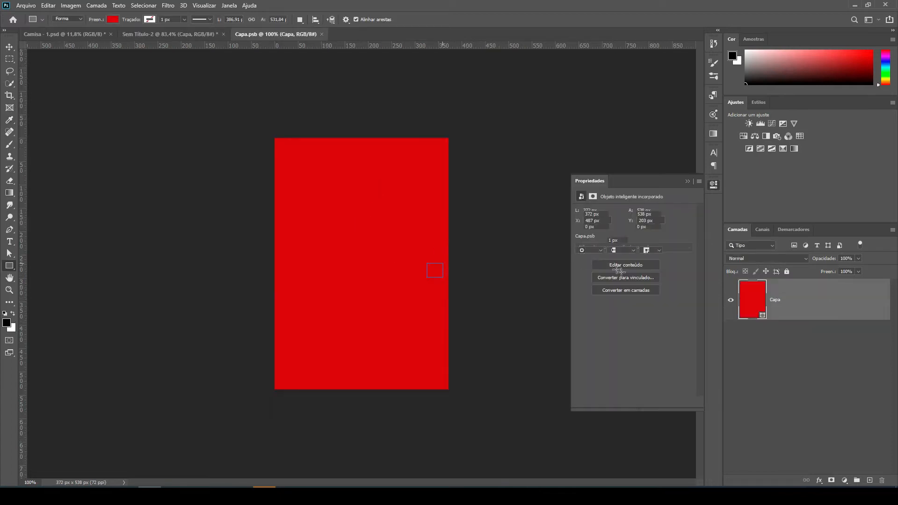
click(9, 46)
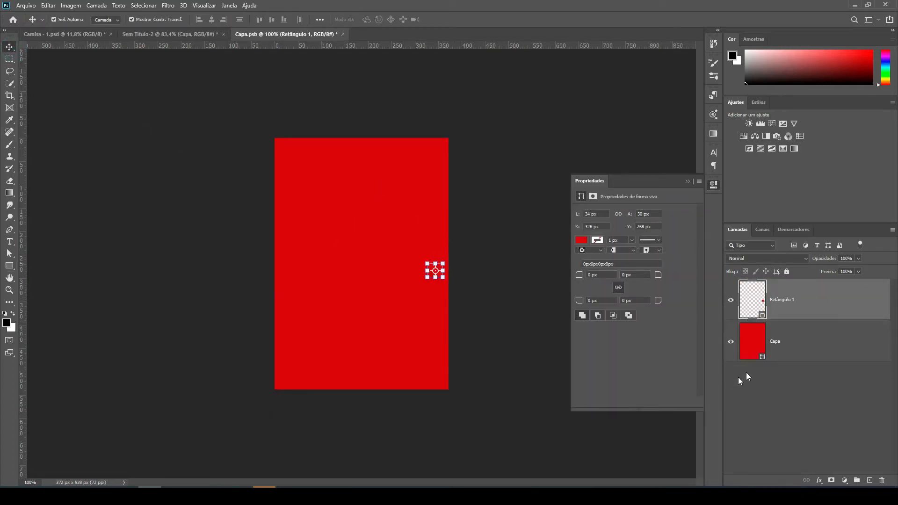
key(Delete)
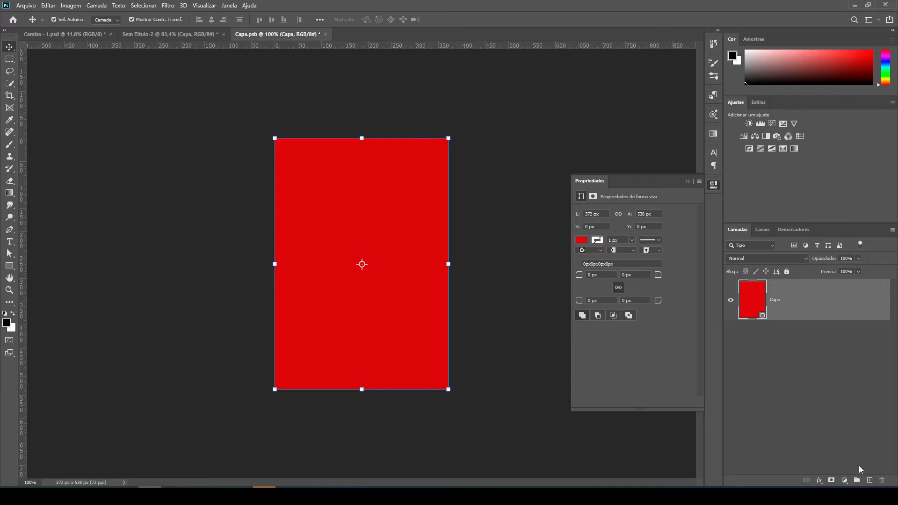
Add an empty layer above Capa in Capa.psb and hide the Capa layer.
click(869, 480)
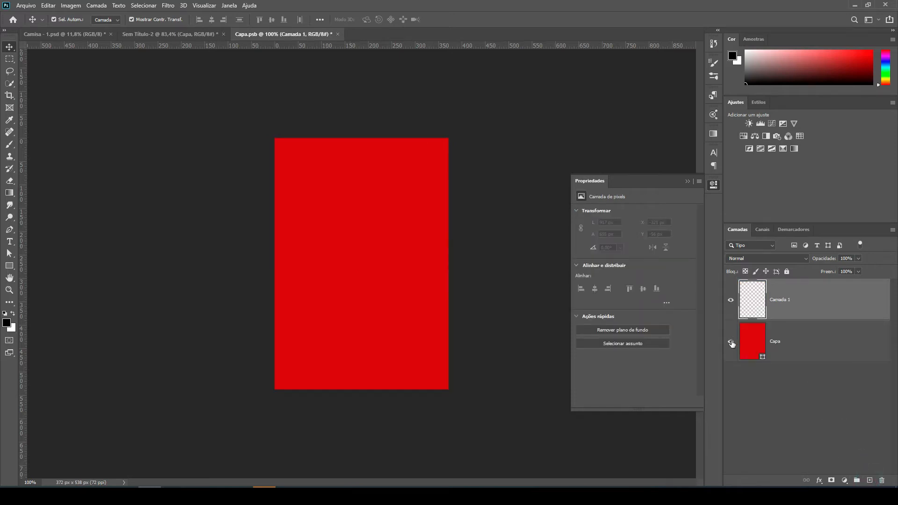
click(732, 343)
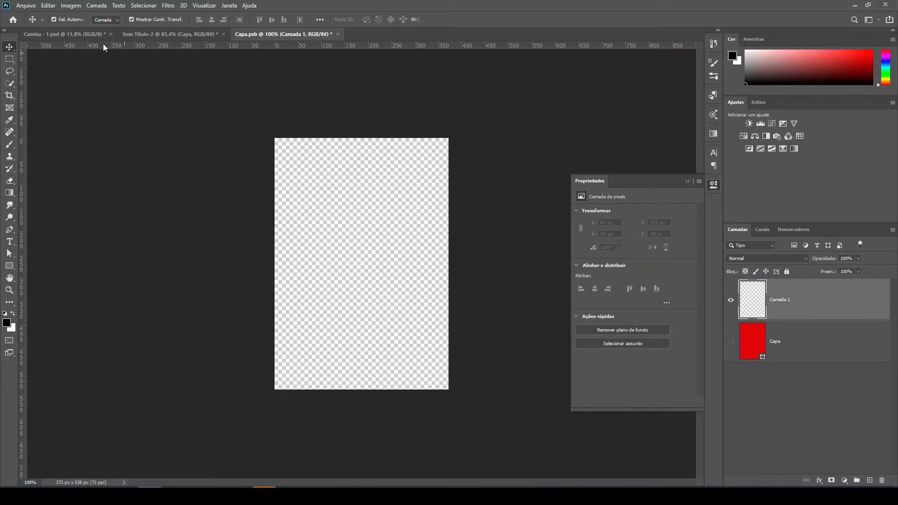
Copy the photo of the woman from Camisa - 1.psd and paste it as a new layer in Capa.psb.
click(84, 34)
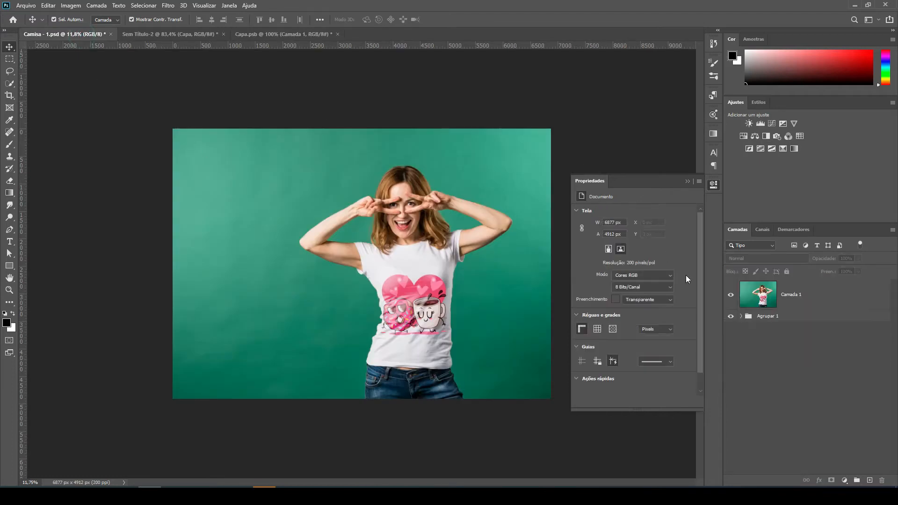
drag(122, 102, 538, 421)
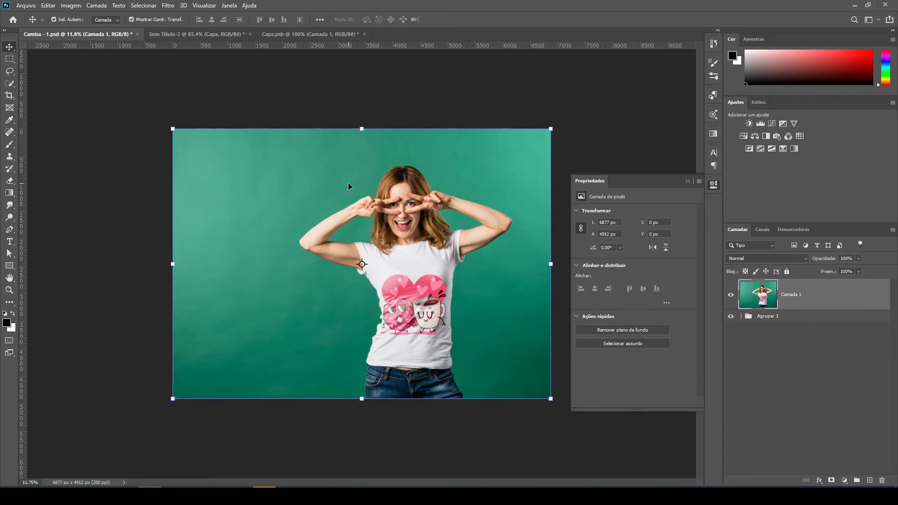
drag(293, 43, 405, 172)
click(296, 34)
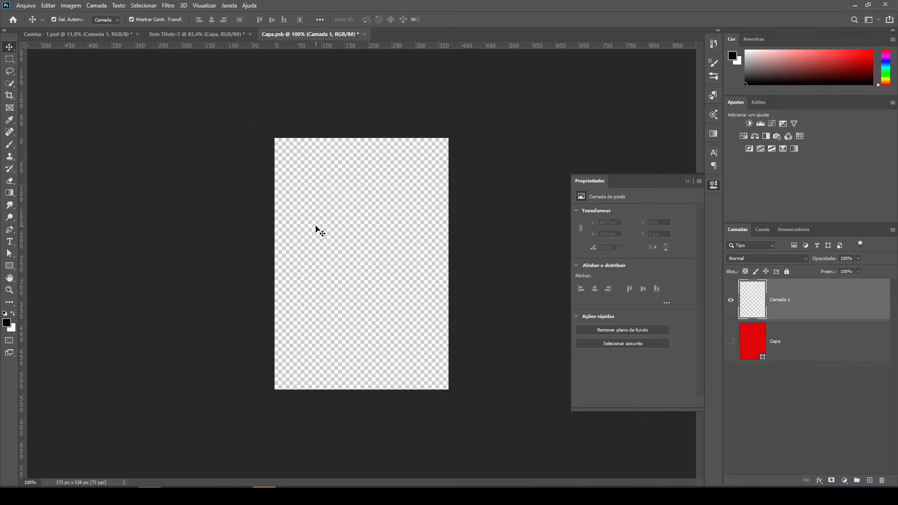
key(ctrl+v)
Scale the pasted photo down proportionally to about 11.08% and shift it so the woman falls inside the cover.
scroll(274, 185, down, 5)
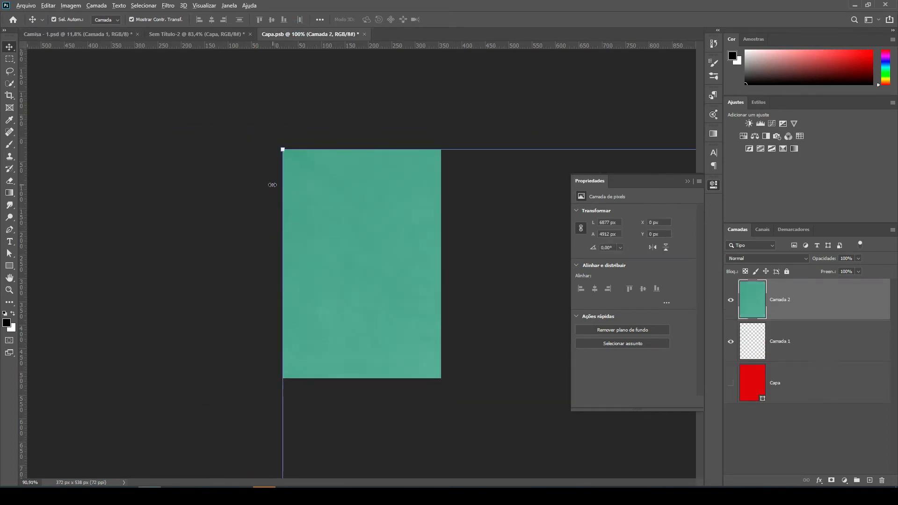
scroll(244, 177, down, 6)
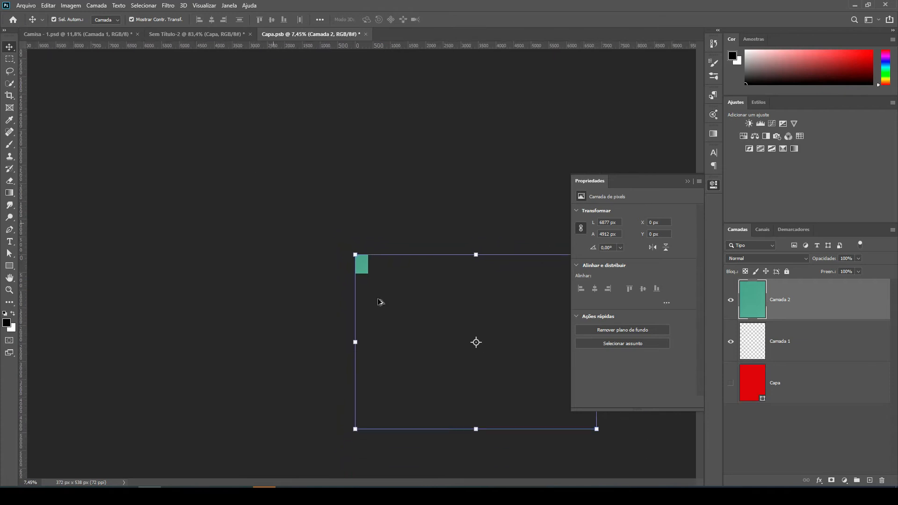
drag(596, 429, 379, 269)
scroll(375, 262, up, 10)
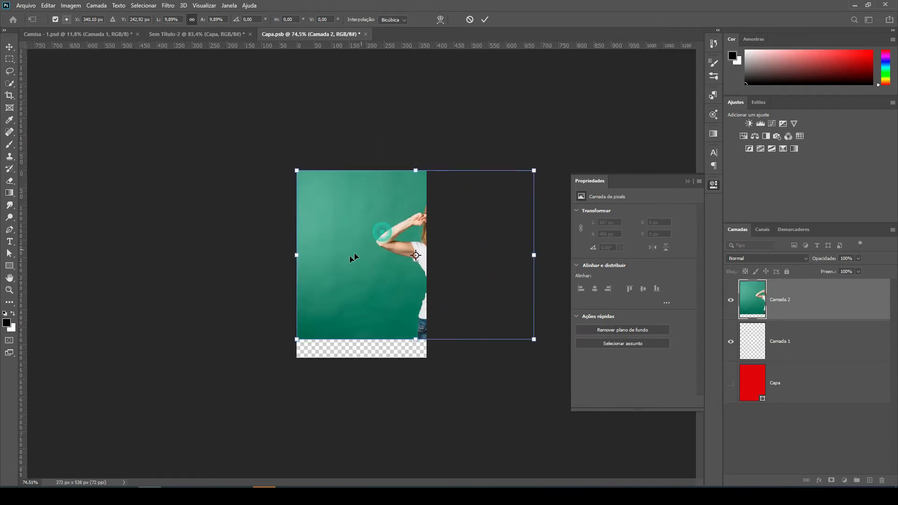
drag(349, 239, 255, 236)
drag(445, 340, 472, 359)
scroll(382, 288, up, 2)
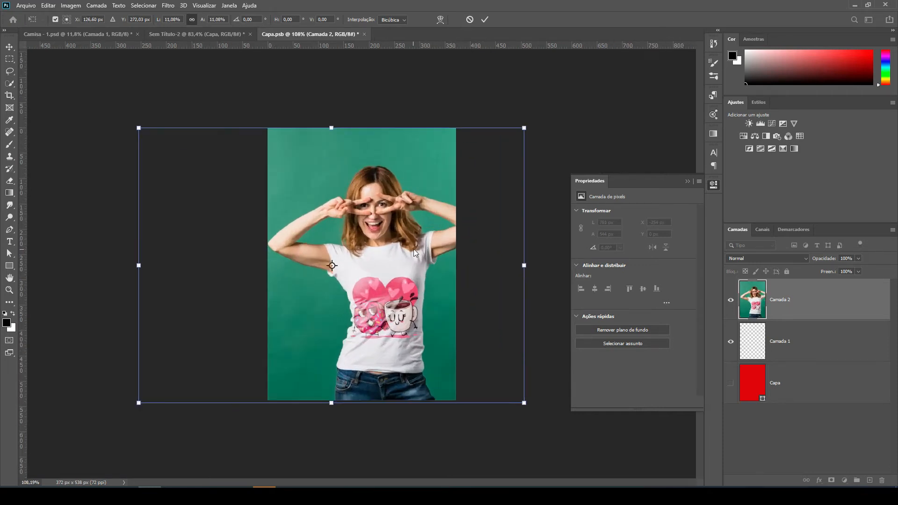
Fine-position the scaled photo at about X -287 px, Y -2 px to centre the woman, and apply the transform.
drag(393, 244, 378, 241)
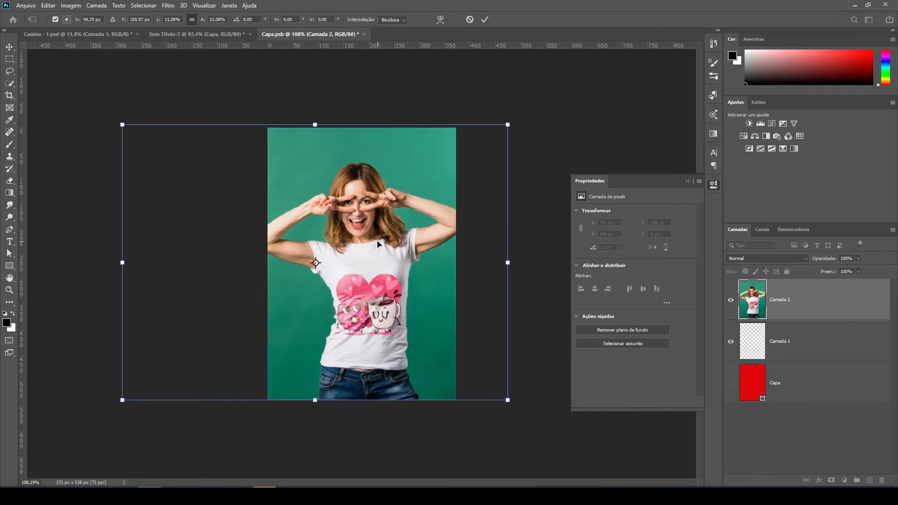
key(Down)
key(Down)
key(Down)
key(Down)
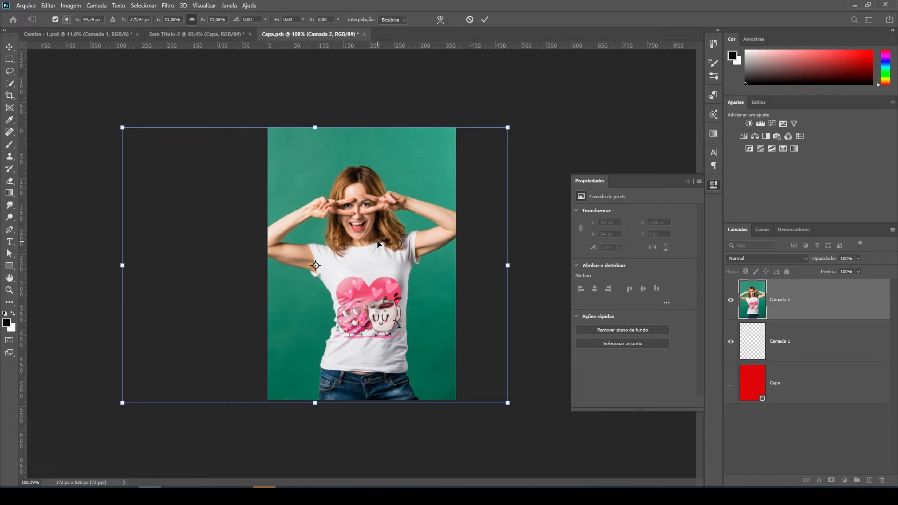
key(Up)
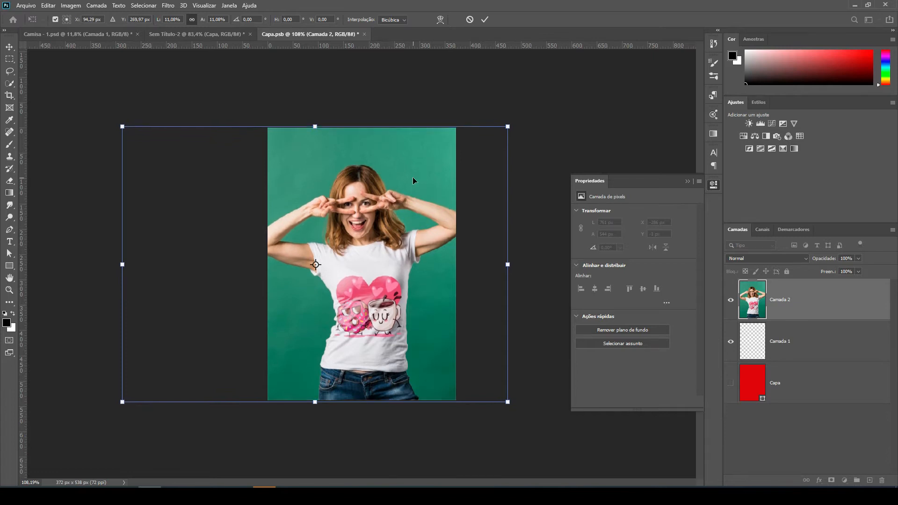
key(Return)
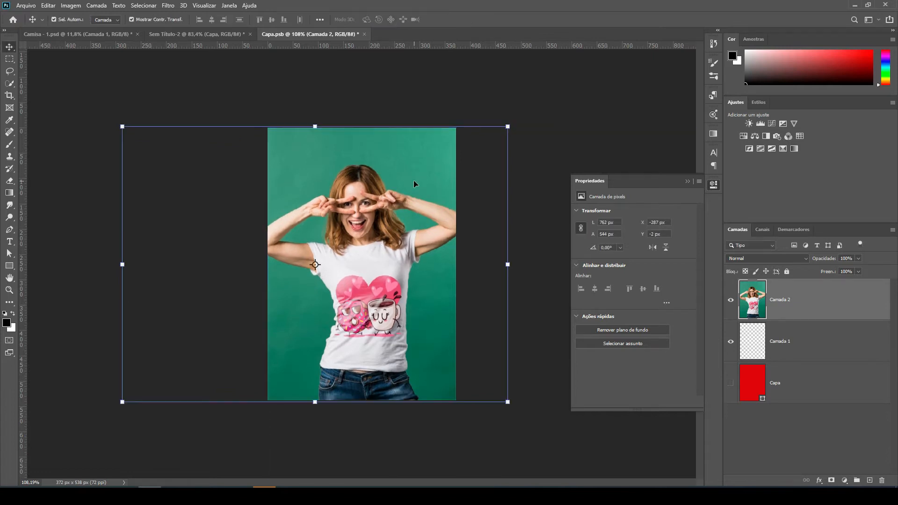
Save Capa.psb, return to the mockup document Sem Título-2 and deselect the cover layer.
key(ctrl+s)
click(184, 34)
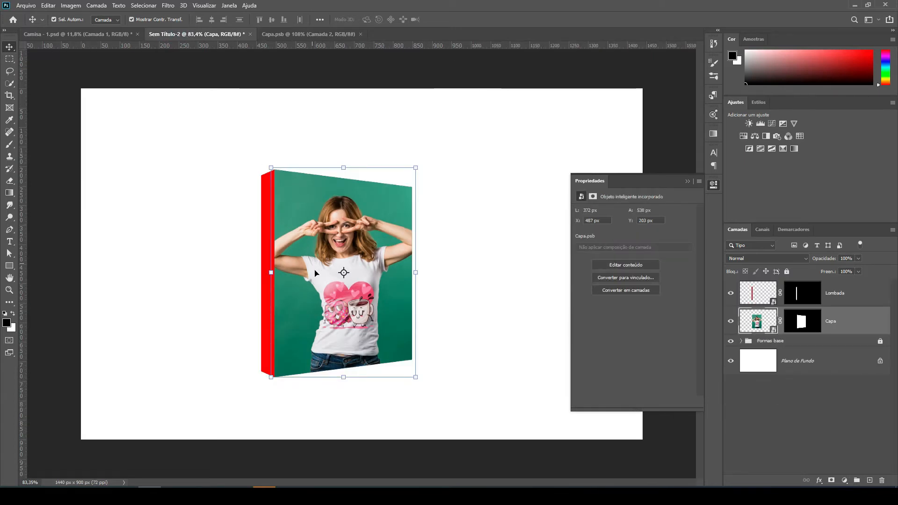
click(474, 175)
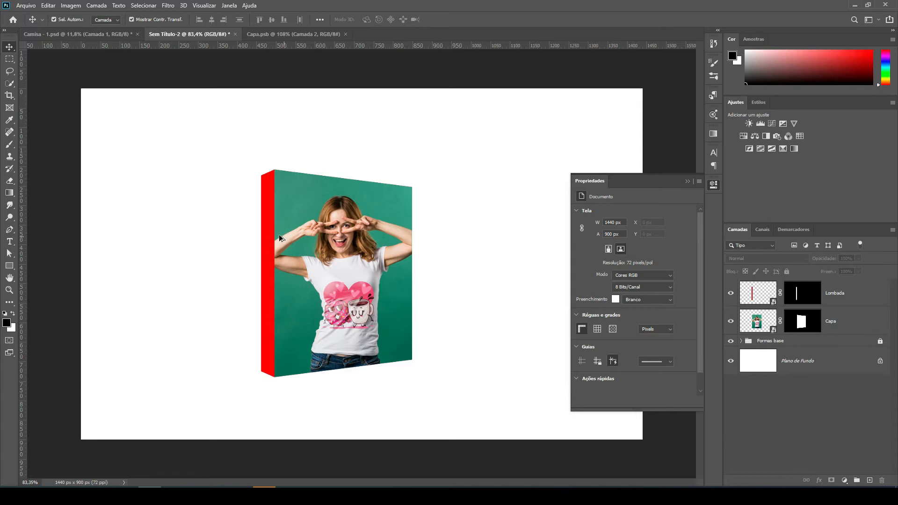
Open the Lombada smart object's contents without colour management, add an empty layer and hide the Lombada layer.
scroll(279, 234, up, 2)
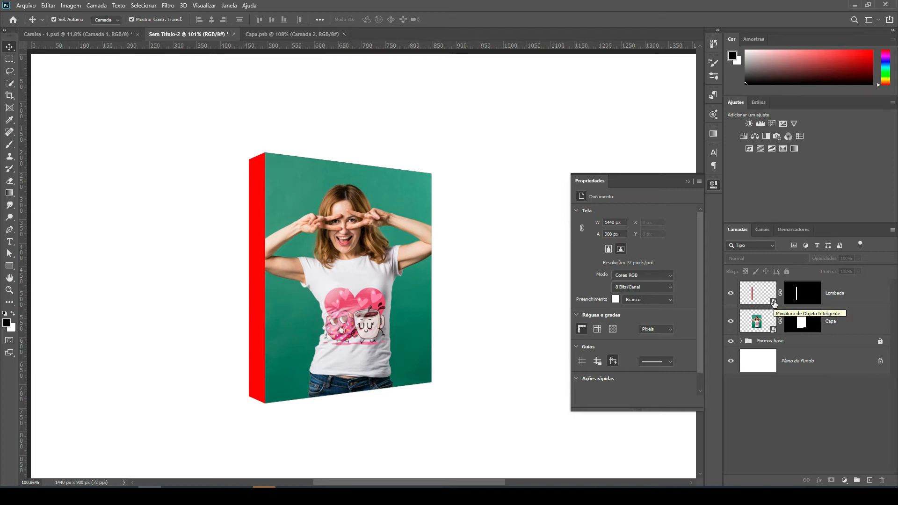
double_click(773, 301)
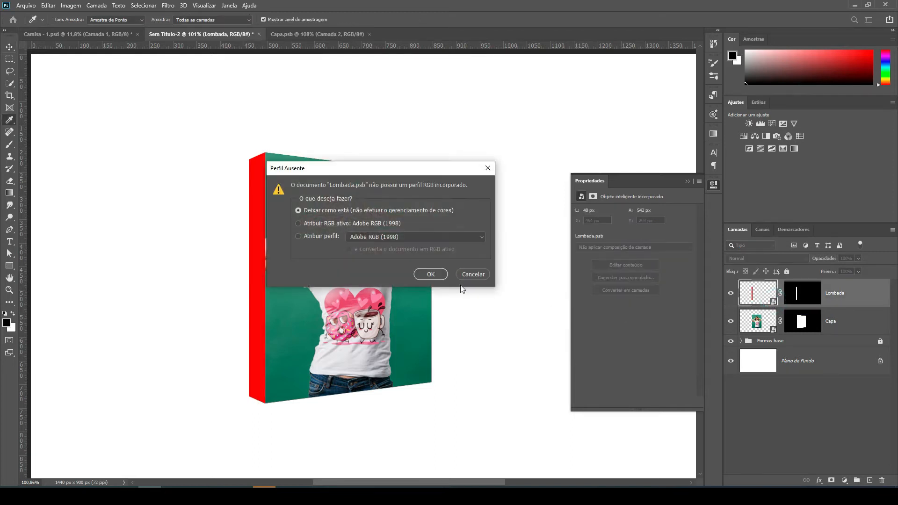
click(431, 275)
key(v)
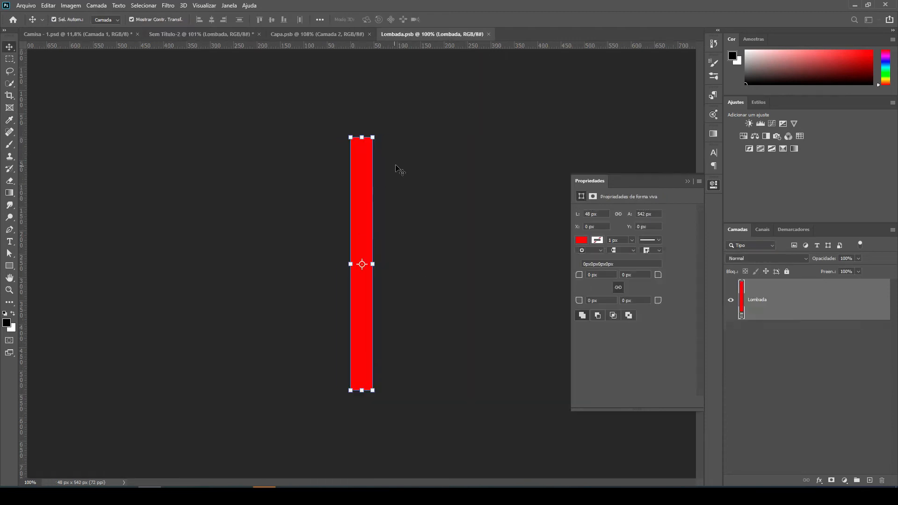
click(871, 480)
click(731, 345)
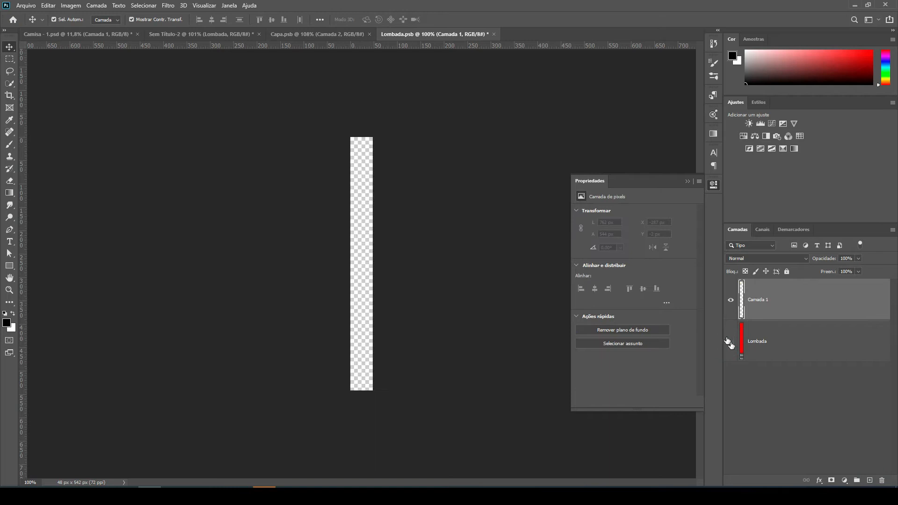
Paste the copied photo as a new layer above Camada 1 in Lombada.psb.
click(290, 35)
click(452, 34)
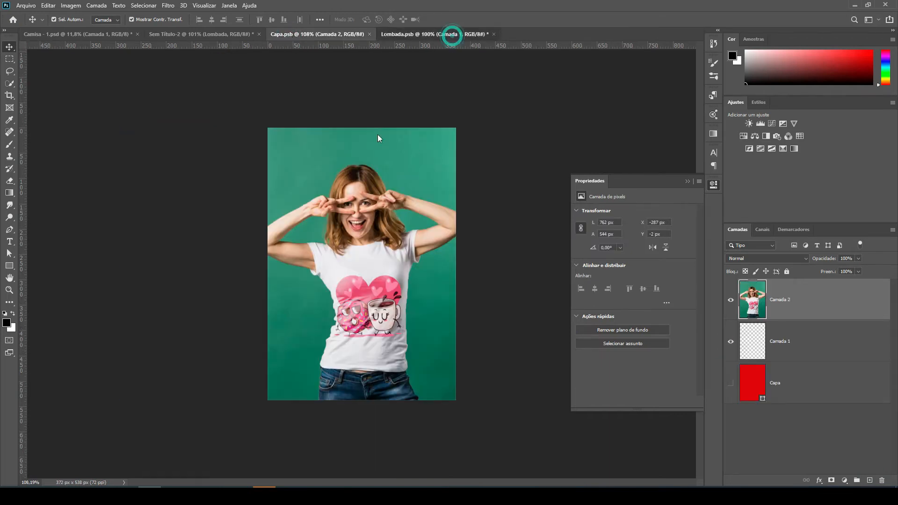
key(ctrl+v)
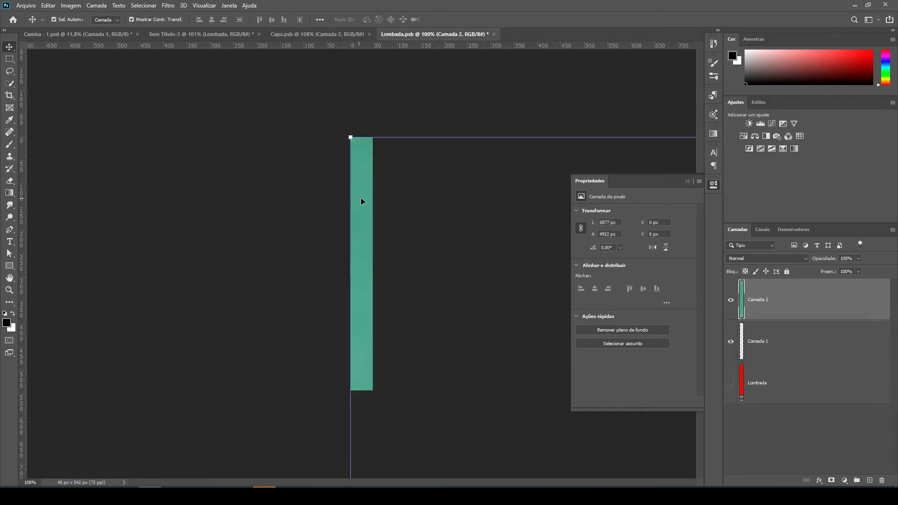
Scale the pasted photo to about 17.43%, offset it so its green background covers the spine, and apply the transform.
key(ctrl+minus)
key(ctrl+minus)
key(ctrl+minus)
key(ctrl+minus)
key(ctrl+minus)
key(ctrl+minus)
key(ctrl+minus)
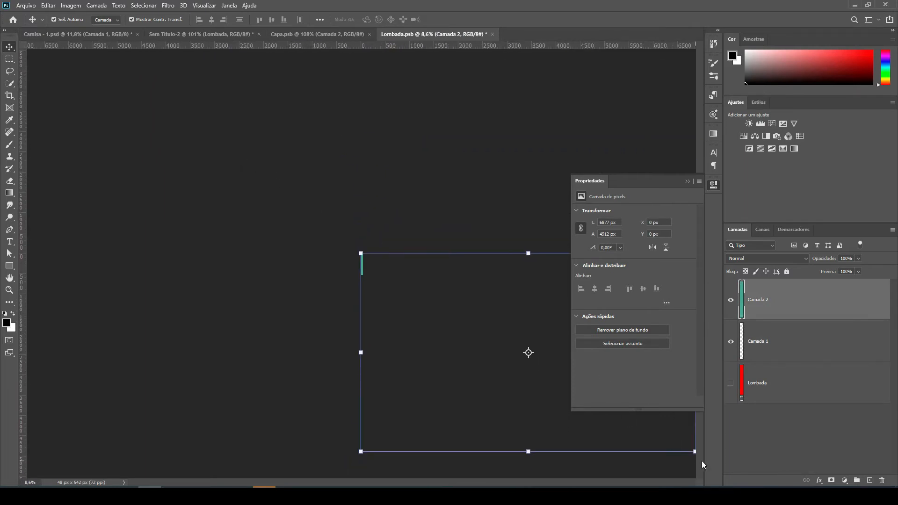
drag(695, 452, 418, 287)
scroll(365, 264, up, 10)
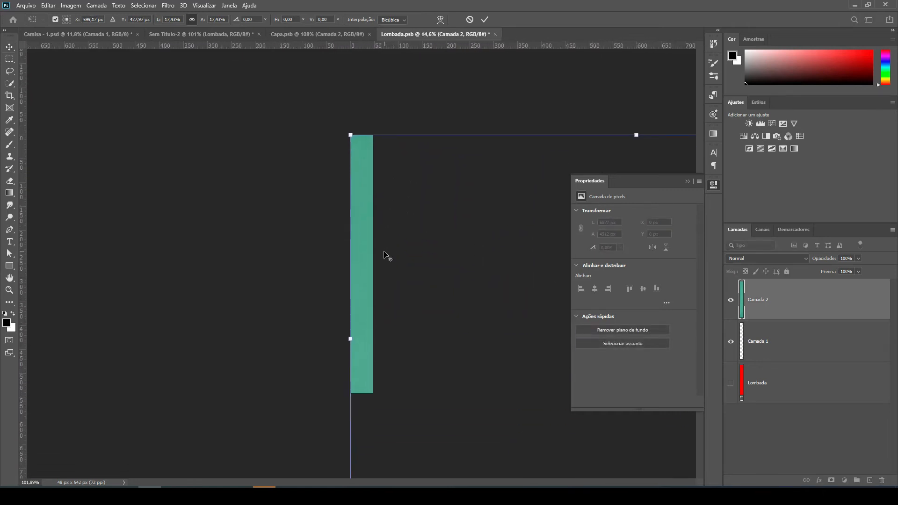
drag(361, 219, 331, 186)
scroll(253, 173, down, 2)
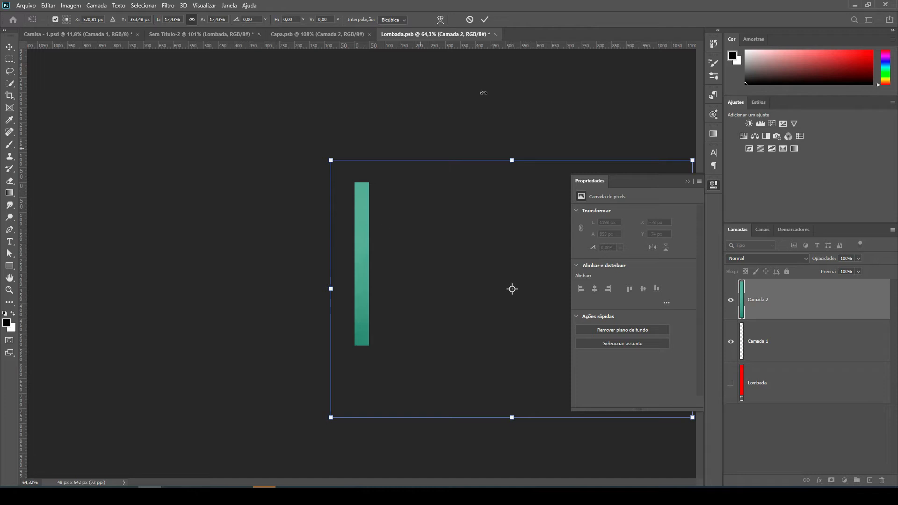
click(485, 19)
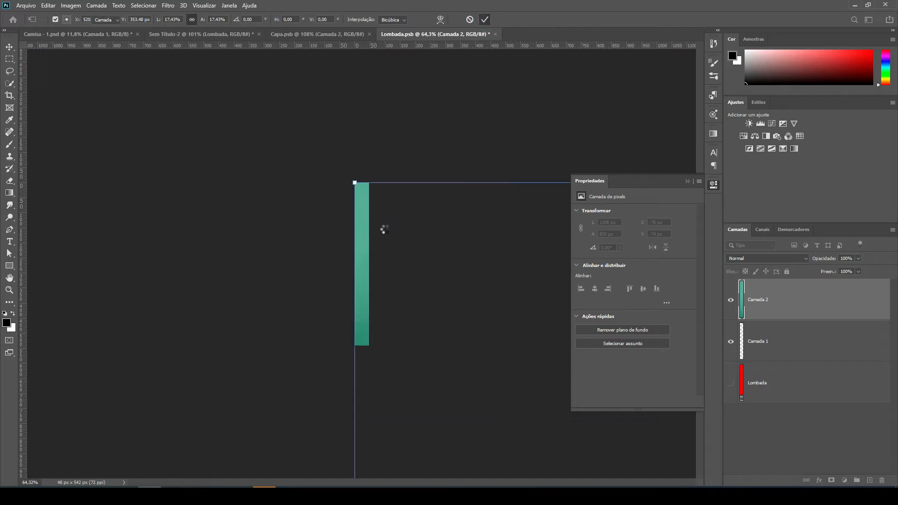
Sample the photo's green background as the foreground colour and delete the pasted photo layer.
key(i)
click(363, 228)
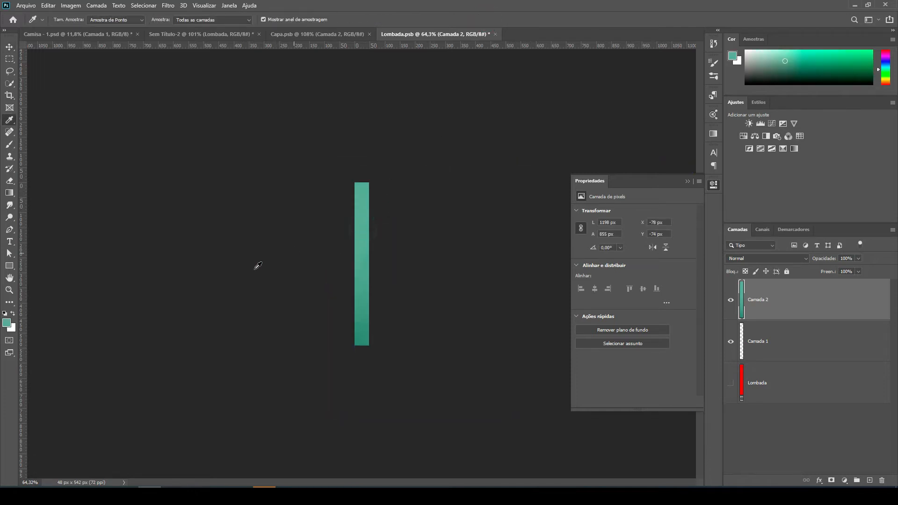
key(Delete)
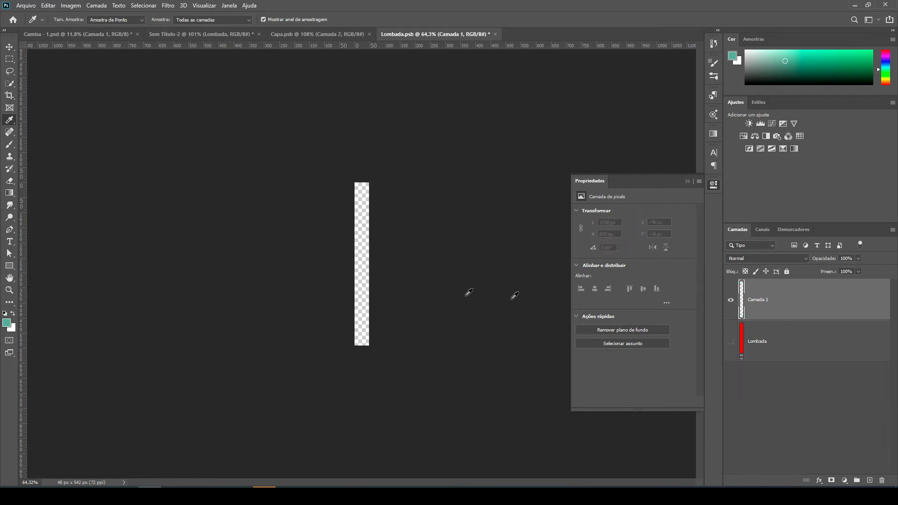
Fill Camada 1 in Lombada.psb with the sampled green and save it to update the spine in Sem Título-2.
key(alt+BackSpace)
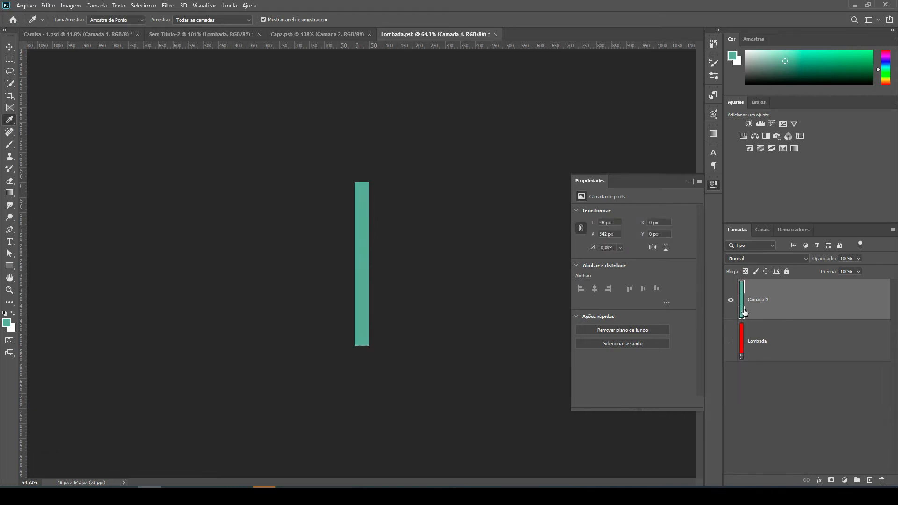
scroll(393, 233, up, 3)
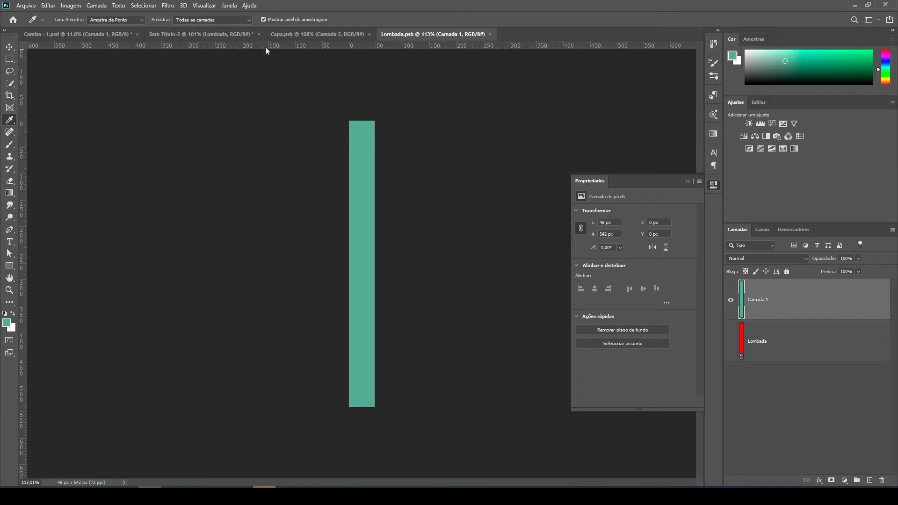
click(216, 35)
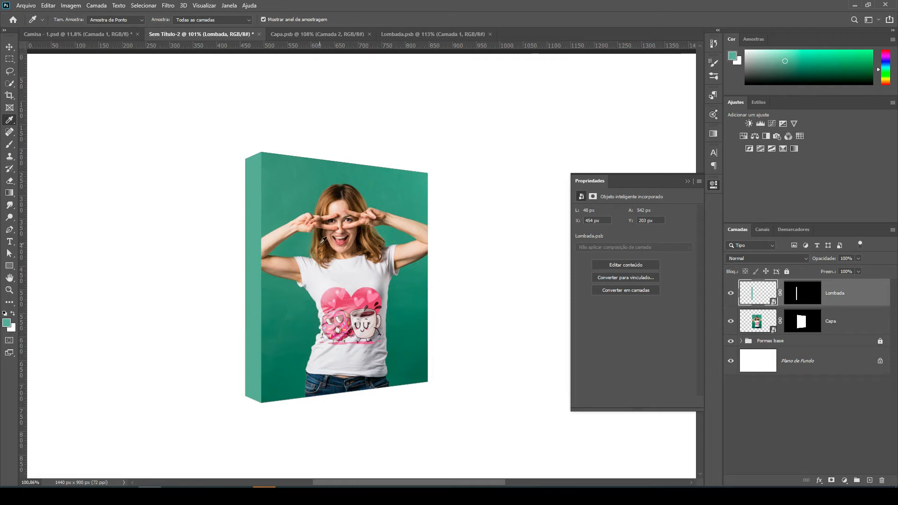
scroll(360, 209, down, 3)
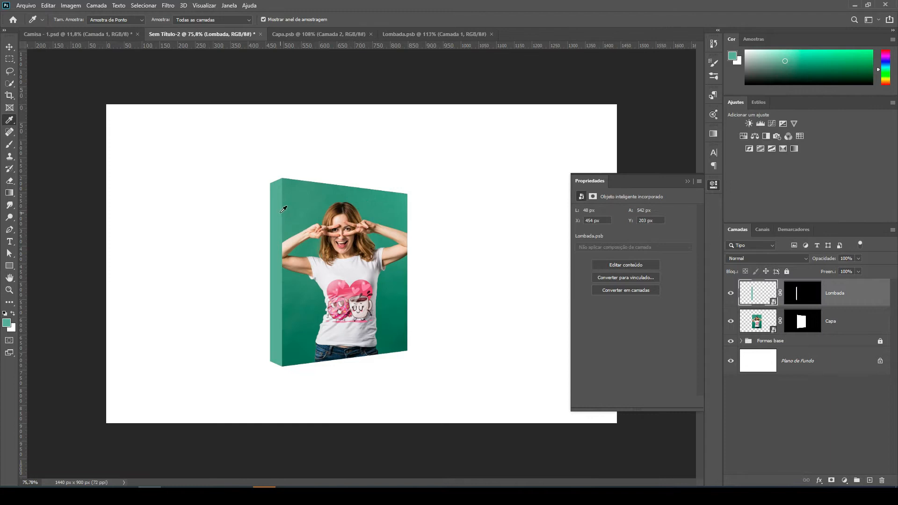
scroll(262, 262, up, 3)
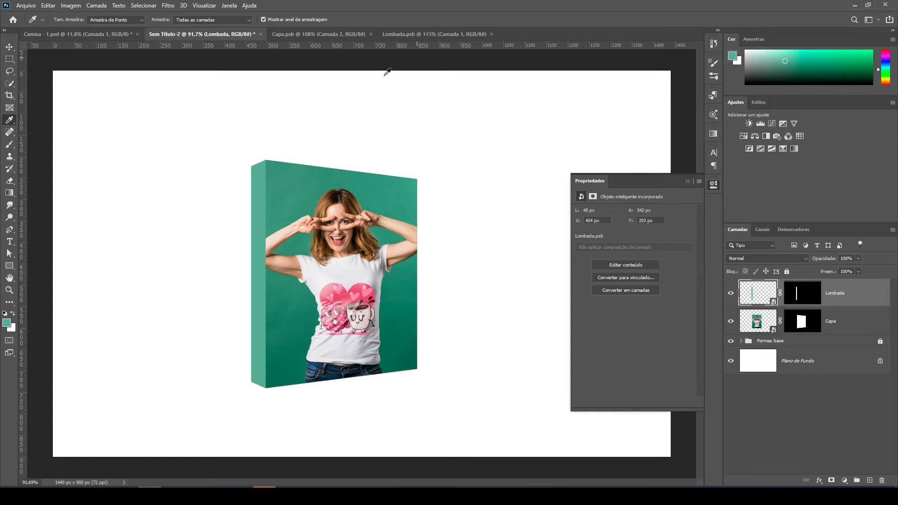
click(338, 35)
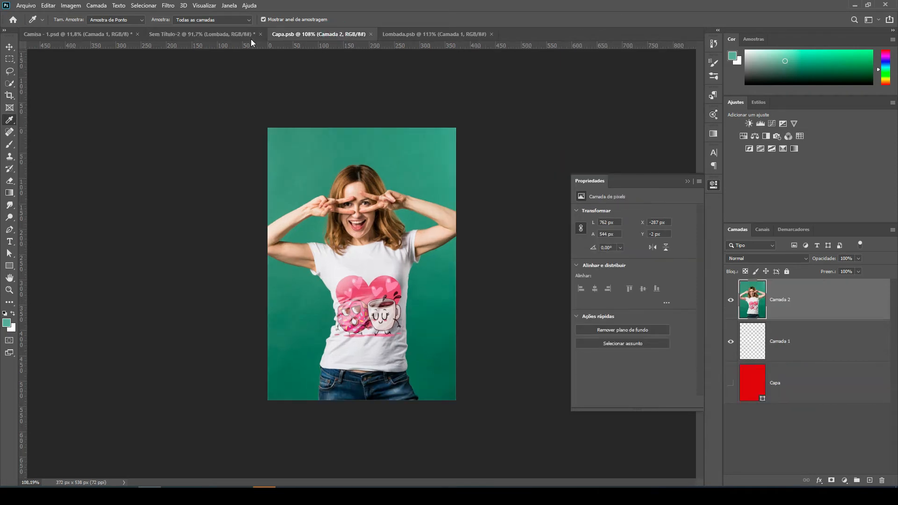
click(221, 34)
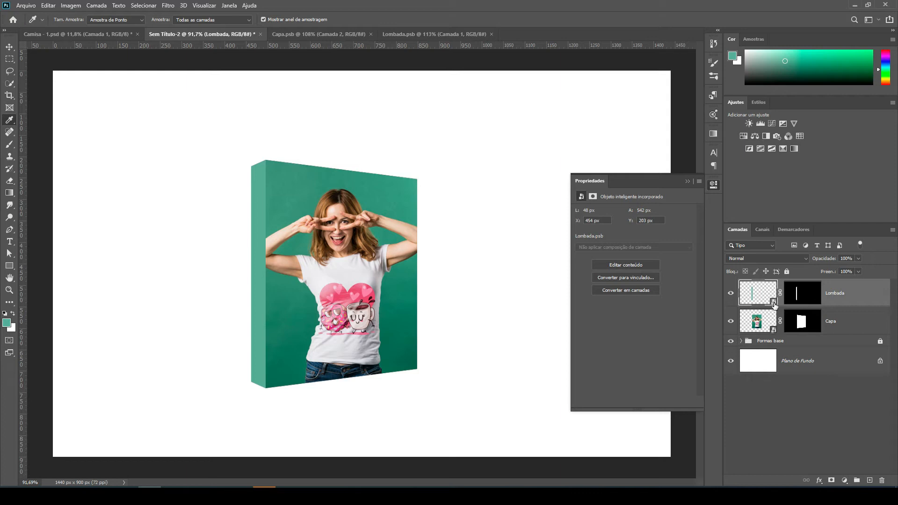
click(313, 34)
click(461, 34)
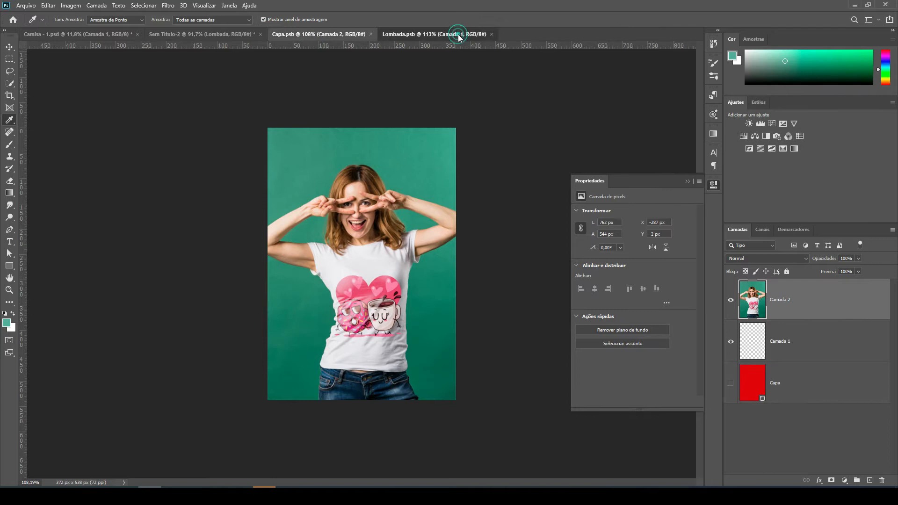
Add the horizontal text "eu" to Capa.psb on the green background, upper left of the woman's head.
click(333, 34)
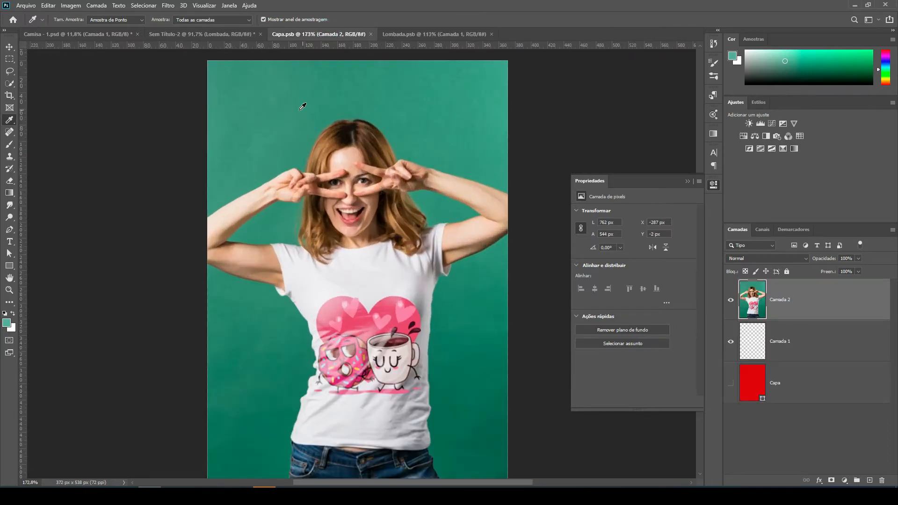
click(10, 242)
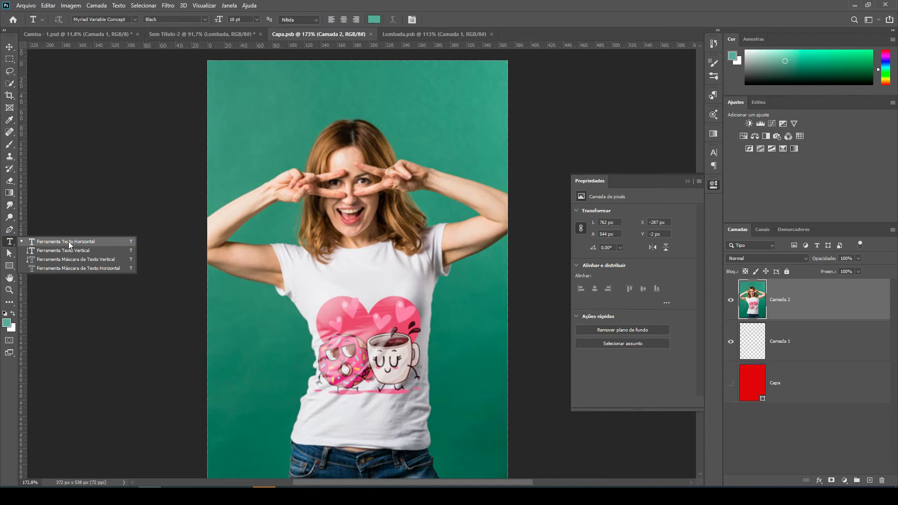
click(70, 242)
click(253, 125)
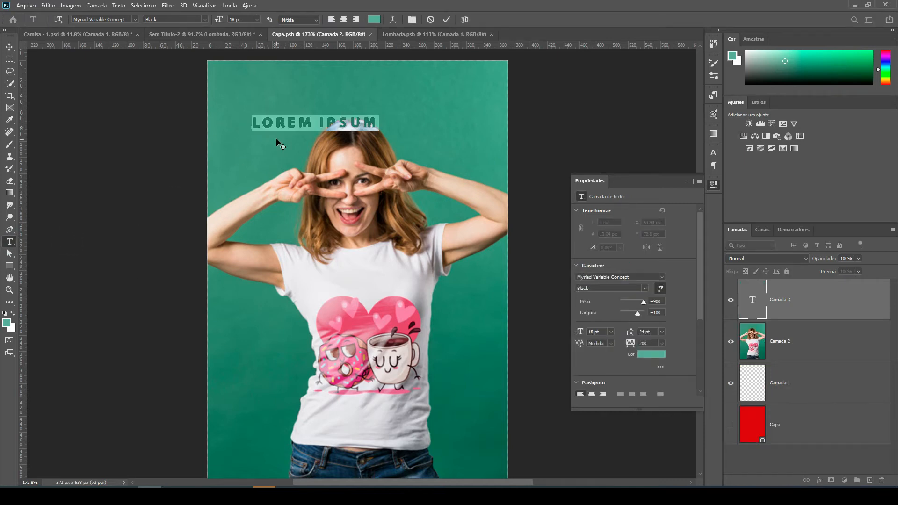
text(E)
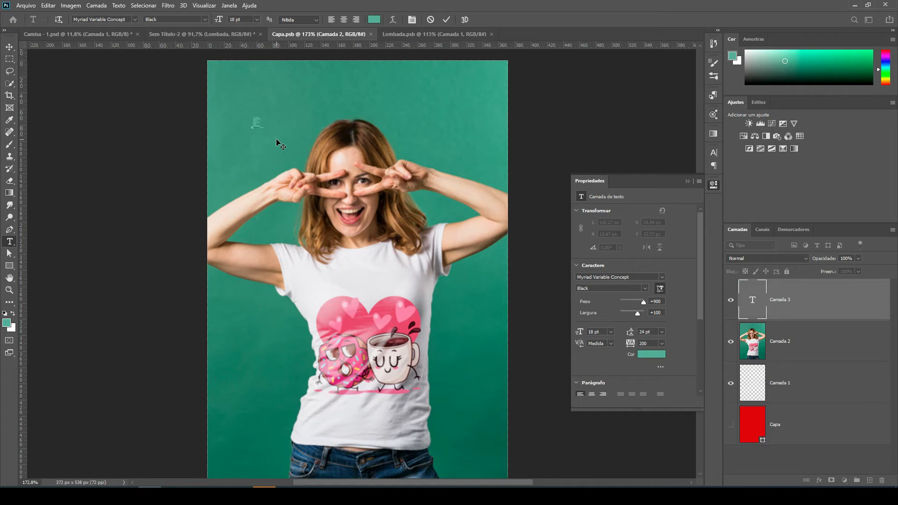
text(u)
click(9, 47)
Set the "eu" text to the Amarillo font in white (ffffff) with All Caps turned off.
click(714, 152)
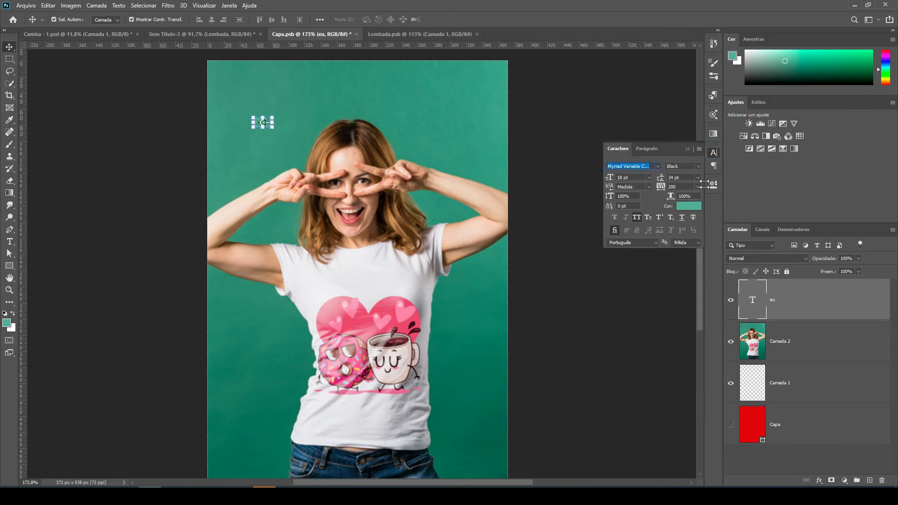
click(637, 218)
click(658, 167)
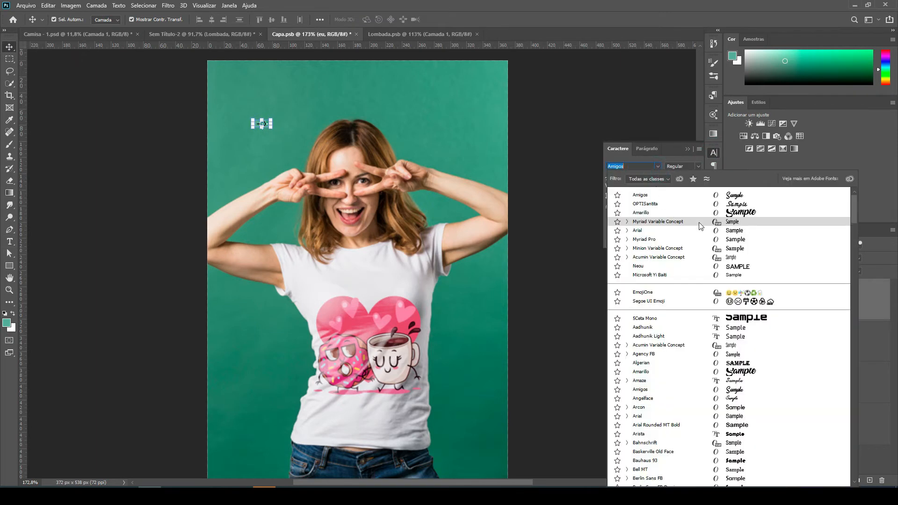
click(744, 214)
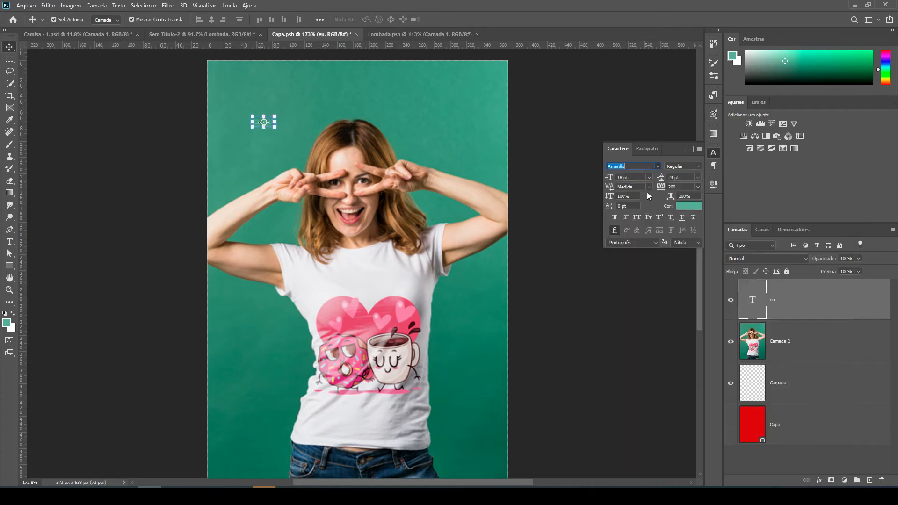
click(691, 210)
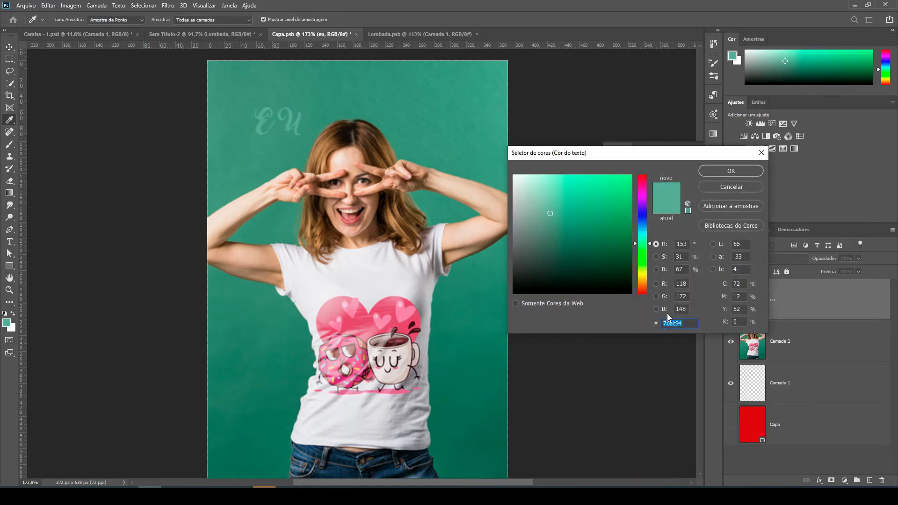
text(ffffff)
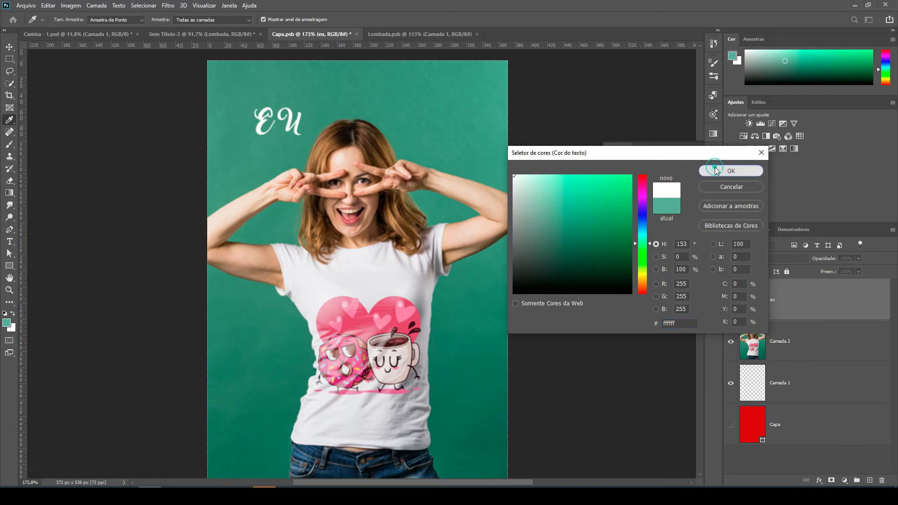
click(732, 171)
click(636, 217)
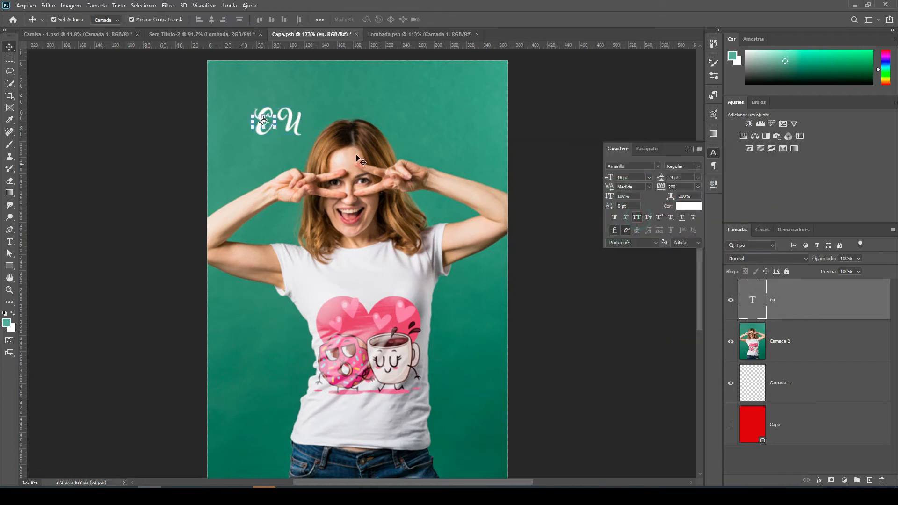
Scale the "eu" text up to about 268% and apply the transform.
click(289, 122)
click(270, 125)
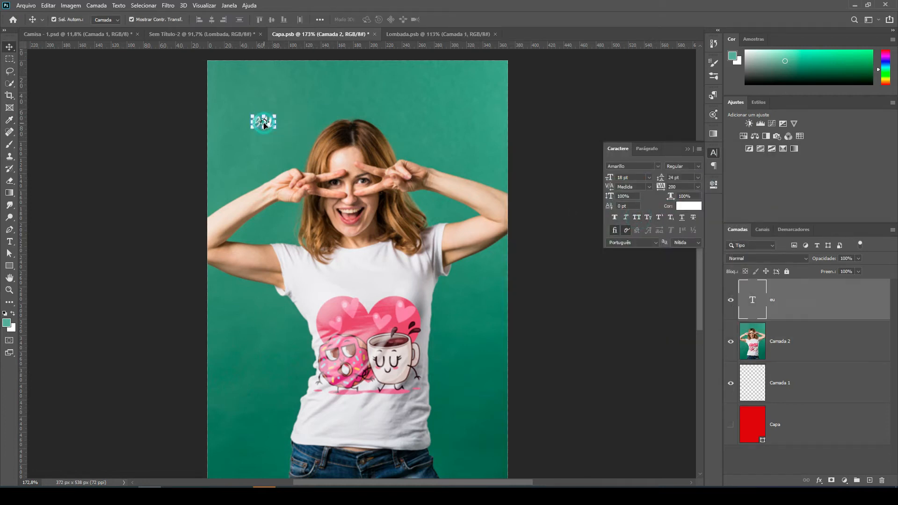
drag(281, 130, 318, 161)
key(Return)
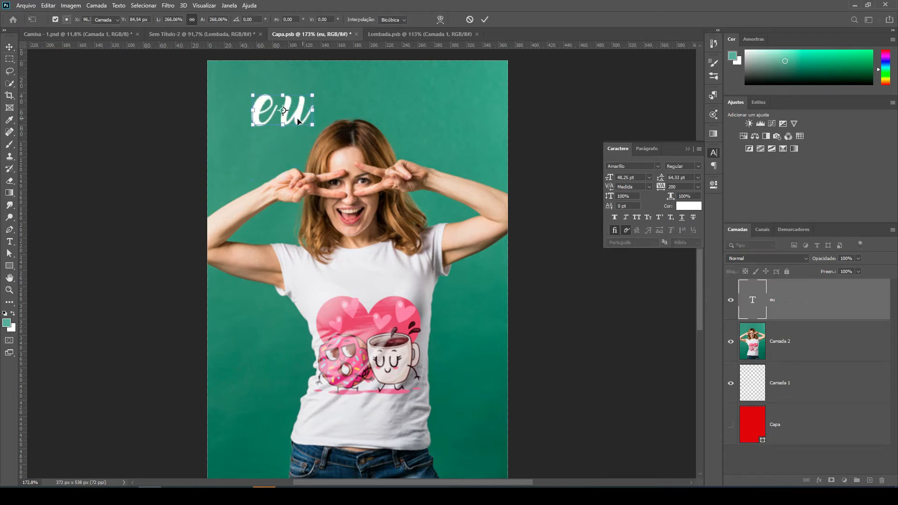
Change the cover text to "Eu", then reduce it to 42.6 pt and tilt it upward beside the woman's head.
double_click(273, 118)
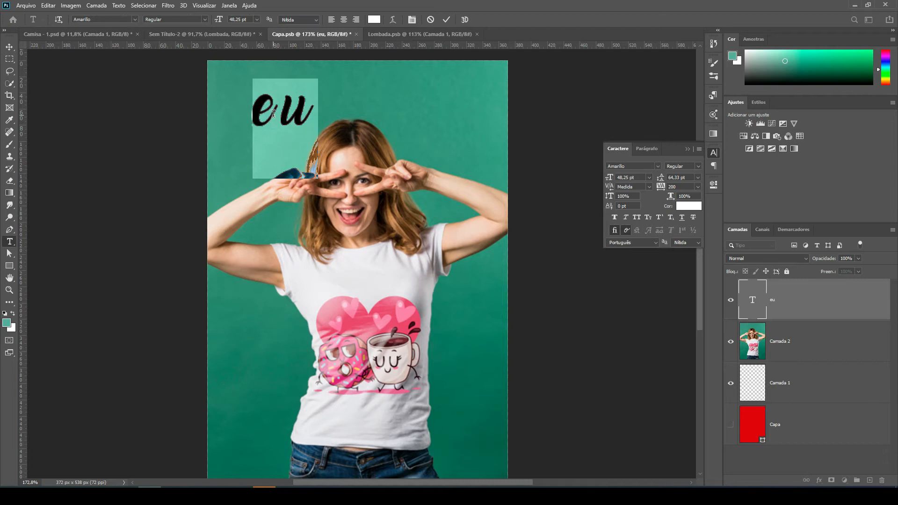
click(274, 109)
double_click(257, 107)
text(Eu)
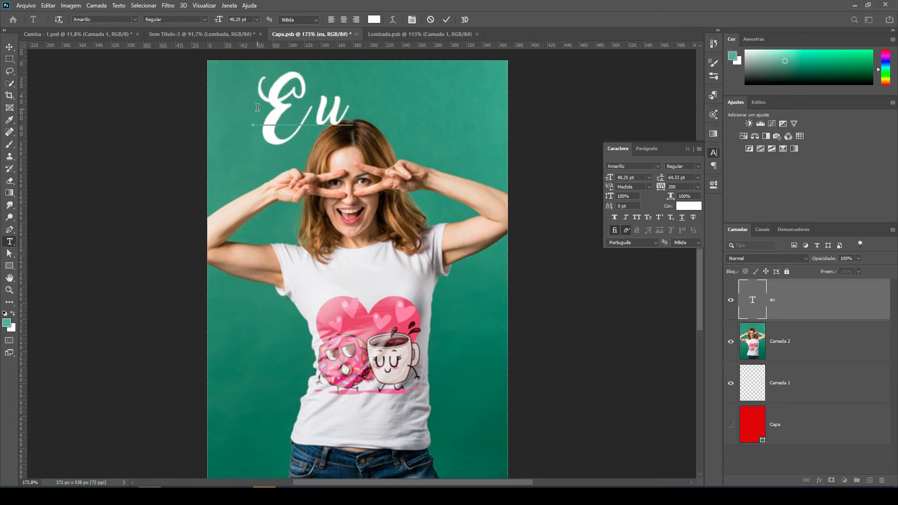
click(10, 47)
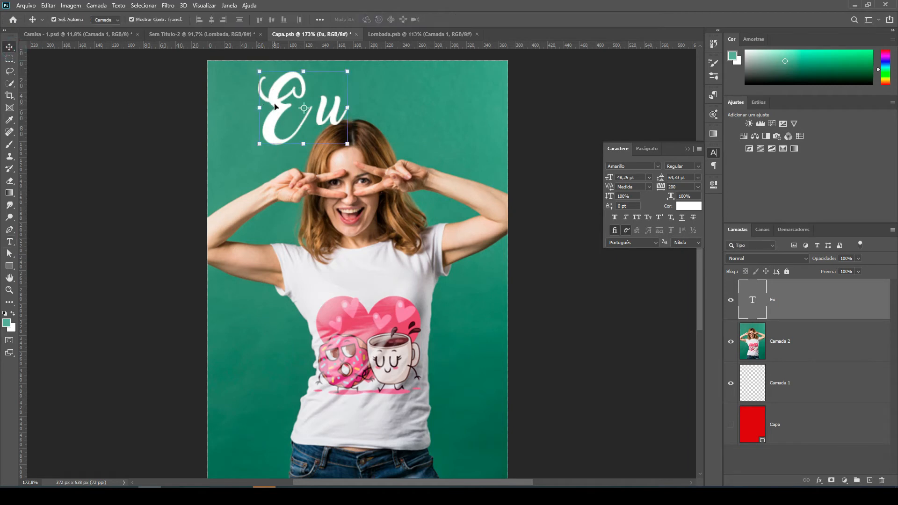
drag(276, 105, 270, 131)
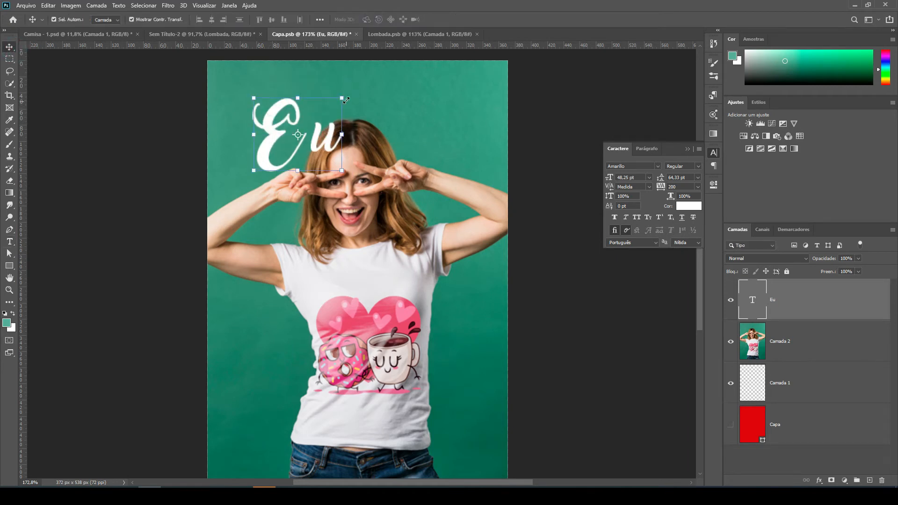
drag(345, 99, 318, 91)
Duplicate the "Eu" text to the other side of the woman's head and change the copy to "Amo".
drag(268, 137, 419, 114)
key(Return)
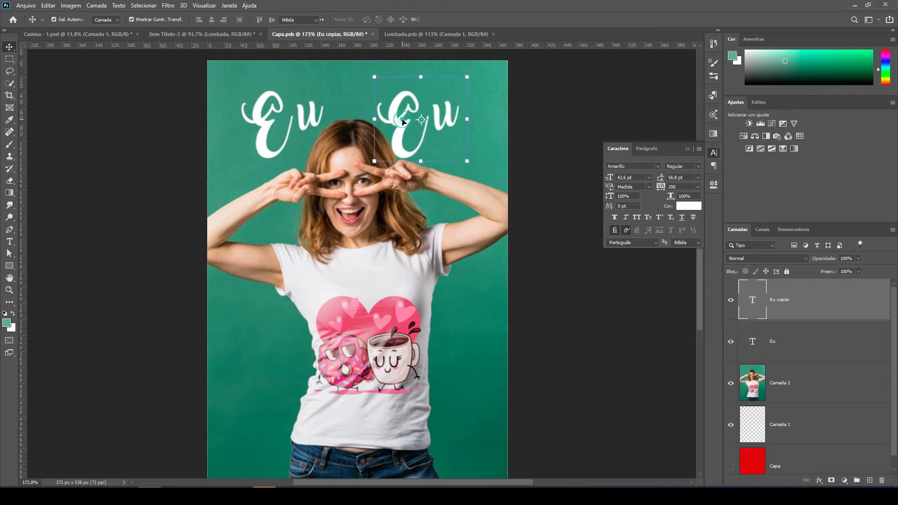
double_click(402, 117)
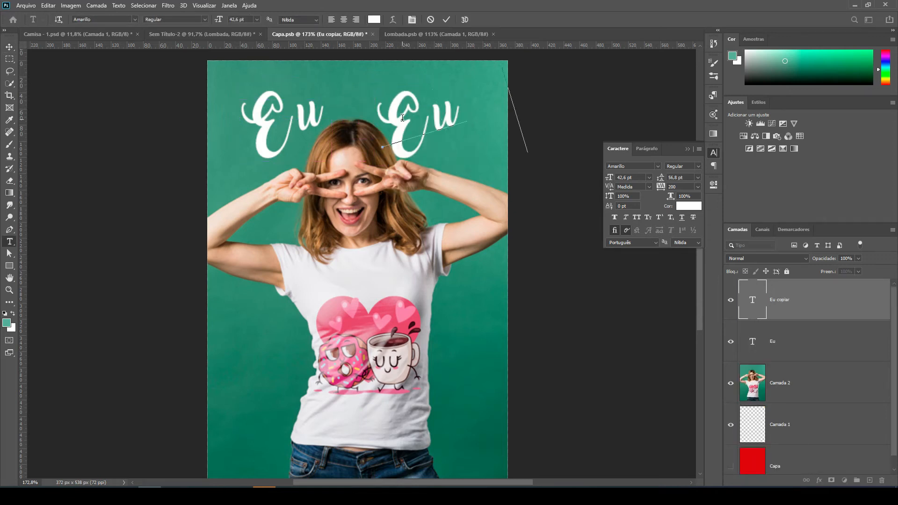
text(Amo)
click(9, 47)
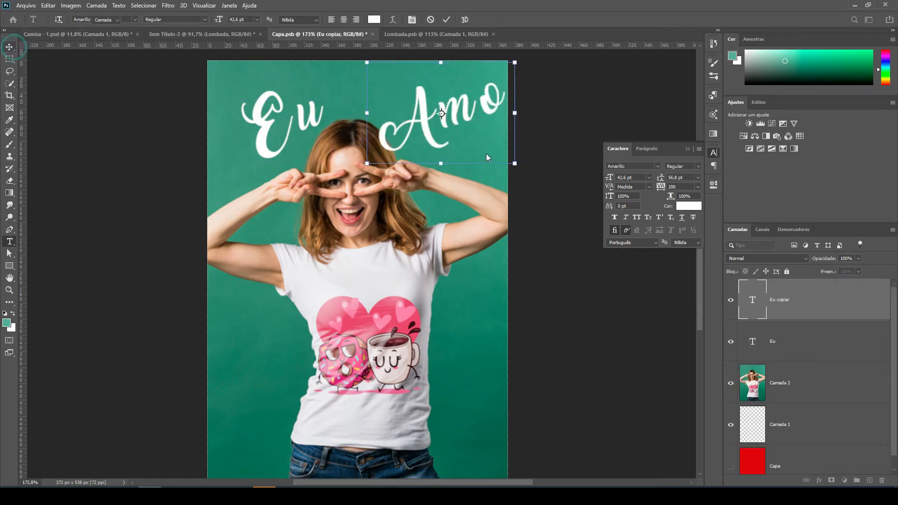
Scale "Amo" to about 71%, rotate it about 35° so it slopes downward, and place it right of the woman's head.
drag(516, 163, 505, 155)
drag(490, 142, 497, 192)
drag(510, 90, 463, 128)
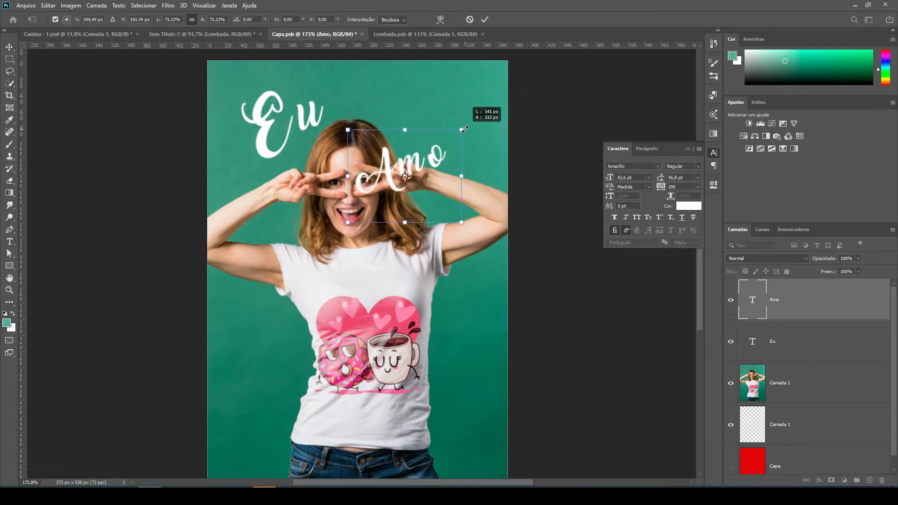
drag(435, 156, 468, 104)
drag(502, 72, 521, 106)
drag(466, 124, 465, 147)
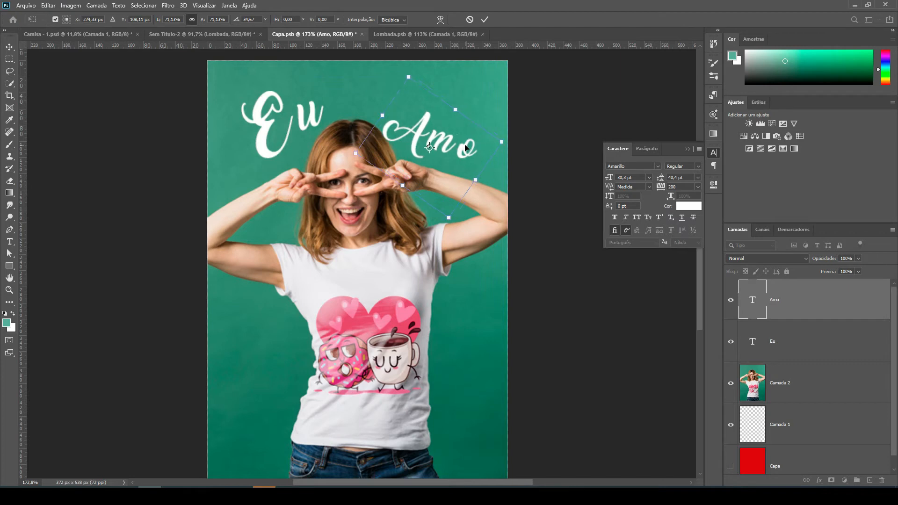
click(485, 20)
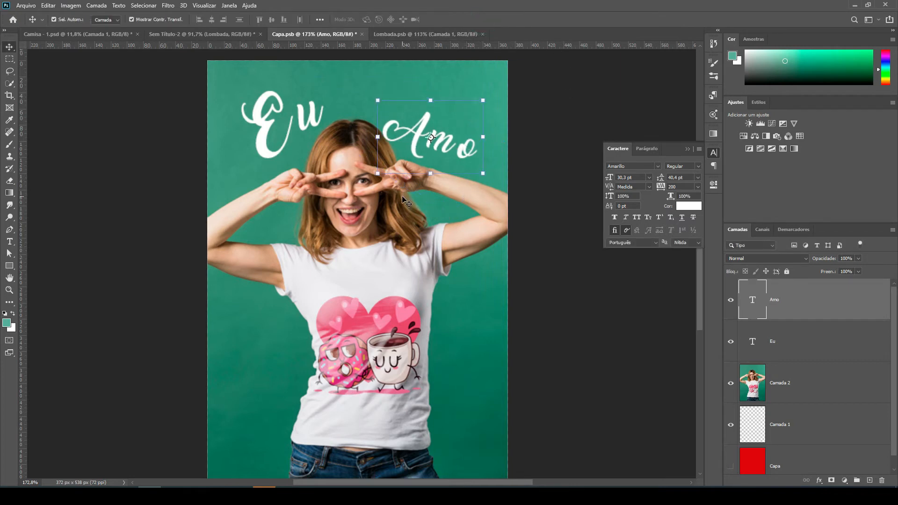
Save Capa.psb and check the updated cover on the book in Sem Título-2.
key(ctrl+s)
click(211, 34)
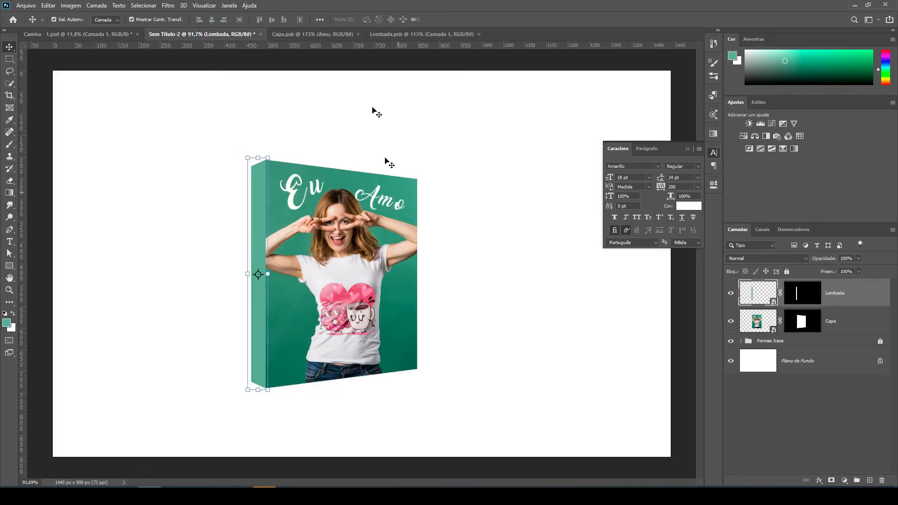
click(330, 38)
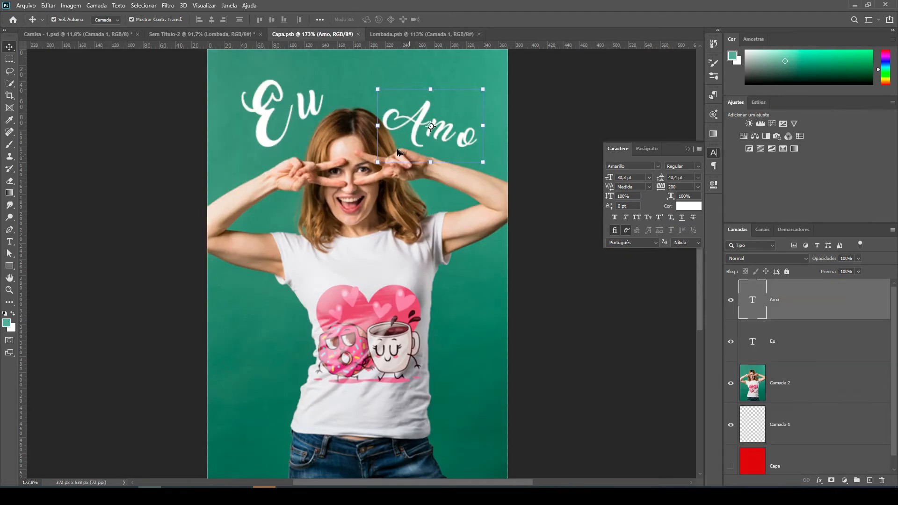
Duplicate the "Eu" text down to the left of the shirt print in Capa.psb and change the copy to "Cholo".
scroll(396, 151, down, 3)
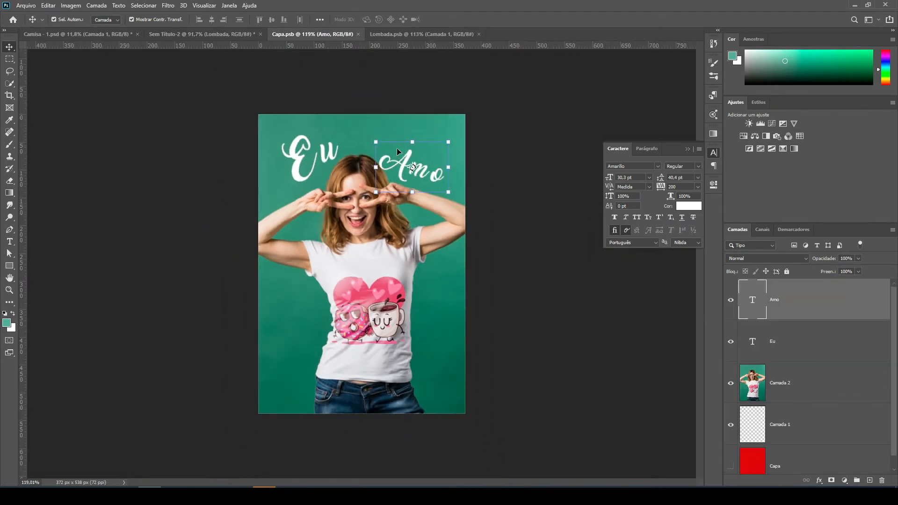
click(317, 164)
drag(322, 158, 311, 313)
double_click(311, 313)
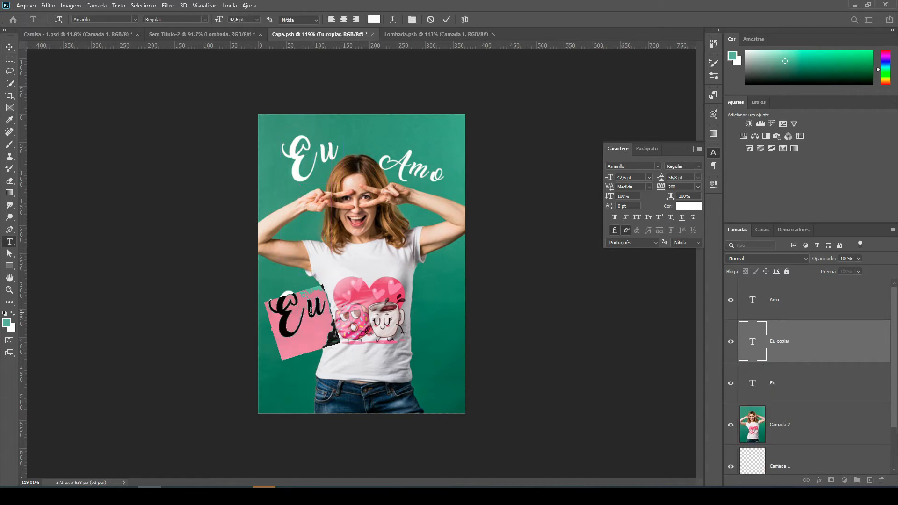
text(Cho)
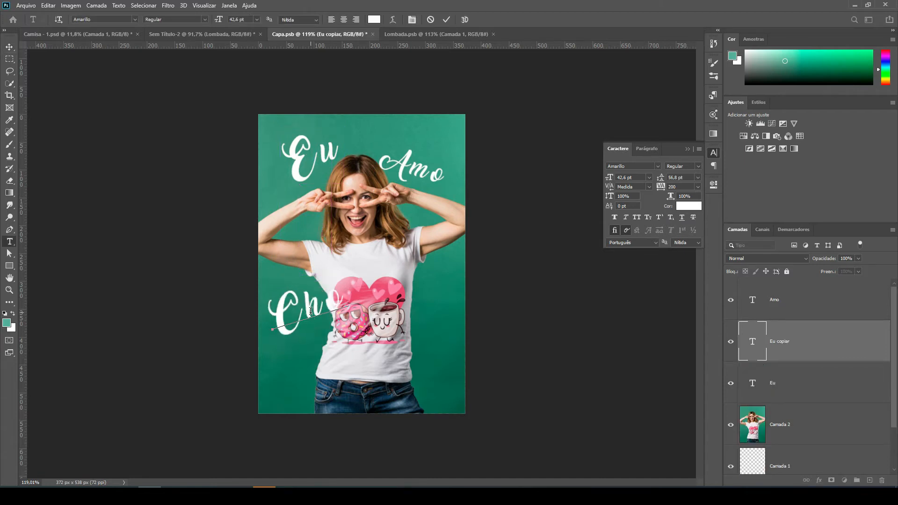
text(lo)
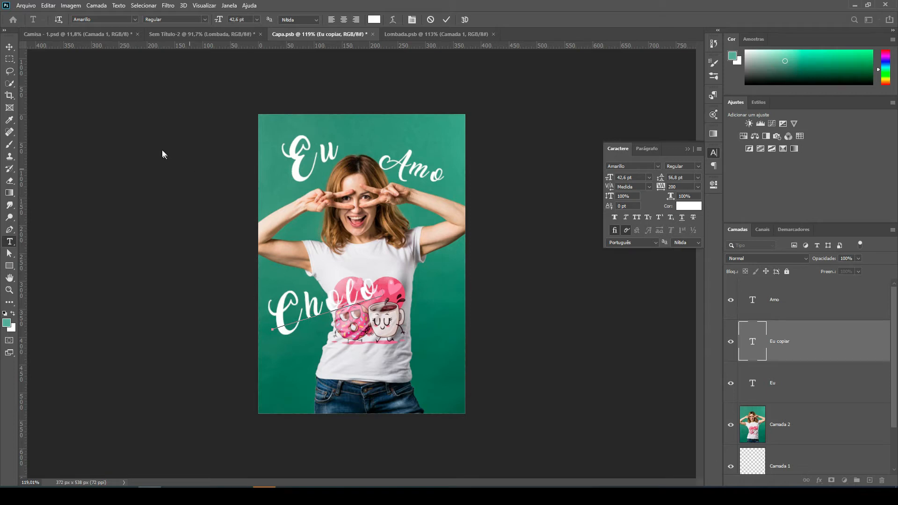
click(9, 47)
Scale the "Cholo" text down to 26.63 pt at the left of the shirt print and apply the transform.
click(382, 267)
drag(382, 266, 330, 323)
key(Return)
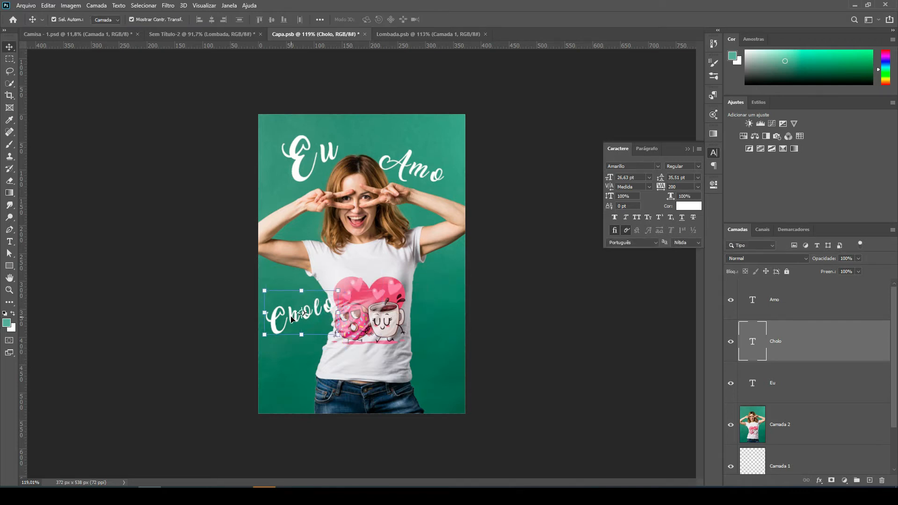
Duplicate the "Cholo" text to the right of the shirt print and change the copy to "late".
drag(289, 318, 420, 287)
double_click(420, 287)
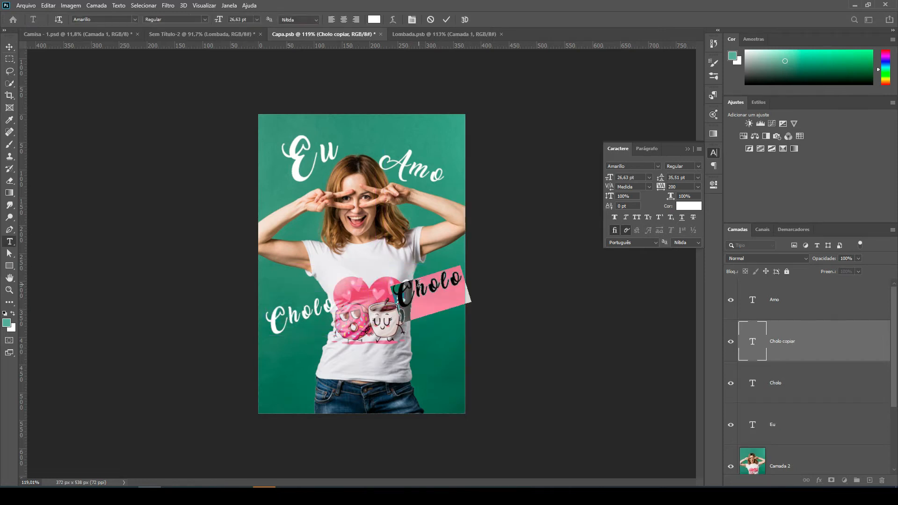
click(419, 284)
key(ctrl+a)
text(late)
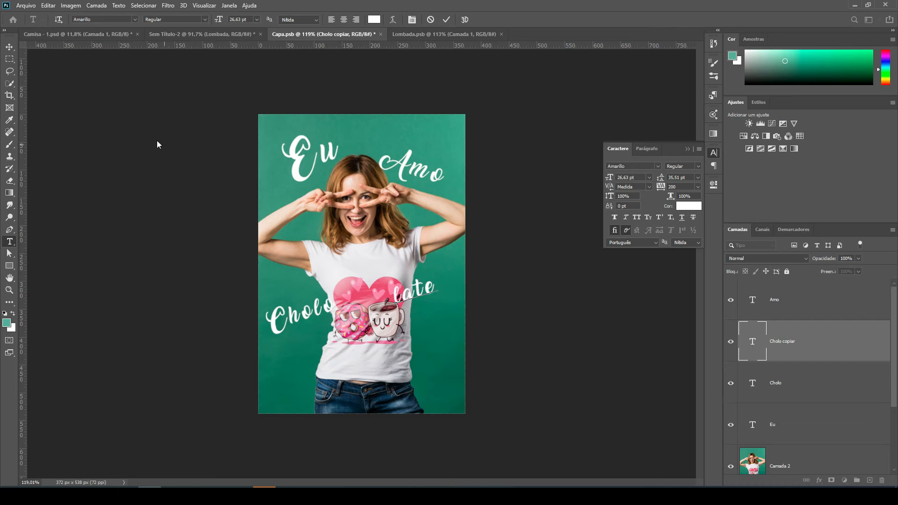
click(10, 47)
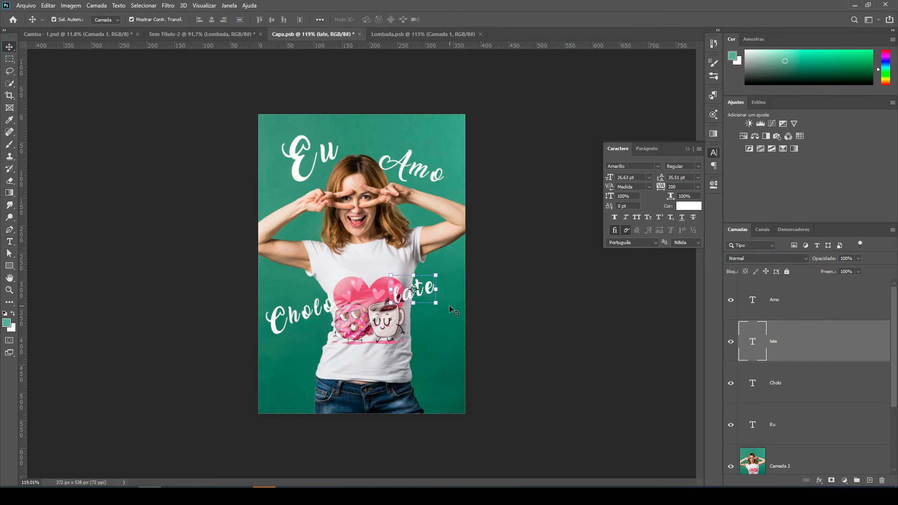
Scale "late" to about 99%, rotate it about 46° so it slopes downward, and place it right of the shirt.
drag(438, 304, 443, 327)
drag(456, 279, 448, 322)
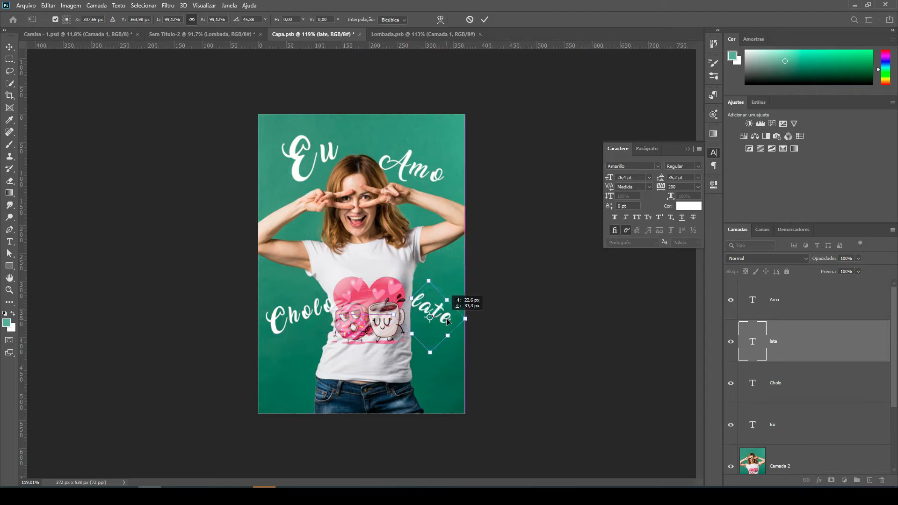
key(Return)
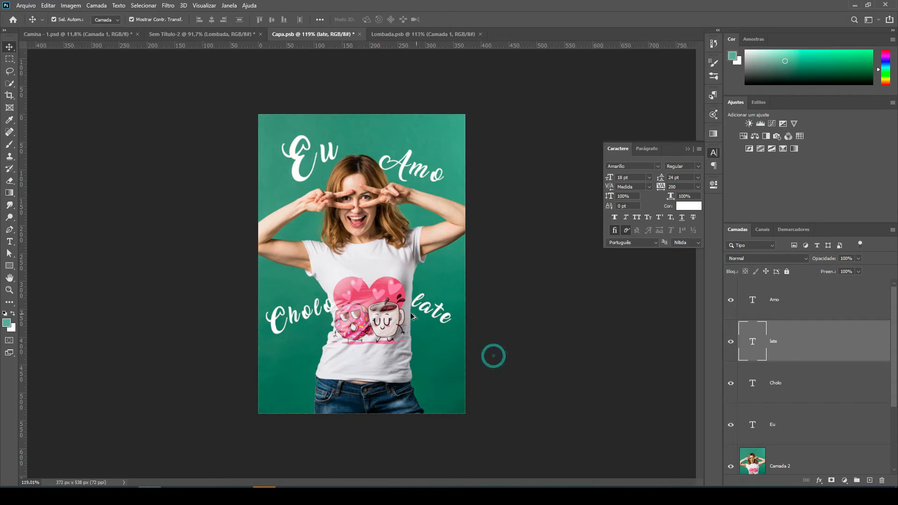
Scale "Cholo" down to 21.98 pt, shift it beside the shirt print, and save Capa.psb back into the mockup.
scroll(329, 268, up, 5)
click(304, 336)
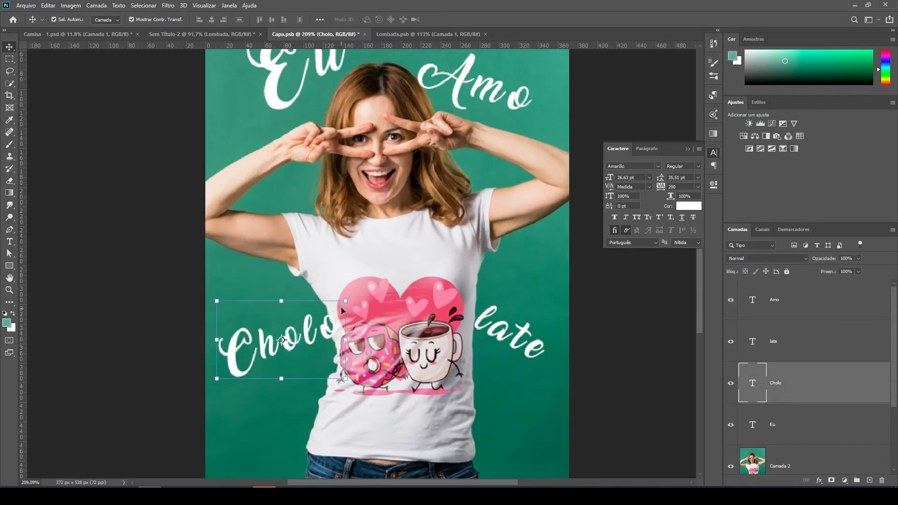
drag(345, 303, 311, 322)
drag(290, 358, 321, 356)
key(Return)
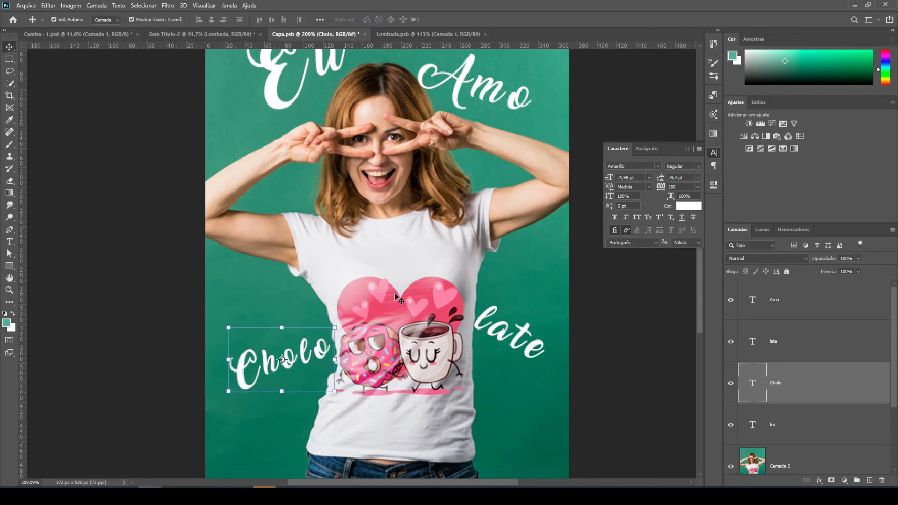
key(ctrl+s)
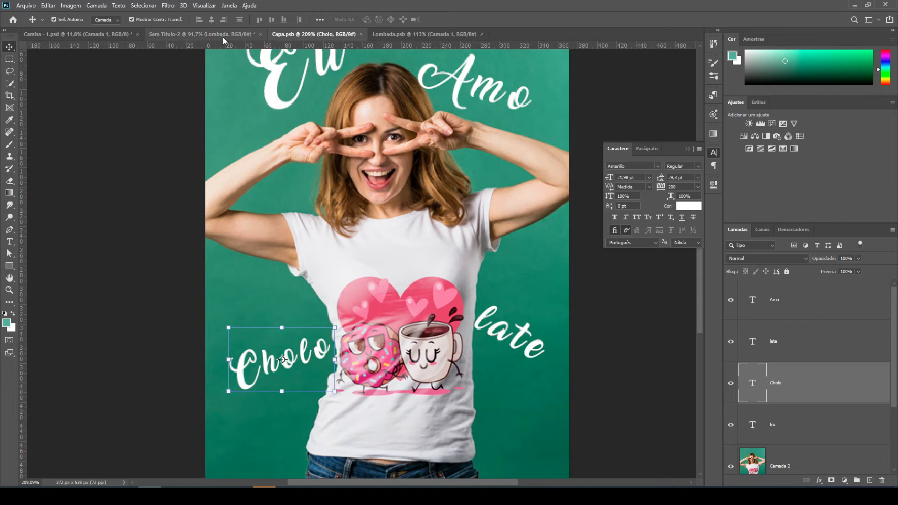
click(223, 41)
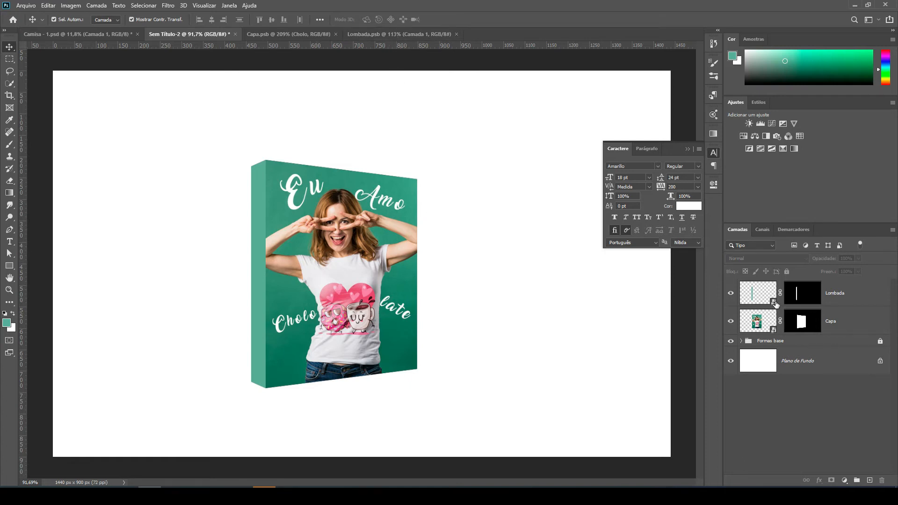
Add the vertical text "Eu amo chocolate" down the green spine in Lombada.psb.
click(404, 33)
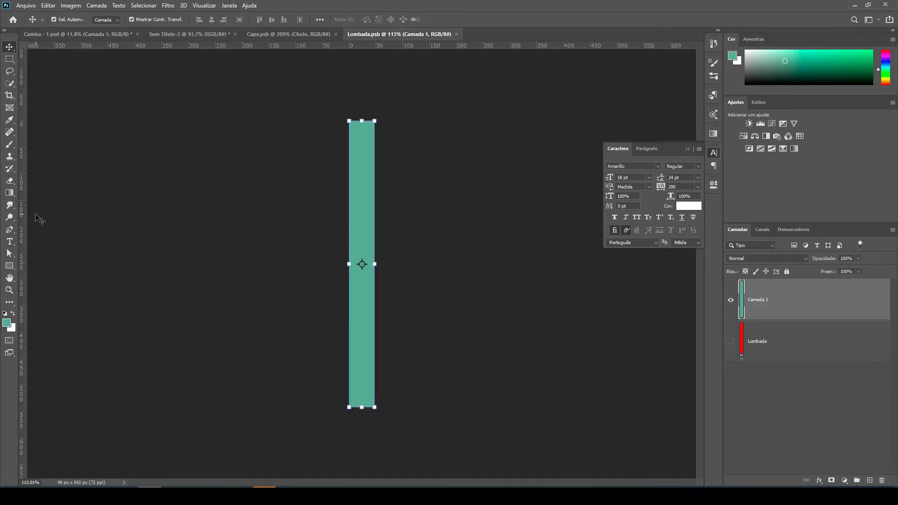
click(13, 245)
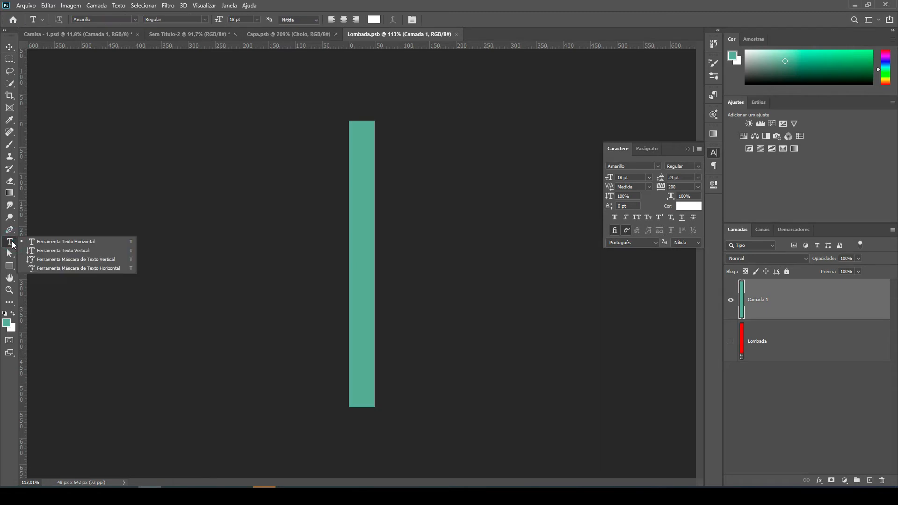
click(82, 253)
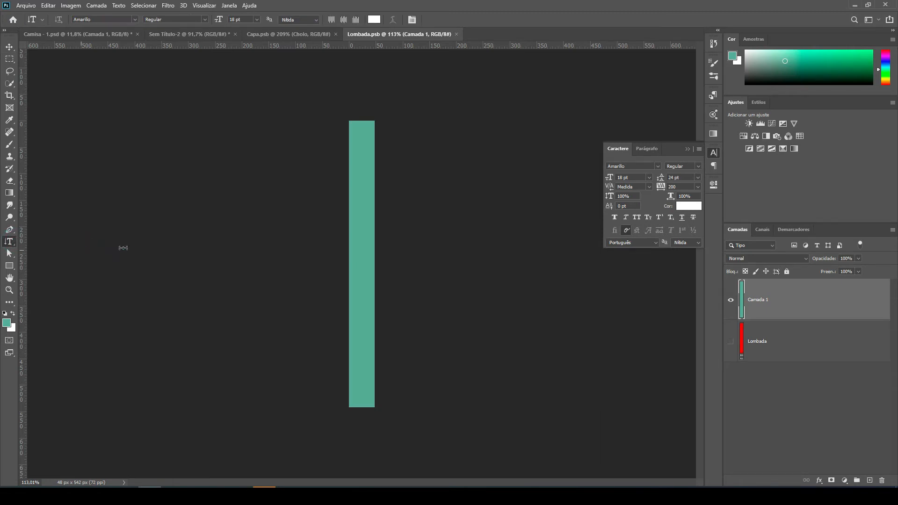
click(362, 192)
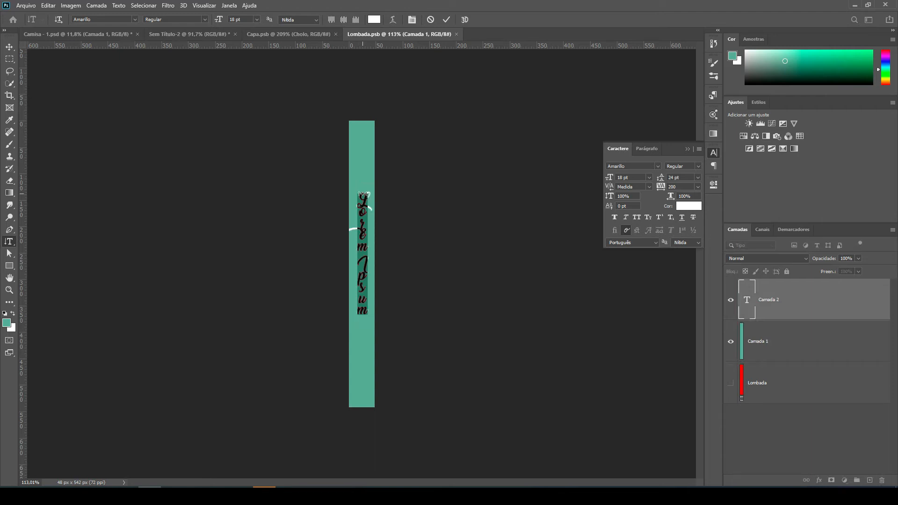
text(C)
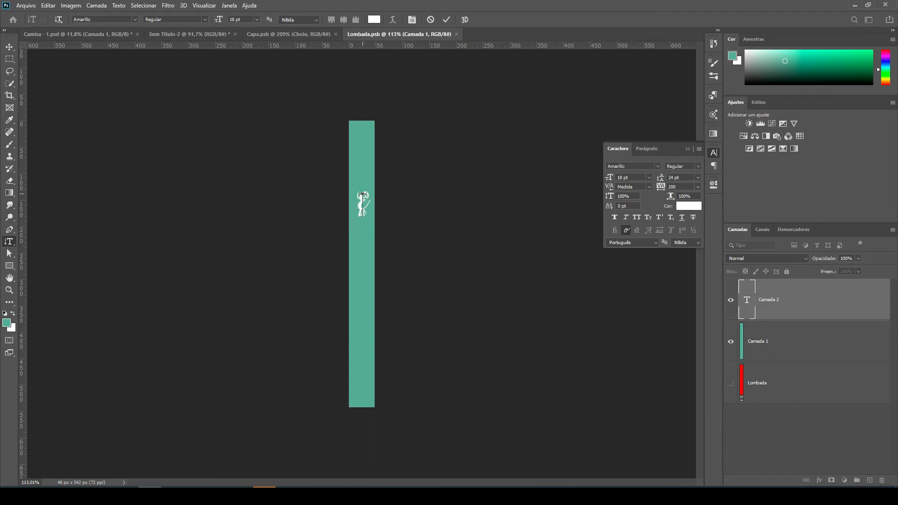
text(u amo o)
text(hollo)
key(BackSpace)
key(BackSpace)
text(colate)
click(9, 47)
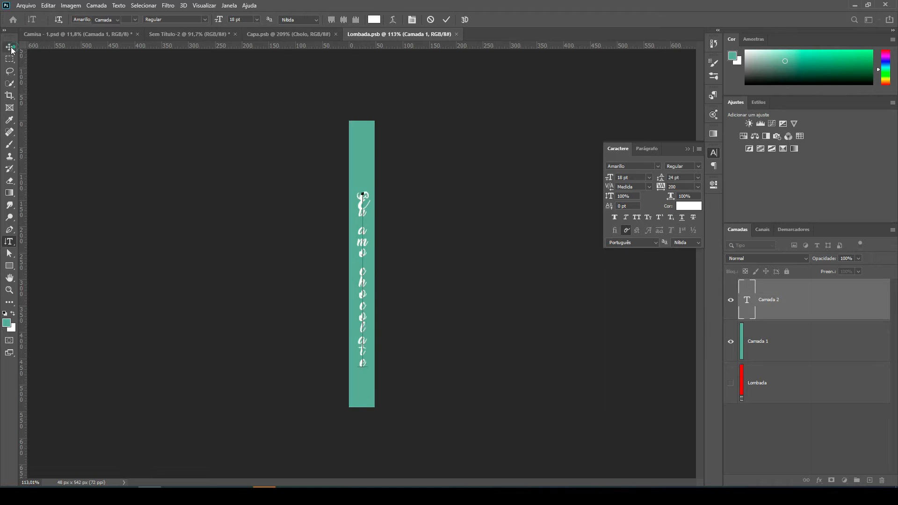
Change the spine text's font to Arial and scale it up to 23.34 pt, centred on the spine.
click(657, 166)
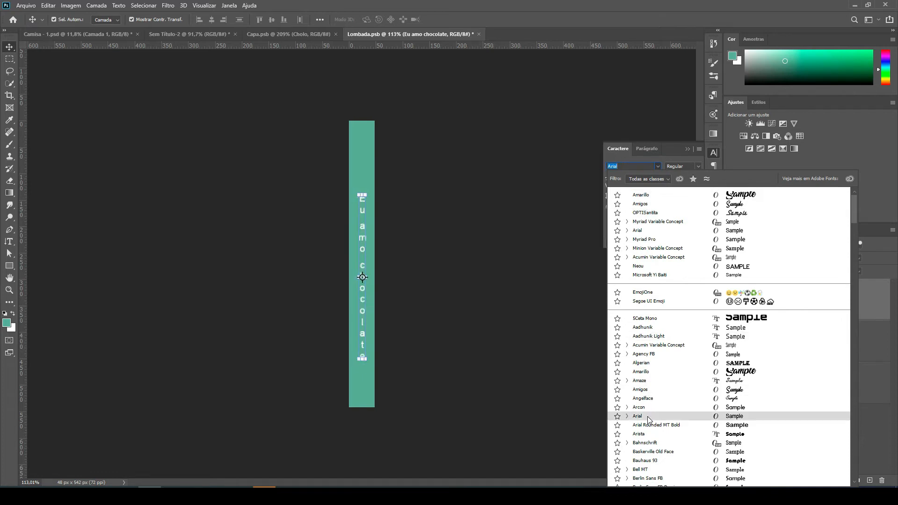
click(662, 231)
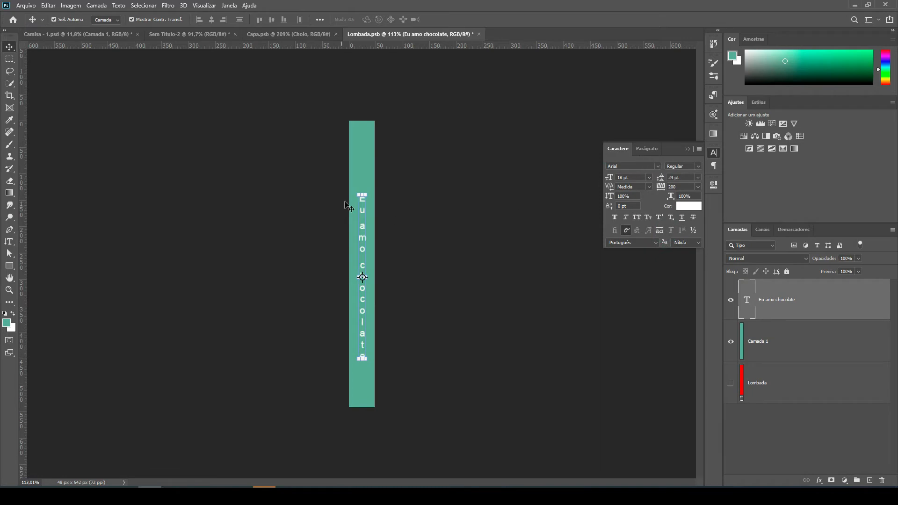
drag(370, 195, 399, 147)
drag(364, 203, 364, 213)
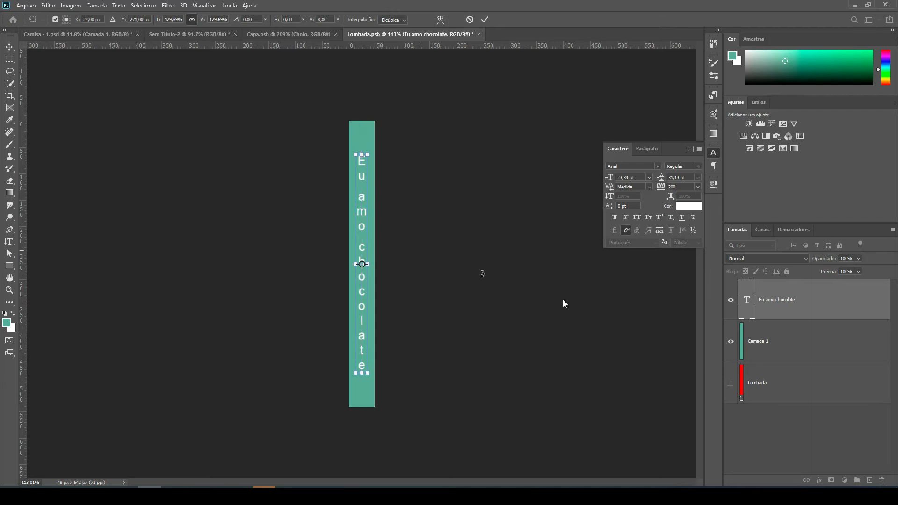
Apply the transform and capitalize the last word so the spine text reads "Eu amo Chocolate".
double_click(750, 306)
click(362, 255)
key(Delete)
text(C)
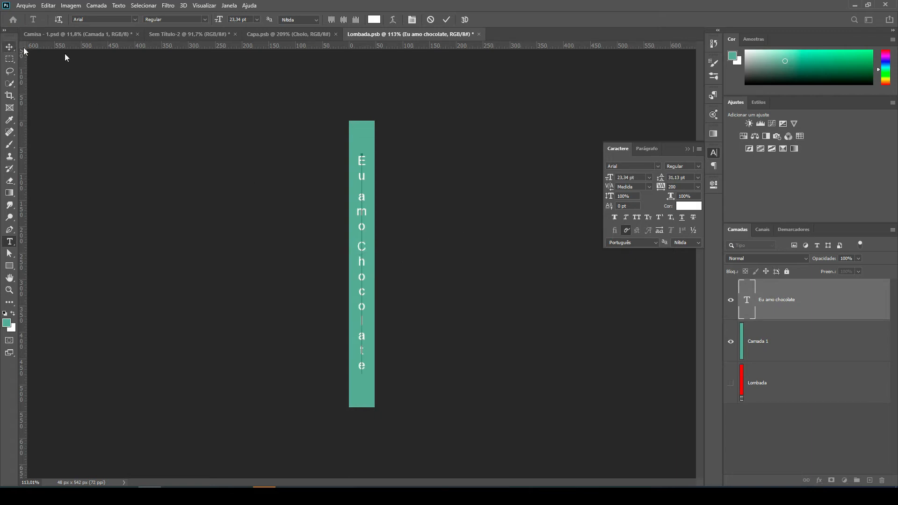
click(9, 47)
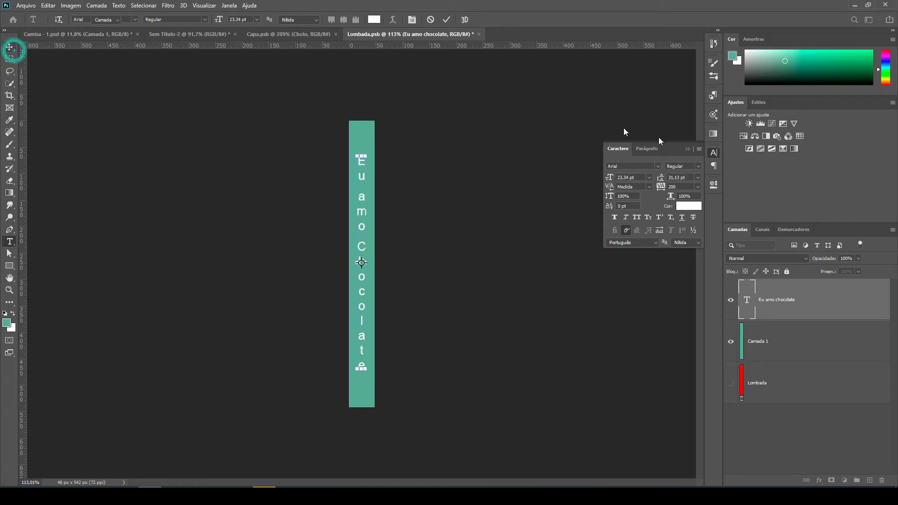
Set the spine text to the Black style in all caps and save Lombada.psb back into the mockup.
click(701, 166)
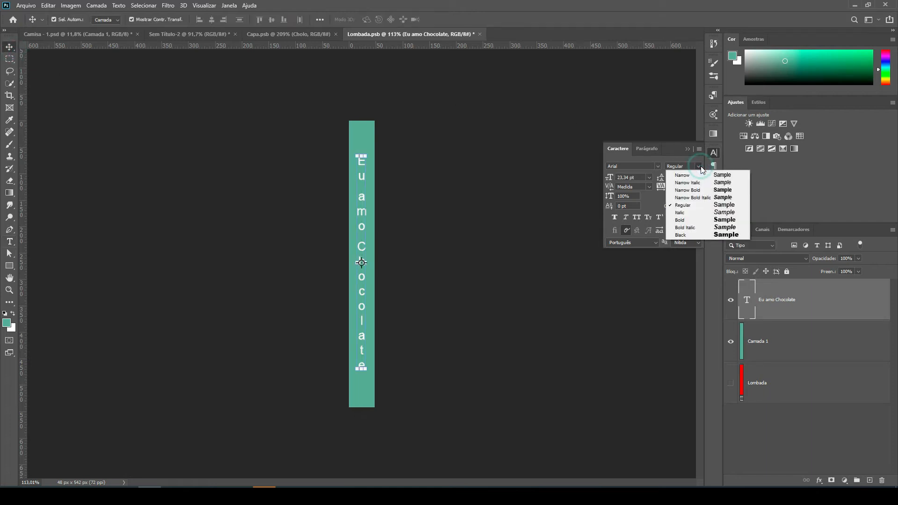
click(726, 232)
click(430, 194)
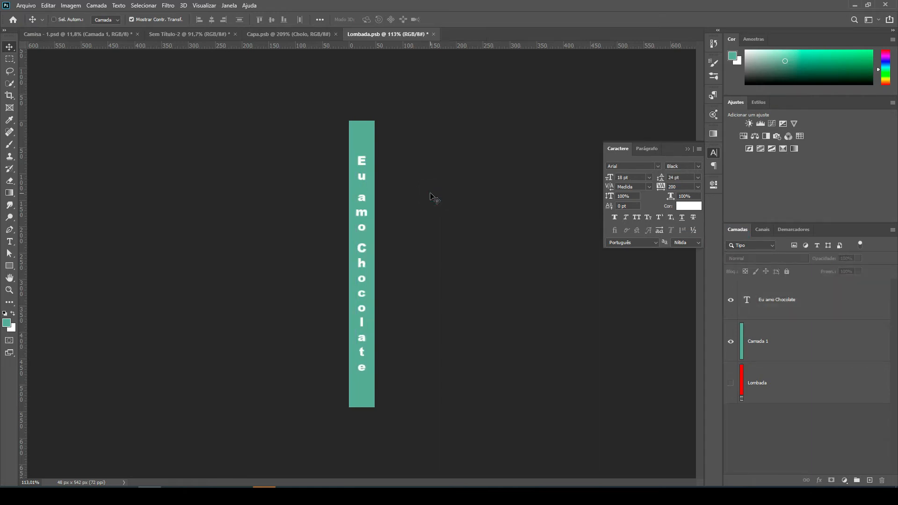
key(ctrl+s)
click(786, 305)
click(638, 216)
click(454, 256)
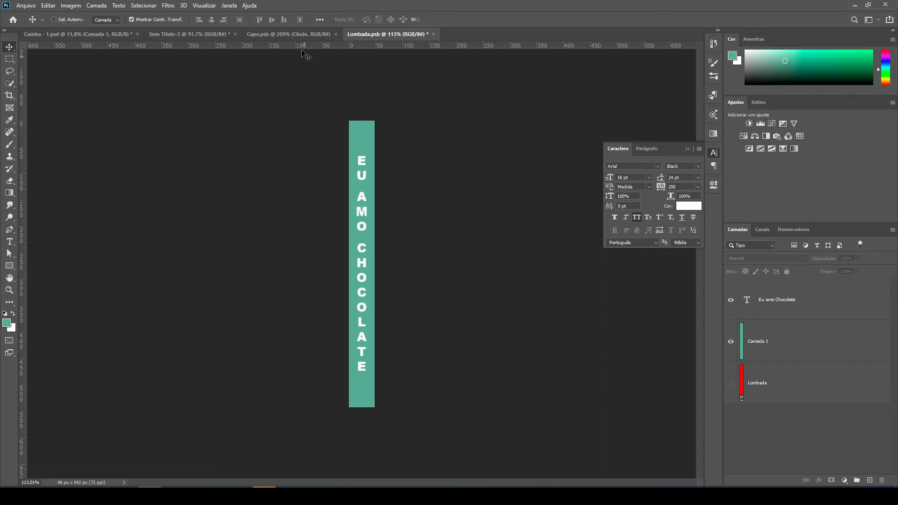
click(177, 35)
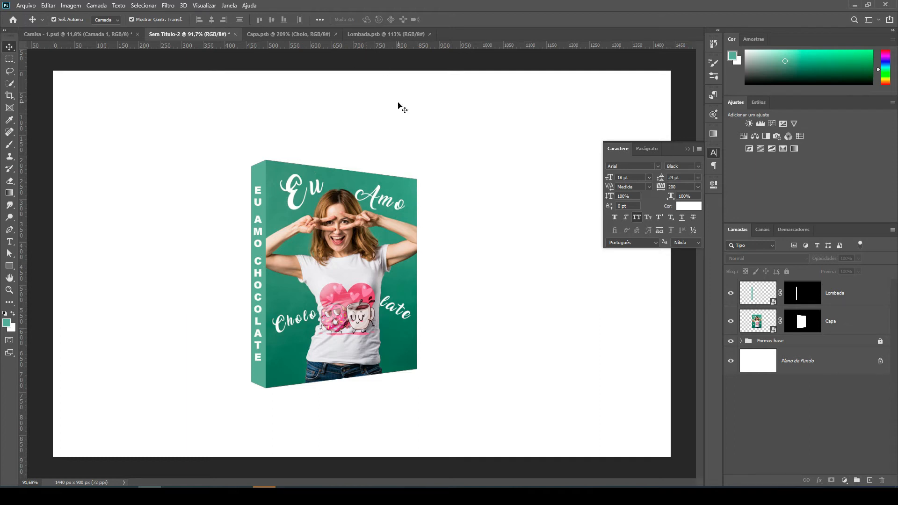
mouse_move(241, 496)
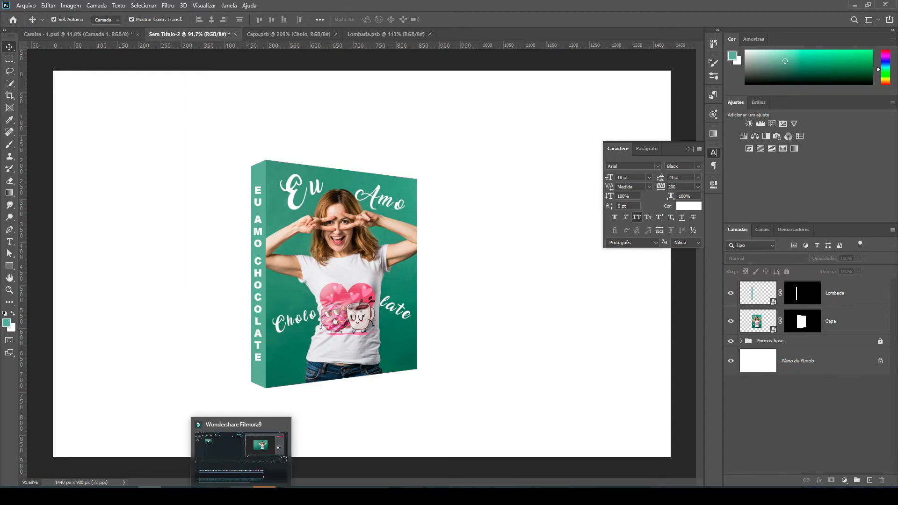
click(241, 496)
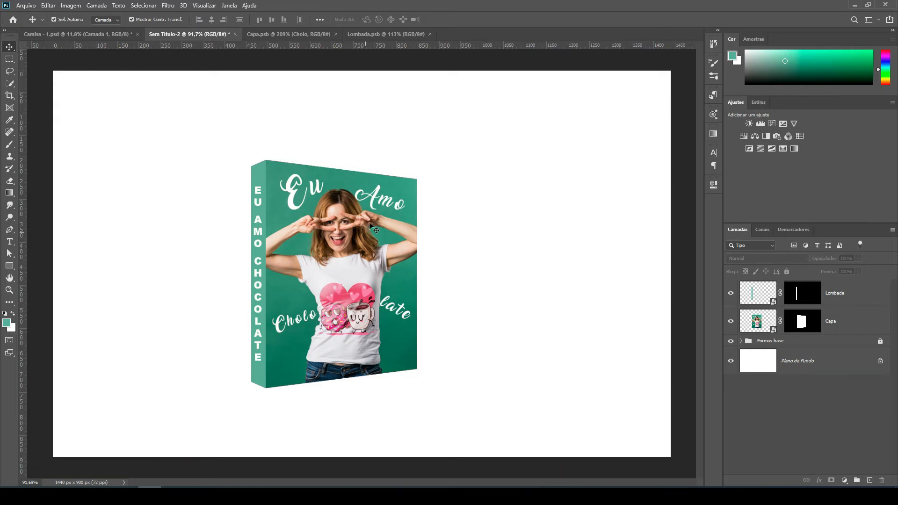
scroll(238, 304, up, 3)
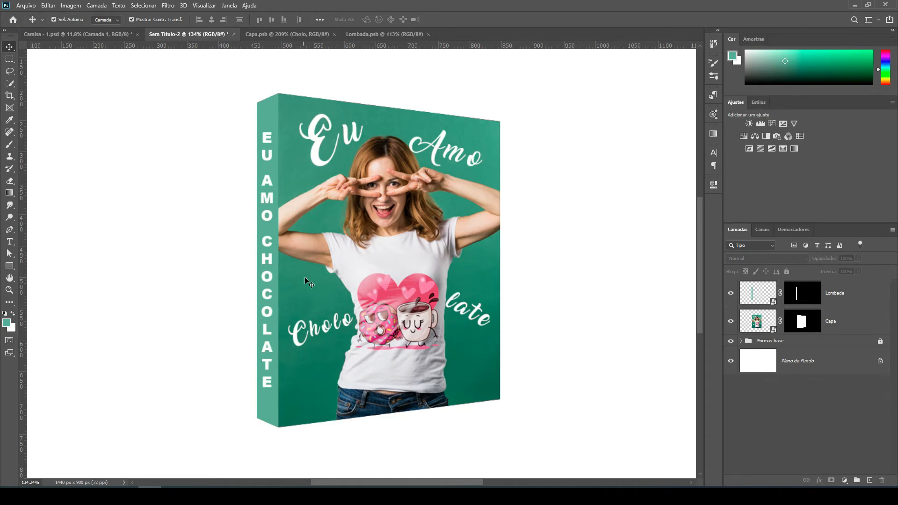
scroll(291, 203, down, 2)
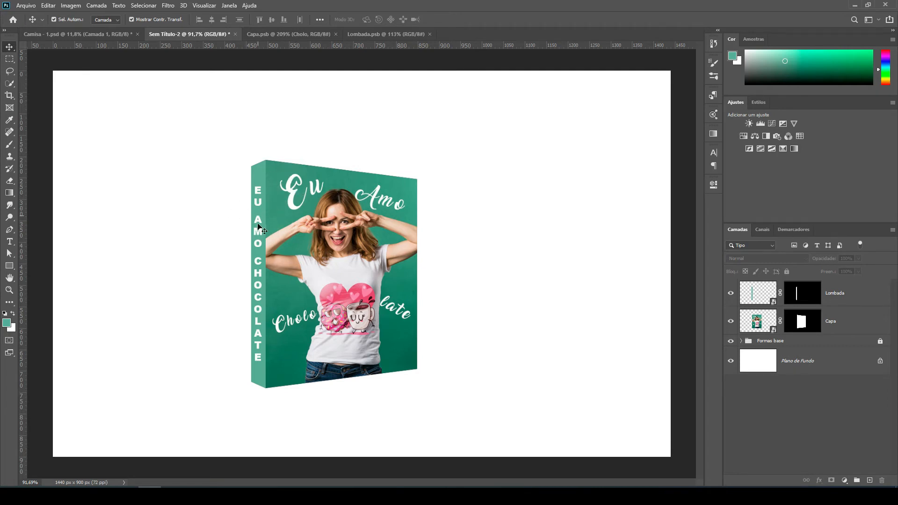
Select a very thin vertical rectangular strip on the cover beside the spine, extending slightly above and below the book.
scroll(229, 279, up, 1)
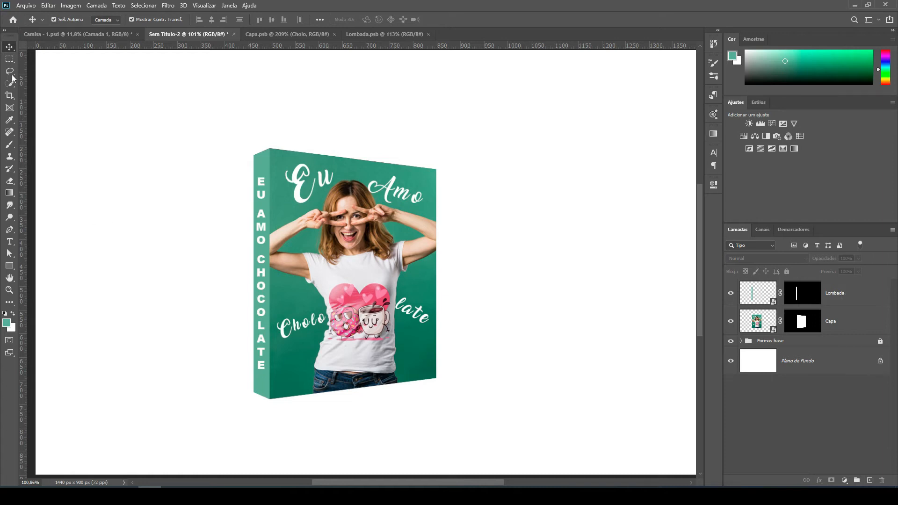
click(12, 60)
right_click(13, 61)
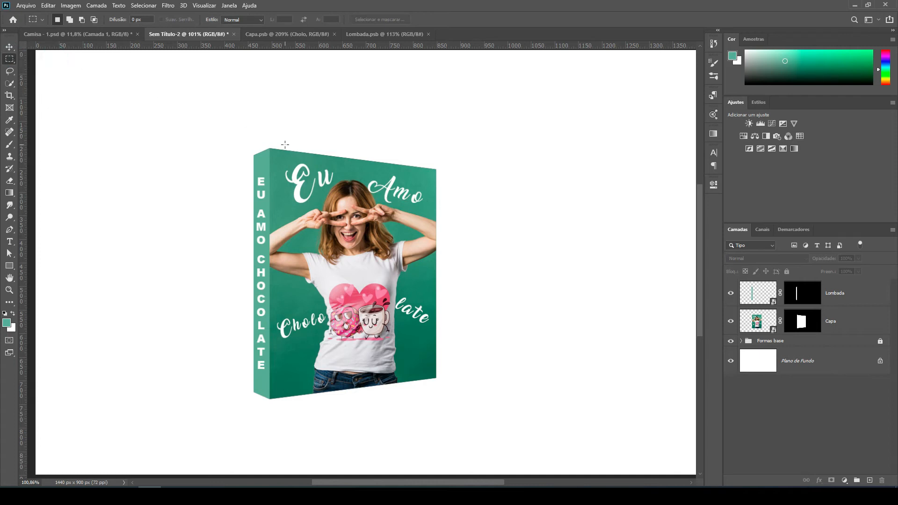
drag(279, 264, 279, 413)
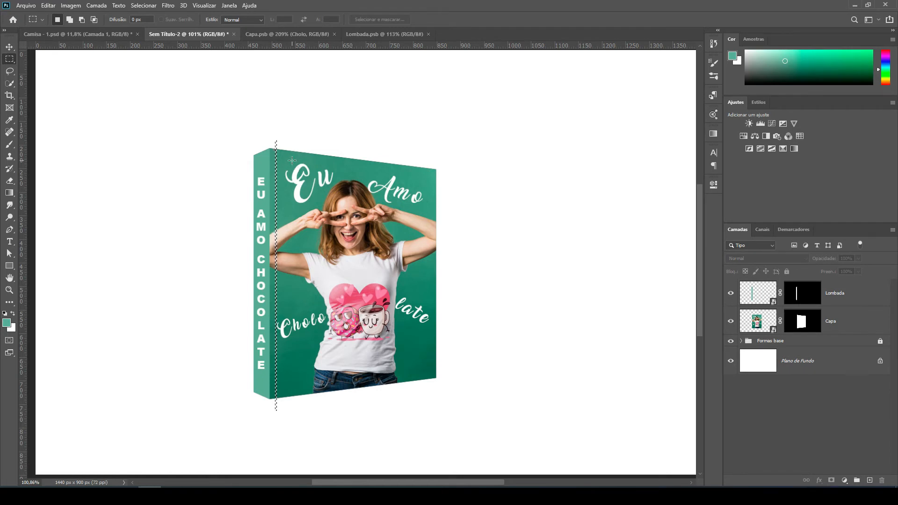
Fill the selected strip with the default black on a new layer and deselect it.
scroll(292, 161, up, 3)
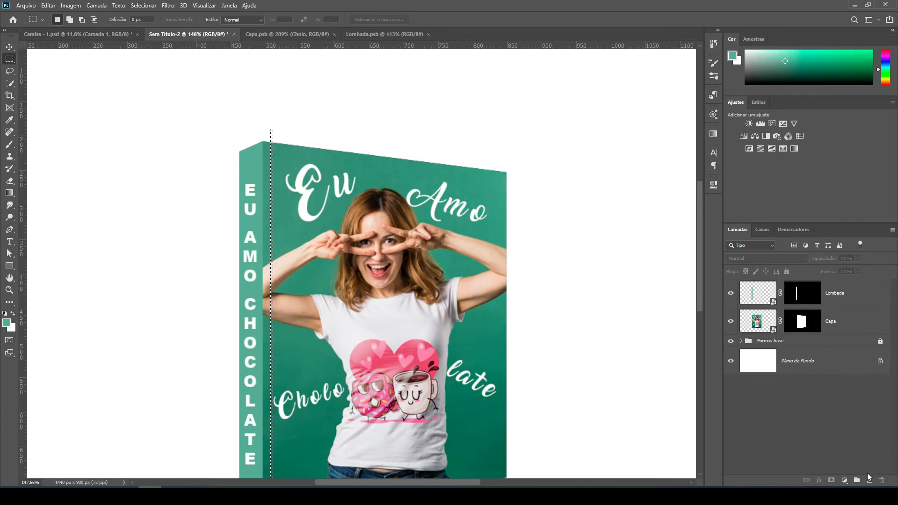
click(868, 480)
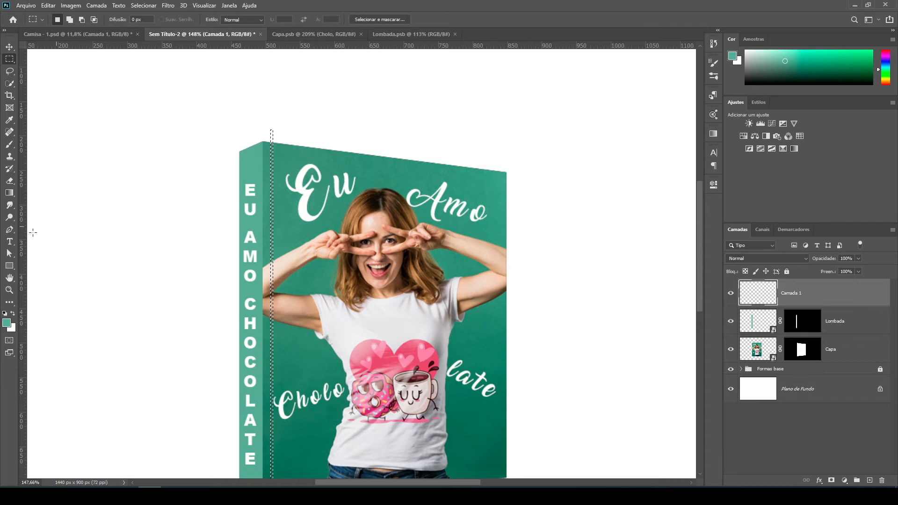
click(13, 314)
click(13, 313)
click(13, 314)
click(5, 313)
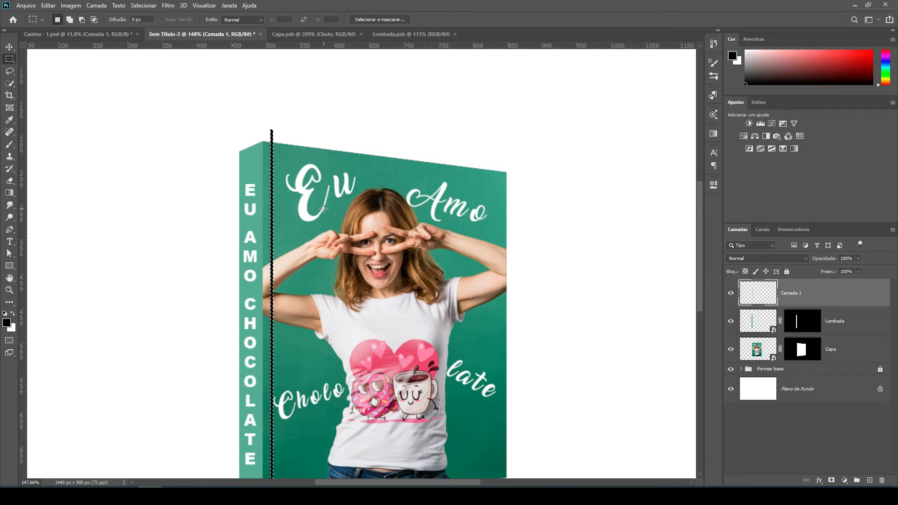
scroll(334, 147, down, 2)
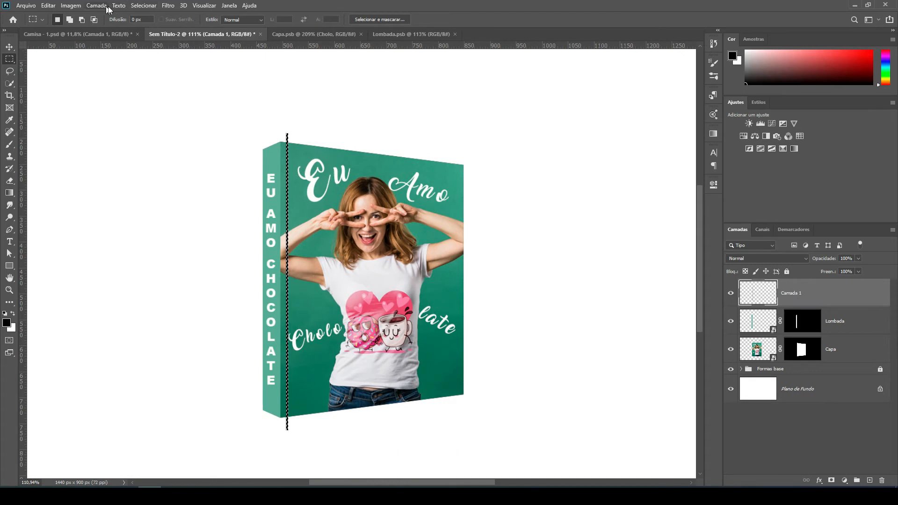
click(142, 7)
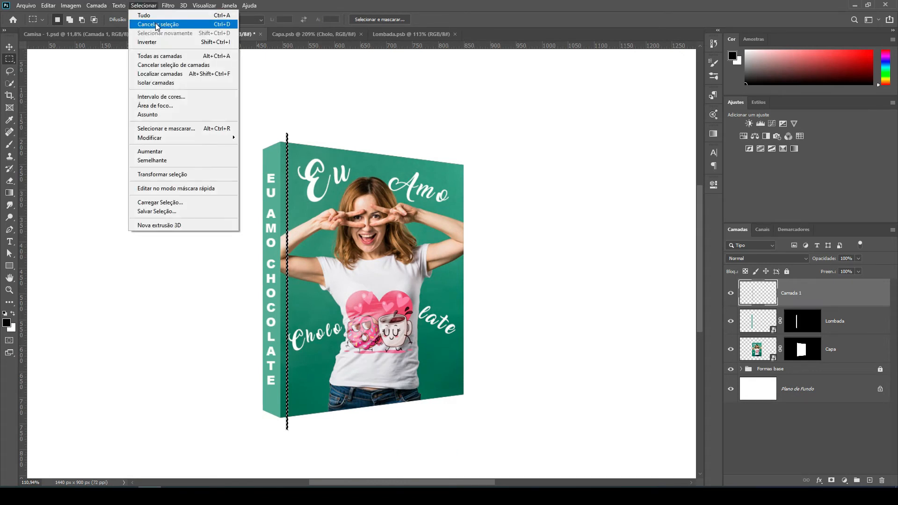
click(156, 25)
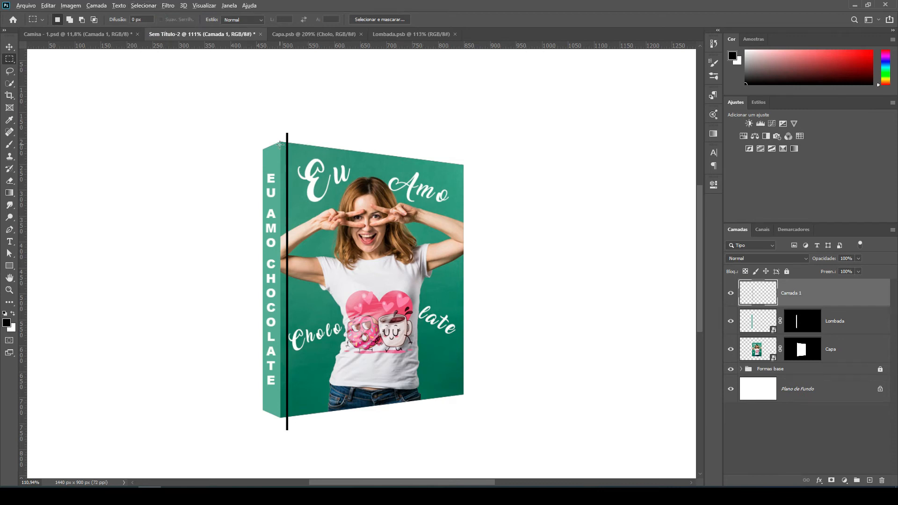
Rename the black strip's layer to "faixa 1".
scroll(283, 146, up, 1)
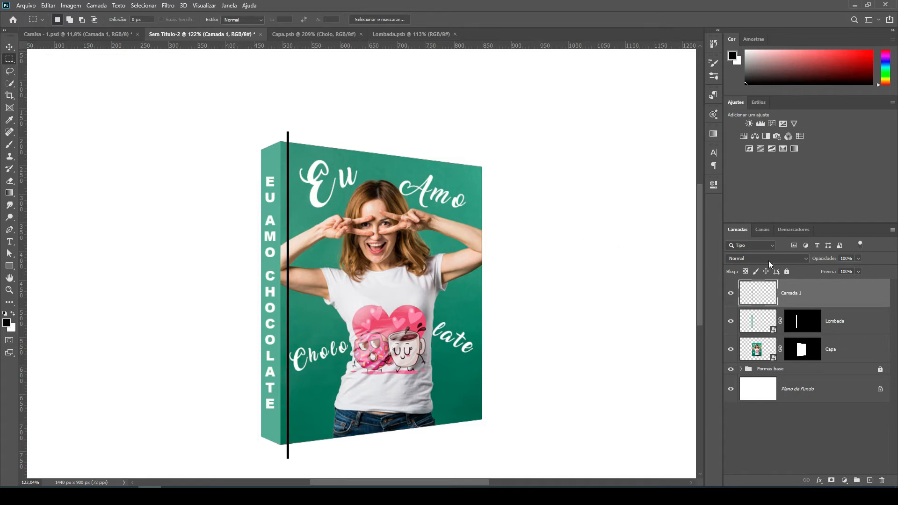
double_click(791, 293)
text(fa)
text(ixa 1)
key(Return)
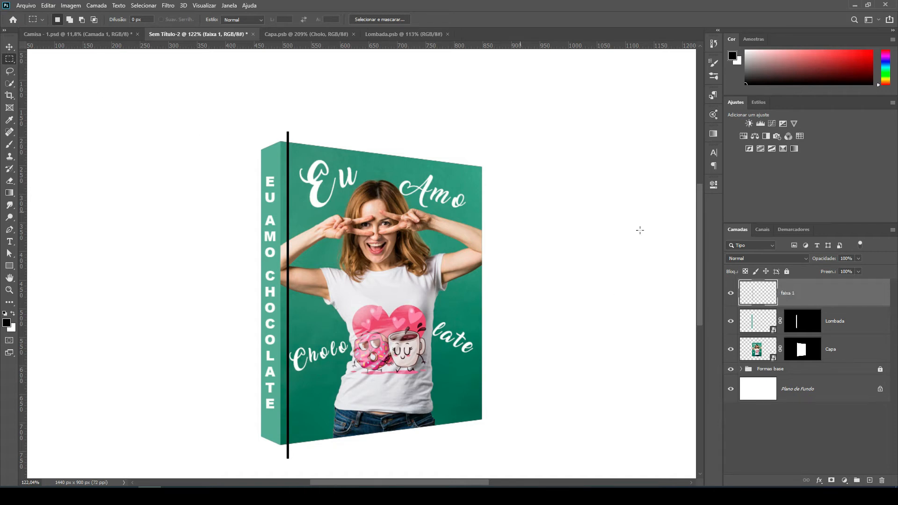
Apply a Gaussian Blur with a 2.5-pixel radius to the black "faixa 1" strip.
click(167, 5)
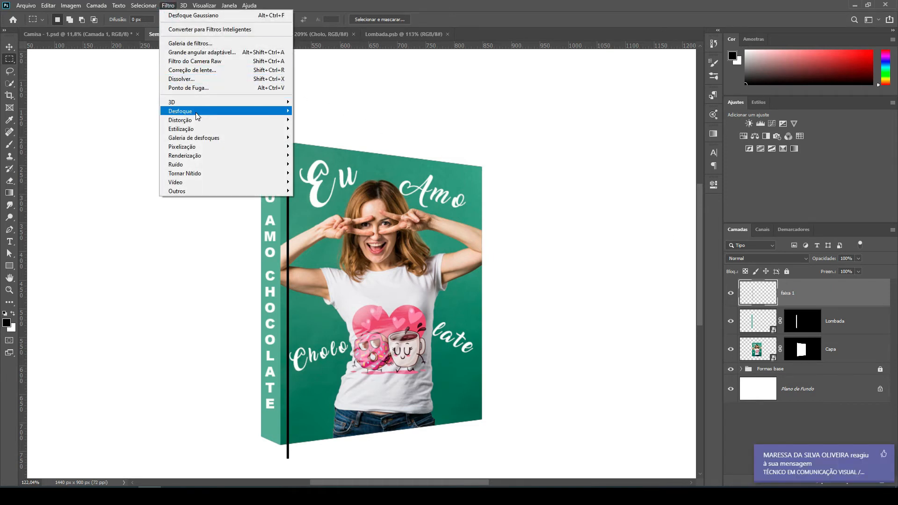
mouse_move(198, 115)
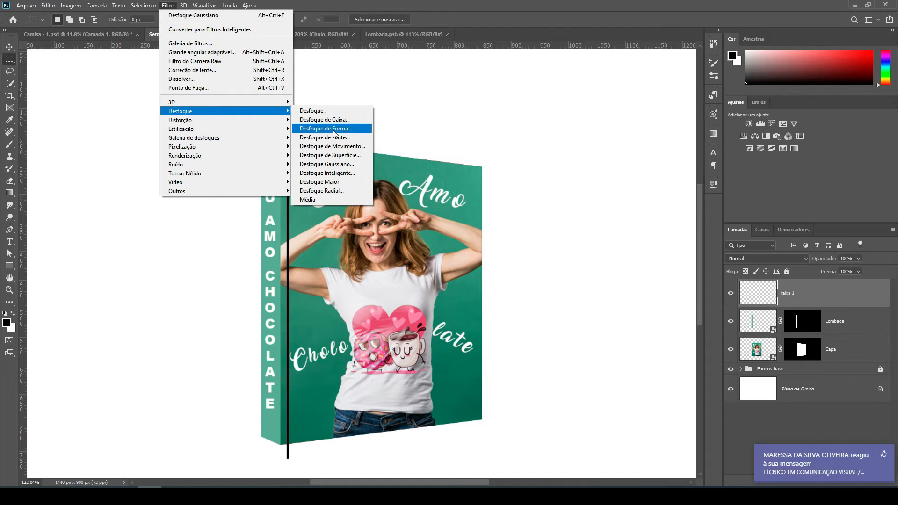
click(336, 160)
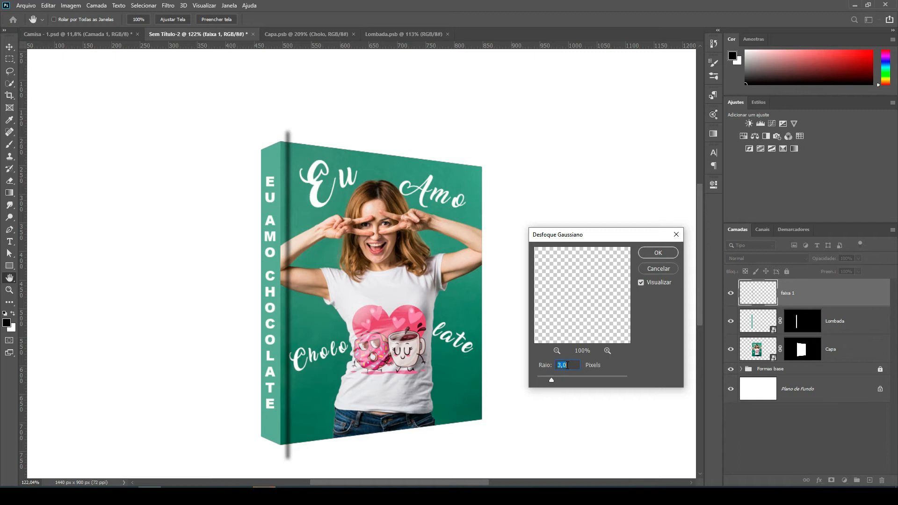
text(2)
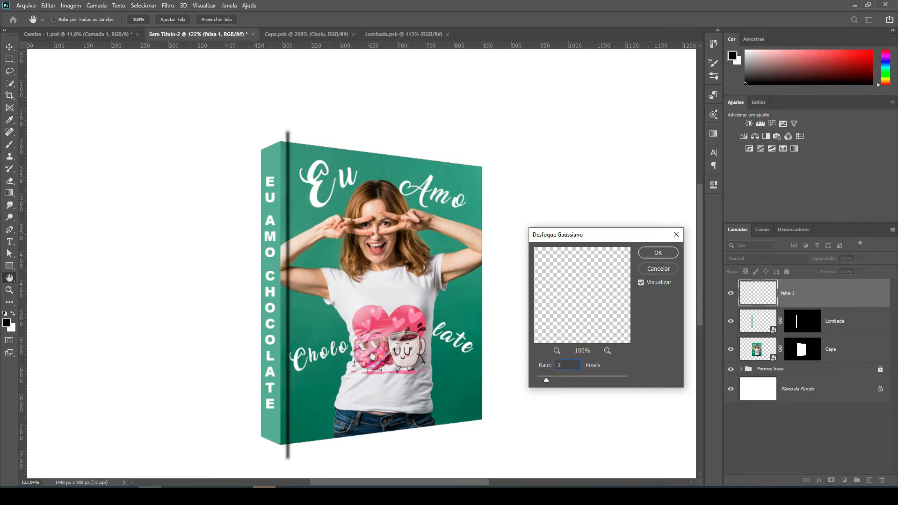
double_click(564, 366)
text(2,5)
click(660, 253)
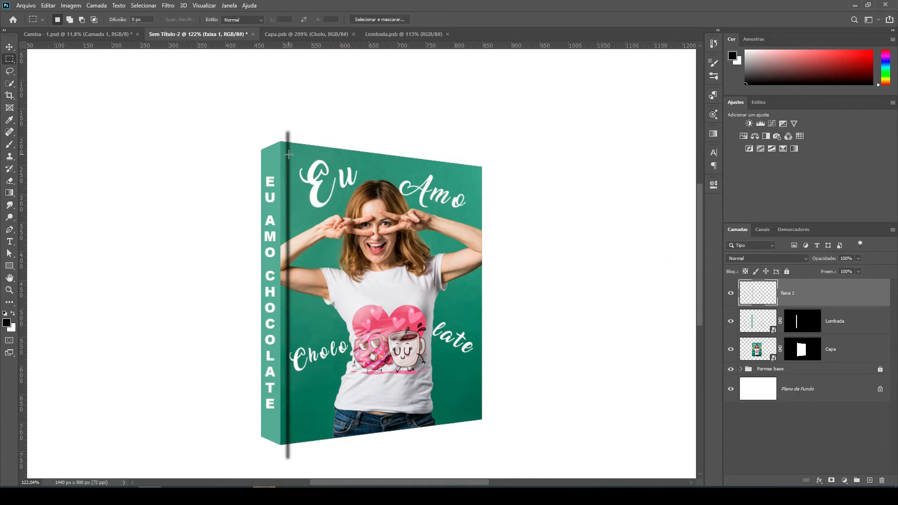
Duplicate the blurred strip's layer and rename the copy "faixa 2".
scroll(290, 146, up, 2)
scroll(290, 146, down, 2)
key(ctrl+j)
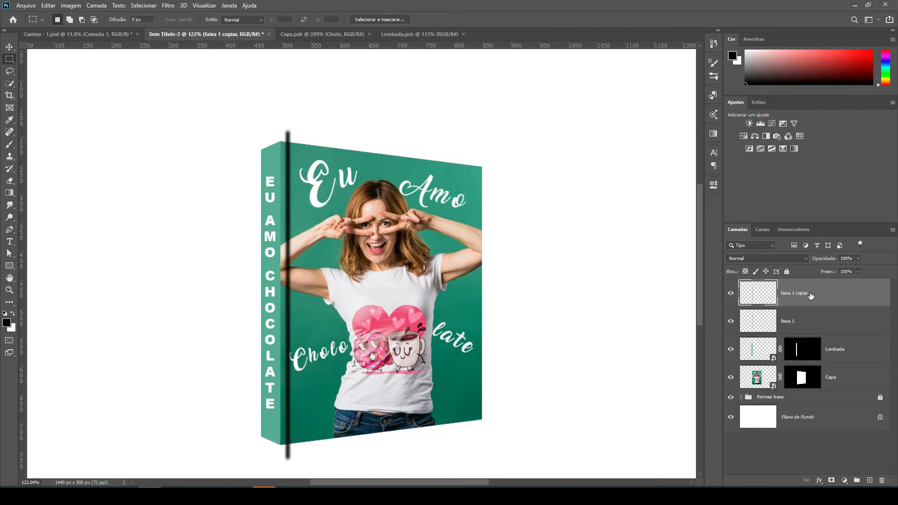
double_click(799, 294)
key(Return)
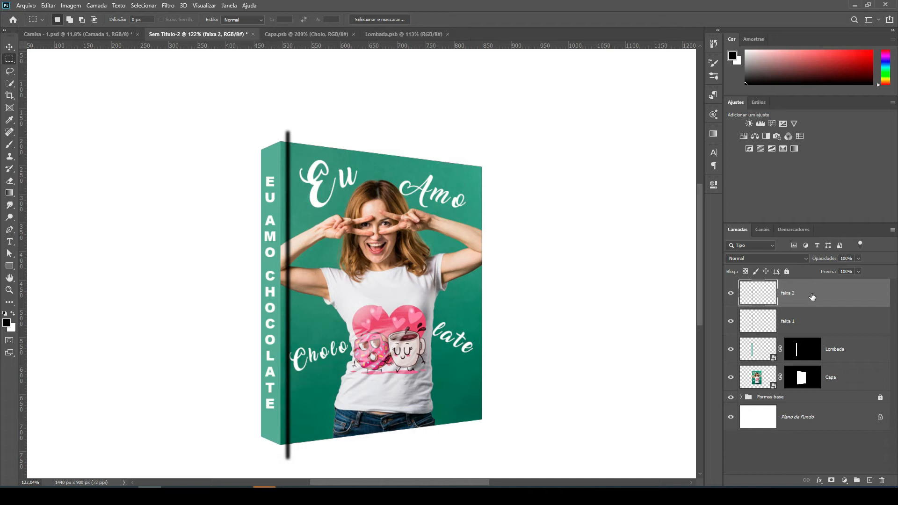
Select the contents of the "faixa 2" strip, fill them with white and deselect.
ctrl+click(762, 293)
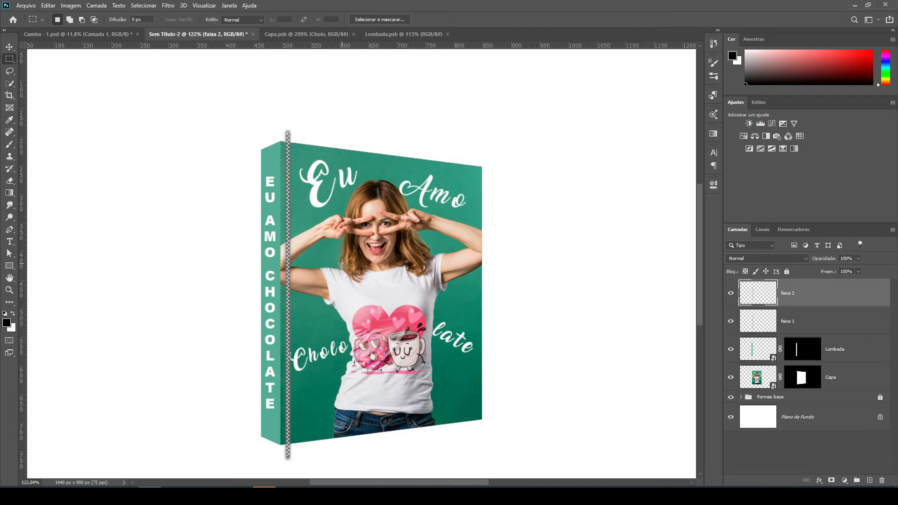
click(138, 5)
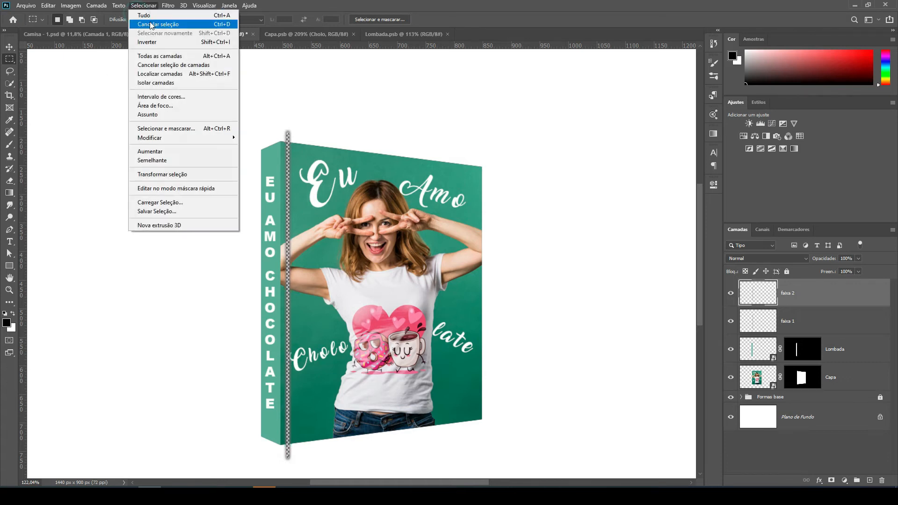
click(149, 24)
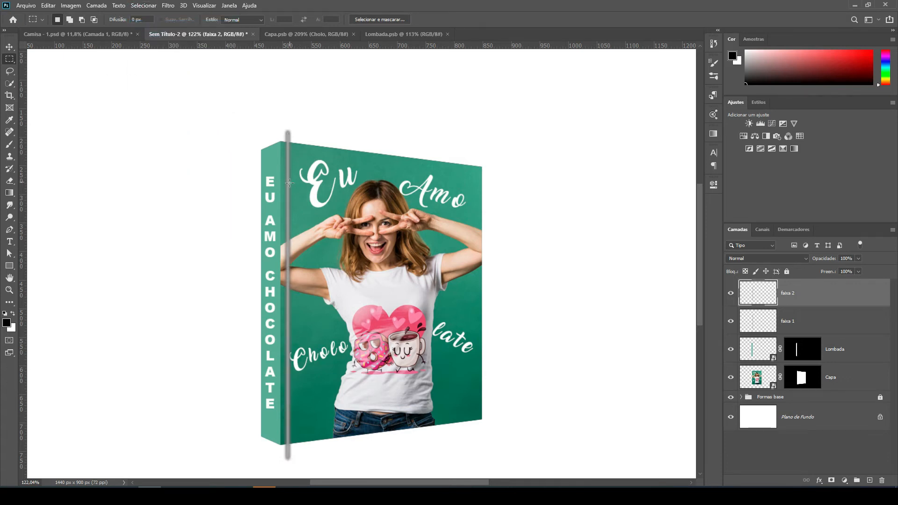
Nudge the white "faixa 2" strip slightly toward the spine so it is offset from the black strip.
click(10, 48)
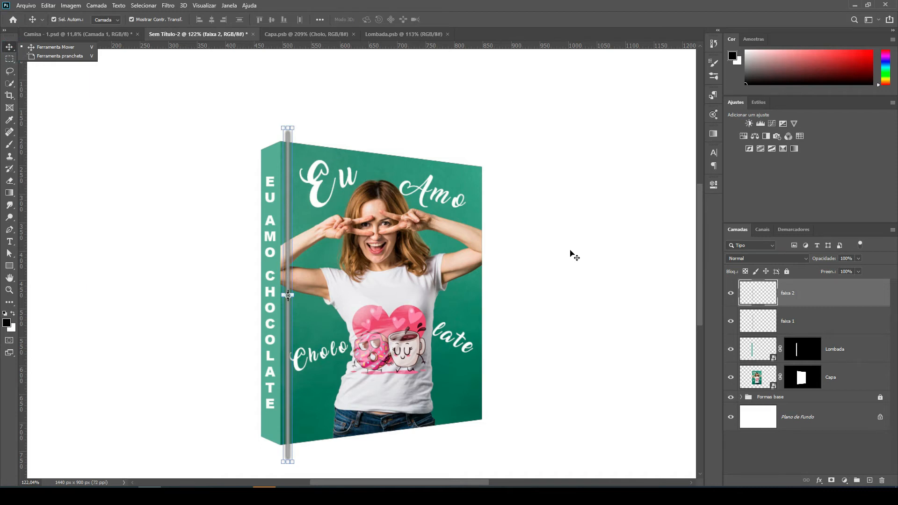
click(211, 241)
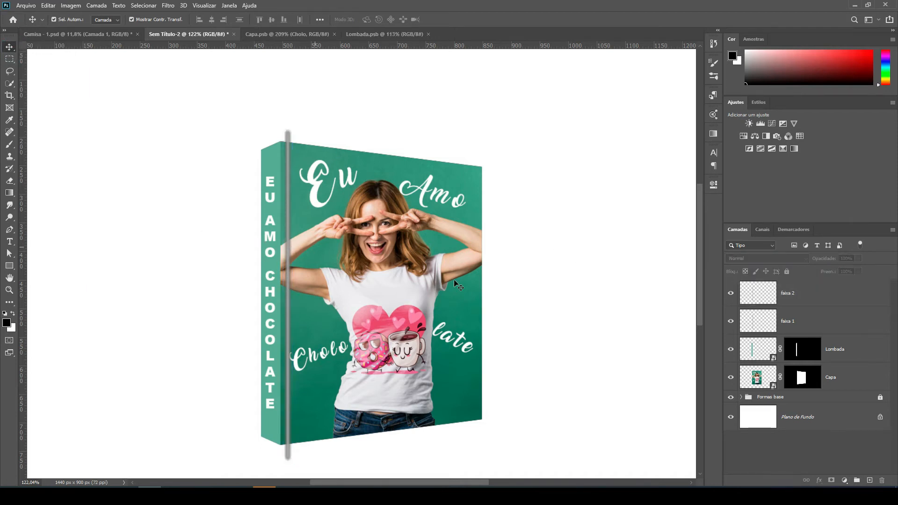
click(798, 296)
key(Left)
key(Left)
key(Left)
key(Left)
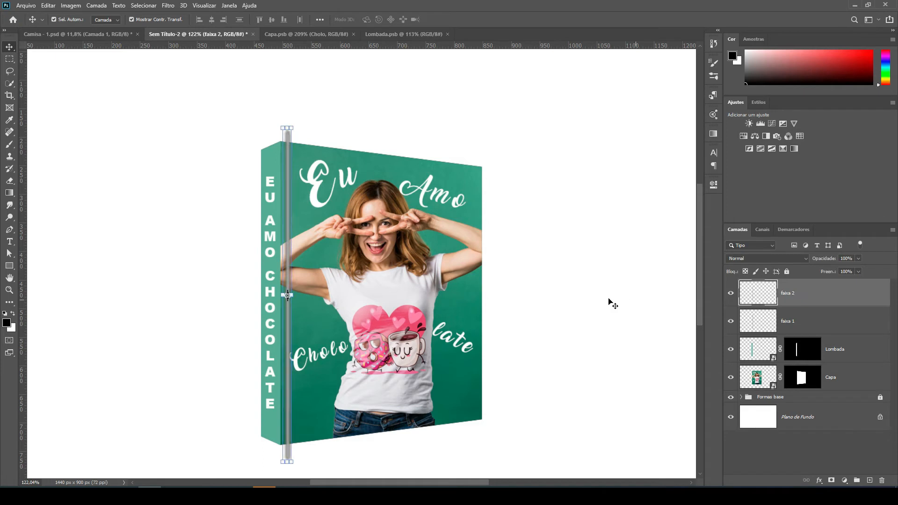
key(Right)
key(Right)
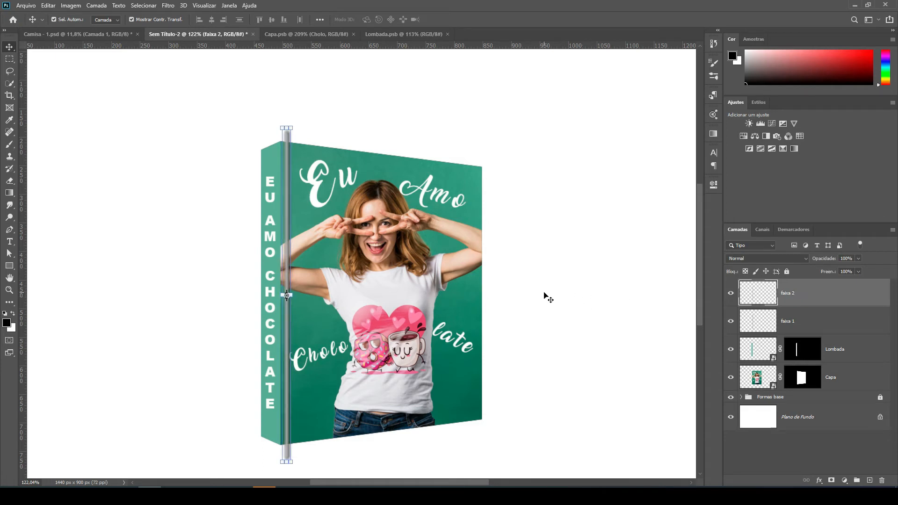
key(Right)
Set the "faixa 2" layer's opacity to 50%.
scroll(271, 236, up, 2)
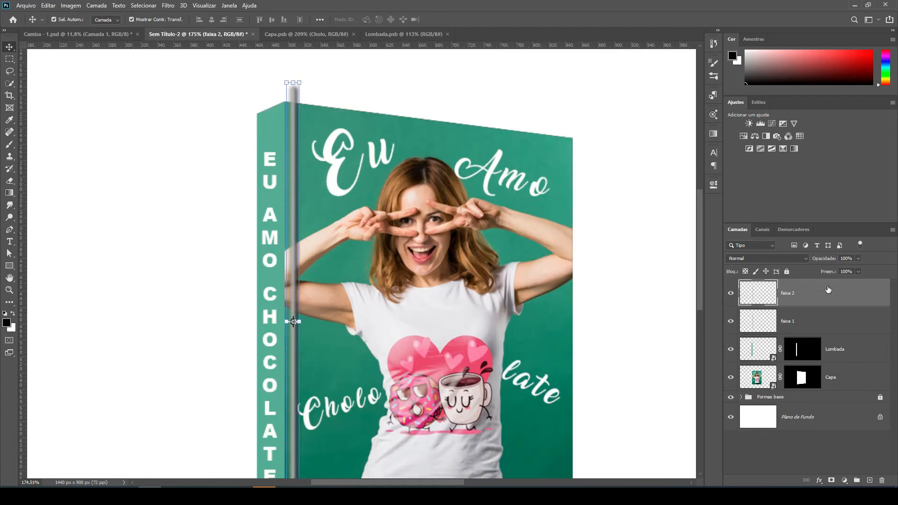
click(851, 258)
text(50)
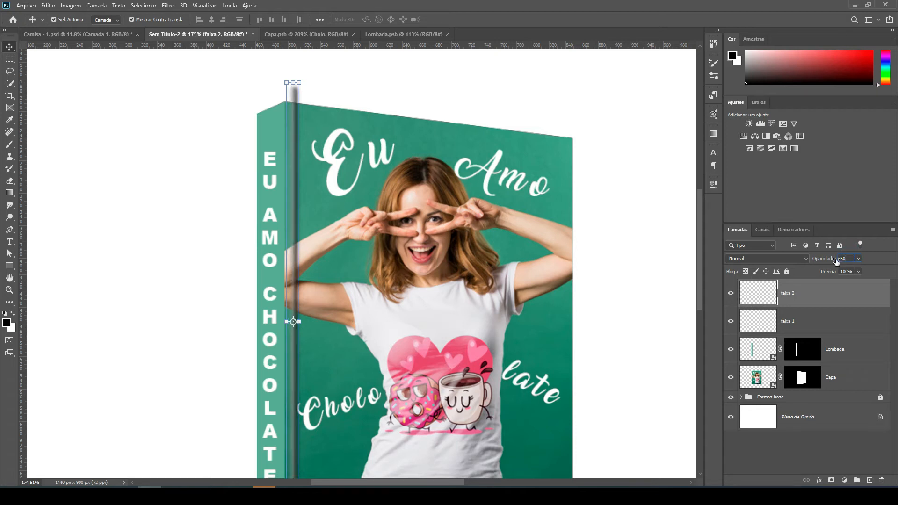
Set the "faixa 1" layer's opacity to 70%.
click(818, 318)
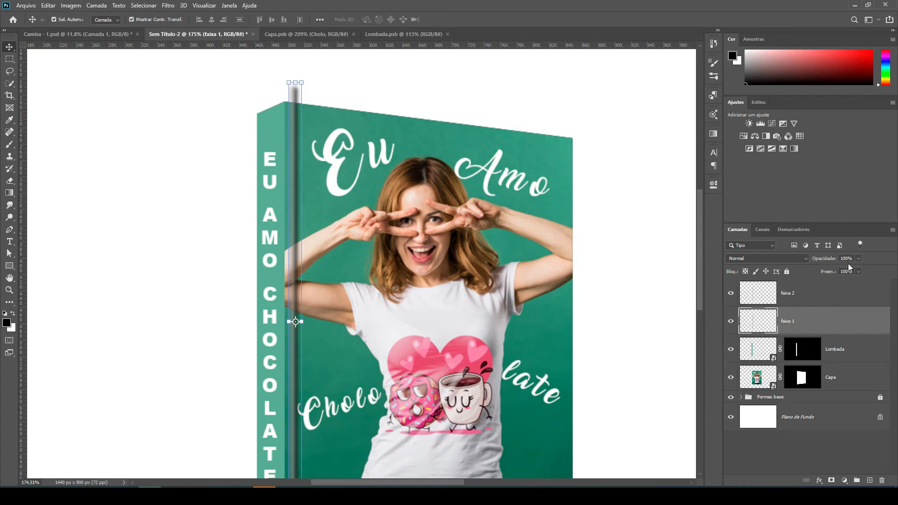
click(829, 262)
text(70)
key(Return)
Lower the "faixa 2" layer's opacity to 30% and deselect the layer.
click(808, 299)
click(850, 258)
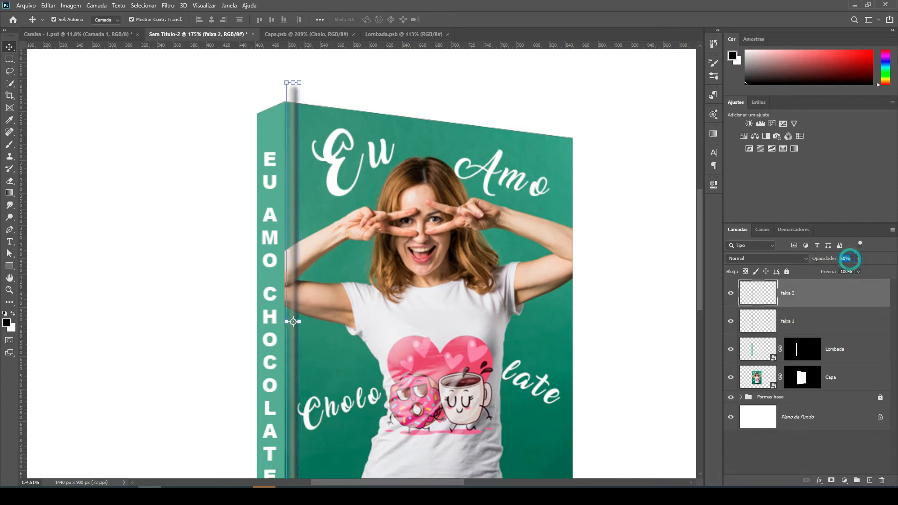
text(30)
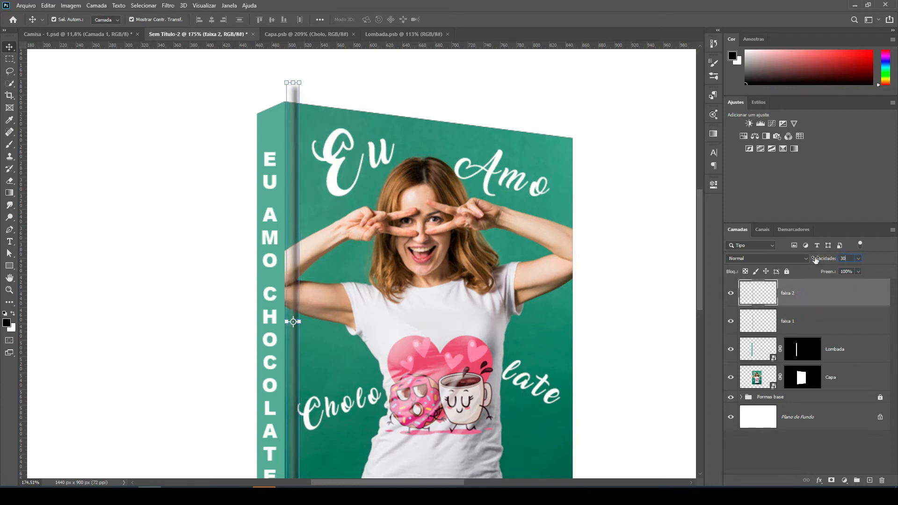
click(630, 291)
scroll(398, 197, down, 2)
scroll(398, 198, down, 1)
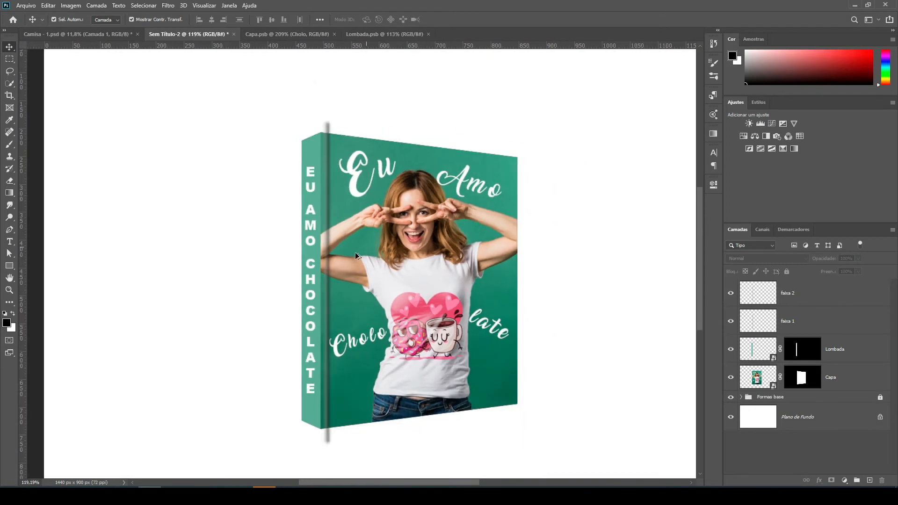
scroll(363, 135, up, 1)
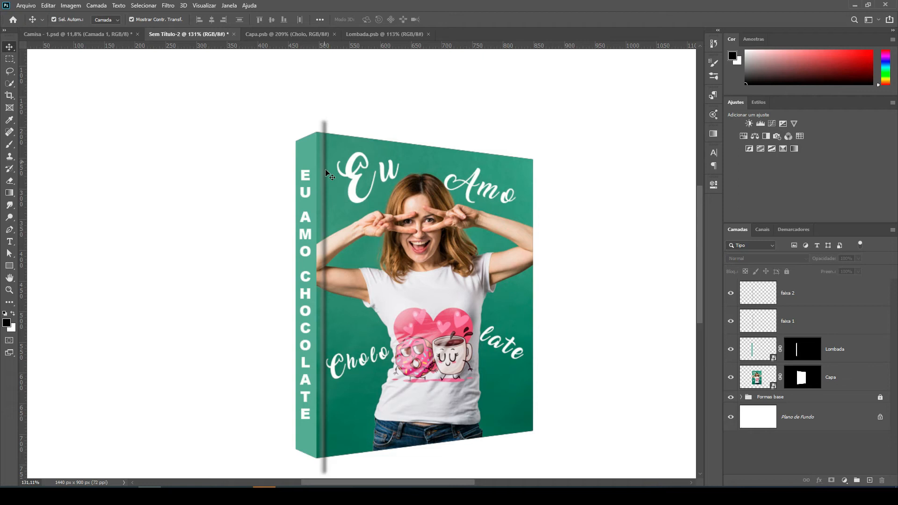
Examine each strip's effect on the crease by toggling layer visibility and checking both opacity settings.
click(731, 322)
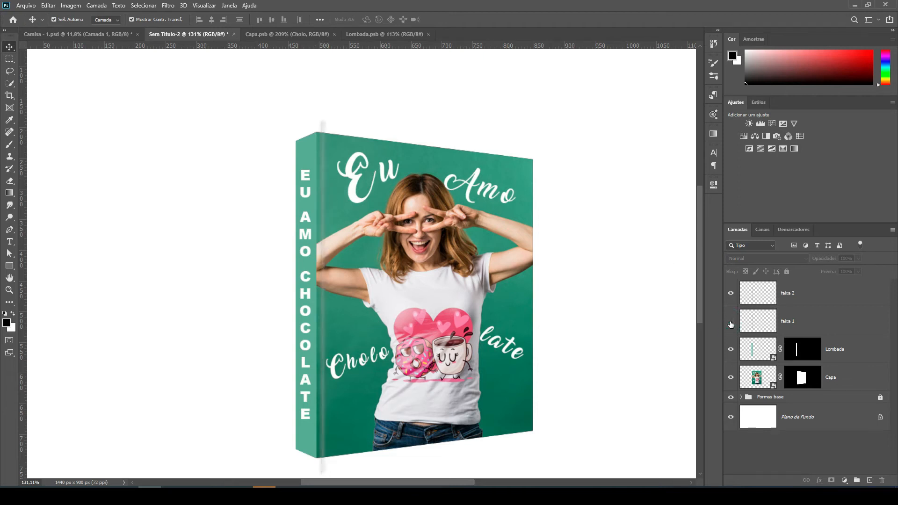
click(731, 321)
click(731, 297)
click(799, 300)
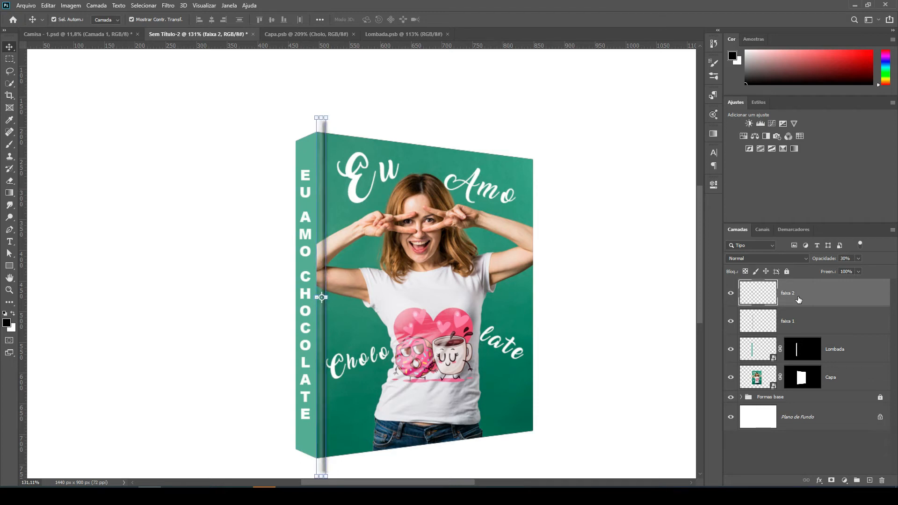
click(841, 261)
click(807, 321)
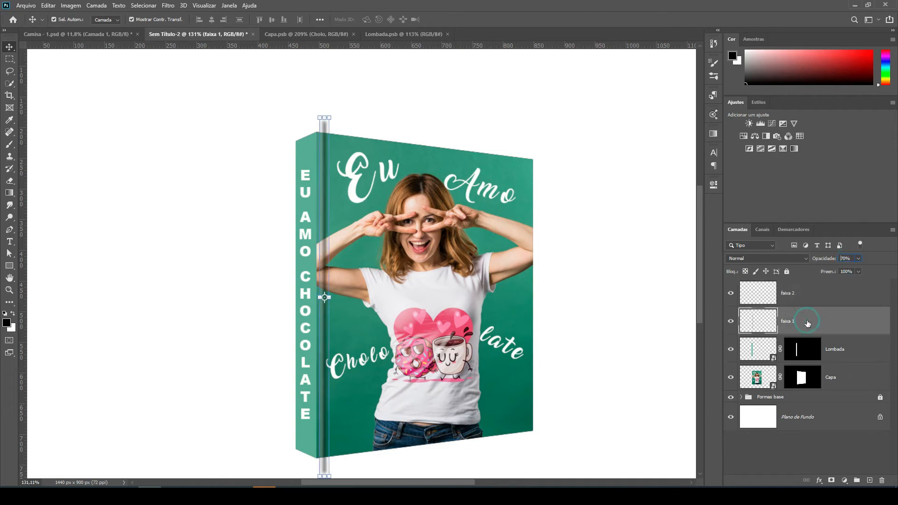
Set the white "faixa 2" strip's opacity to 40% and deselect the layer.
click(817, 295)
click(848, 258)
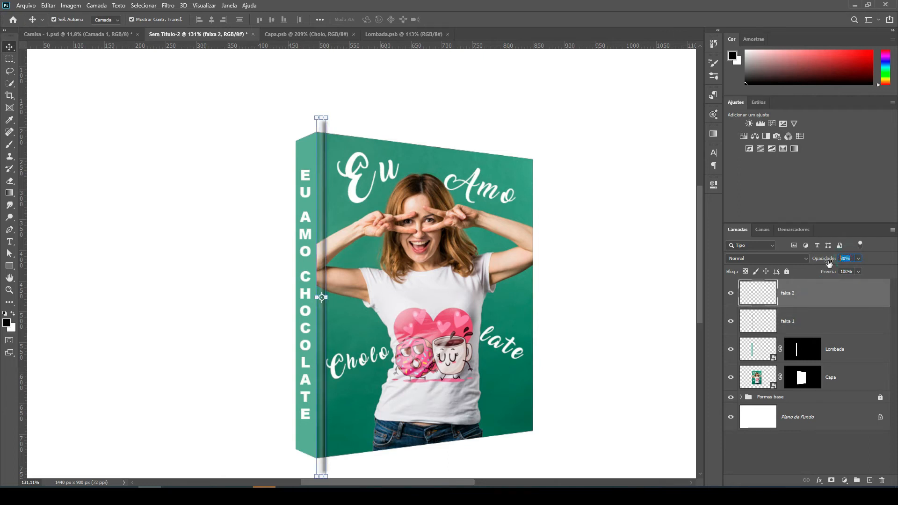
text(40)
click(591, 292)
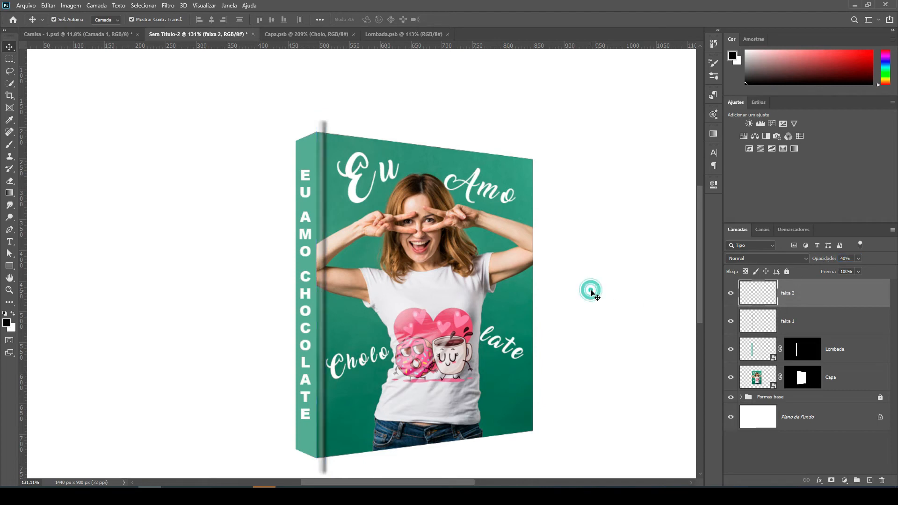
click(829, 300)
click(629, 317)
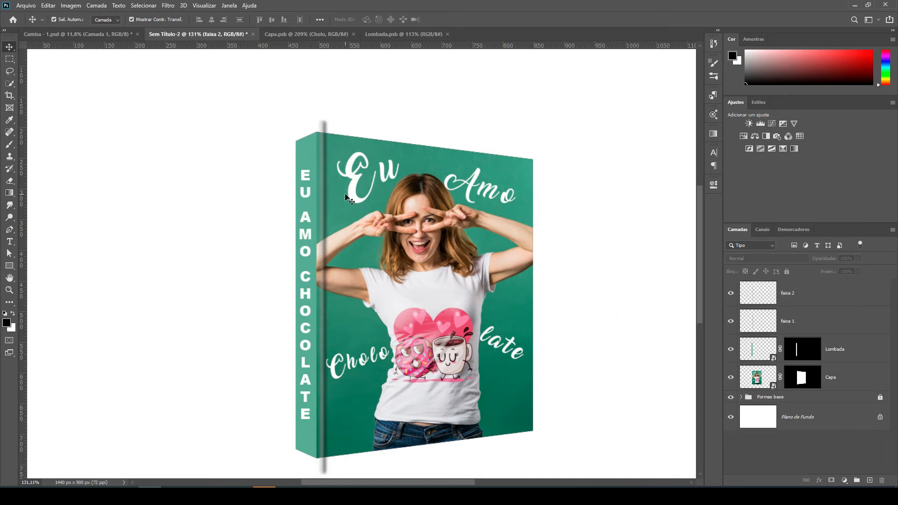
scroll(589, 207, down, 1)
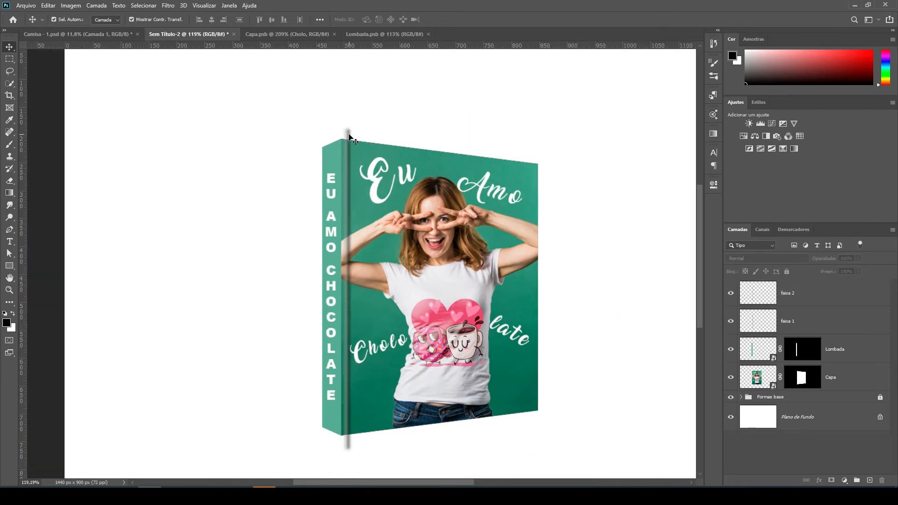
click(802, 319)
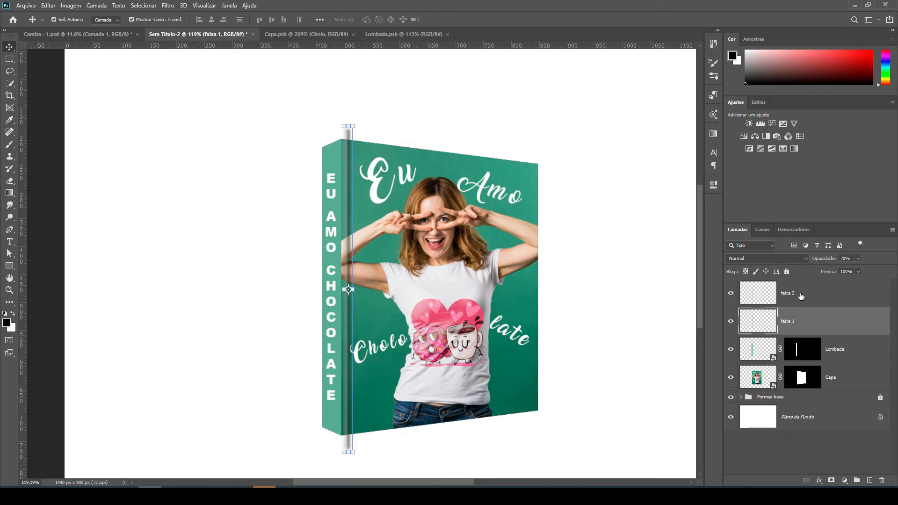
click(800, 296)
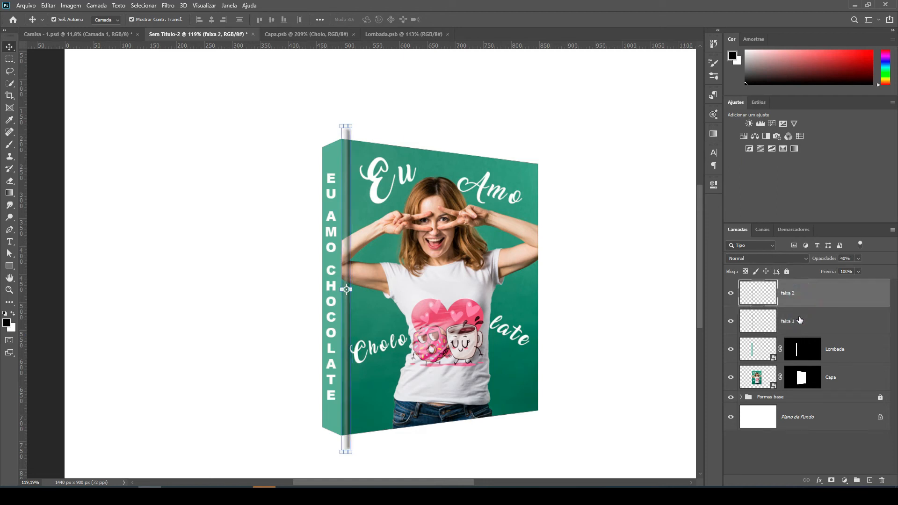
click(800, 320)
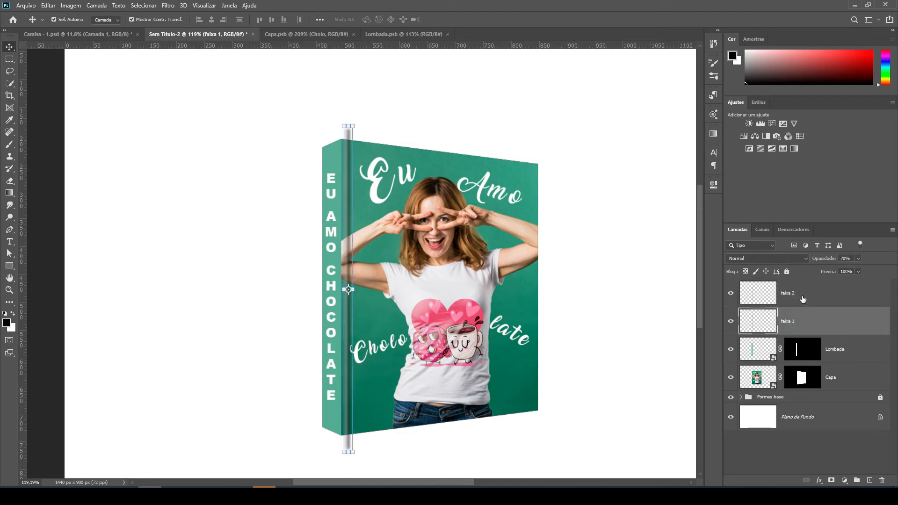
click(801, 295)
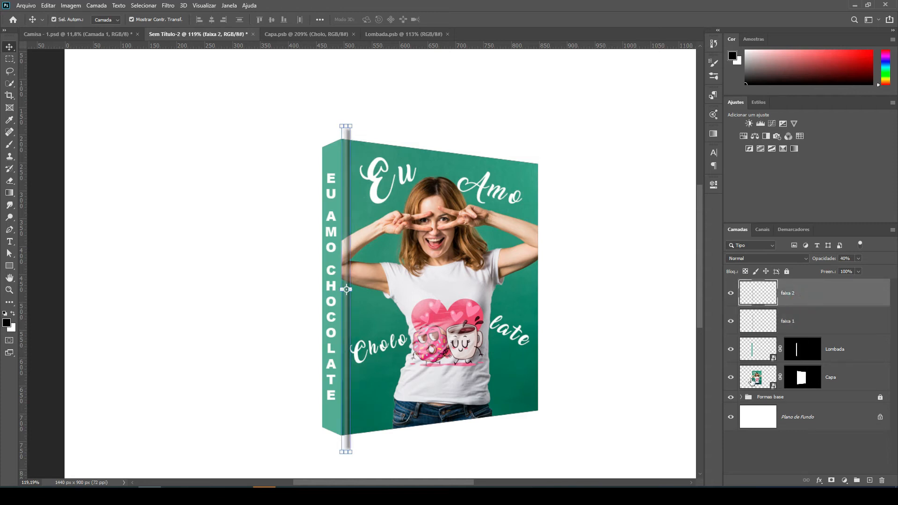
Load the "Capa" layer's mask as a selection around the front cover.
click(810, 379)
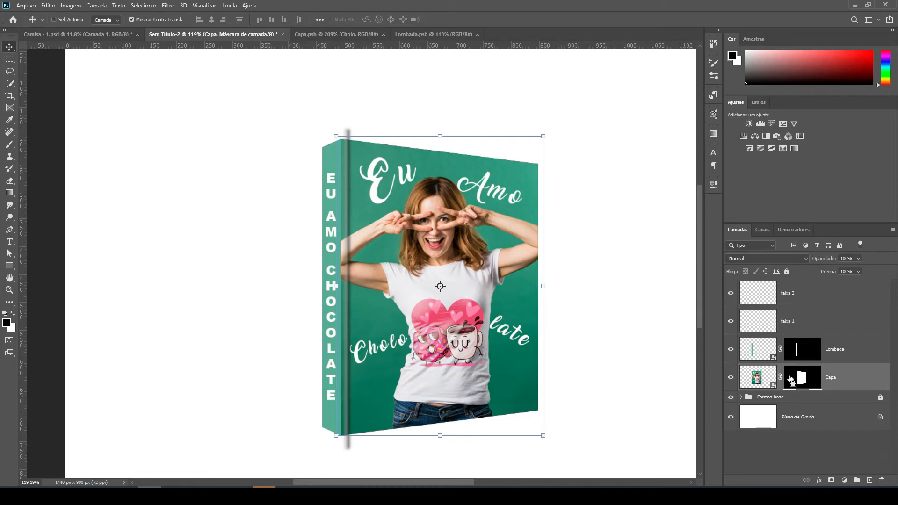
ctrl+click(791, 379)
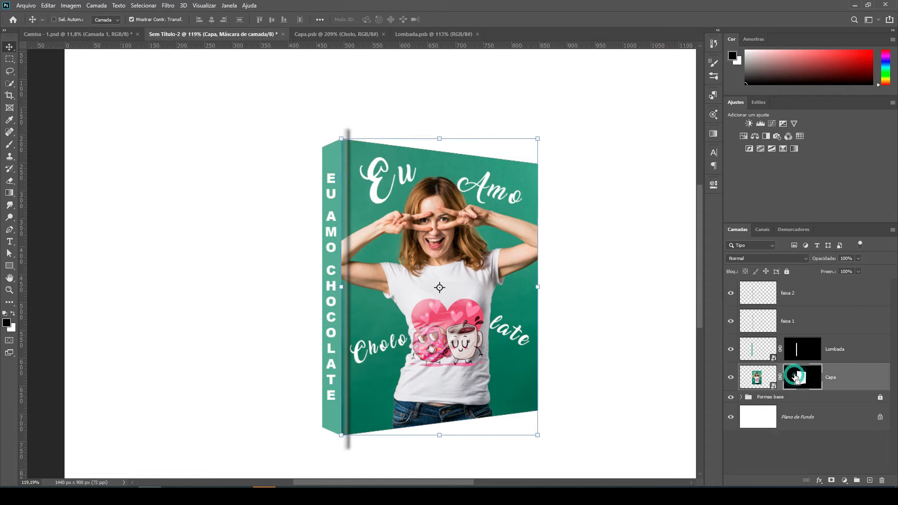
scroll(371, 129, up, 6)
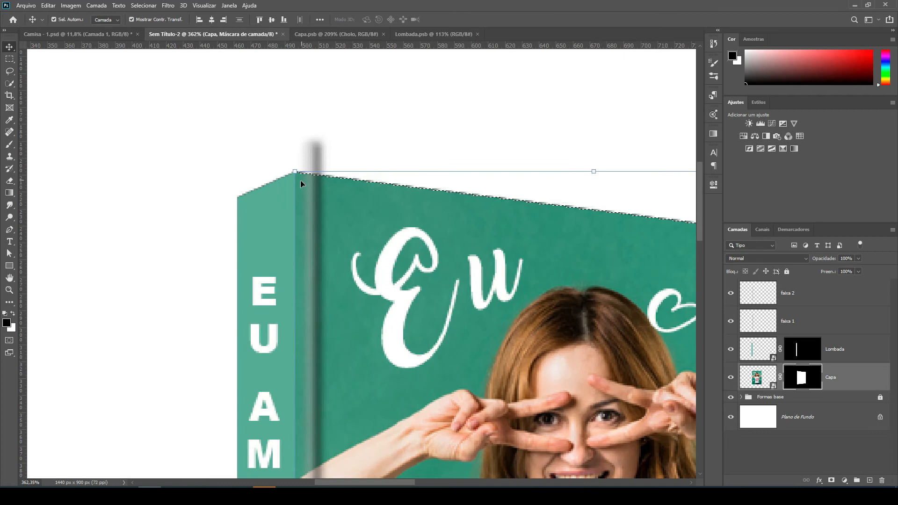
Clear the front cover selection and deselect the "faixa 1" layer.
scroll(293, 173, down, 5)
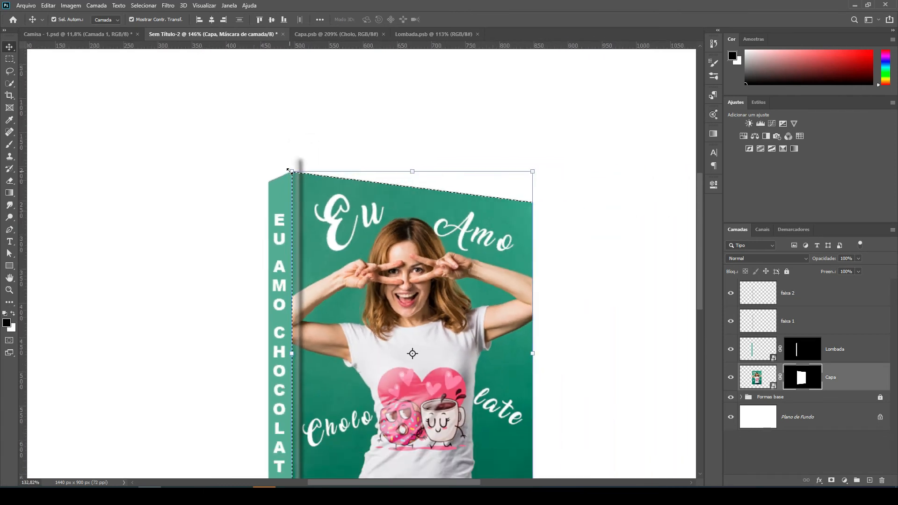
scroll(288, 170, down, 2)
click(810, 328)
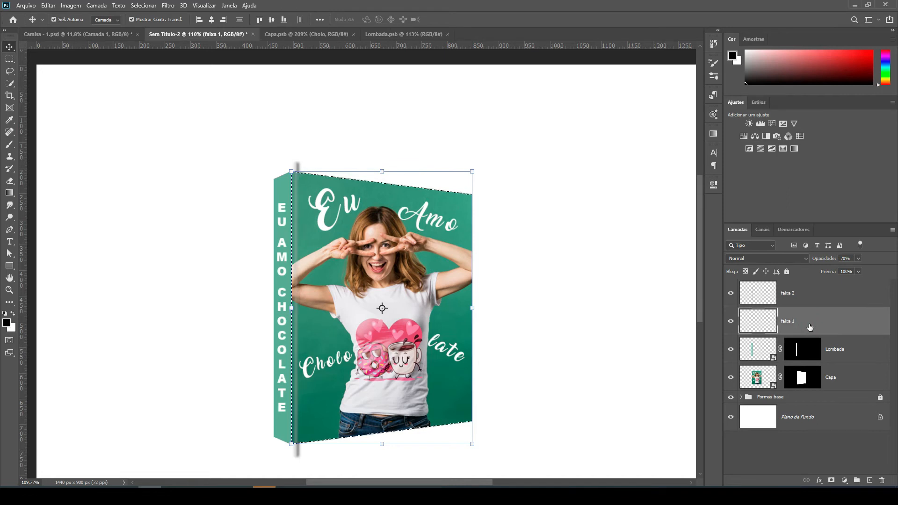
key(ctrl+z)
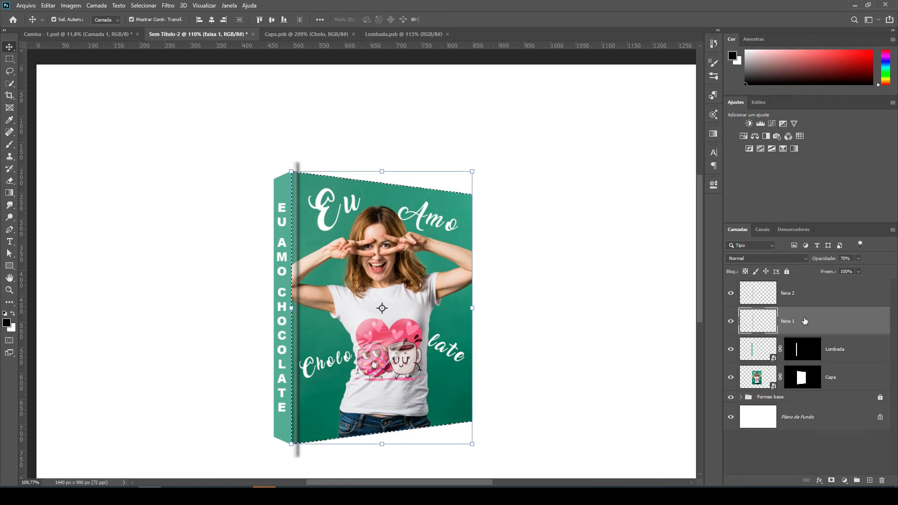
key(ctrl+d)
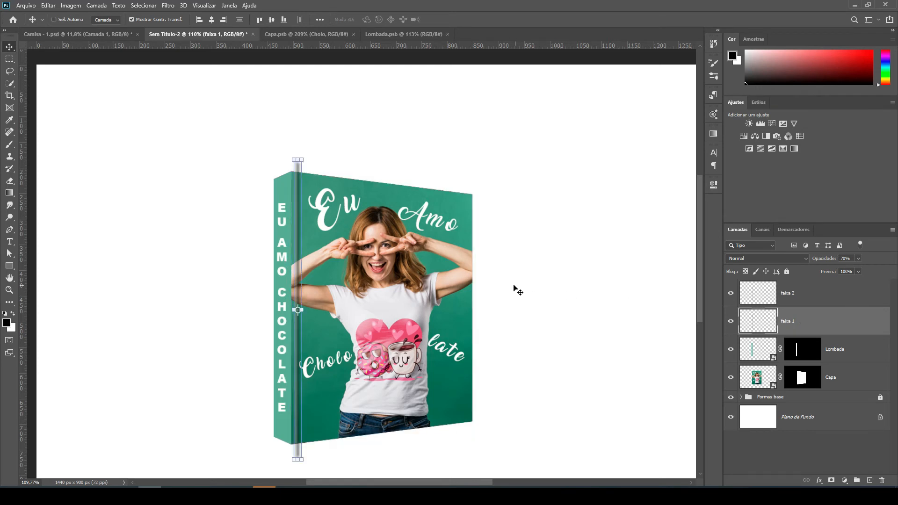
ctrl+click(514, 286)
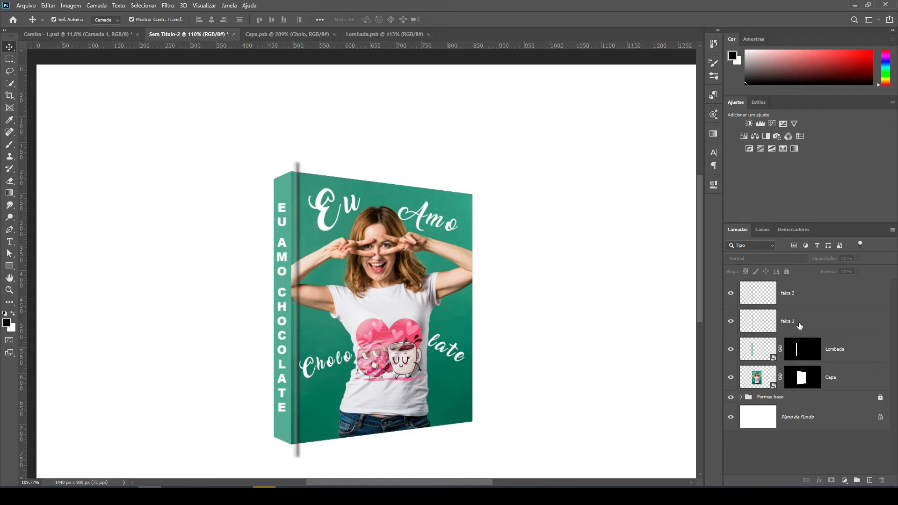
Merge the "faixa 1" and "faixa 2" strip layers into a single layer.
click(799, 323)
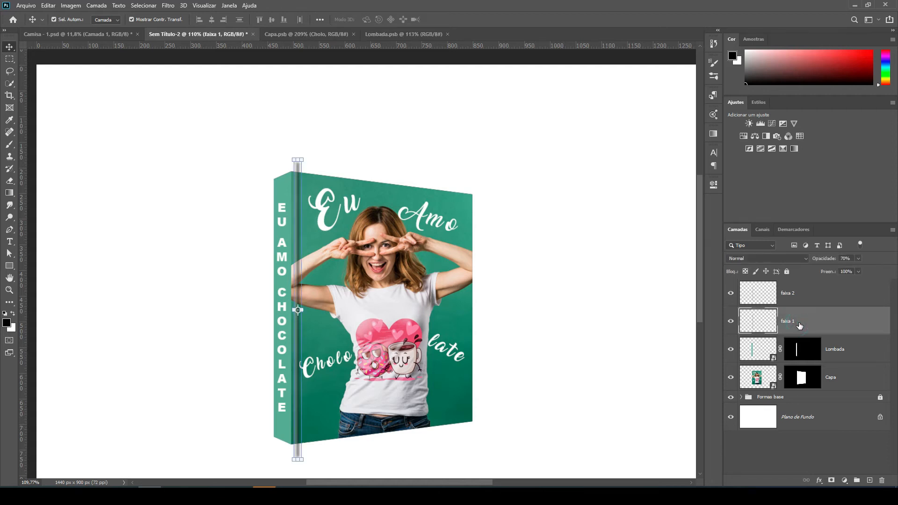
ctrl+click(804, 294)
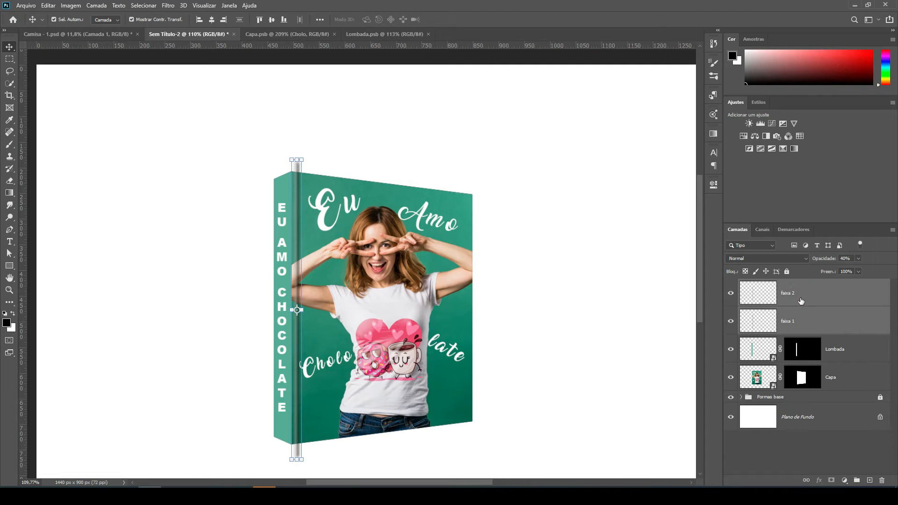
right_click(824, 297)
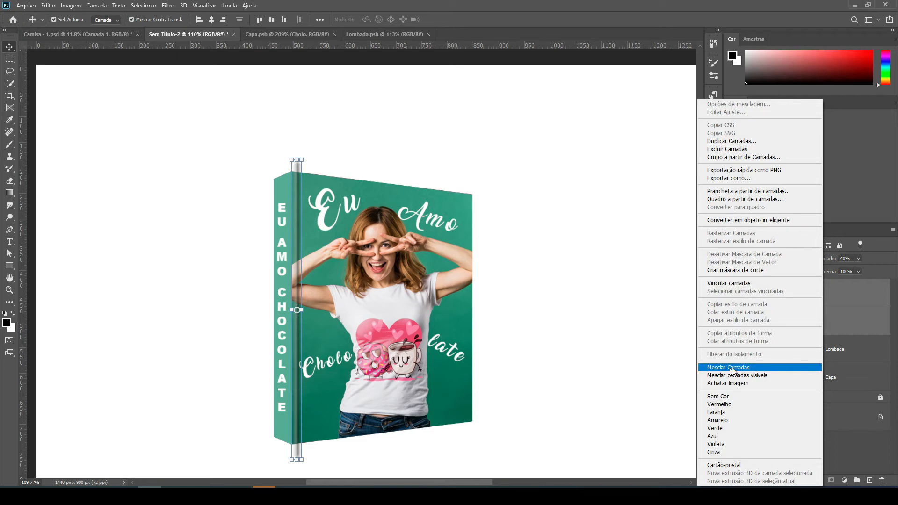
click(736, 368)
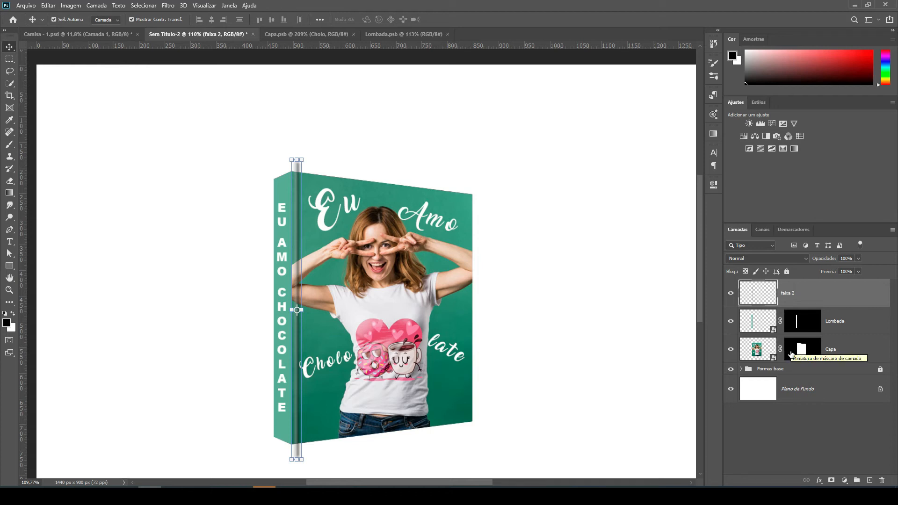
Load the "Capa" layer's mask as a selection and invert it to cover everything outside the front cover.
key(ctrl)
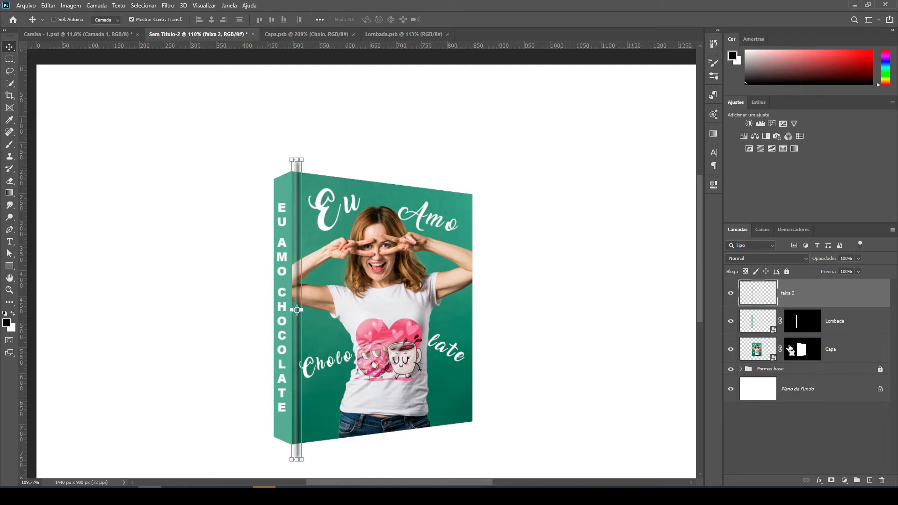
ctrl+click(791, 350)
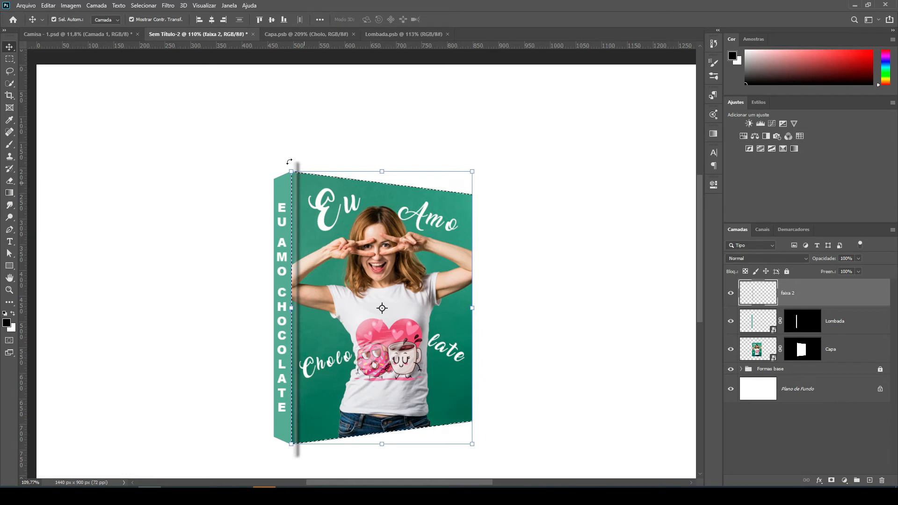
click(145, 7)
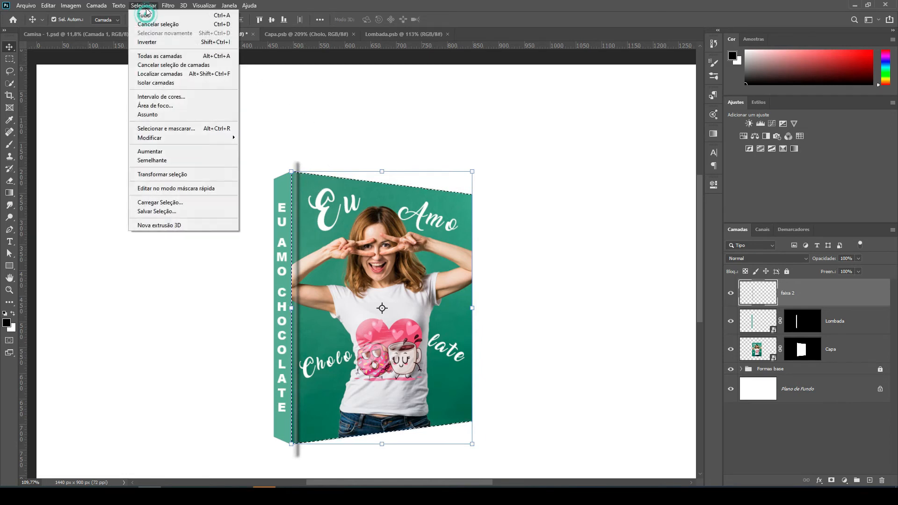
click(159, 43)
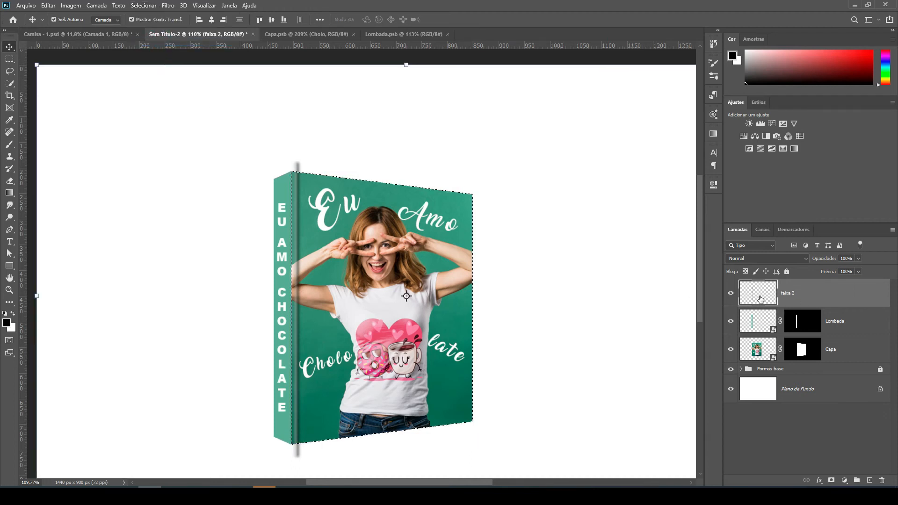
Delete the parts of the merged "faixa 2" strip that extend beyond the front cover, and clear the selection.
click(731, 294)
click(730, 294)
key(Delete)
key(ctrl+d)
click(448, 167)
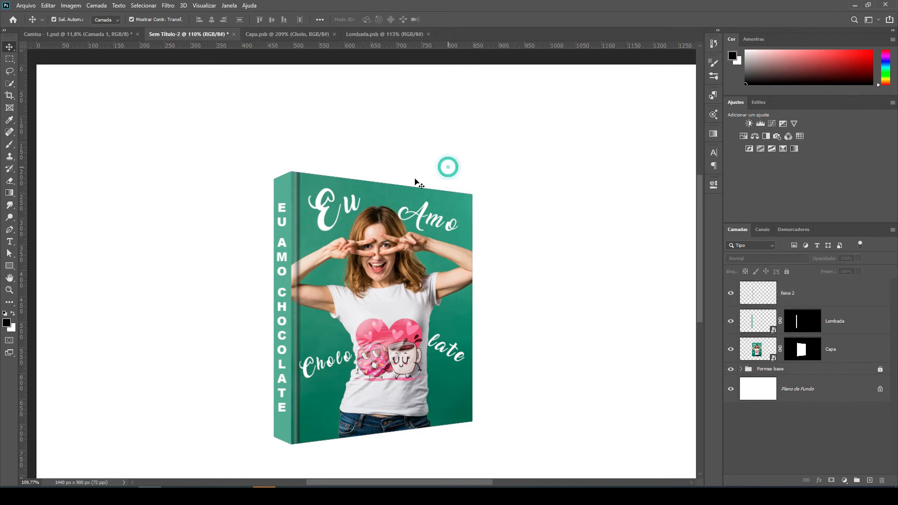
Set the merged "faixa 2" crease layer's opacity to 70%.
scroll(301, 223, down, 1)
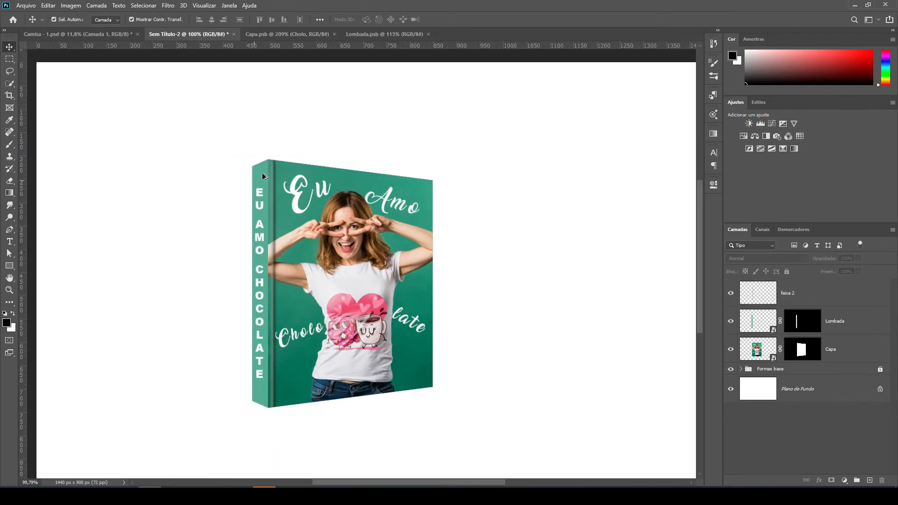
scroll(270, 181, up, 1)
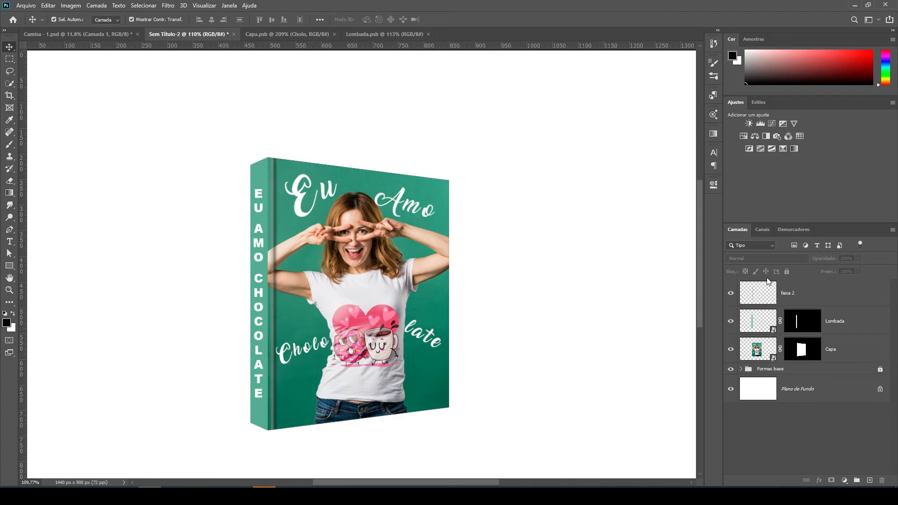
click(811, 294)
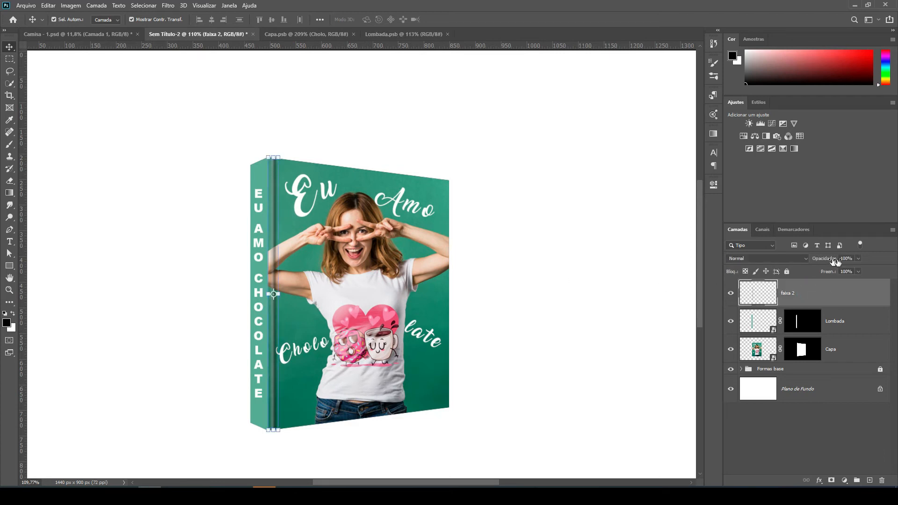
drag(829, 261, 809, 260)
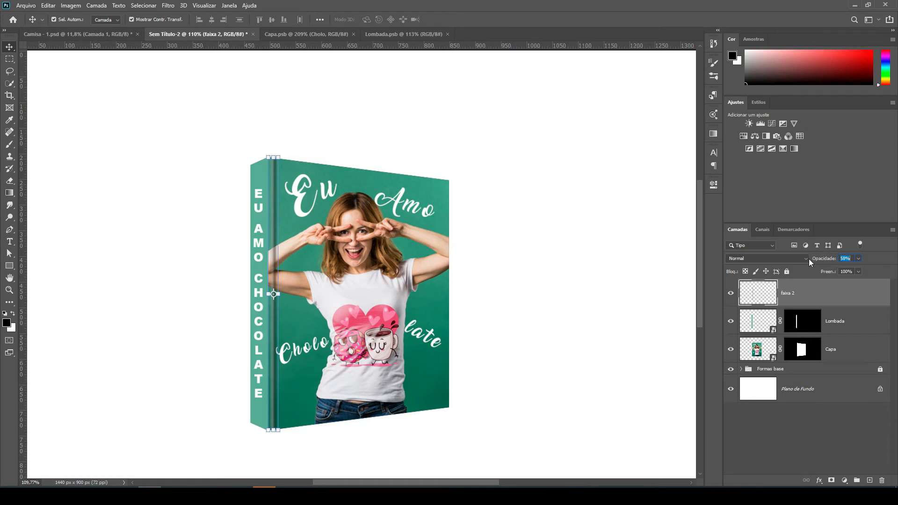
click(850, 258)
text(70)
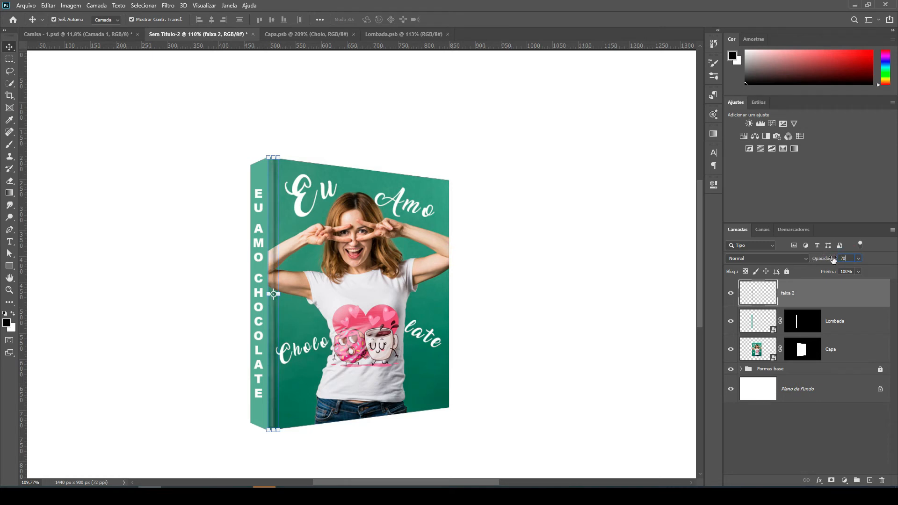
click(582, 333)
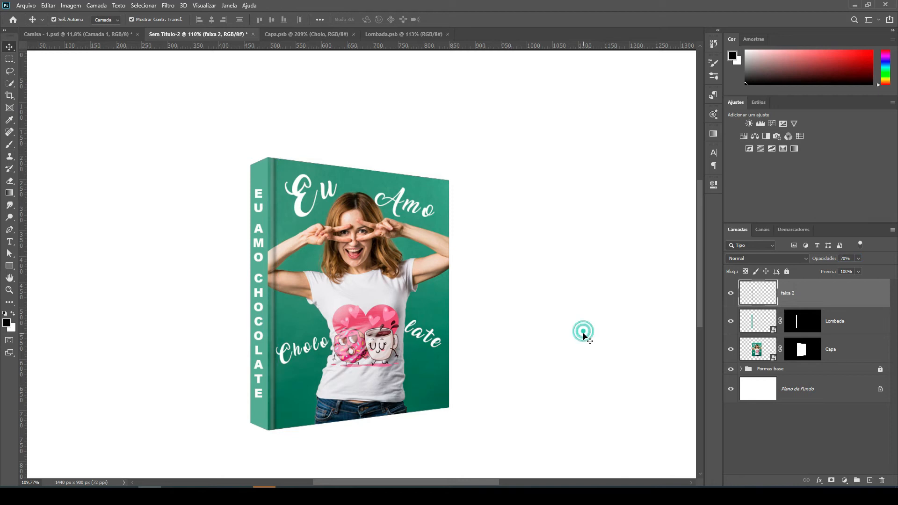
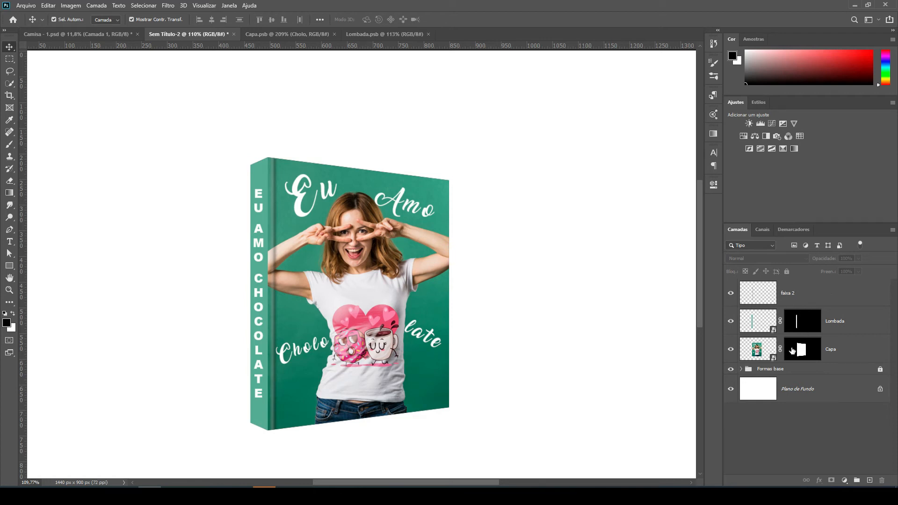
Load the "Capa" layer's mask as a selection and add a new layer above "faixa 2".
ctrl+click(792, 351)
scroll(283, 188, up, 3)
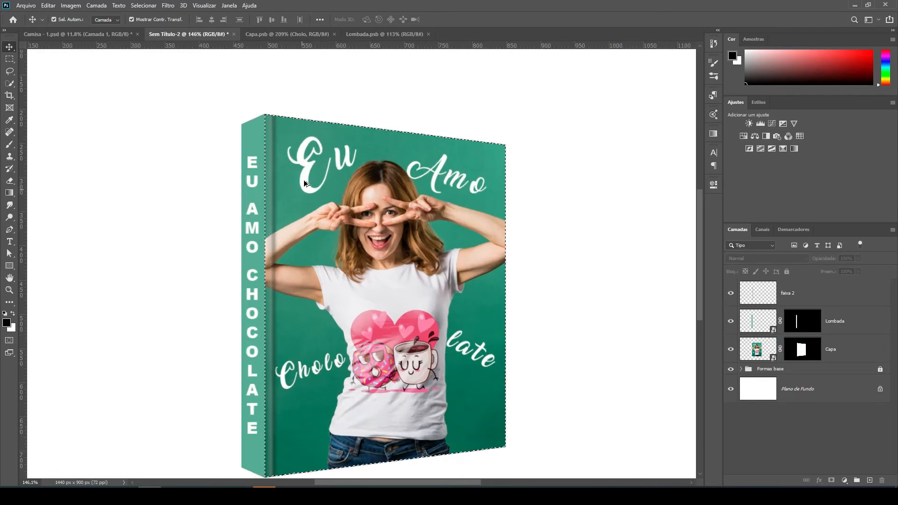
click(824, 294)
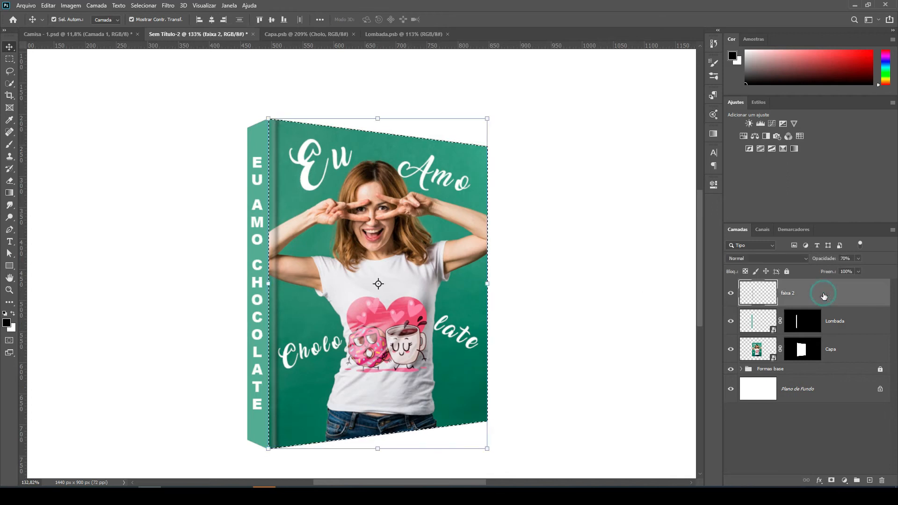
click(869, 480)
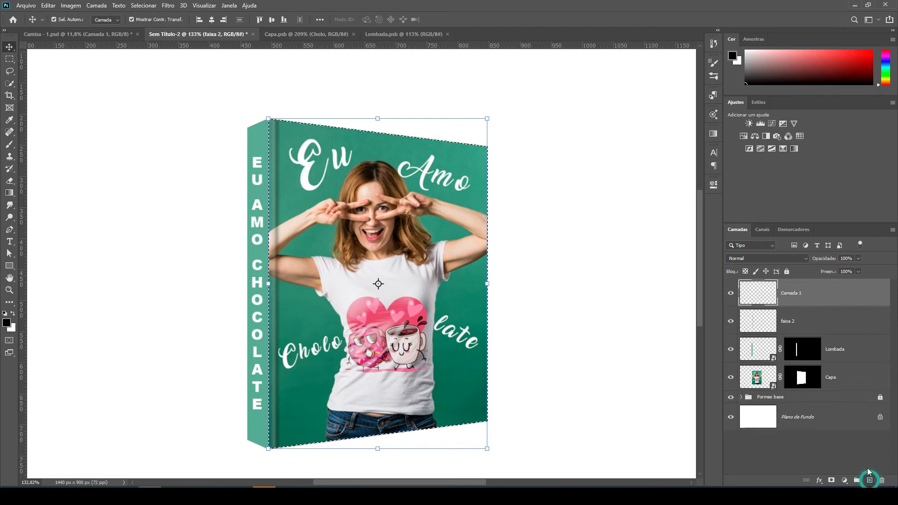
Rename the new top layer to "sombra interna".
double_click(793, 294)
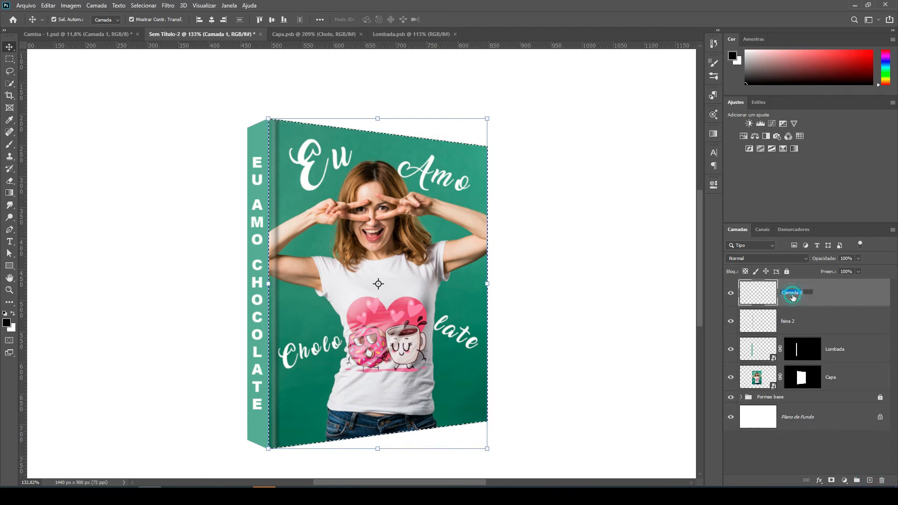
text(so)
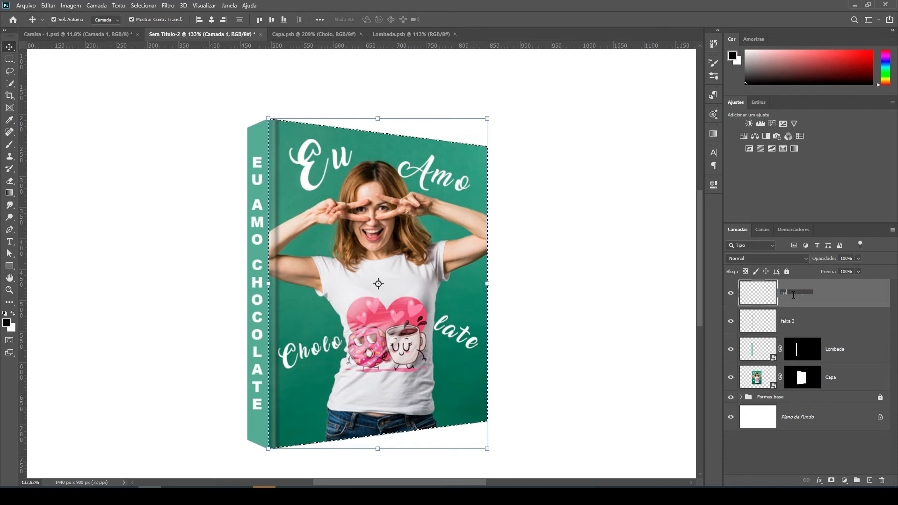
text(mbra interna)
key(Return)
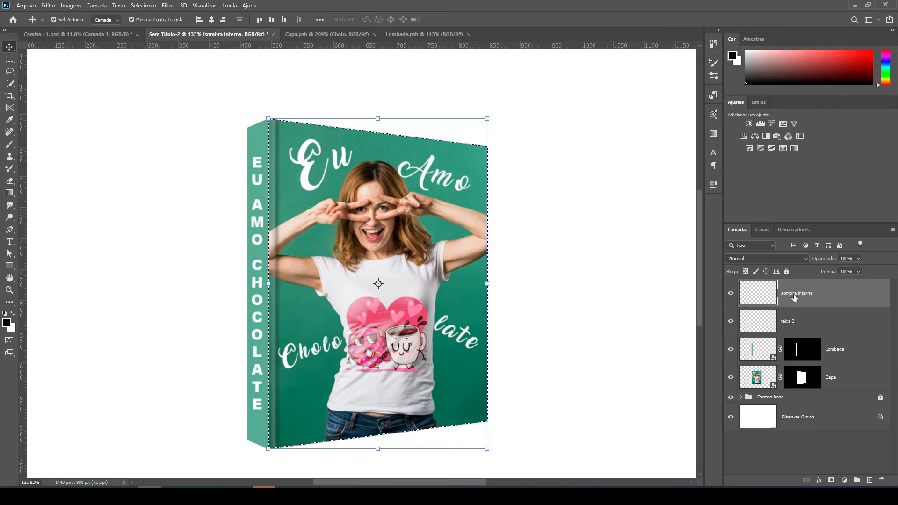
Set up the Brush tool with a soft round 200 px tip at 0% hardness.
click(10, 145)
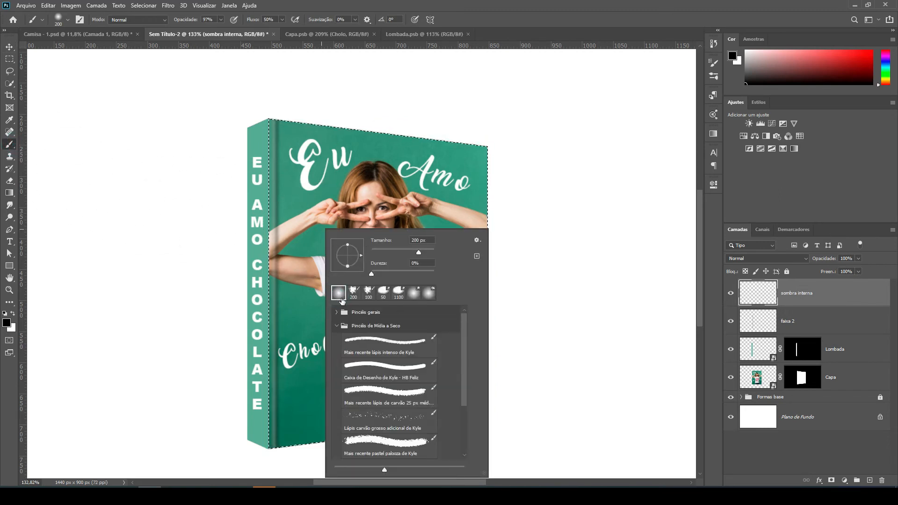
click(566, 21)
right_click(336, 240)
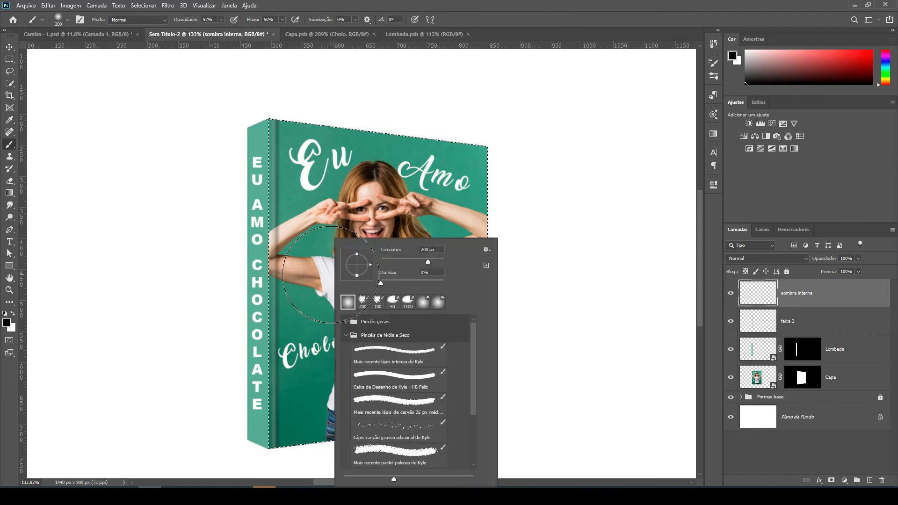
click(380, 282)
click(197, 231)
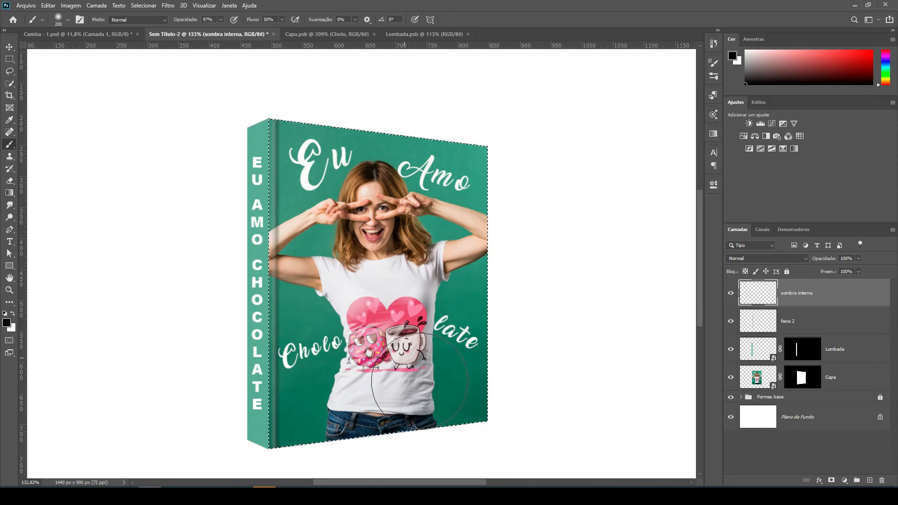
Try to darken the front cover's lower edge with one continuous black brush stroke, and undo it.
scroll(491, 253, down, 2)
scroll(431, 211, down, 2)
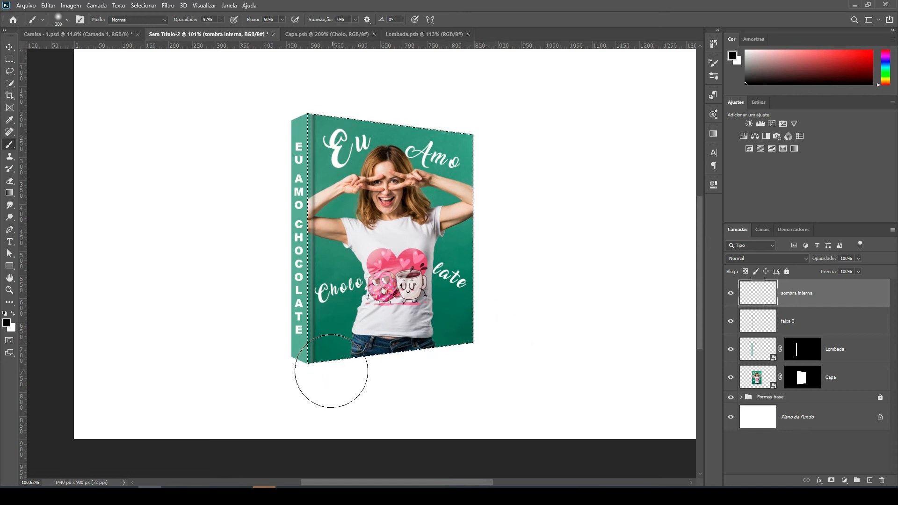
drag(329, 362, 487, 335)
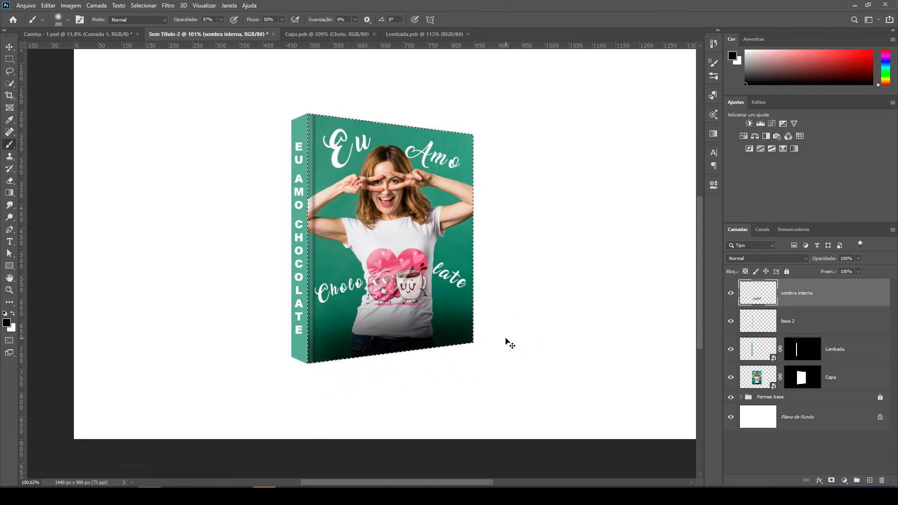
key(ctrl+z)
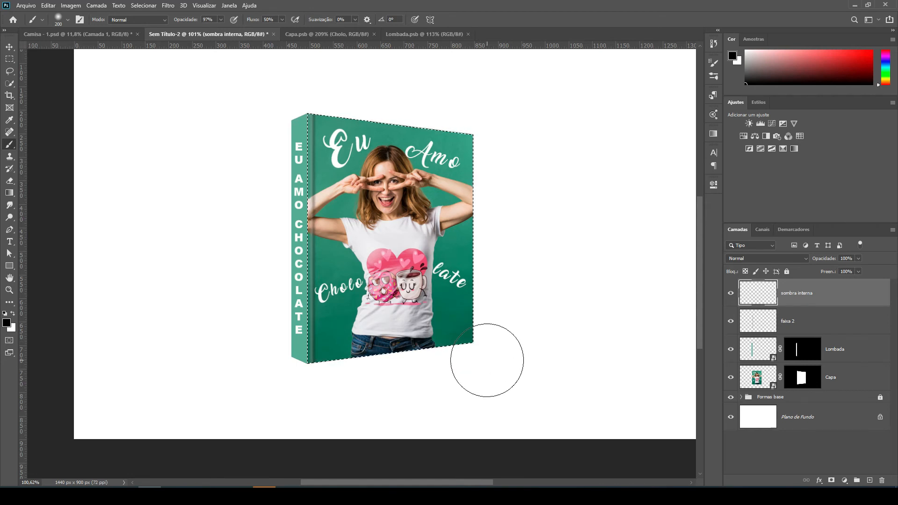
Lightly shade the front cover's lower edge with soft black brush dabs centred just below the selection.
click(479, 362)
click(449, 372)
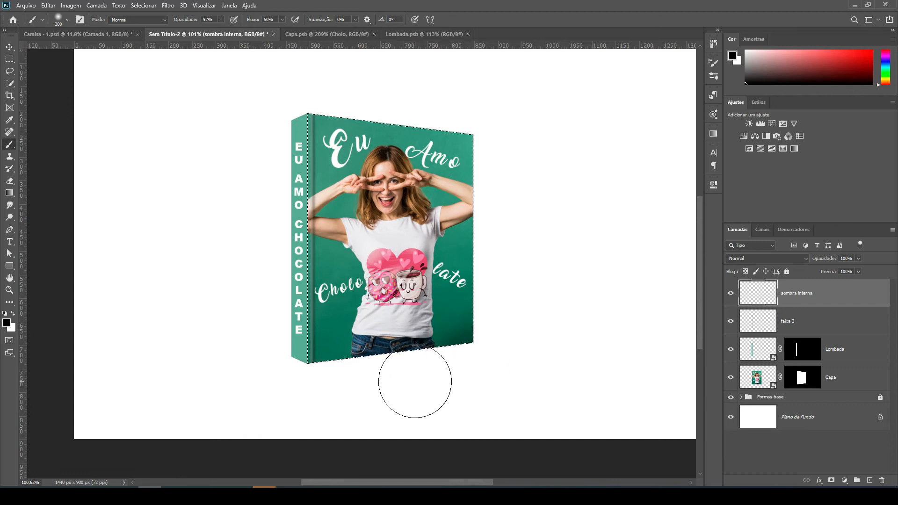
click(412, 379)
click(382, 377)
click(347, 383)
click(332, 387)
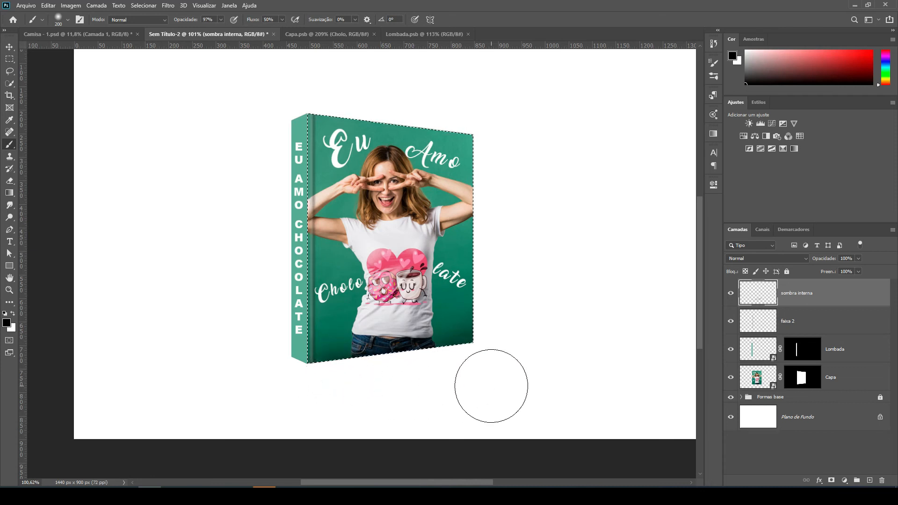
Lightly shade the front cover's spine-side edge with soft black dabs centred outside the selection, undoing the dab placed directly on the cover.
click(311, 141)
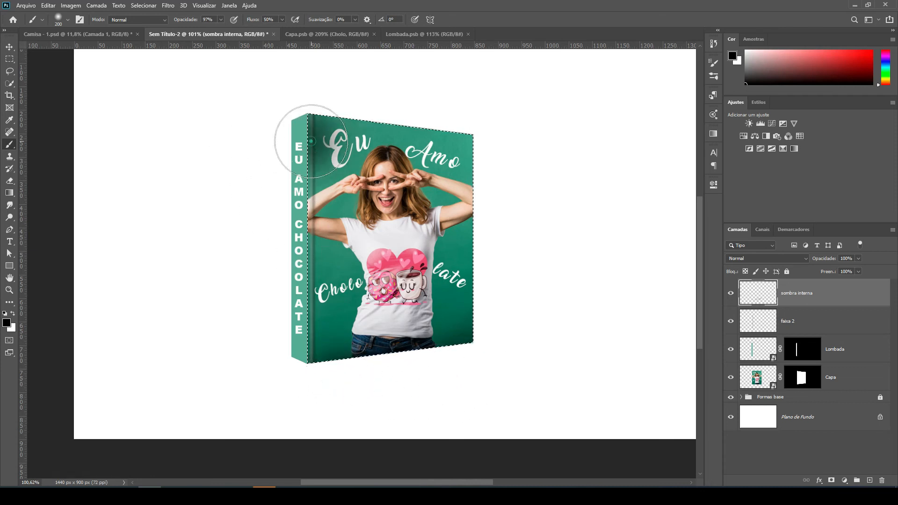
key(ctrl+z)
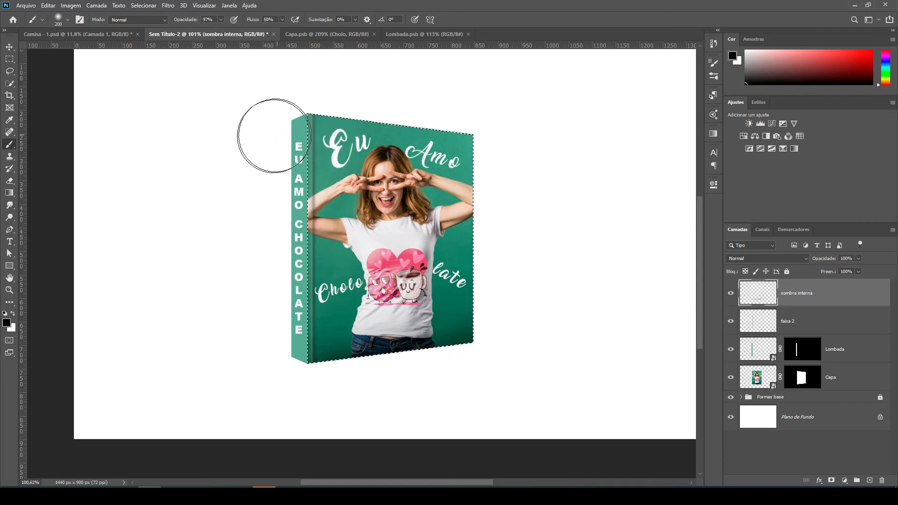
click(271, 125)
click(269, 170)
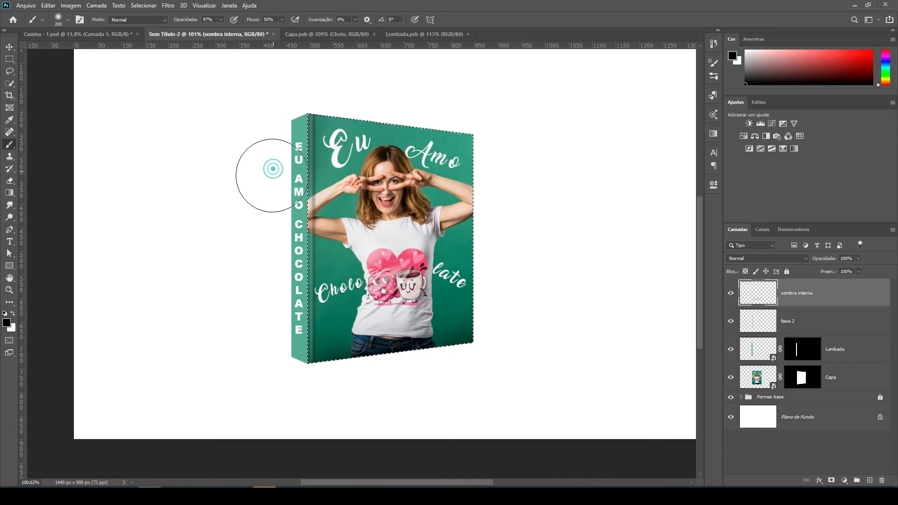
click(272, 200)
click(267, 231)
click(269, 259)
click(267, 297)
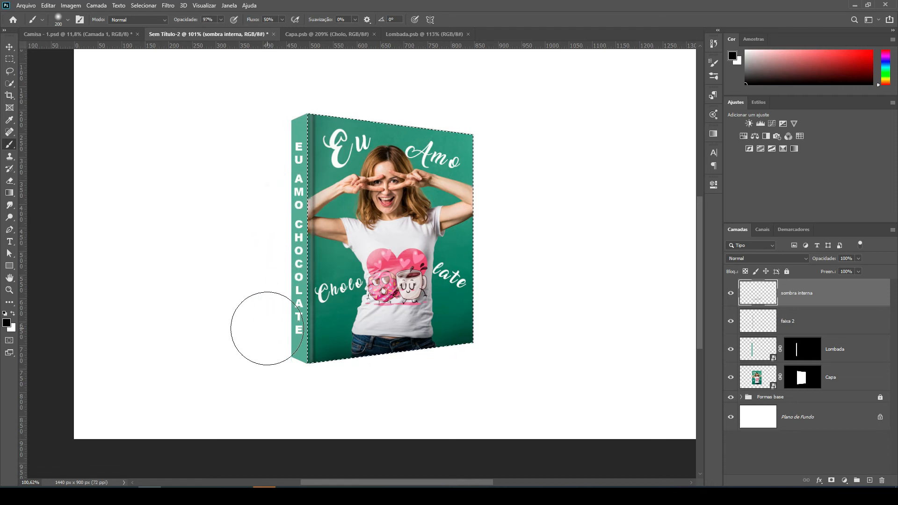
click(267, 329)
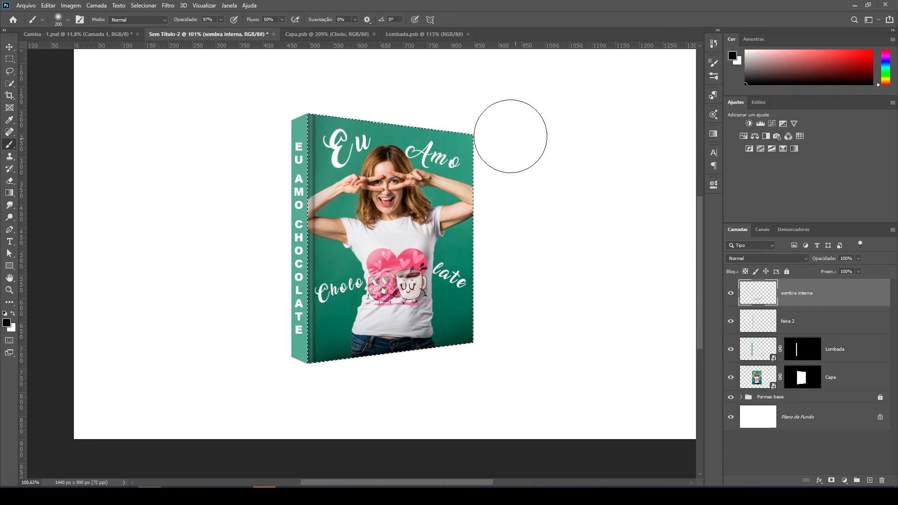
Lightly shade the front cover's upper edge with a row of soft black dabs centred just above it.
click(496, 122)
click(464, 113)
click(438, 104)
click(405, 94)
click(381, 92)
click(353, 87)
click(329, 84)
Lightly shade the front cover's outer vertical edge, opposite the spine, with soft black dabs centred outside the selection.
click(509, 181)
click(509, 194)
click(513, 220)
click(515, 254)
click(520, 286)
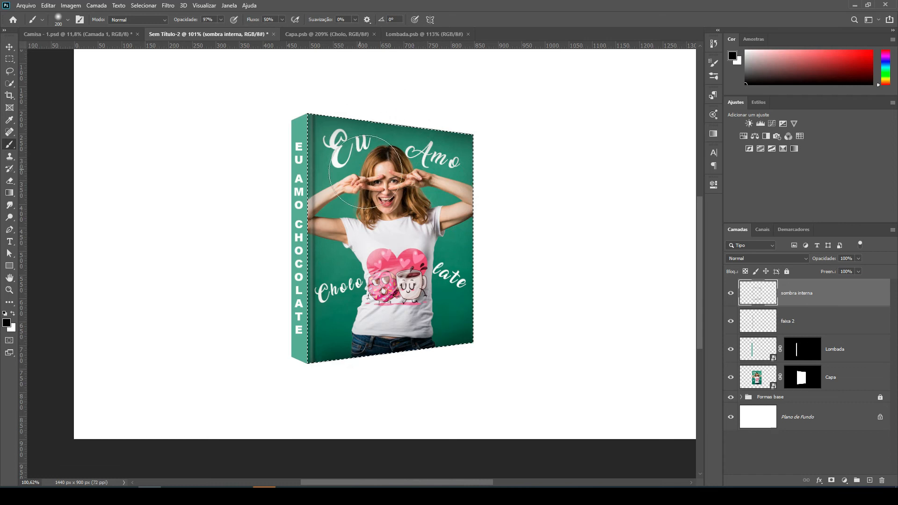
Clear the selection around the front cover and check the inner shading.
click(143, 5)
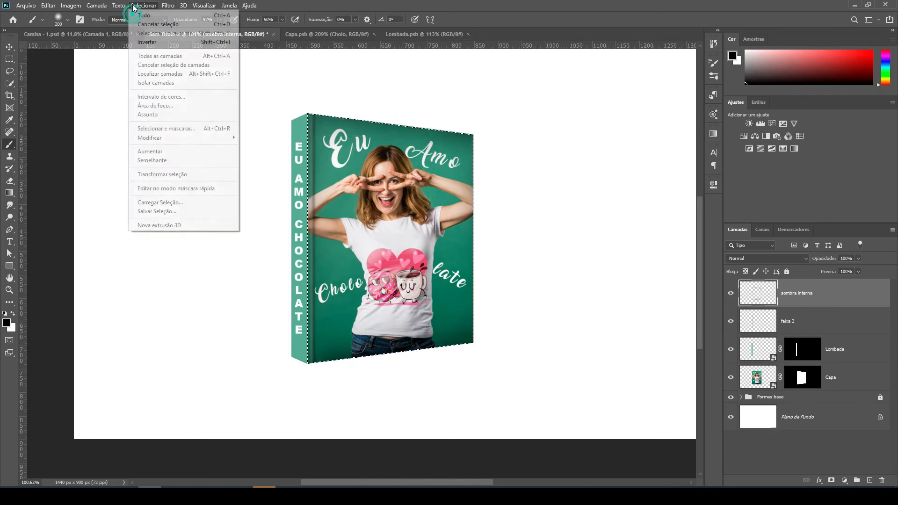
click(156, 22)
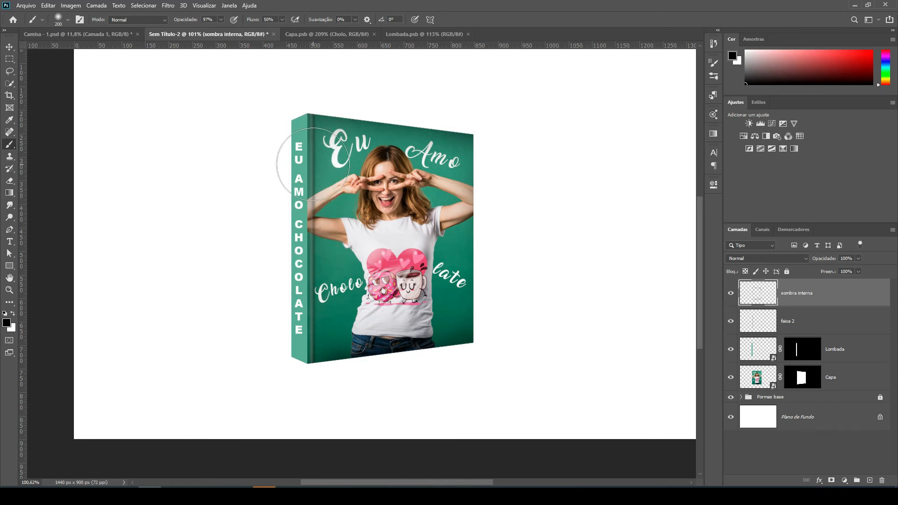
scroll(316, 140, up, 1)
scroll(316, 140, up, 3)
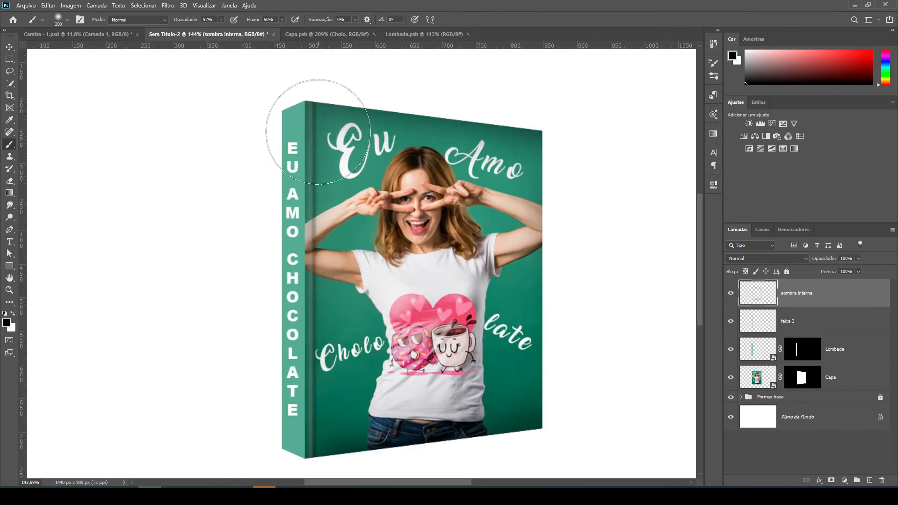
scroll(338, 214, down, 2)
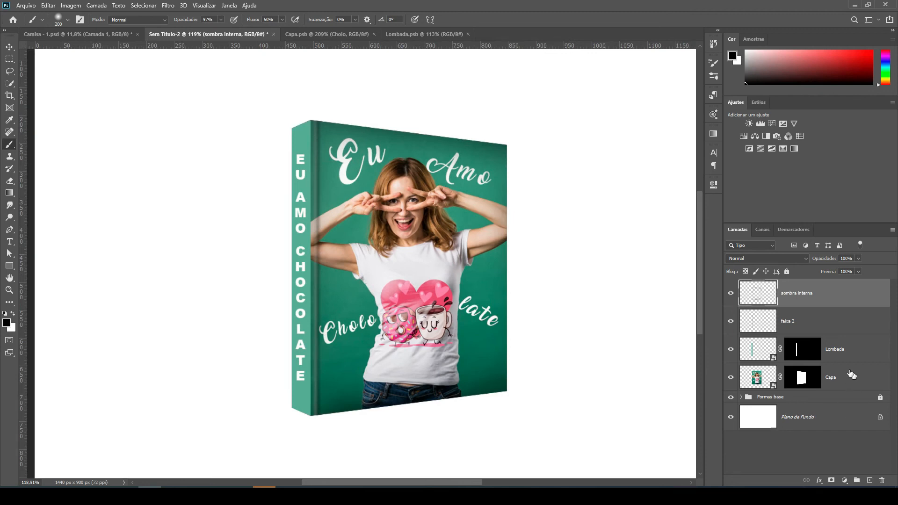
Load the "Lombada" layer's mask as a selection and reduce the brush size to 80 px.
click(806, 352)
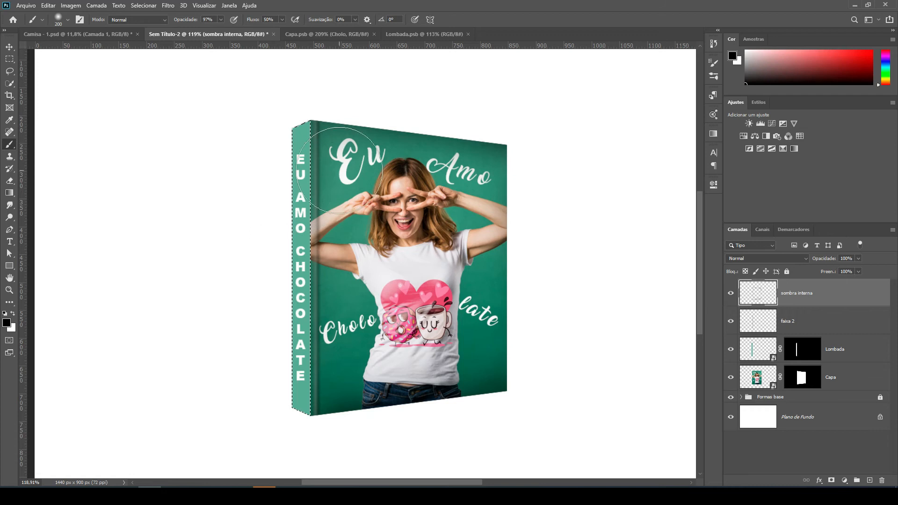
scroll(324, 138, up, 2)
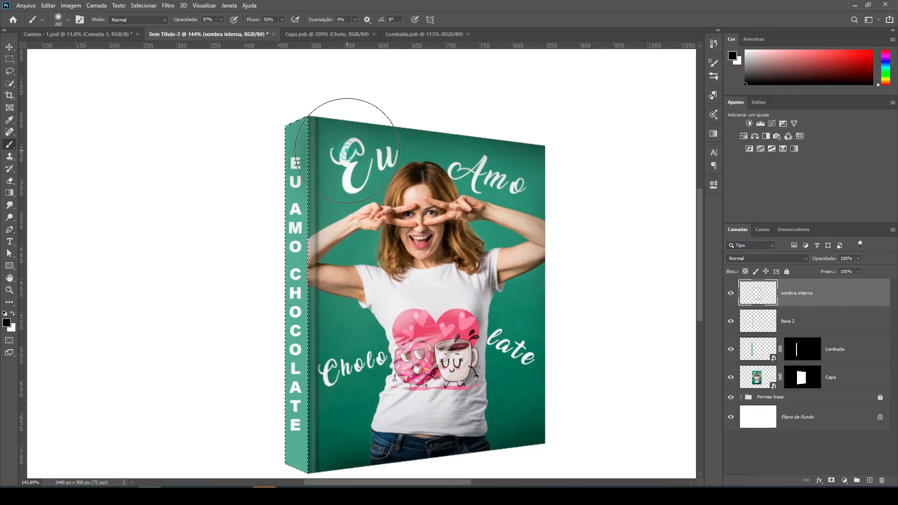
key(bracketleft)
key(bracketleft)
key(bracketleft)
key(bracketleft)
key(bracketleft)
key(bracketleft)
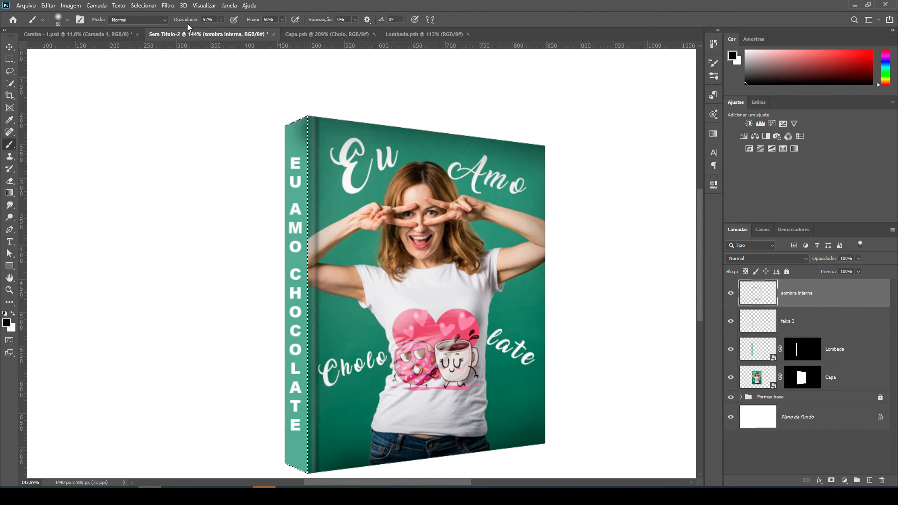
Try to shade the spine's edge beside the cover with the brush at 50% opacity, and undo it.
click(208, 20)
text(50)
key(Escape)
key(Return)
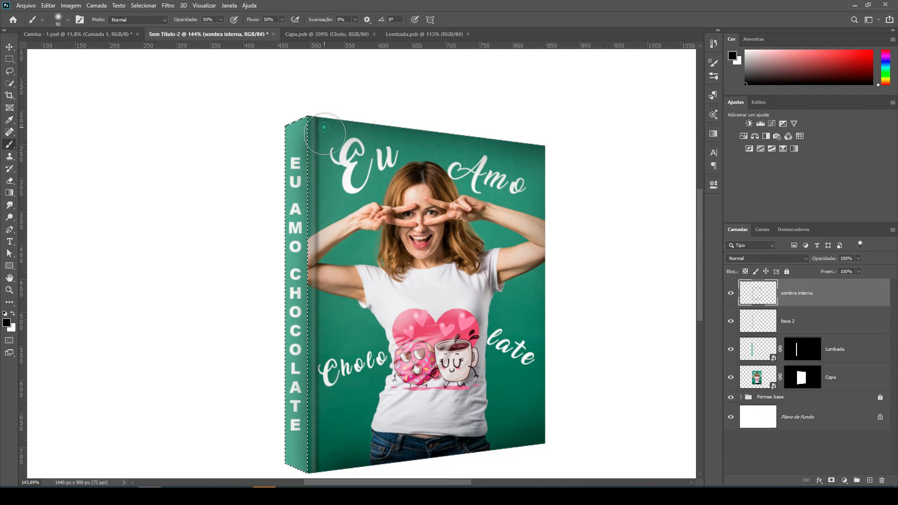
drag(324, 145, 323, 204)
key(ctrl+d)
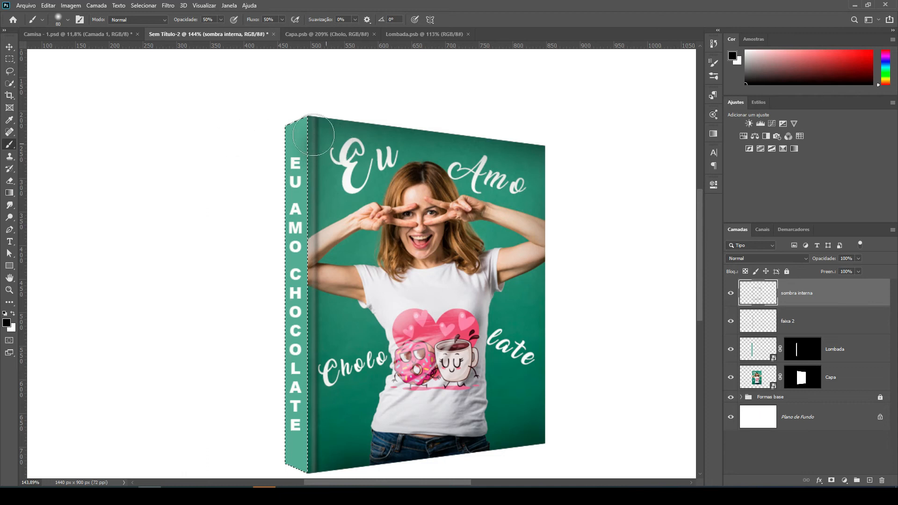
Shade the spine along its edge beside the cover with the brush at 30% opacity, and clear the selection.
click(213, 19)
text(30)
click(319, 172)
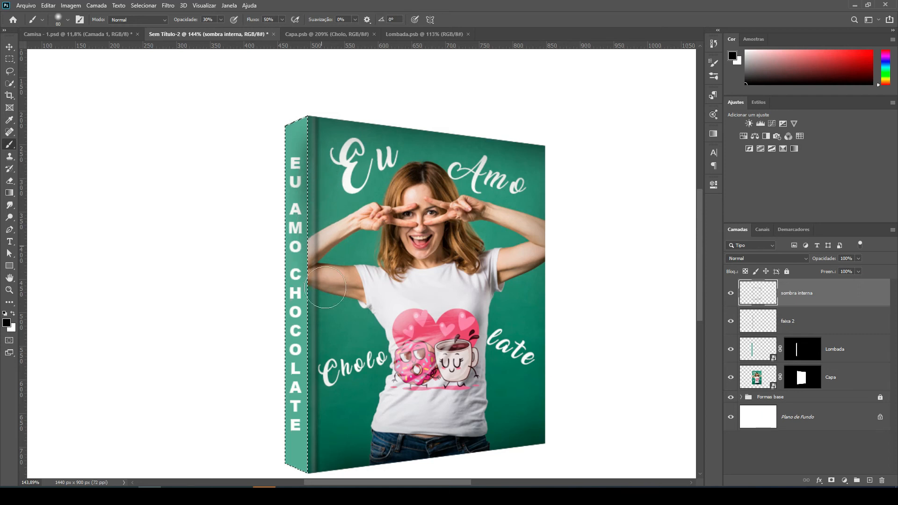
drag(318, 455, 315, 141)
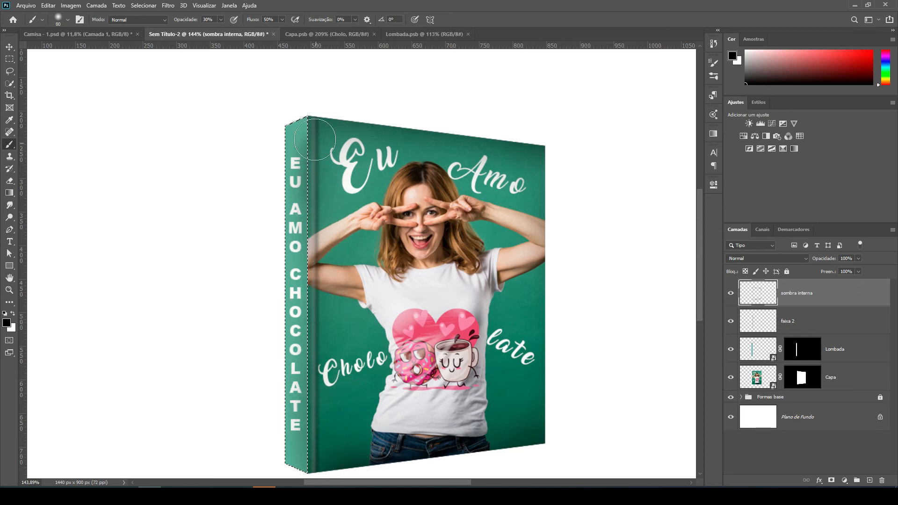
click(322, 120)
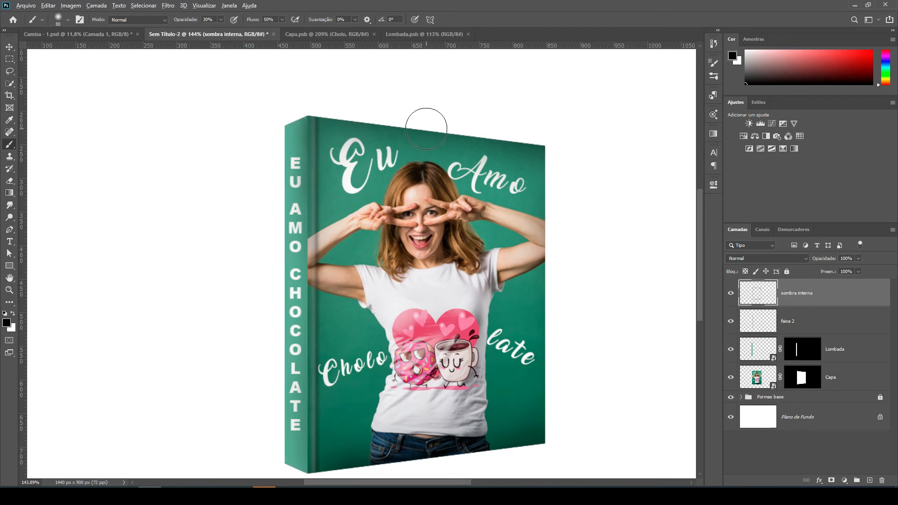
Load the "Capa" layer's mask as a selection and set the brush opacity to 70%.
scroll(430, 121, down, 2)
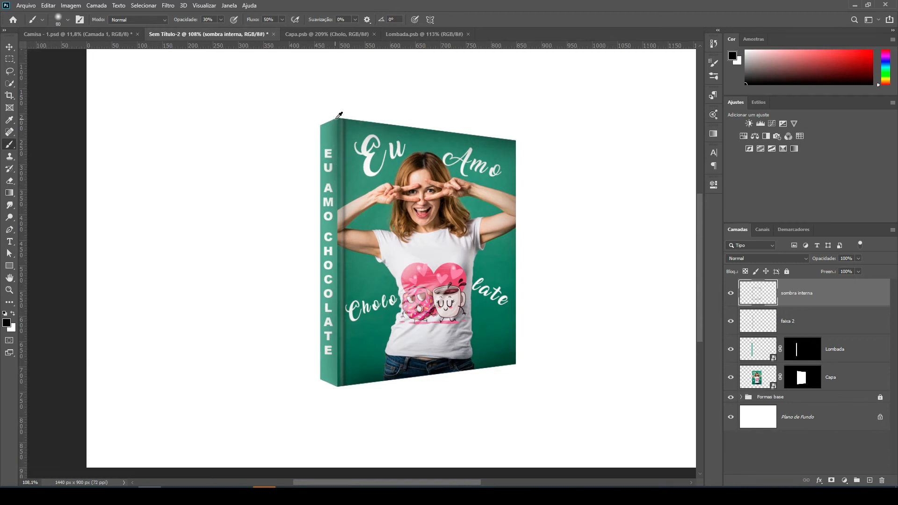
scroll(339, 115, up, 2)
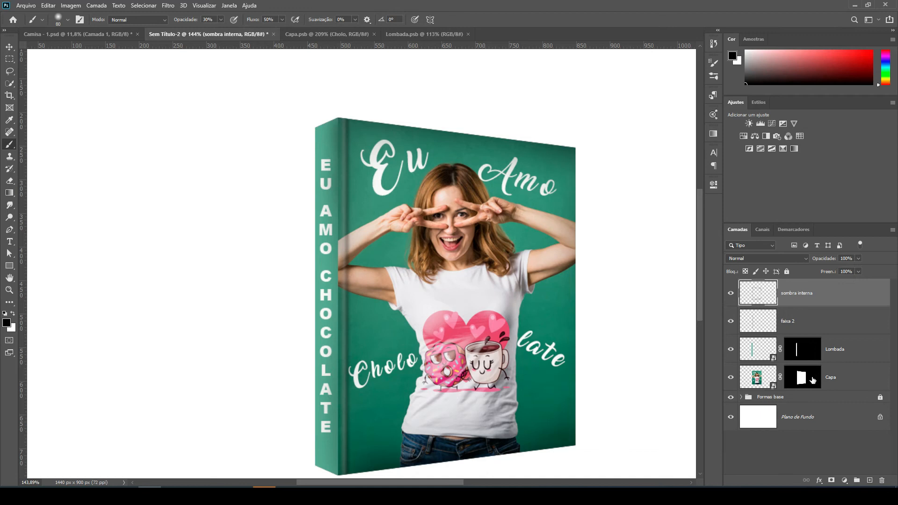
ctrl+click(813, 379)
click(187, 23)
text(70)
key(Return)
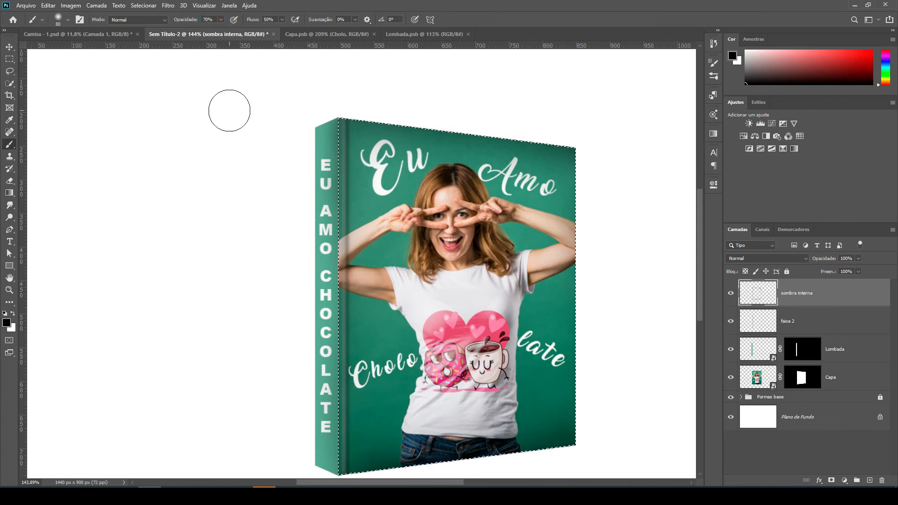
Reduce the brush size to 10 px and shade the upper part of the cover's edge beside the spine.
scroll(370, 148, up, 1)
scroll(368, 146, up, 1)
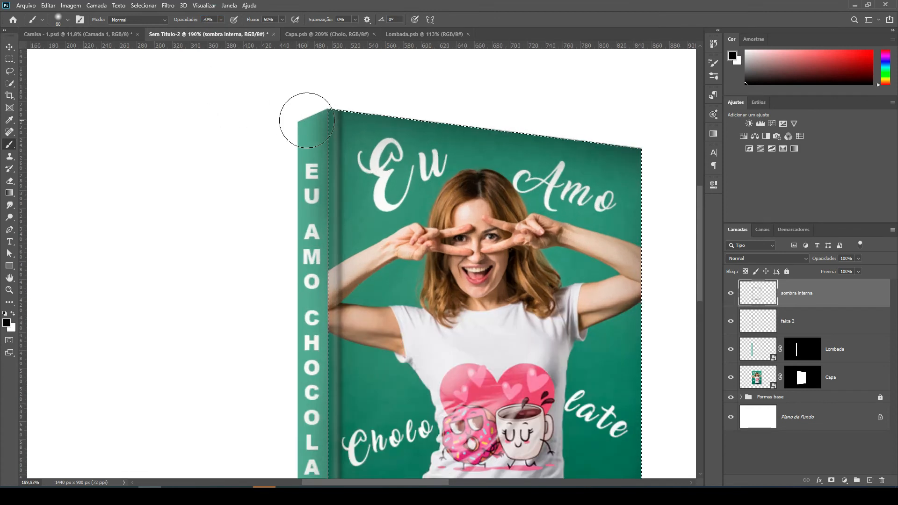
key(bracketleft)
key(bracketleft)
key(bracketleft)
key(bracketleft)
key(bracketleft)
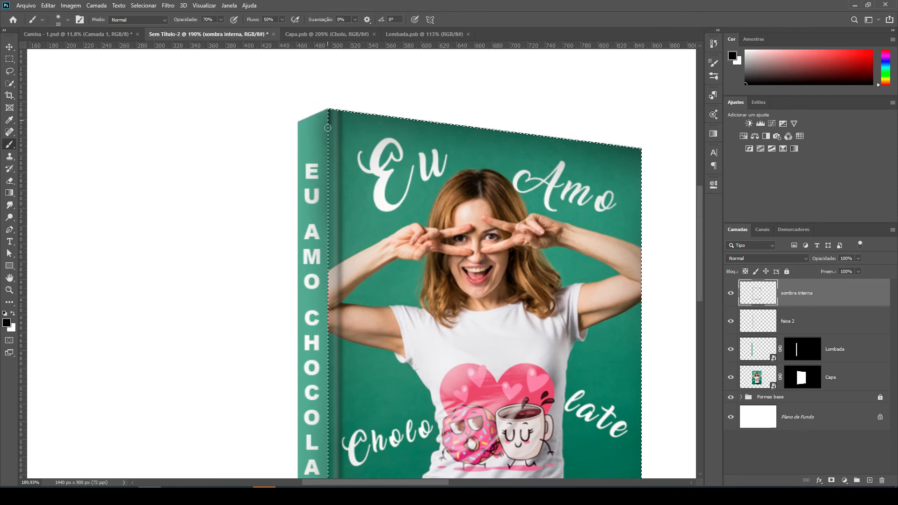
drag(327, 146, 329, 173)
scroll(359, 95, down, 3)
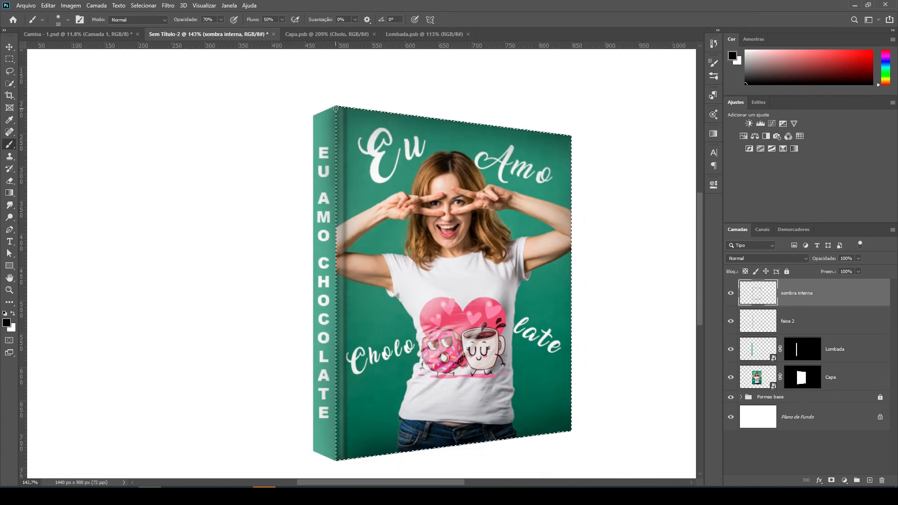
scroll(336, 108, up, 5)
drag(335, 105, 335, 121)
drag(335, 187, 335, 207)
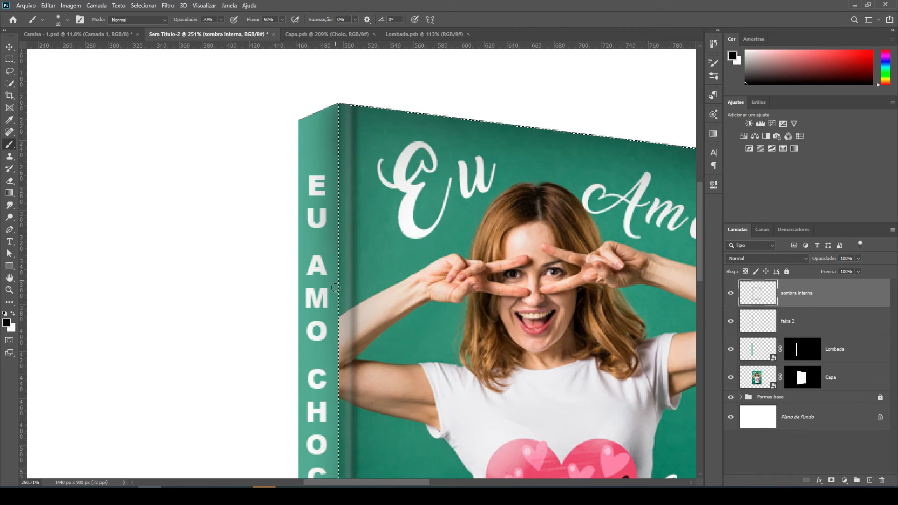
mouse_move(335, 327)
mouse_down()
mouse_move(328, 178)
mouse_move(328, 273)
mouse_up()
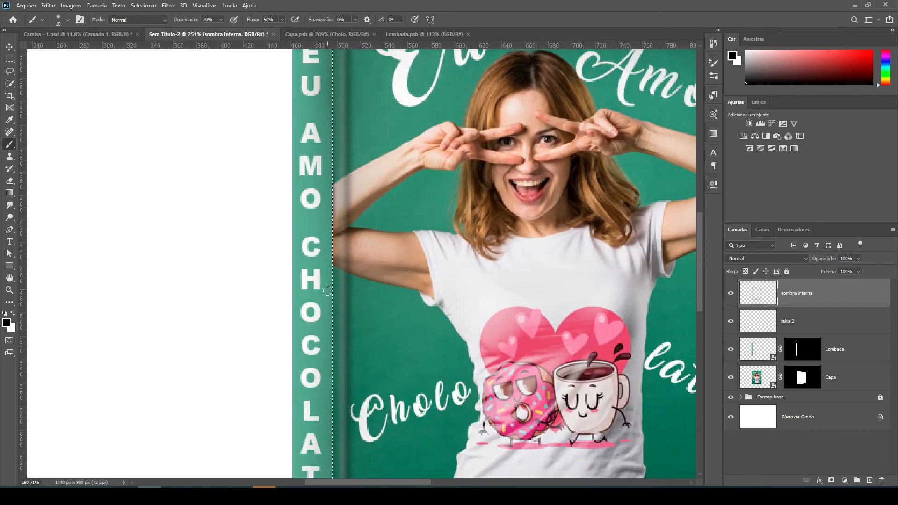
Shade the rest of the cover's spine-side edge down to the bottom corner, and clear the selection.
drag(327, 312, 328, 324)
drag(330, 260, 330, 423)
key(space)
drag(349, 384, 382, 175)
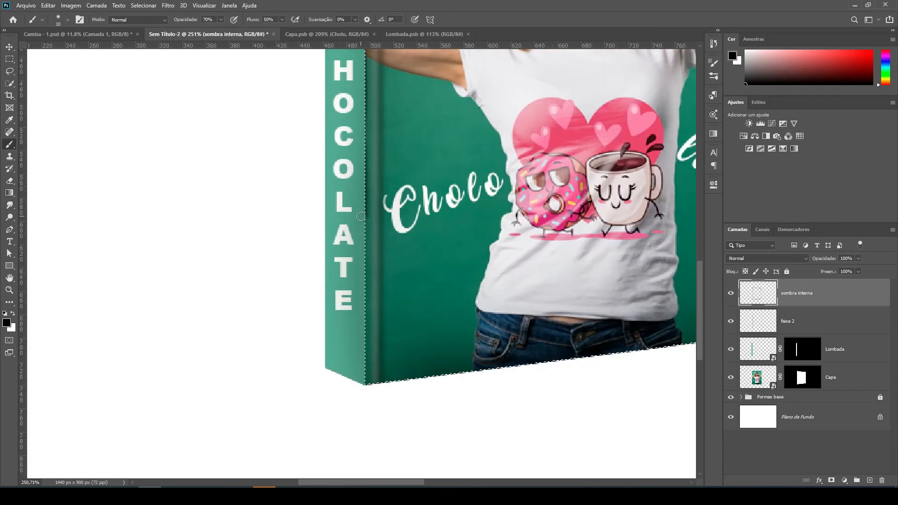
drag(362, 226, 362, 247)
drag(363, 303, 362, 369)
key(ctrl+d)
scroll(410, 296, down, 3)
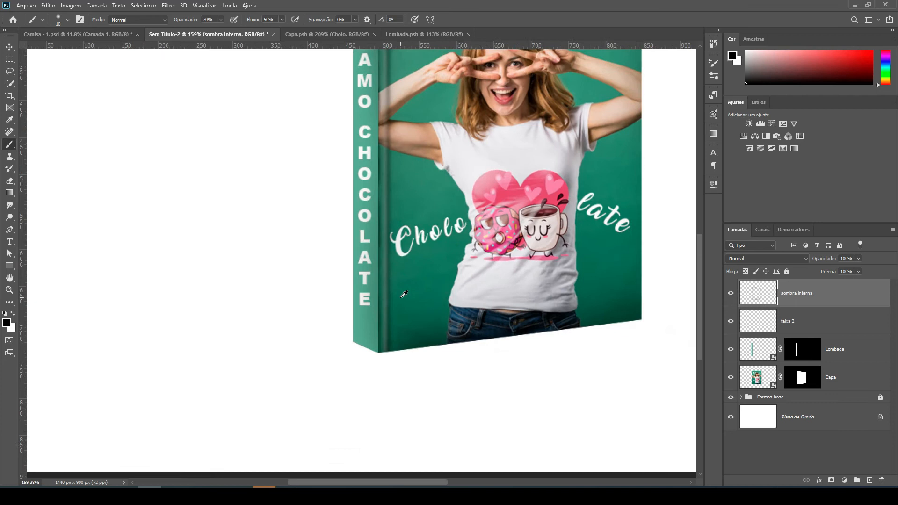
Compare the book with and without the "sombra interna" layer, and set that layer's opacity to 70%.
scroll(421, 162, down, 1)
scroll(223, 291, up, 2)
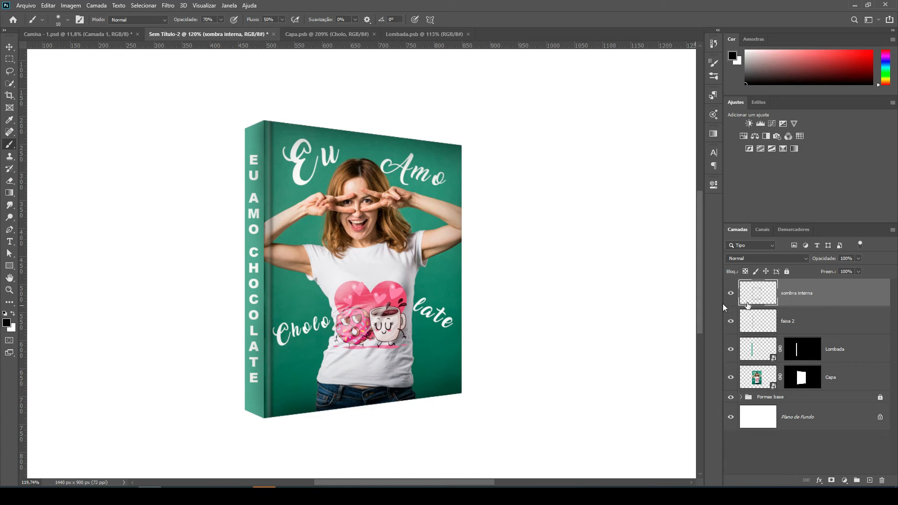
click(732, 293)
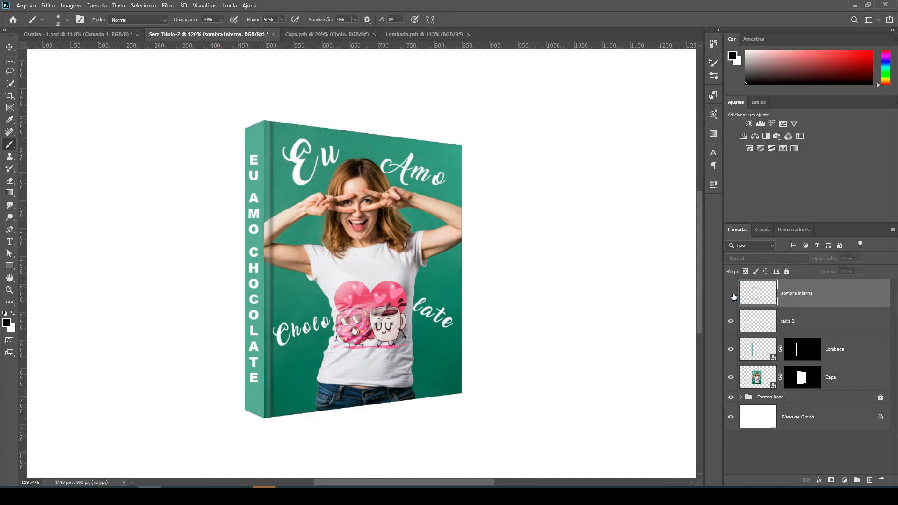
click(731, 293)
drag(828, 261, 817, 266)
click(851, 257)
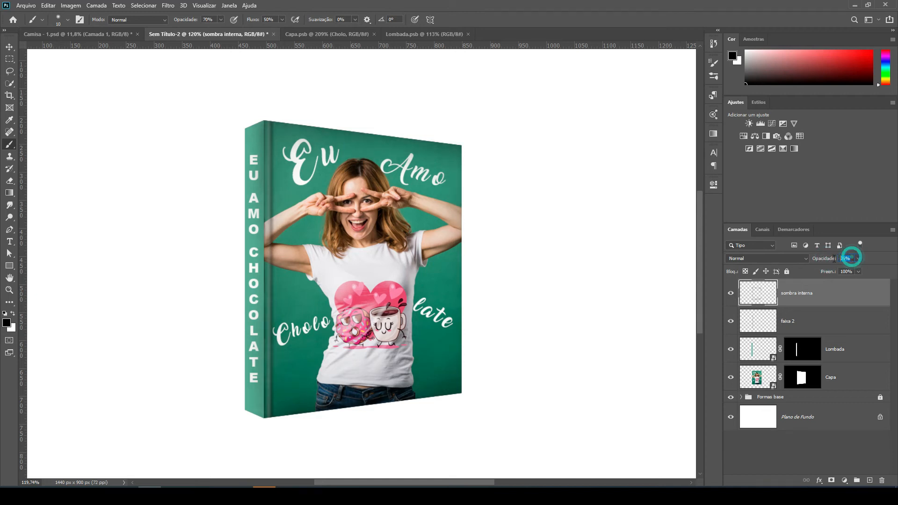
text(70)
Compare the book with and without the "faixa 2" layer, and set that layer's opacity to 50%.
click(9, 47)
click(95, 101)
key(ctrl+0)
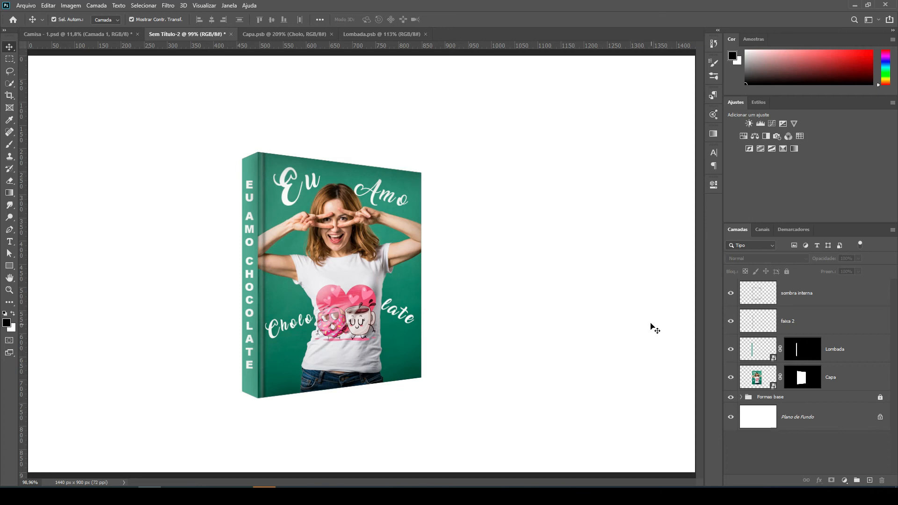
click(730, 322)
click(730, 323)
click(804, 319)
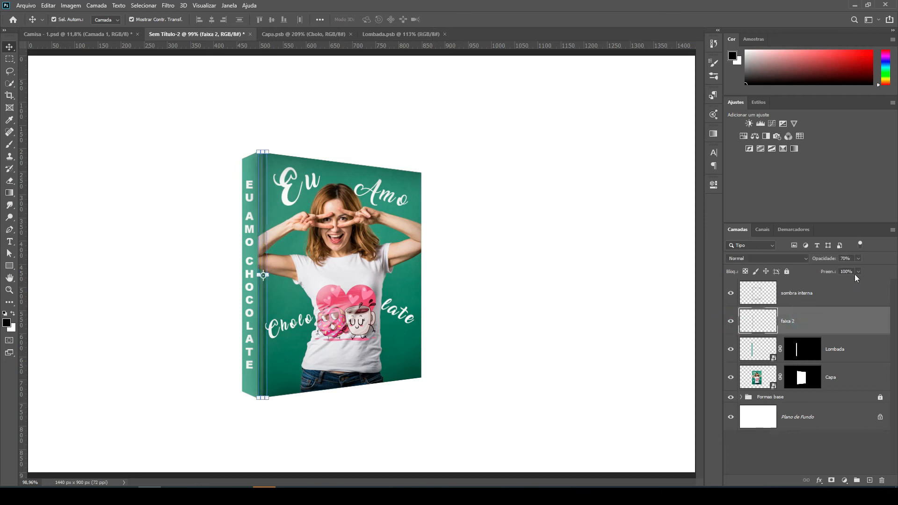
click(850, 259)
key(Return)
click(550, 260)
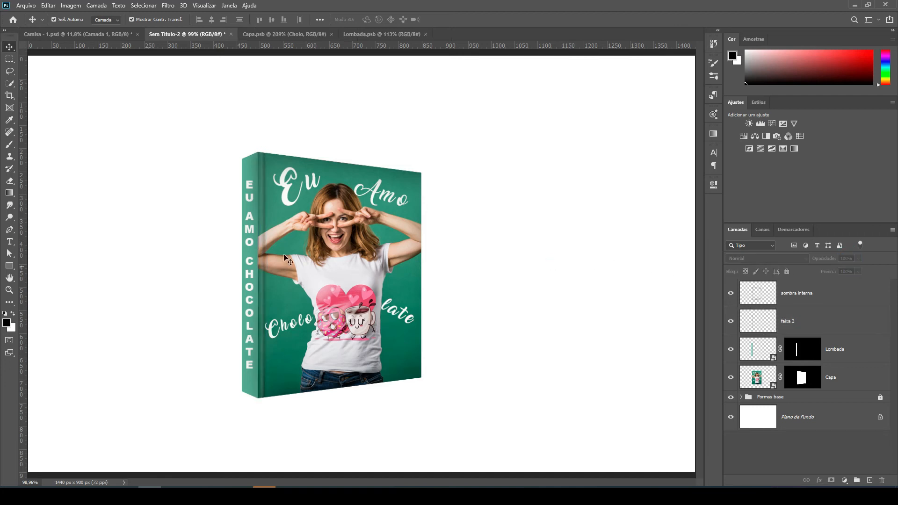
scroll(257, 227, up, 2)
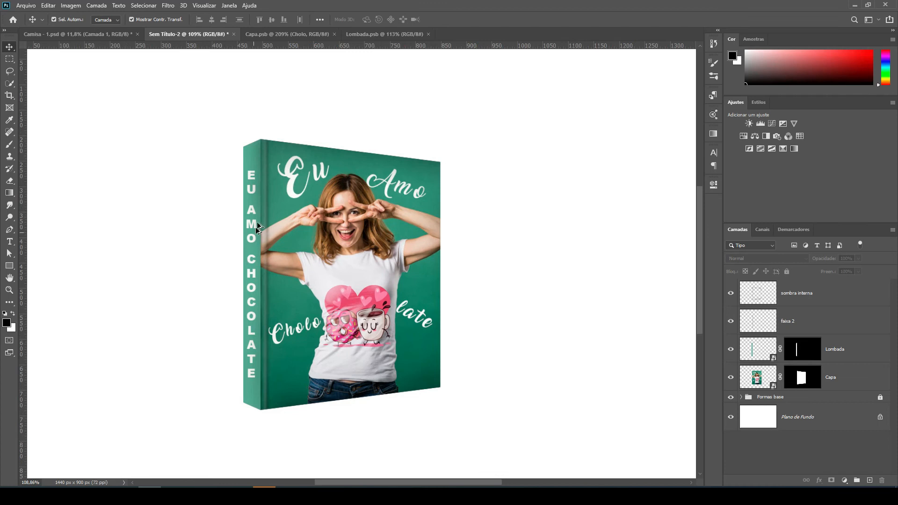
scroll(254, 203, up, 1)
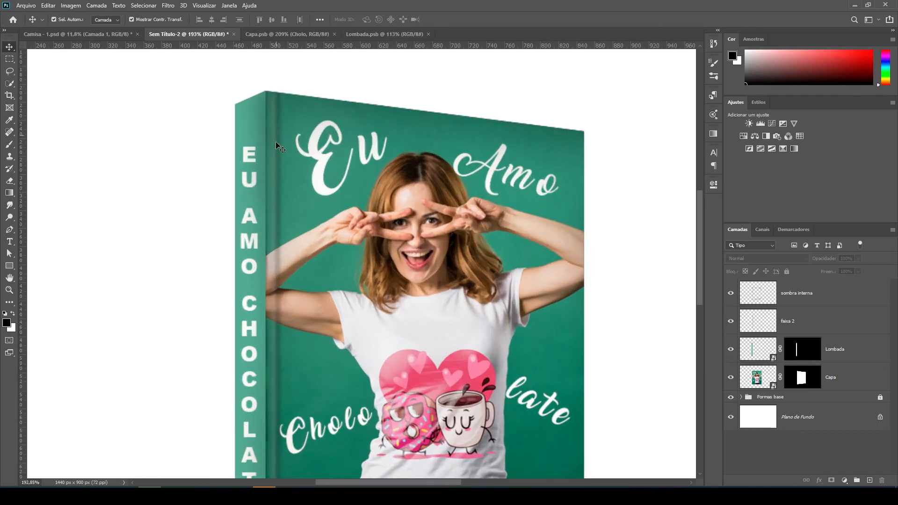
key(ctrl+0)
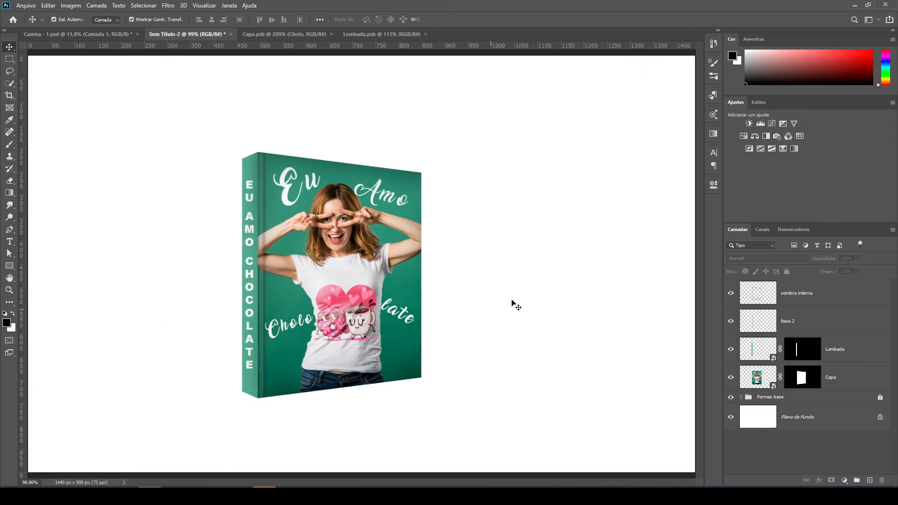
Group the "faixa 2" and "sombra interna" layers and rename the group "efeitos".
click(824, 322)
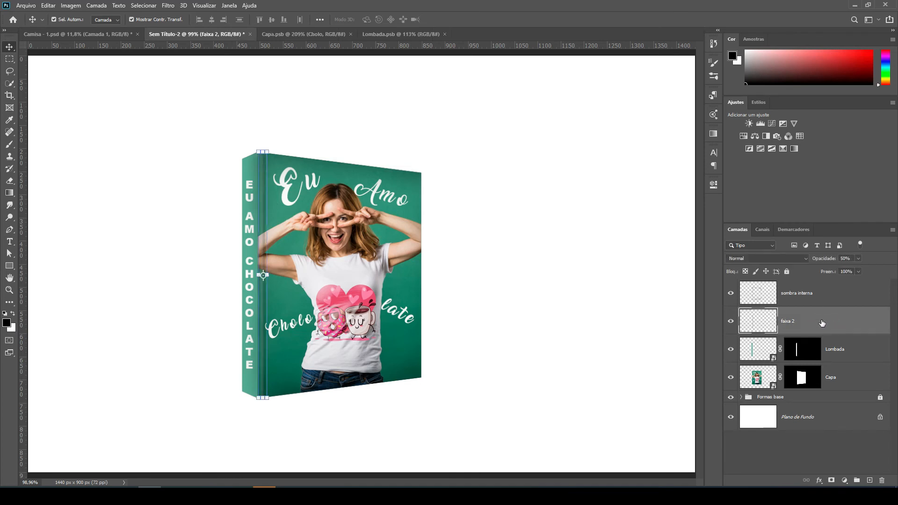
ctrl+click(826, 297)
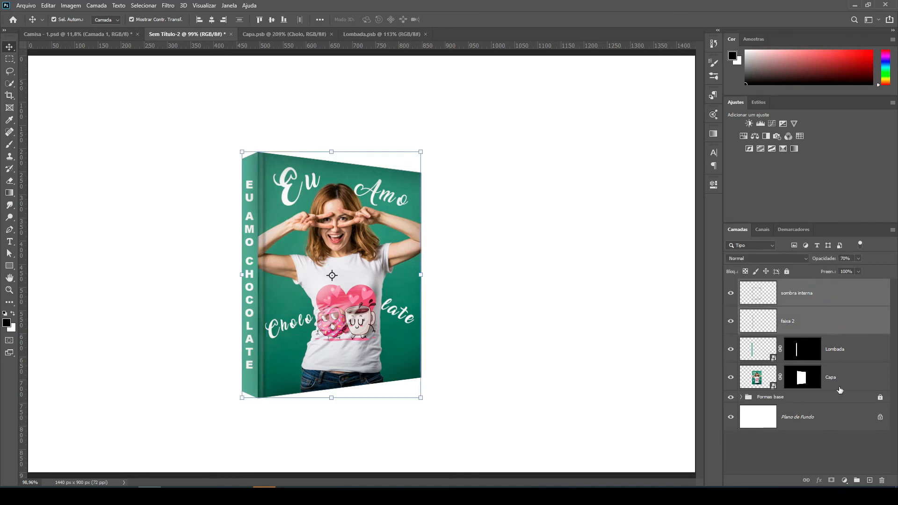
drag(794, 332, 857, 480)
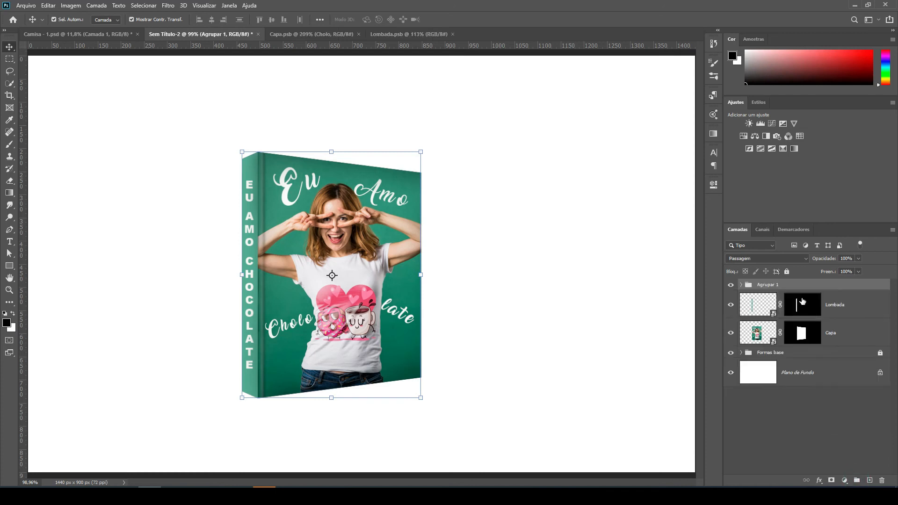
double_click(768, 285)
text(efeitos)
key(Return)
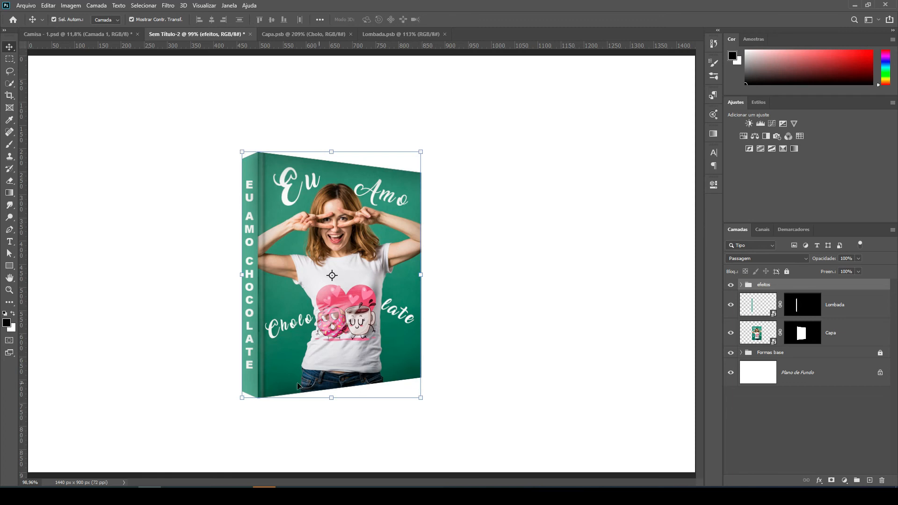
Create a new empty layer directly below the "Capa" layer.
scroll(507, 297, down, 3)
scroll(173, 272, up, 1)
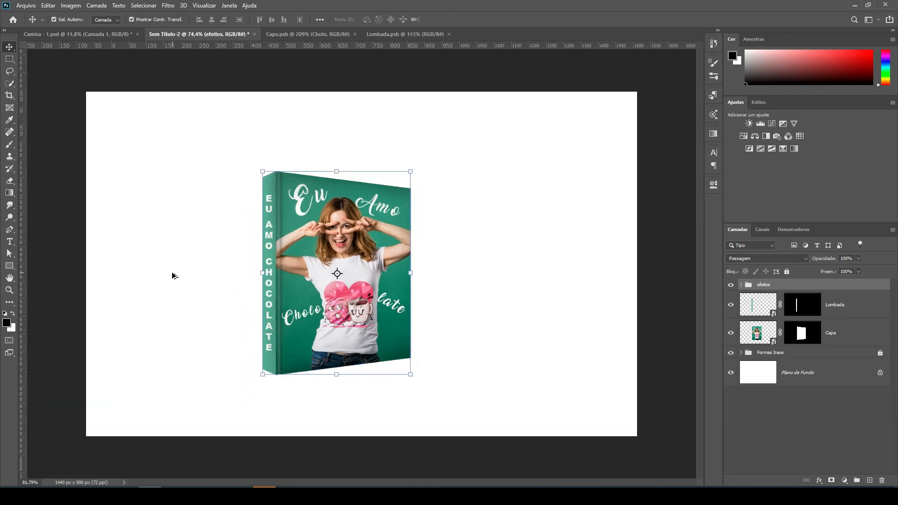
click(489, 342)
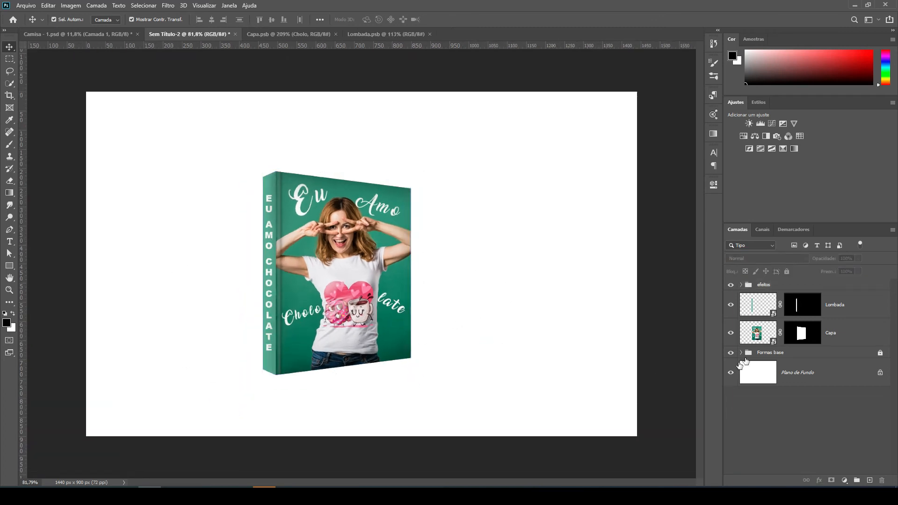
click(847, 334)
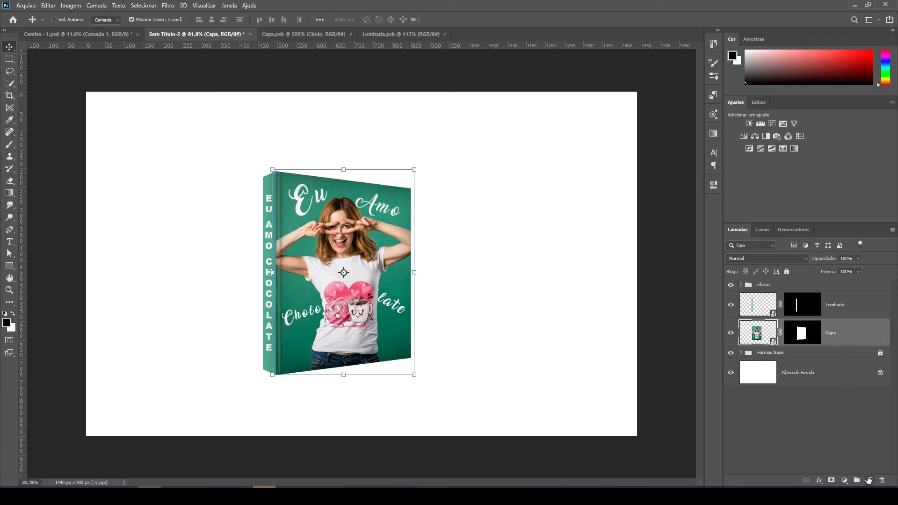
ctrl+click(868, 482)
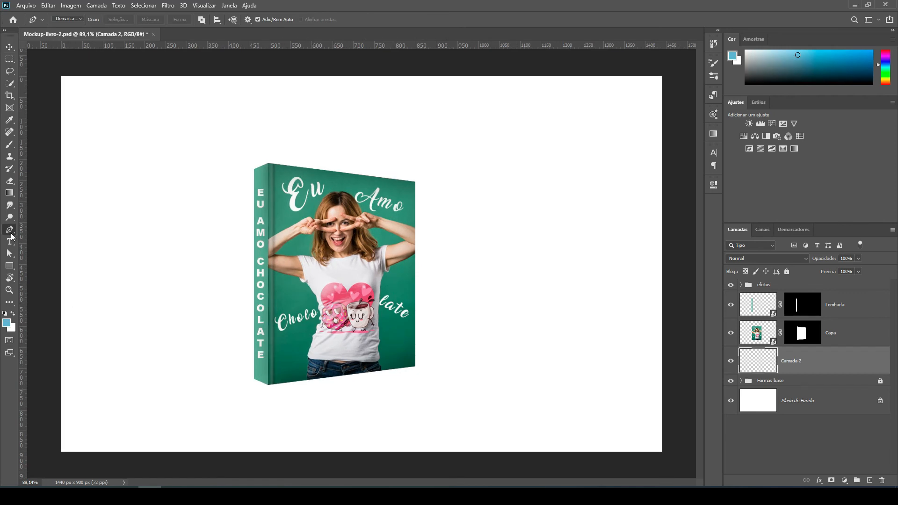
Sketch the cast shadow's outline beside the spine and under the cover with the brush, and undo the strokes.
right_click(10, 232)
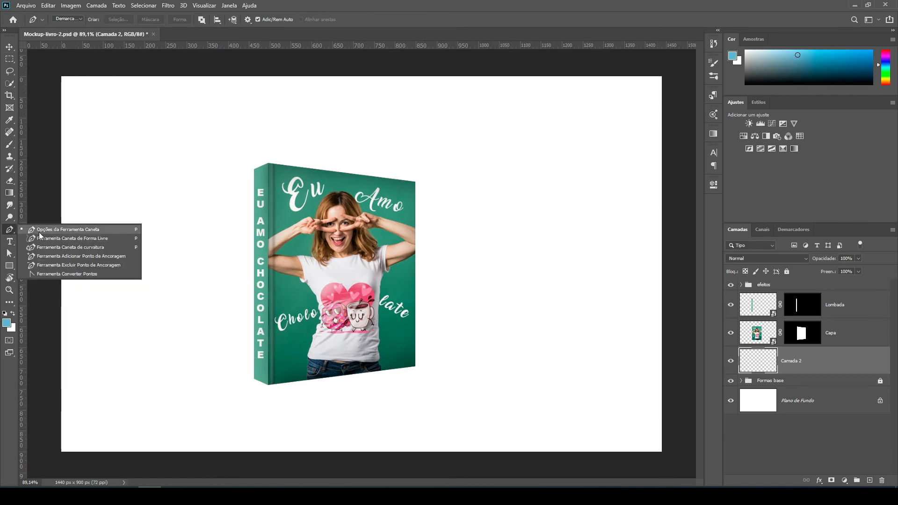
click(88, 230)
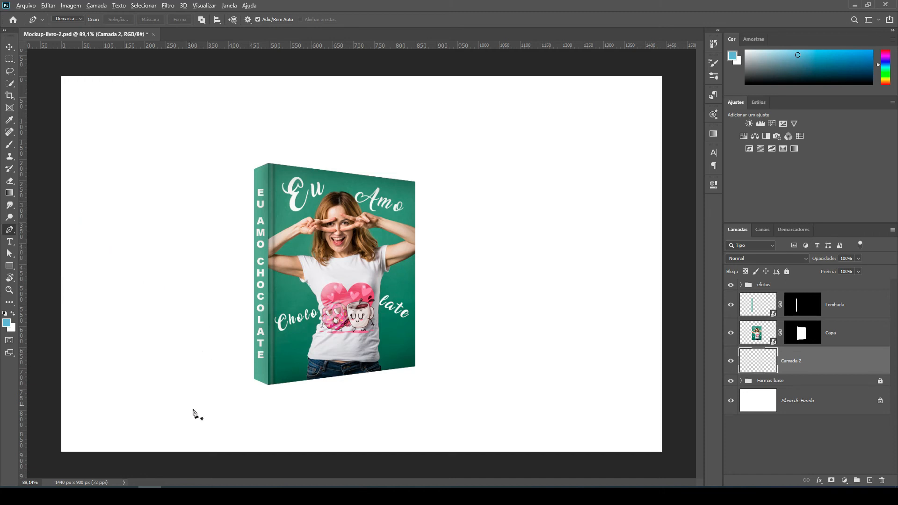
scroll(195, 414, up, 2)
drag(328, 360, 384, 345)
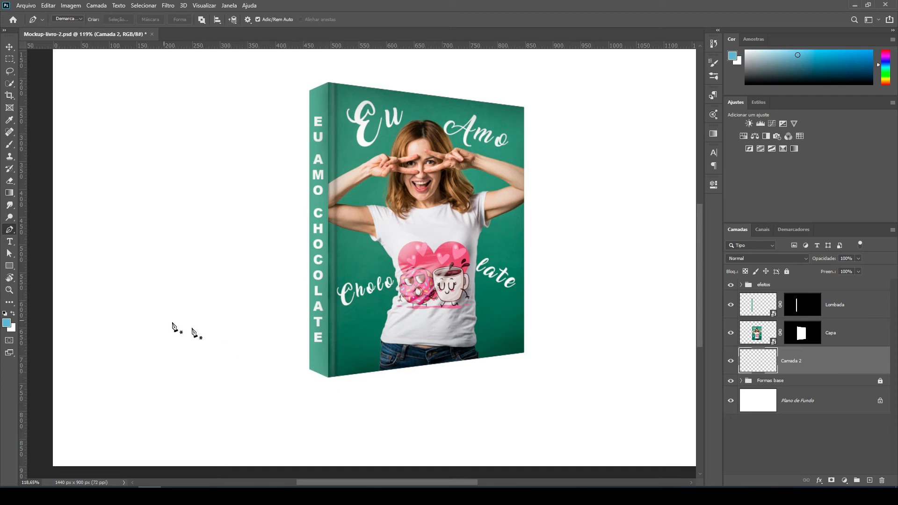
click(9, 144)
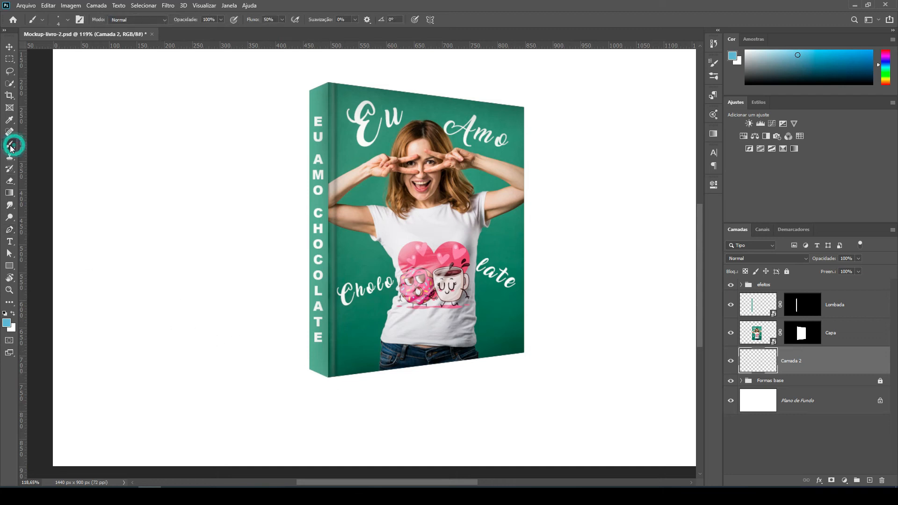
click(32, 144)
mouse_move(328, 377)
mouse_down()
mouse_move(177, 297)
mouse_move(227, 220)
mouse_move(292, 244)
mouse_up()
drag(532, 351, 367, 377)
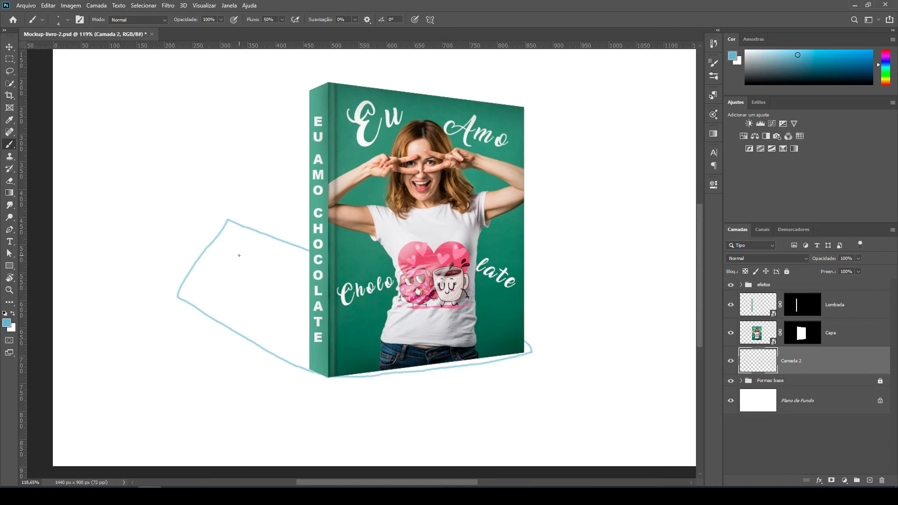
key(Delete)
key(ctrl+z)
key(ctrl+z)
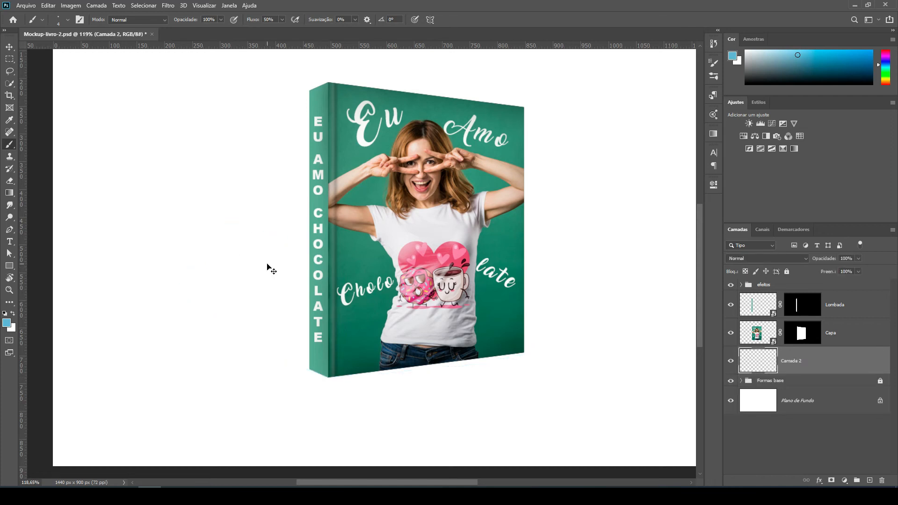
Start a Pen path at the book's lowest front corner, add an anchor out beyond the spine, and raise it to clear the spine's base.
click(14, 231)
click(39, 226)
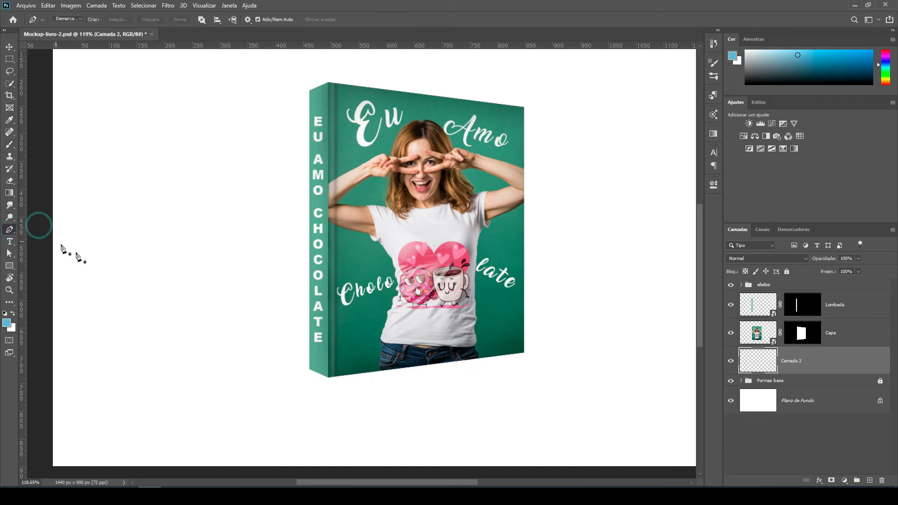
click(328, 378)
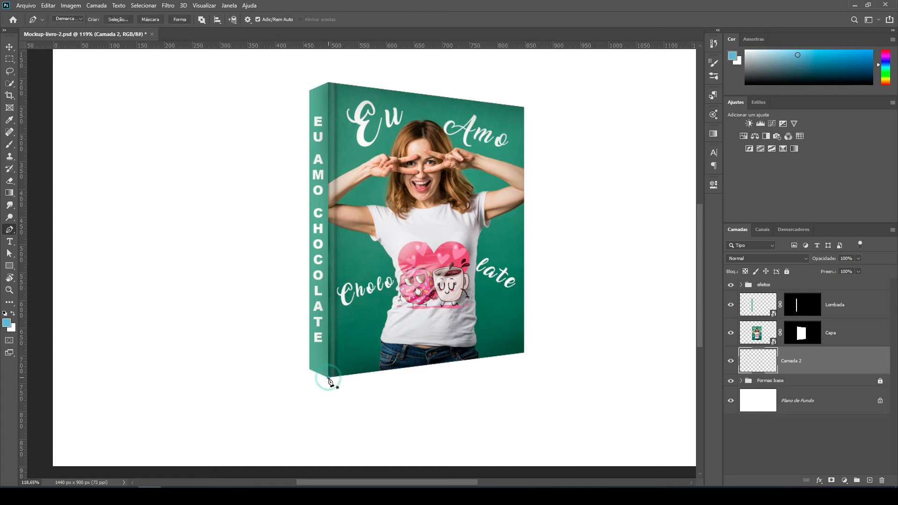
click(156, 310)
scroll(305, 377, up, 10)
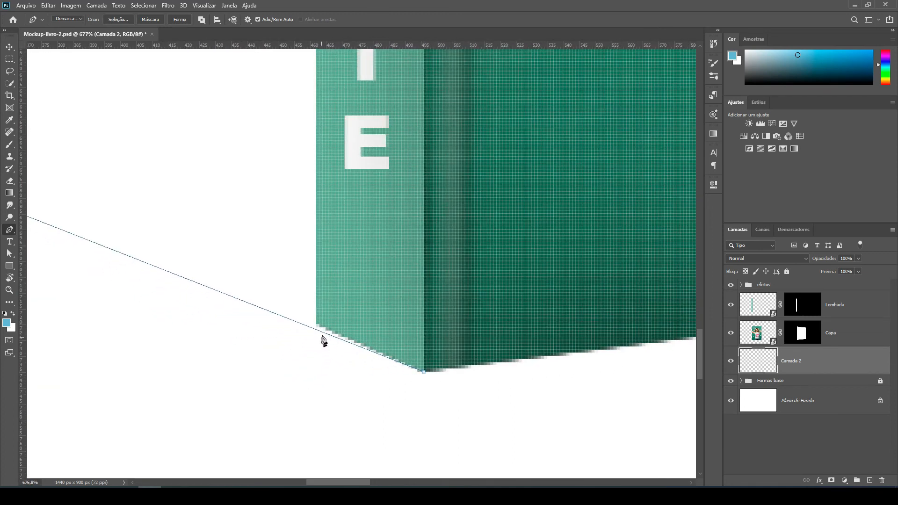
scroll(428, 372, down, 5)
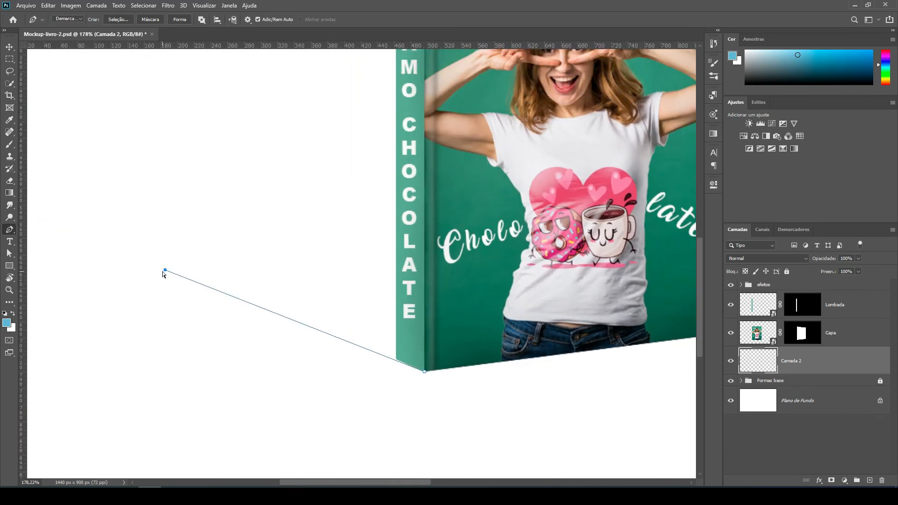
drag(166, 270, 164, 256)
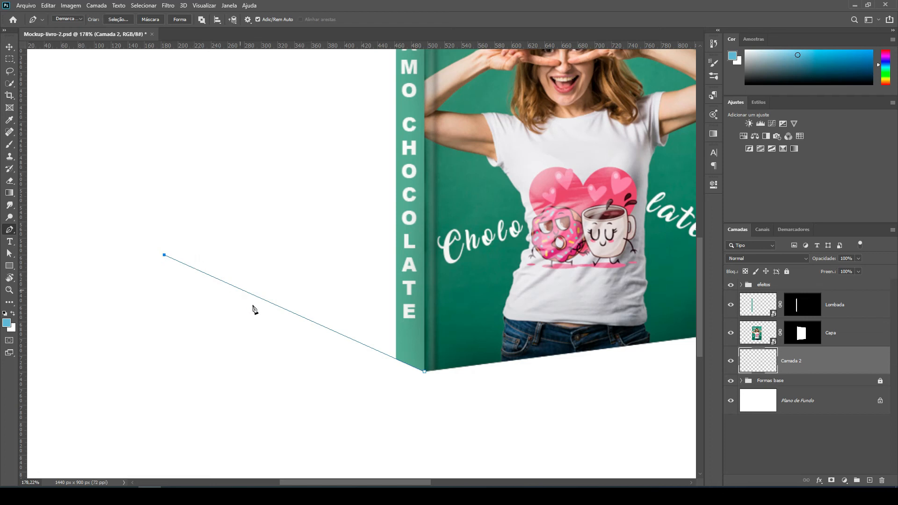
Complete the four-sided shadow path with a back anchor beyond the spine and one at the cover's outer lower corner, and close it.
scroll(256, 319, down, 2)
click(233, 190)
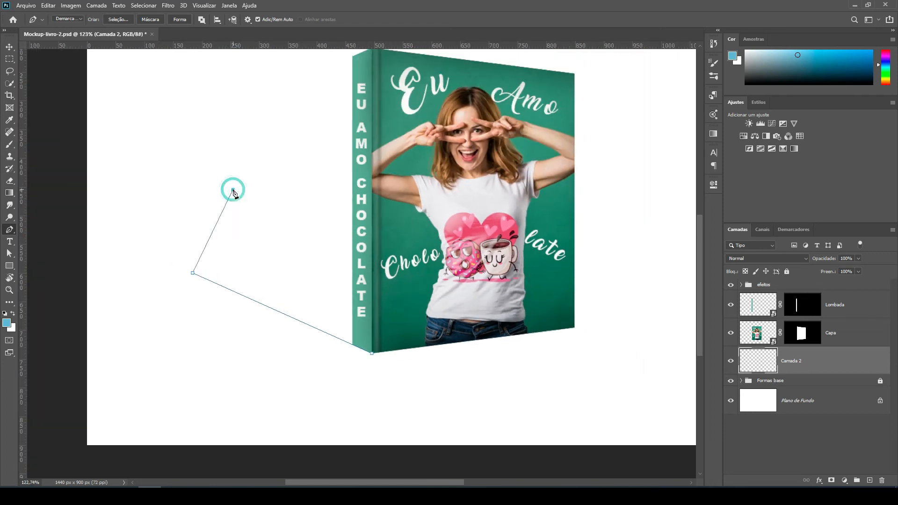
click(575, 328)
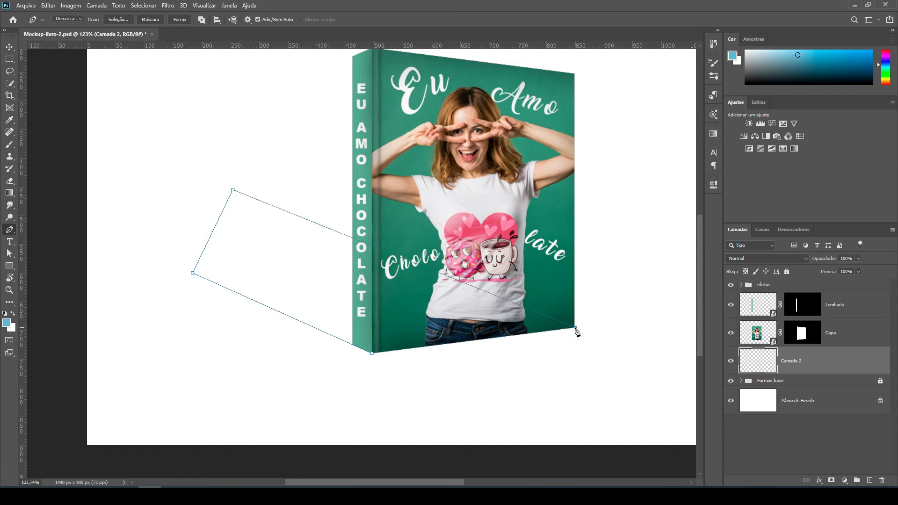
click(372, 354)
Convert the shadow path to a new selection with 0 pixels of feather and fill it with black.
right_click(287, 260)
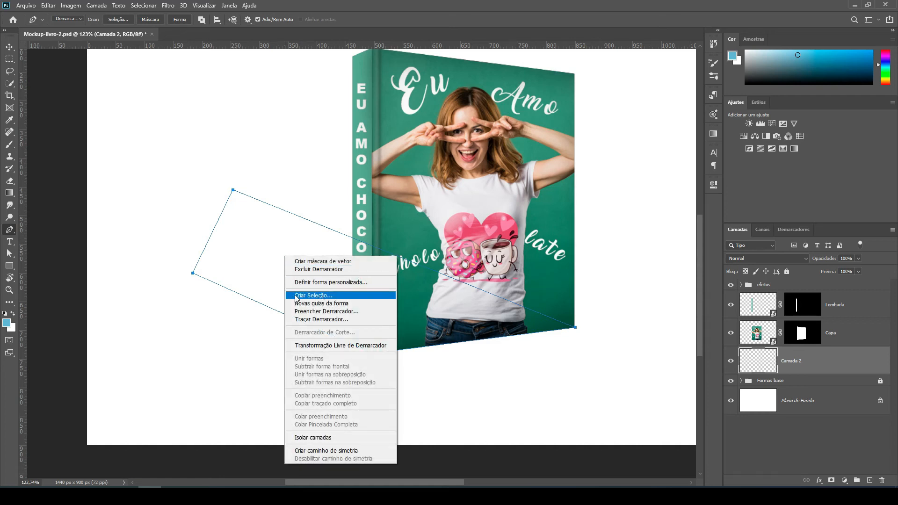
click(333, 295)
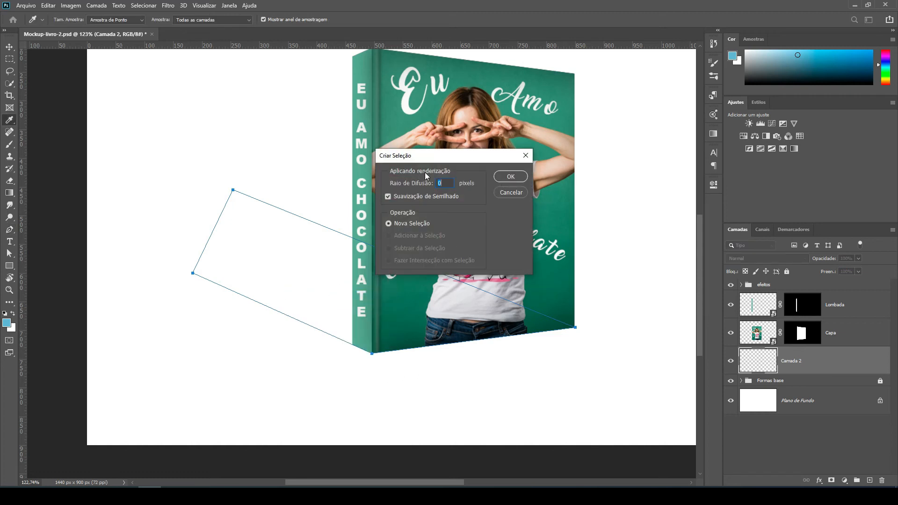
click(509, 177)
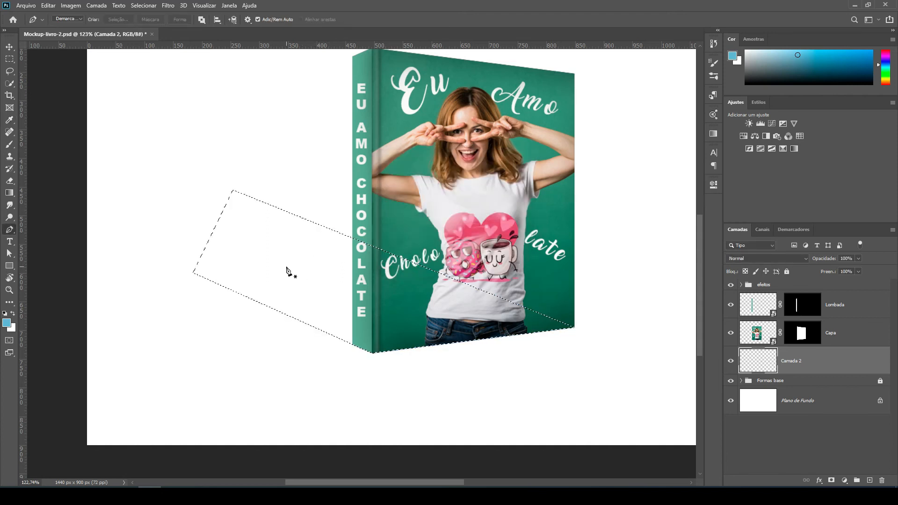
click(5, 313)
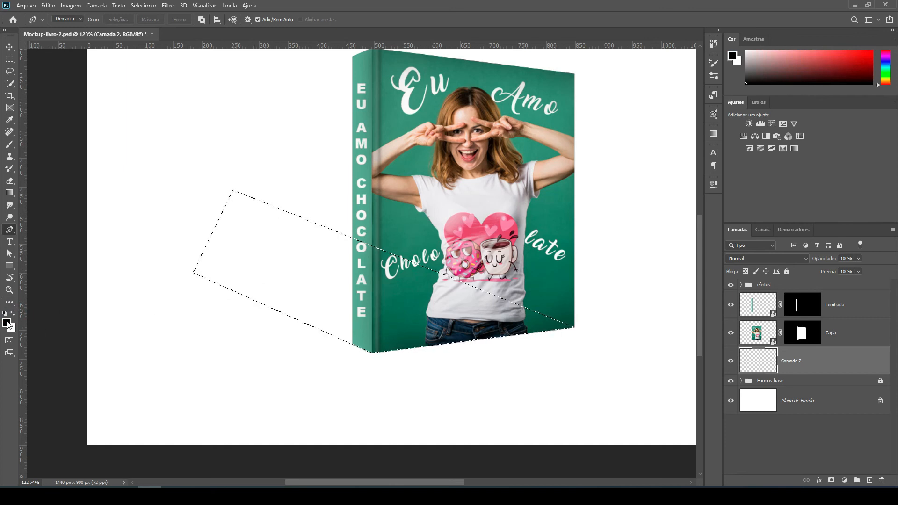
key(alt+BackSpace)
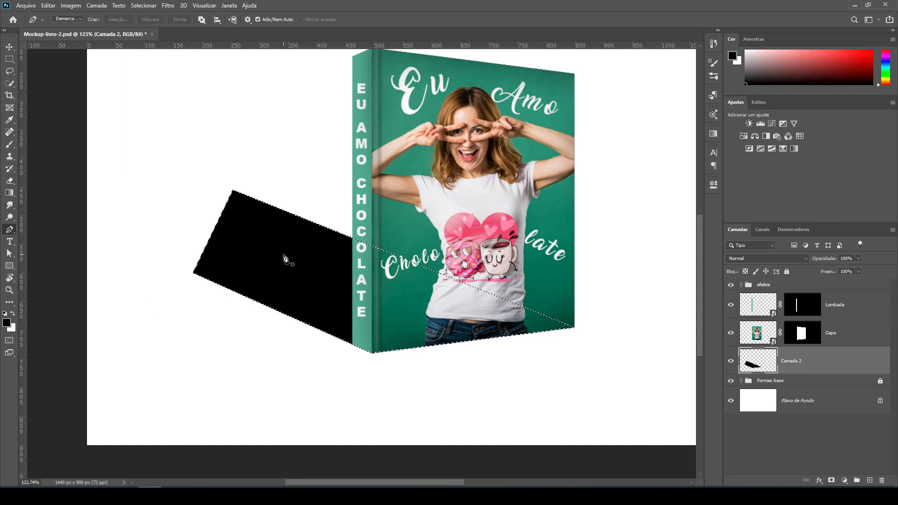
Rename the black shadow layer "sombra" and clear the selection.
double_click(790, 362)
text(som)
key(Return)
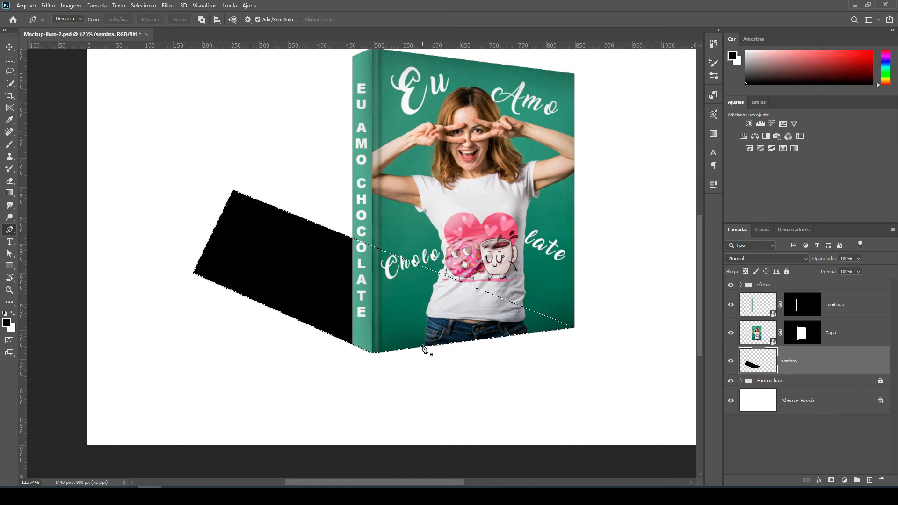
click(146, 6)
click(152, 24)
Apply a Gaussian Blur with a 4-pixel radius to the "sombra" layer.
key(ctrl+0)
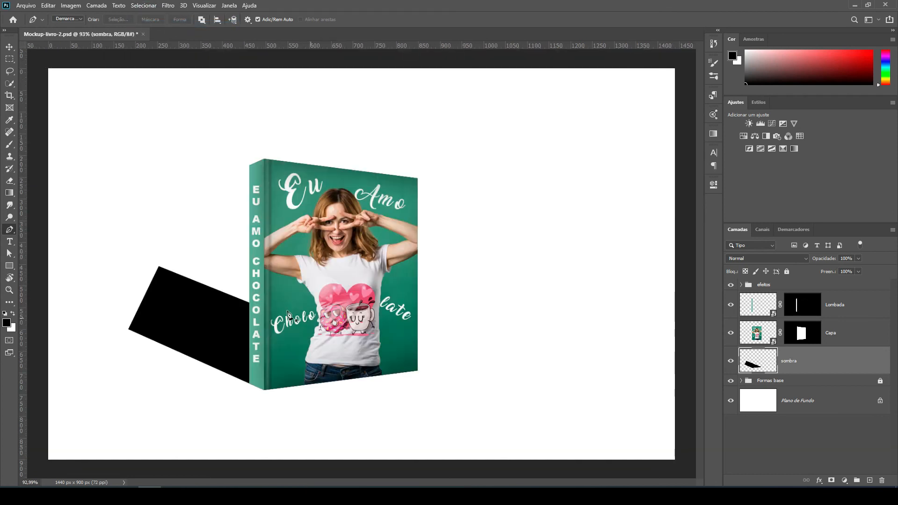
scroll(137, 313, up, 3)
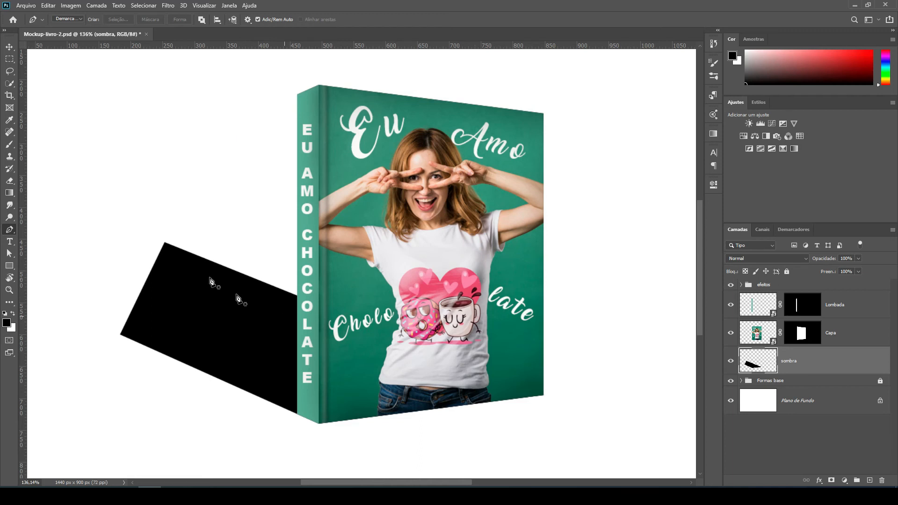
click(9, 46)
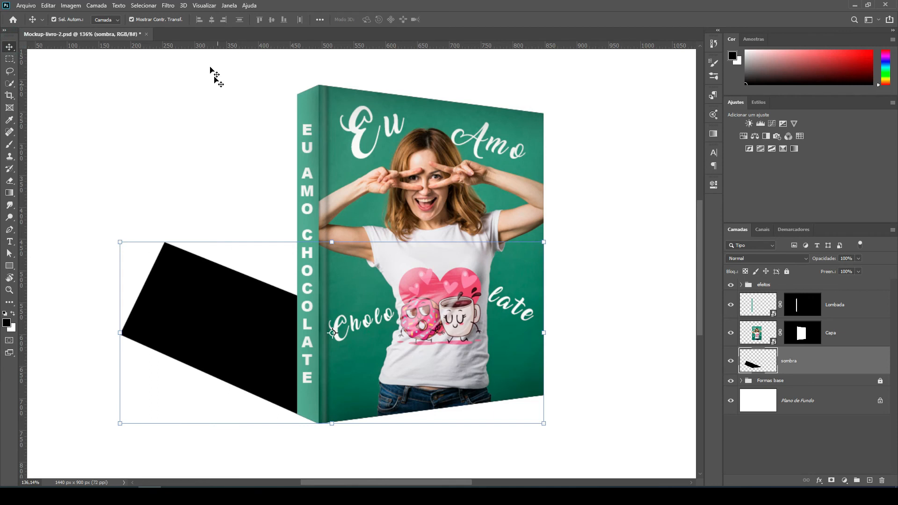
click(168, 5)
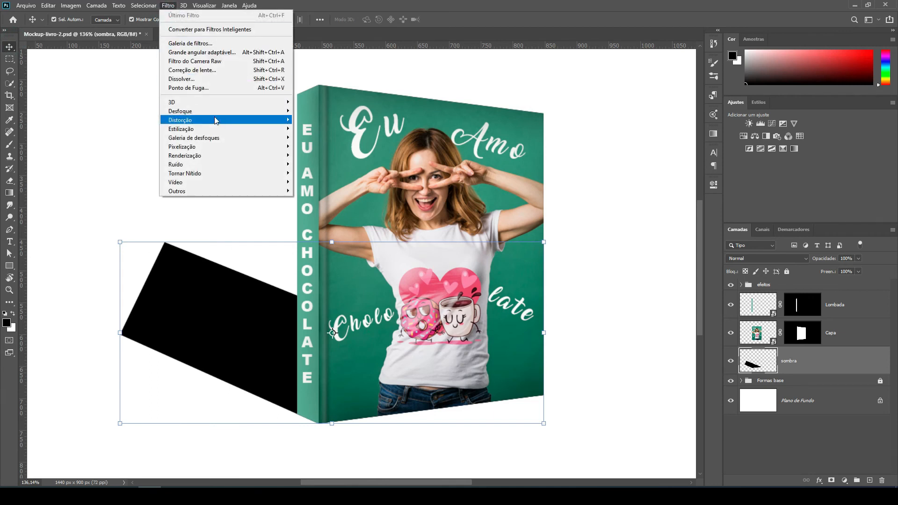
mouse_move(264, 112)
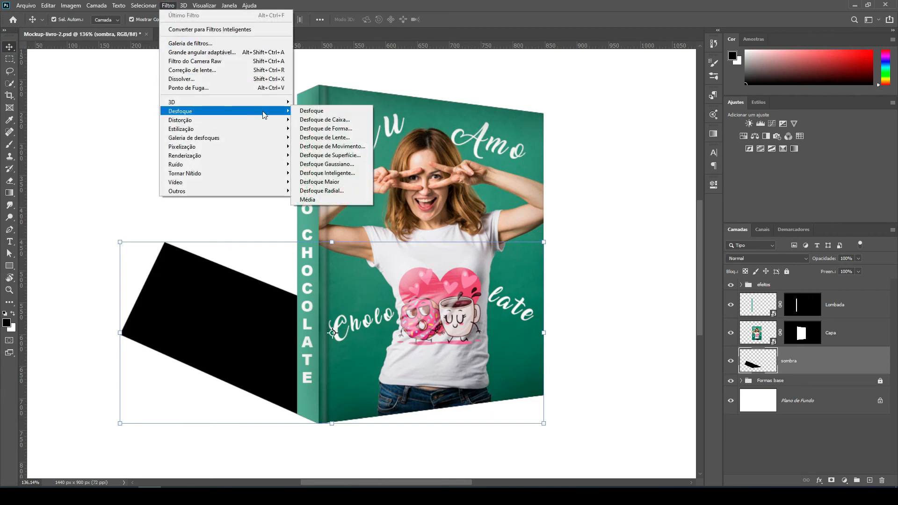
click(346, 165)
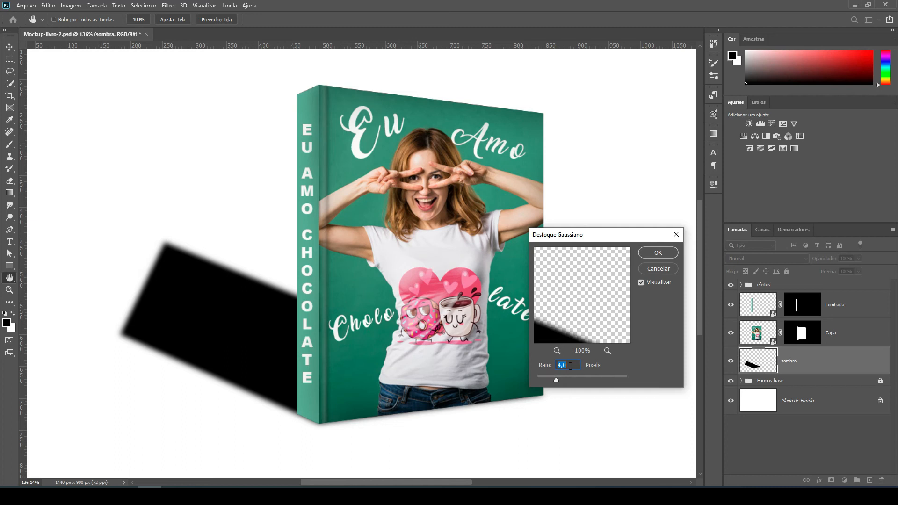
text(3)
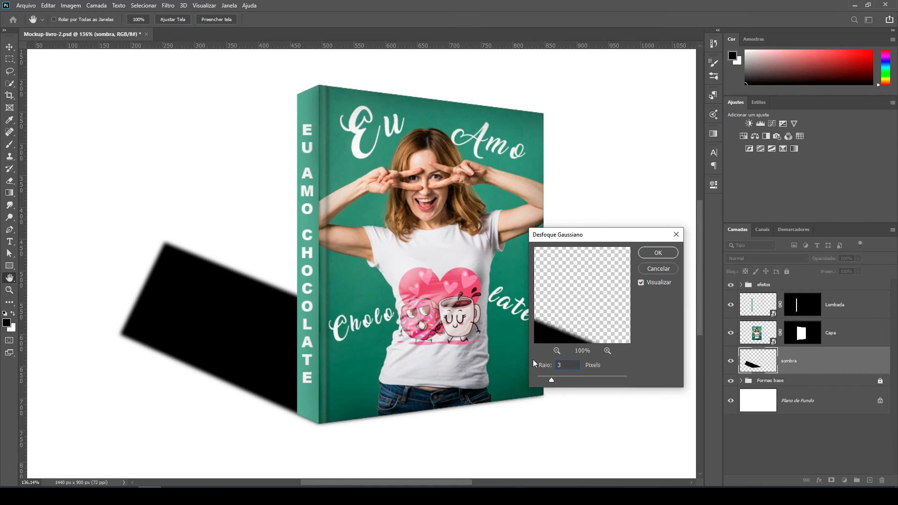
drag(569, 364, 552, 368)
text(4)
click(656, 255)
key(v)
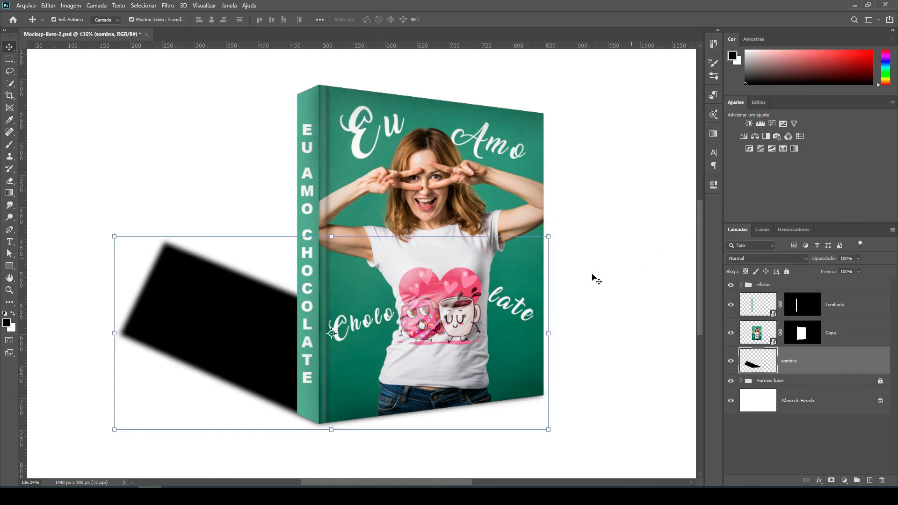
Add a layer mask to the "sombra" layer.
scroll(541, 308, down, 3)
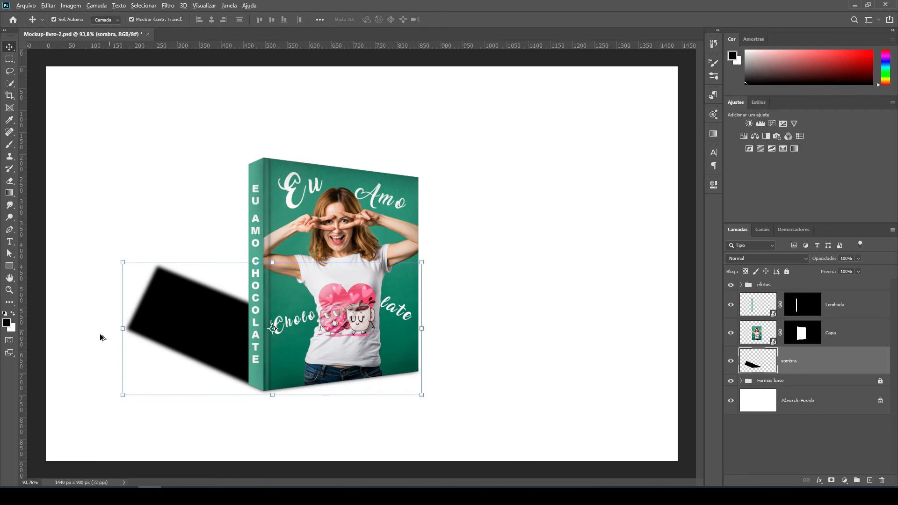
scroll(101, 345, up, 3)
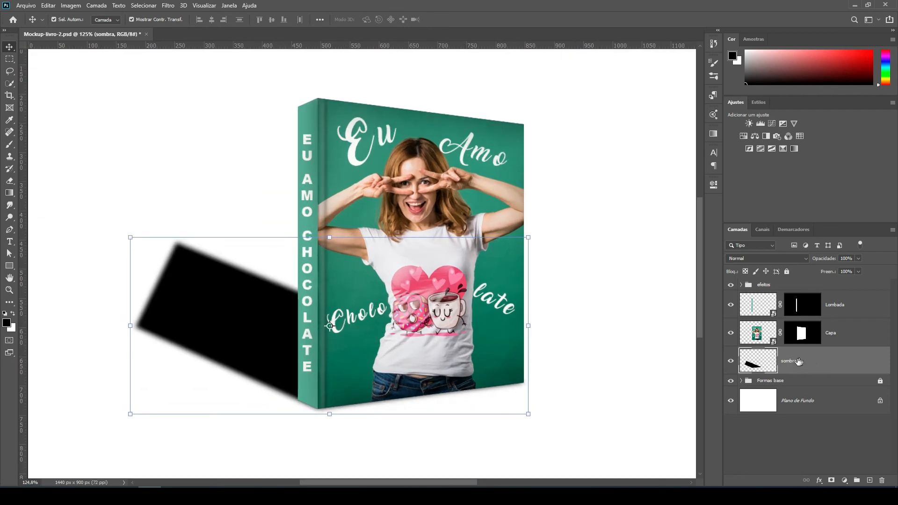
click(831, 481)
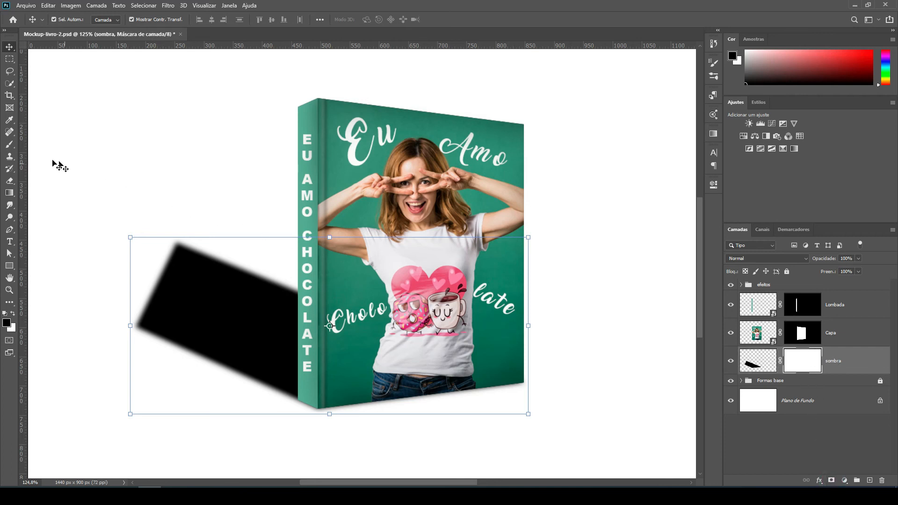
Paint the "sombra" mask with a soft black 600-pixel brush along the shadow's far upper side to fade it out.
click(13, 149)
right_click(12, 149)
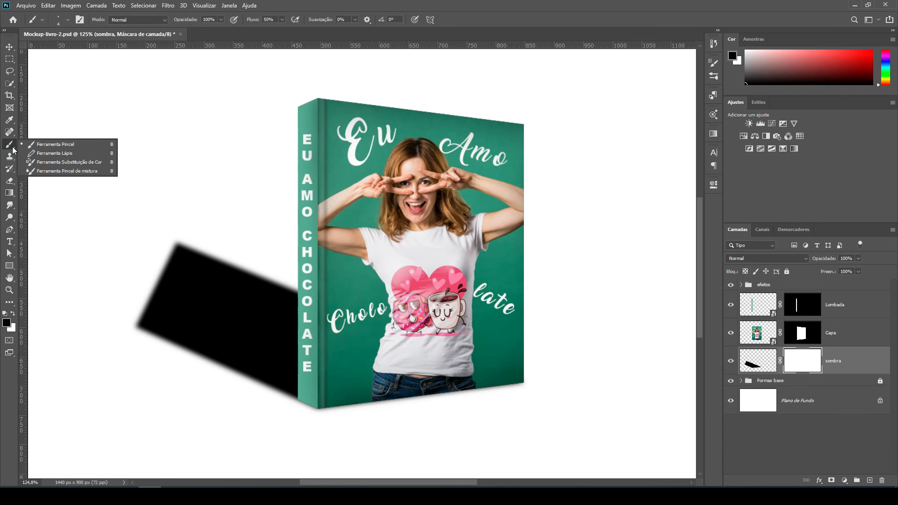
click(68, 145)
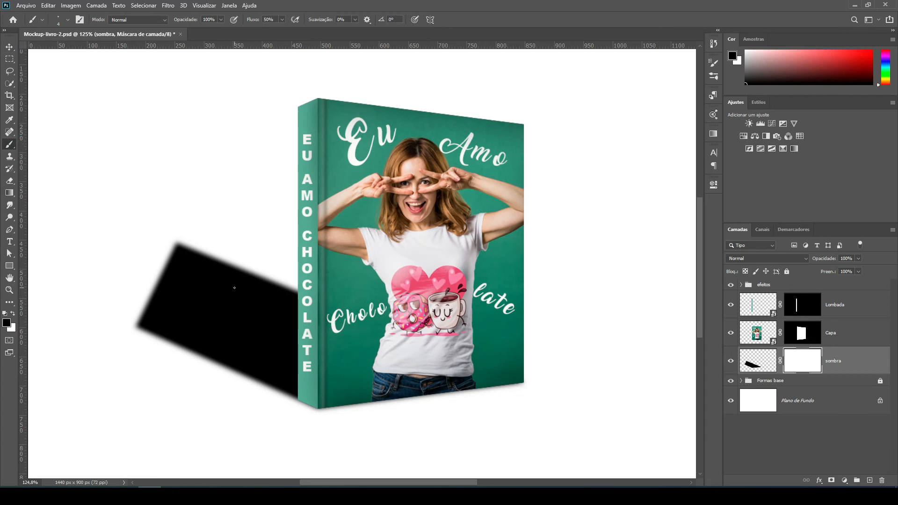
key(bracketright)
key(bracketright)
key(bracketright)
key(bracketright)
key(bracketright)
key(bracketright)
key(bracketright)
key(bracketright)
key(bracketright)
key(bracketright)
key(bracketright)
key(bracketright)
key(bracketright)
key(bracketright)
key(bracketright)
key(bracketright)
key(bracketright)
key(bracketright)
key(bracketright)
key(bracketright)
key(bracketright)
key(bracketright)
key(bracketright)
key(bracketright)
key(bracketright)
key(bracketright)
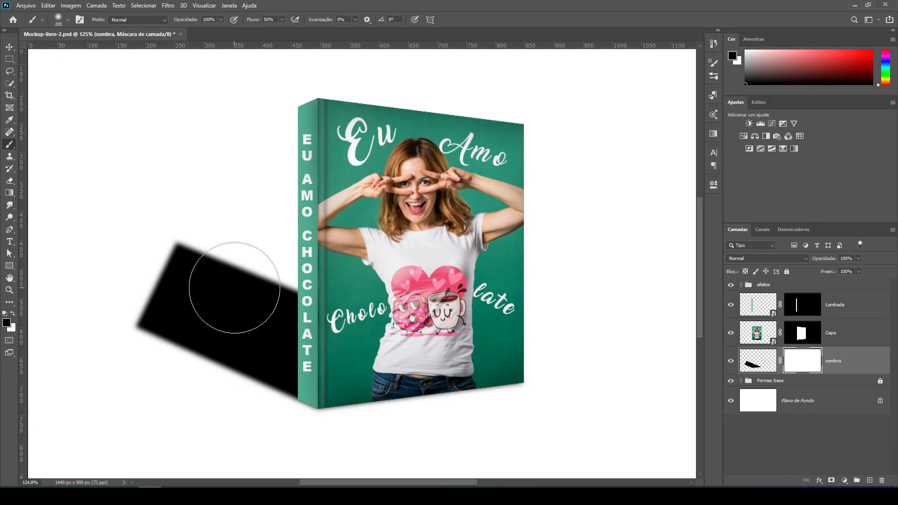
key(bracketleft)
key(bracketleft)
key(bracketleft)
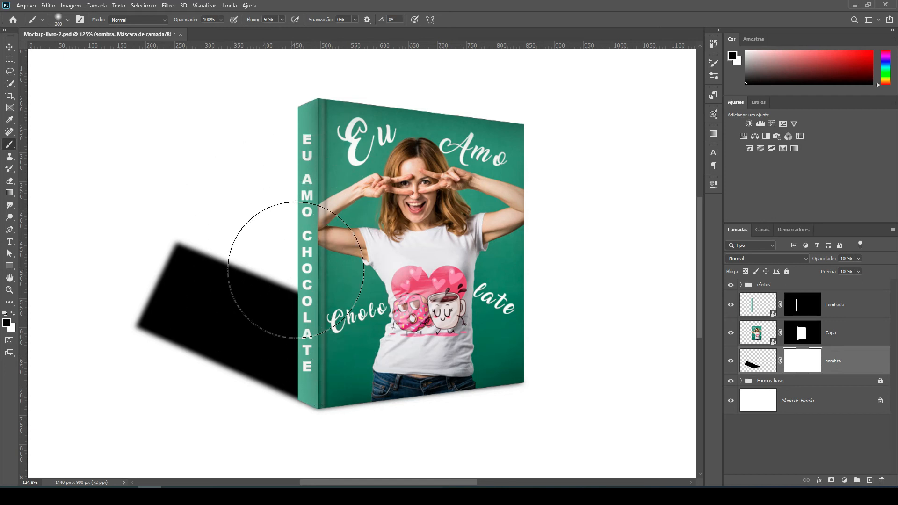
key(ctrl+0)
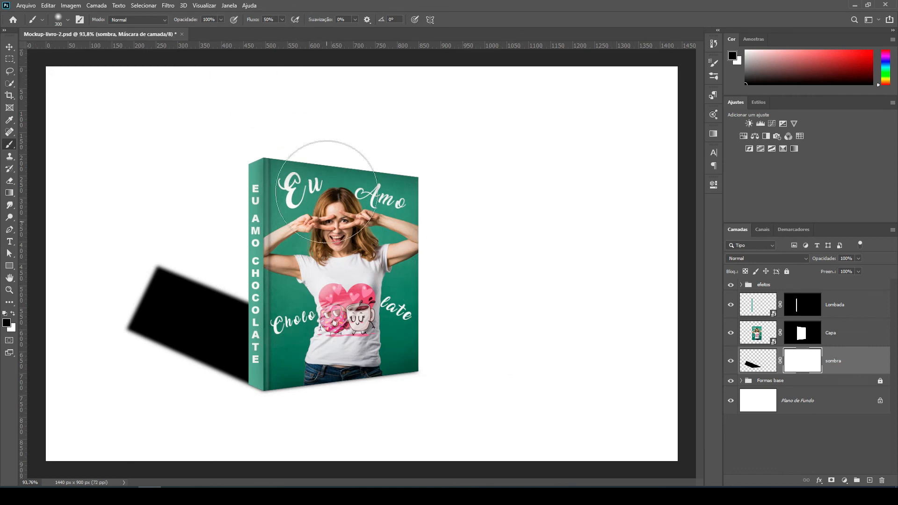
key(bracketright)
key(bracketright)
key(bracketright)
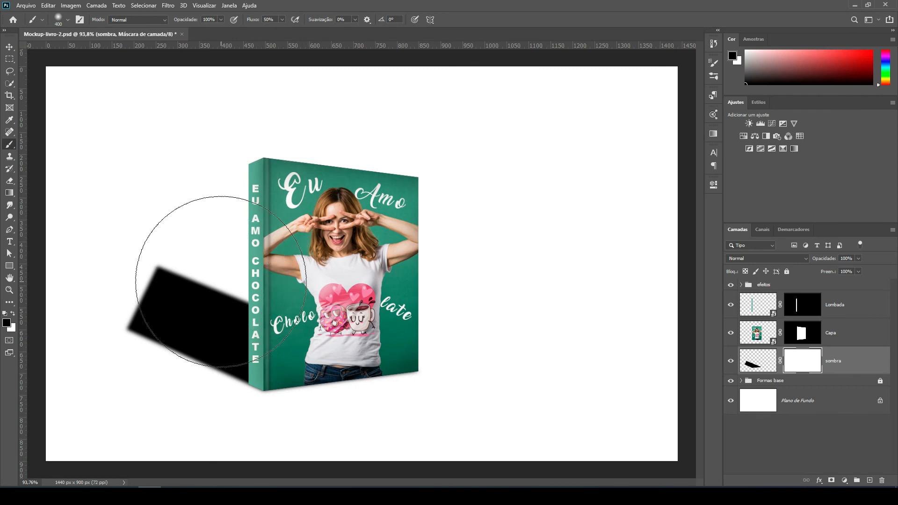
scroll(572, 298, down, 2)
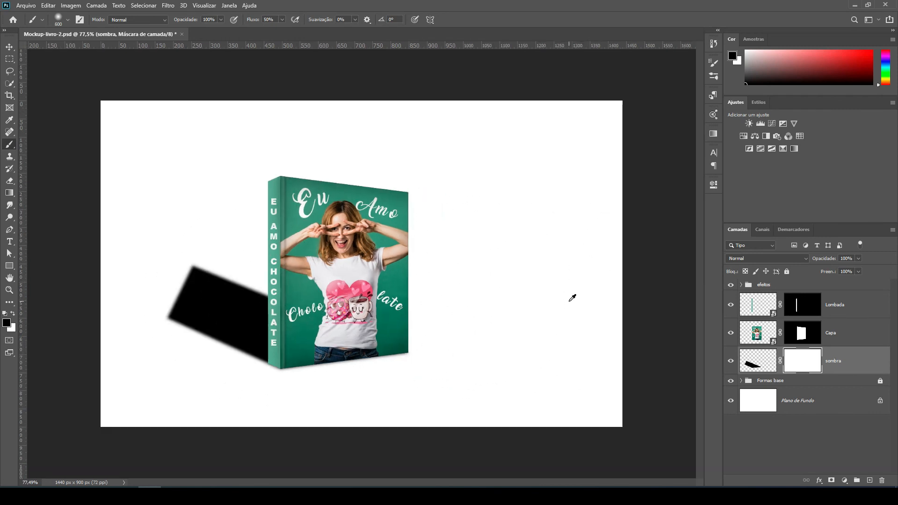
scroll(572, 297, down, 2)
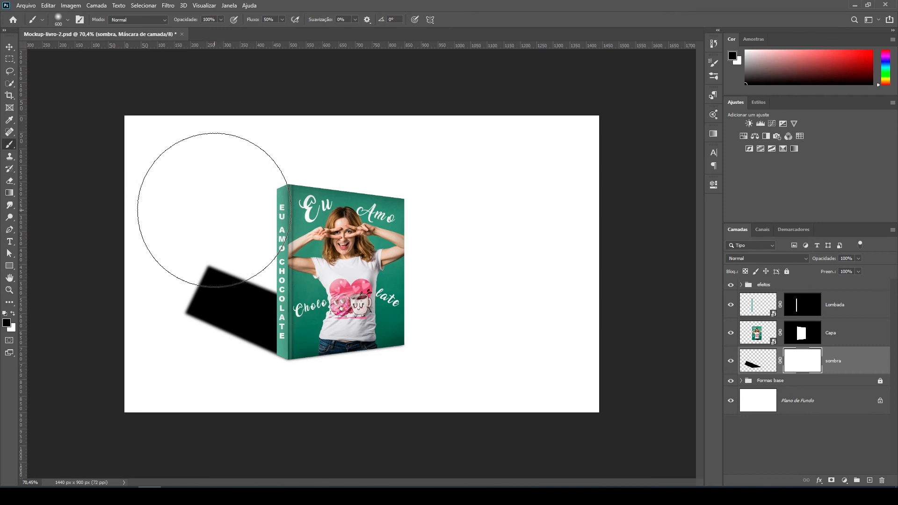
click(214, 210)
click(218, 226)
click(217, 226)
click(224, 217)
click(264, 223)
drag(286, 222, 264, 216)
click(271, 211)
click(246, 205)
click(188, 221)
click(190, 226)
click(174, 235)
click(174, 217)
click(216, 201)
click(270, 236)
click(270, 231)
Reduce the brush to 300 pixels and mask out more of the shadow's far edge and the area beside the spine.
key(bracketleft)
key(bracketleft)
key(bracketleft)
key(bracketleft)
key(bracketright)
key(bracketright)
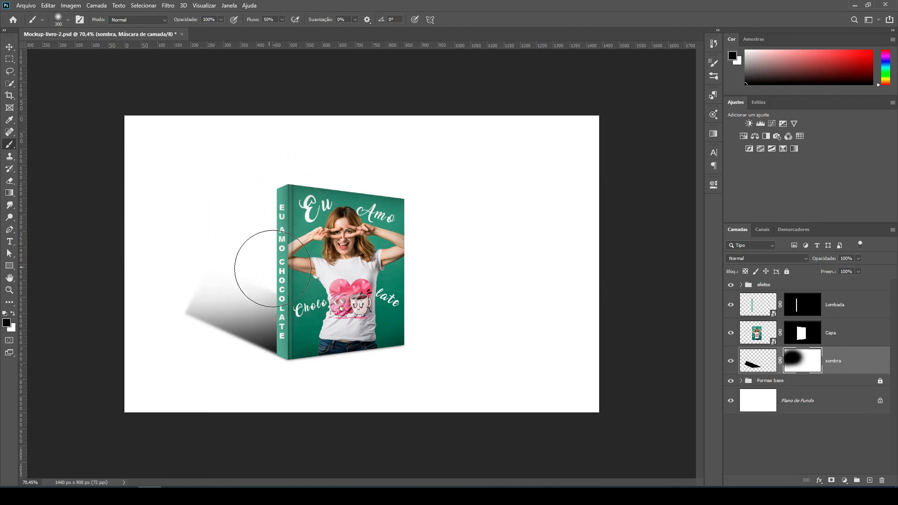
click(274, 276)
click(257, 266)
click(205, 257)
click(196, 258)
click(207, 258)
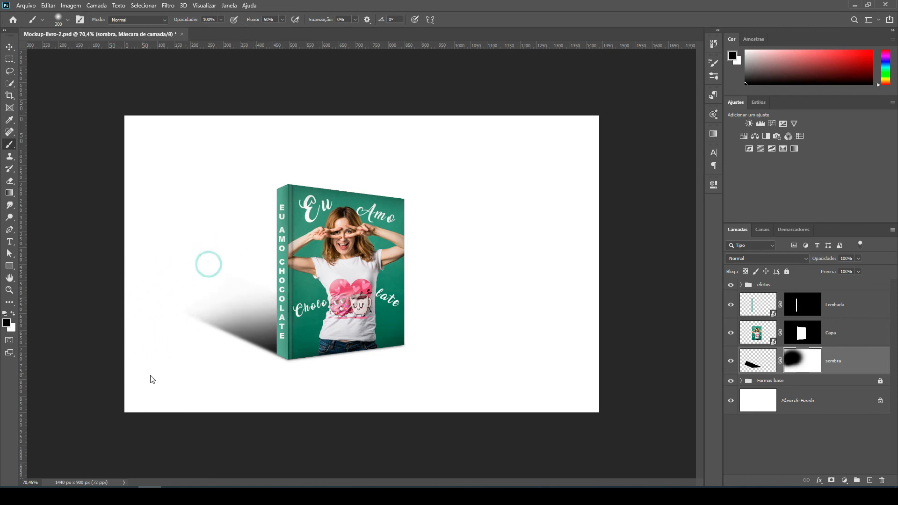
scroll(145, 346, up, 3)
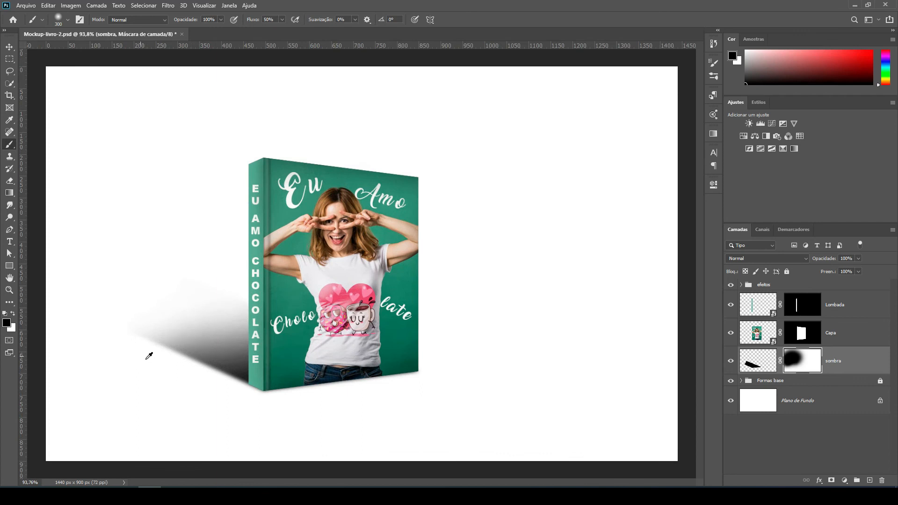
drag(401, 327, 507, 317)
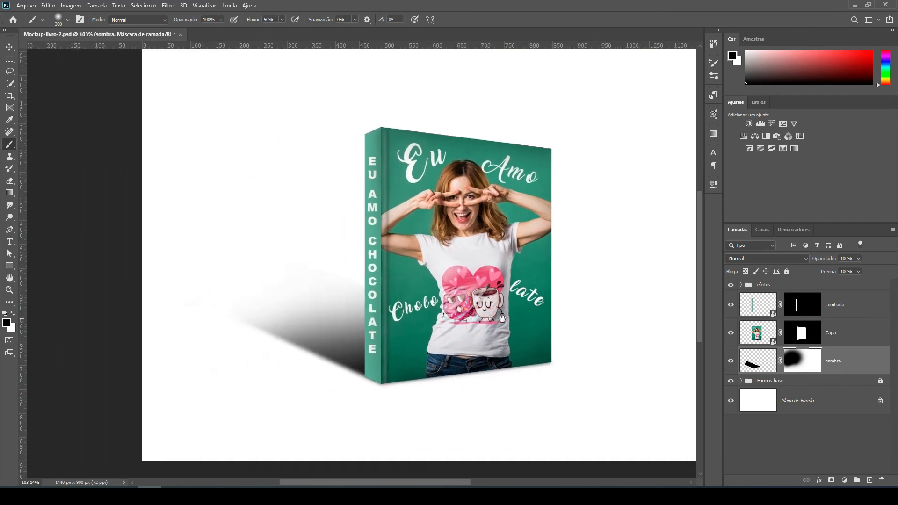
Set the brush opacity to 50% and lighten the darkest shadow area beside the spine's lower corner on the "sombra" mask.
click(236, 329)
click(213, 19)
mouse_move(282, 318)
mouse_down()
mouse_move(310, 323)
mouse_move(275, 248)
mouse_up()
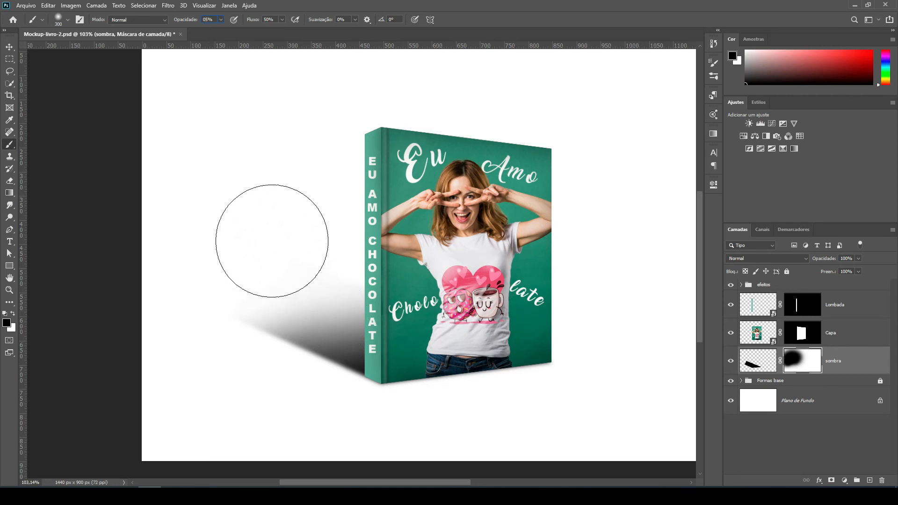
key(5)
scroll(272, 241, down, 2)
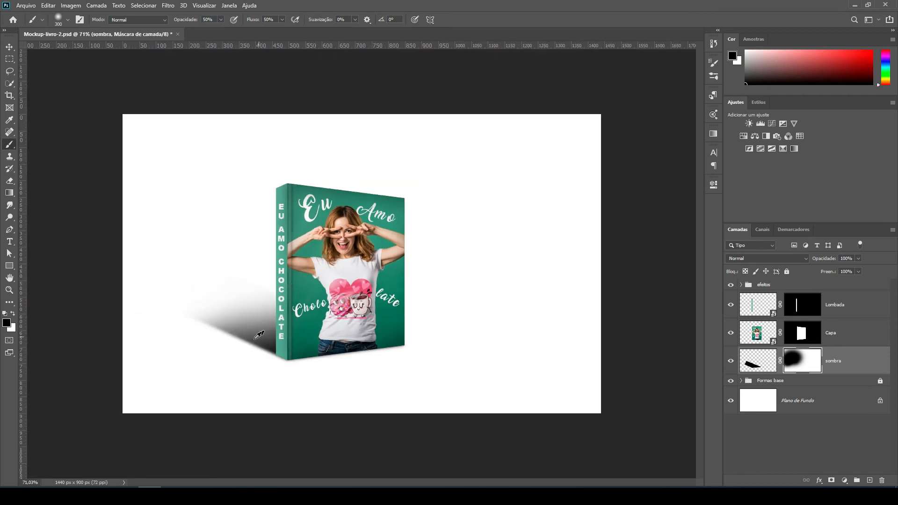
scroll(213, 355, up, 2)
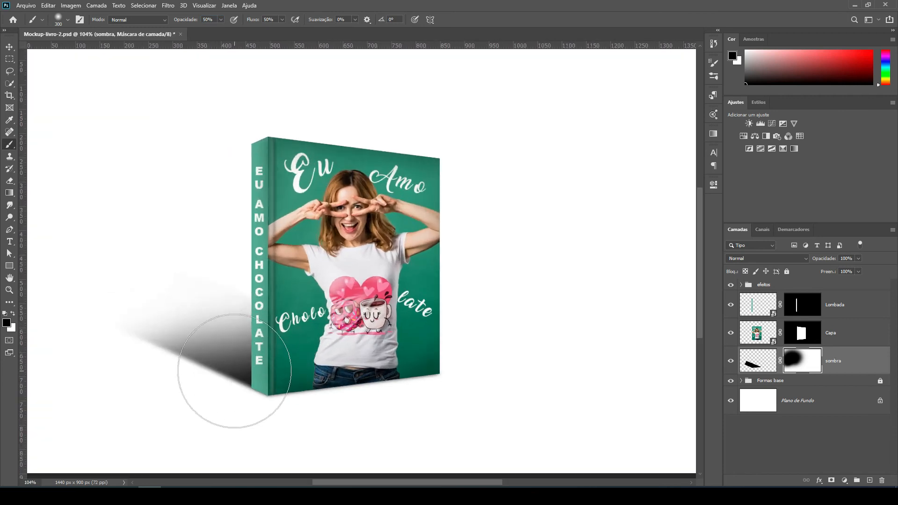
drag(234, 373, 239, 391)
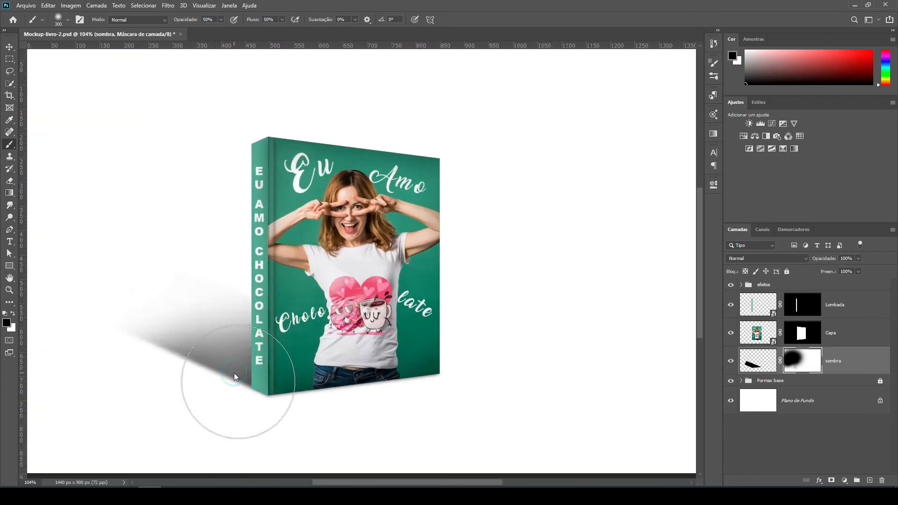
Soften the shadow's lower edge by painting black at 50% opacity along it on the "sombra" mask.
scroll(479, 336, down, 2)
scroll(111, 300, up, 4)
scroll(422, 312, down, 2)
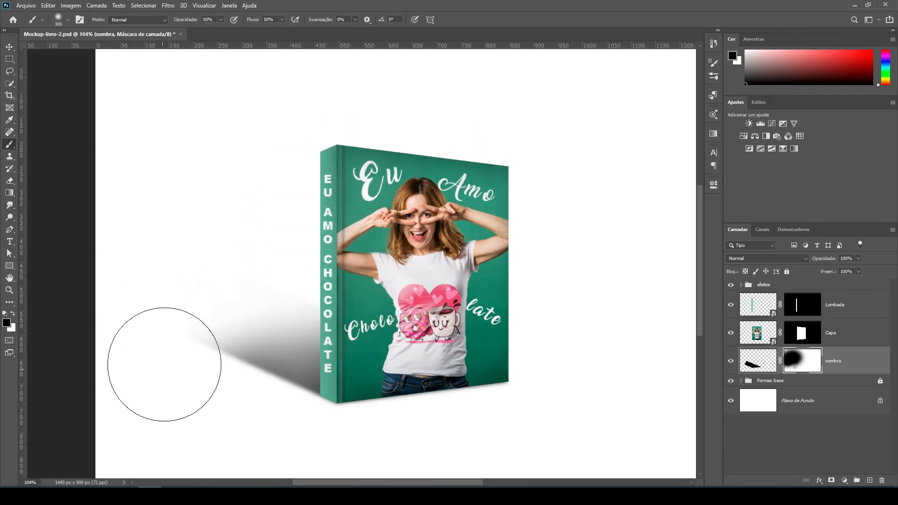
mouse_move(204, 408)
mouse_down()
mouse_move(216, 405)
mouse_move(288, 434)
mouse_up()
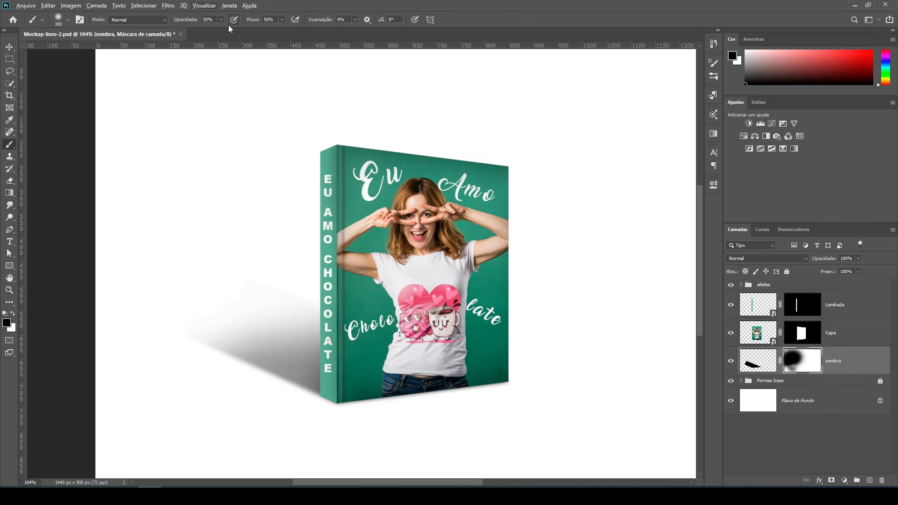
Set the "sombra" layer's opacity to 90%.
scroll(420, 316, down, 3)
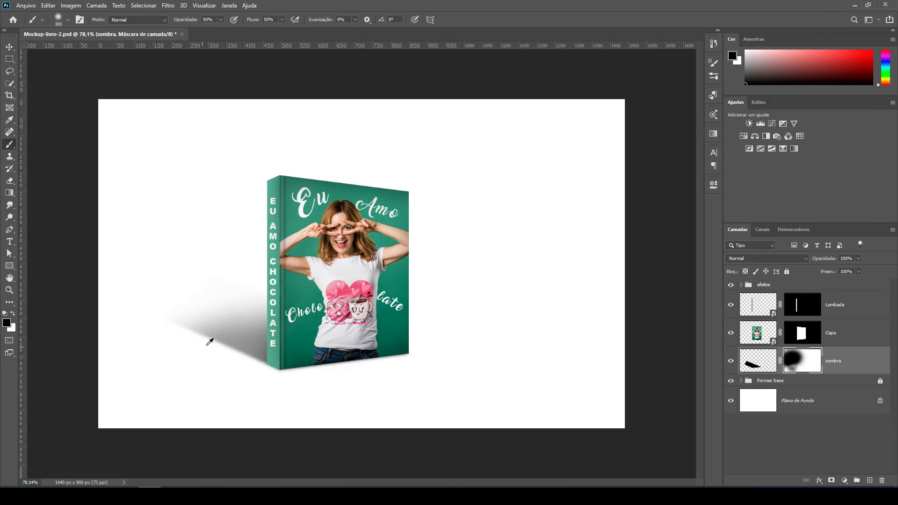
scroll(176, 310, up, 4)
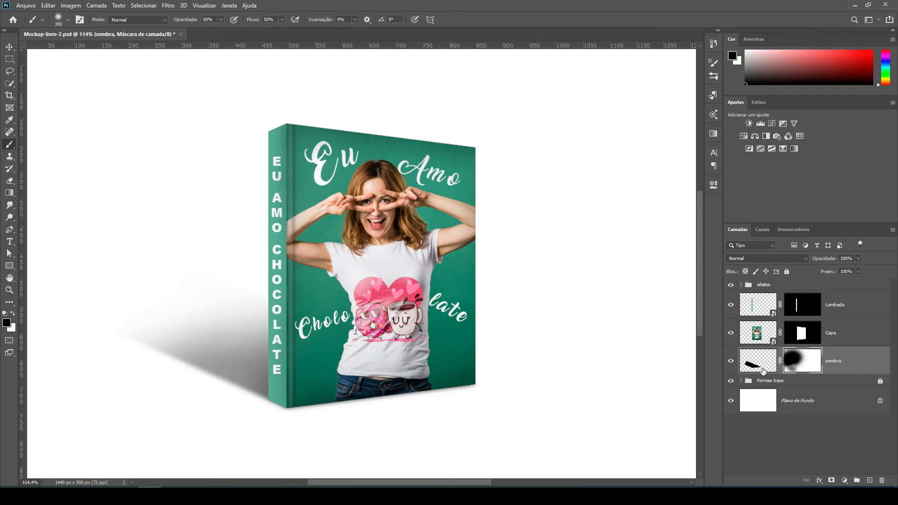
click(849, 258)
text(90)
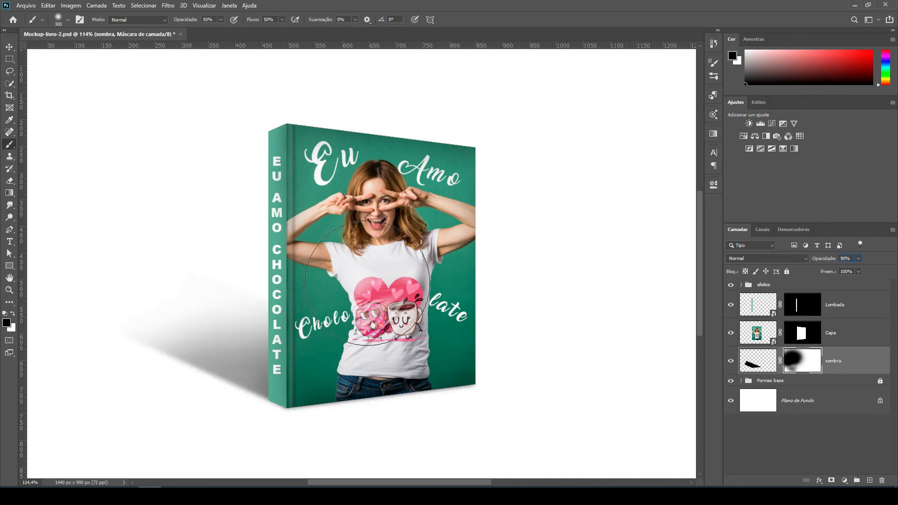
Inspect the book's base up close and add a new empty layer directly beneath "sombra".
click(9, 49)
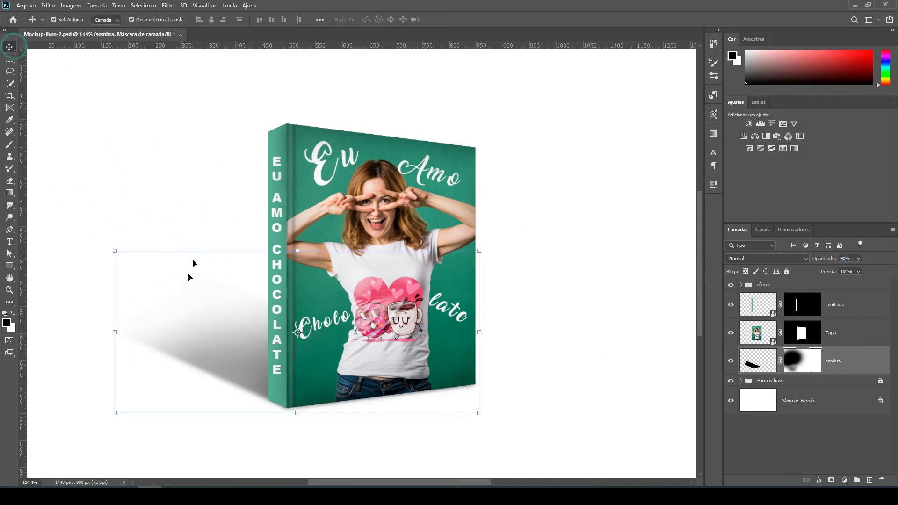
scroll(171, 411, up, 5)
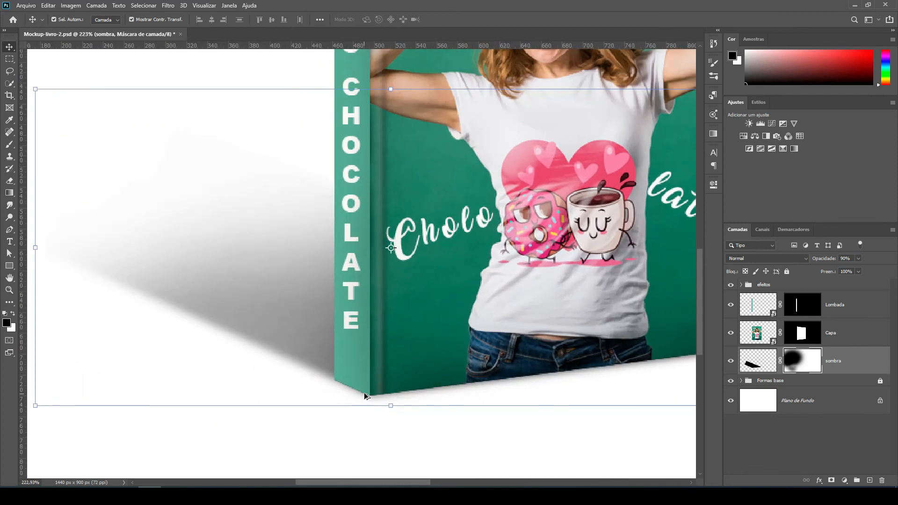
scroll(359, 393, up, 2)
scroll(339, 390, up, 2)
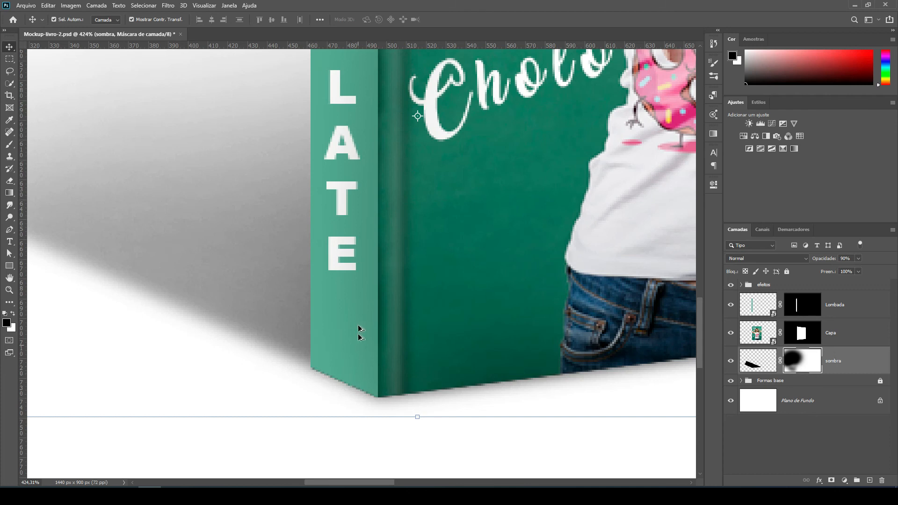
scroll(360, 333, down, 4)
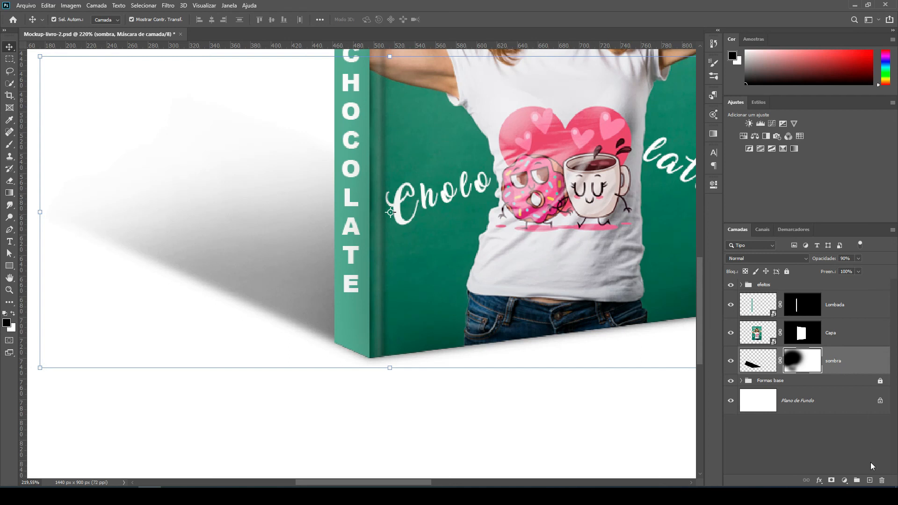
click(870, 481)
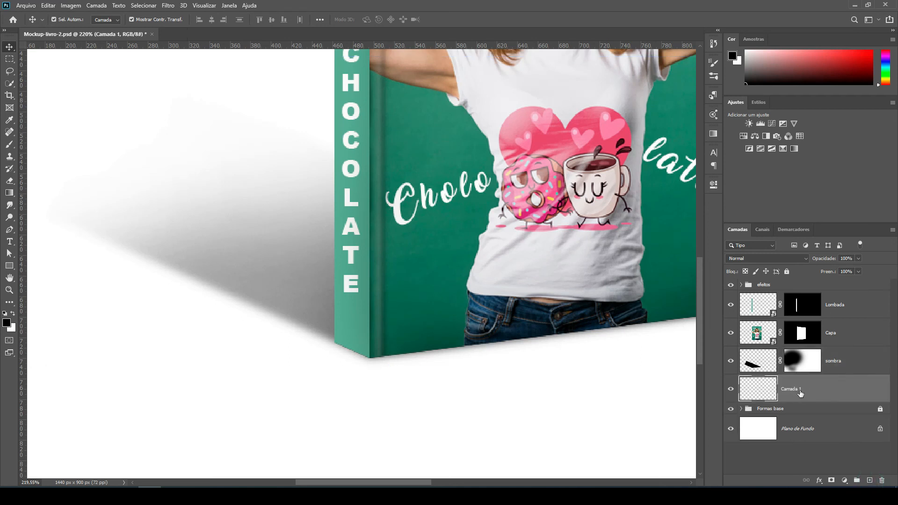
Choose the Brush tool and reduce it to 8 pixels for detail work at the spine's bottom corner.
click(13, 144)
click(38, 143)
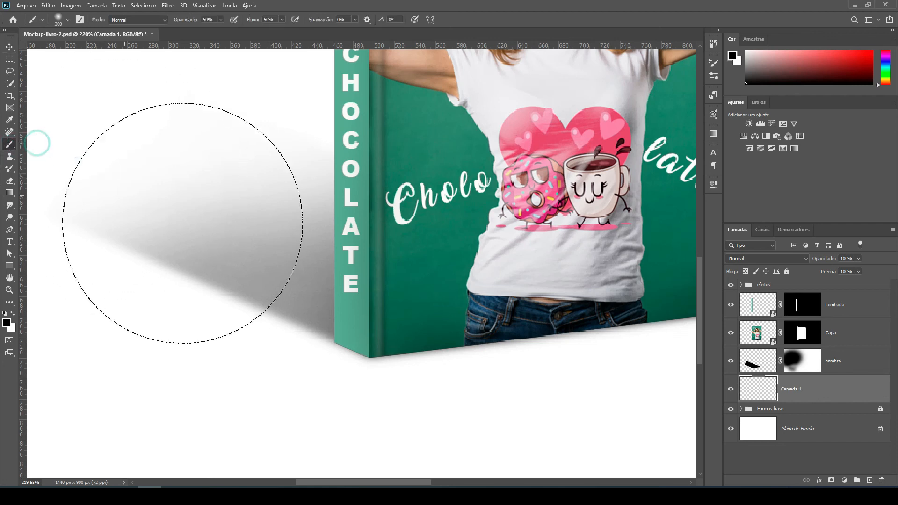
key(bracketleft)
key(bracketleft)
key(bracketleft)
key(bracketleft)
key(bracketleft)
key(bracketleft)
key(bracketleft)
key(bracketleft)
key(bracketleft)
key(bracketleft)
key(bracketleft)
key(bracketleft)
key(bracketleft)
key(bracketleft)
key(bracketleft)
key(bracketleft)
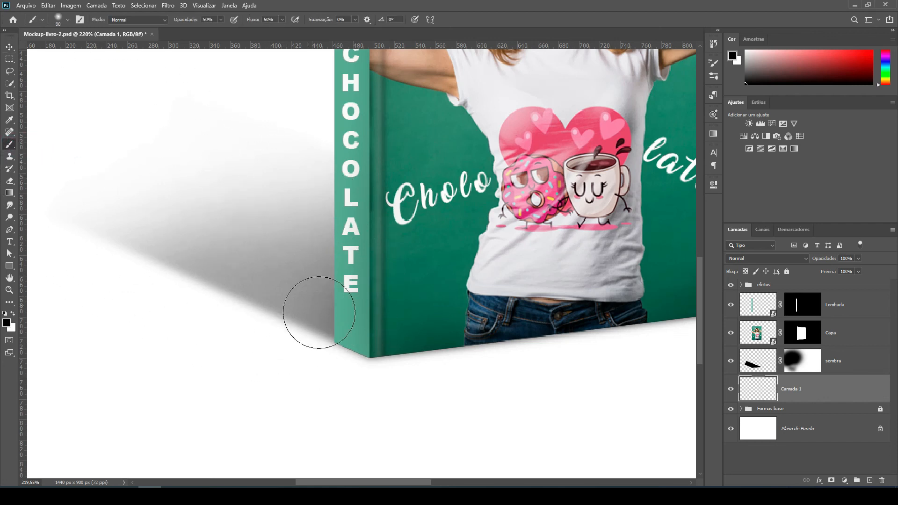
key(bracketleft)
key(bracketleft)
key(bracketleft)
key(bracketleft)
key(bracketleft)
scroll(369, 330, up, 10)
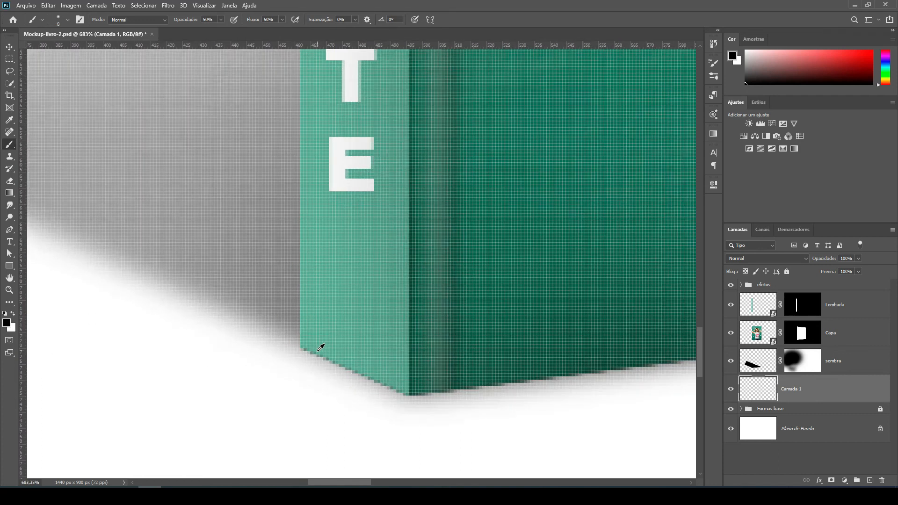
scroll(321, 347, down, 1)
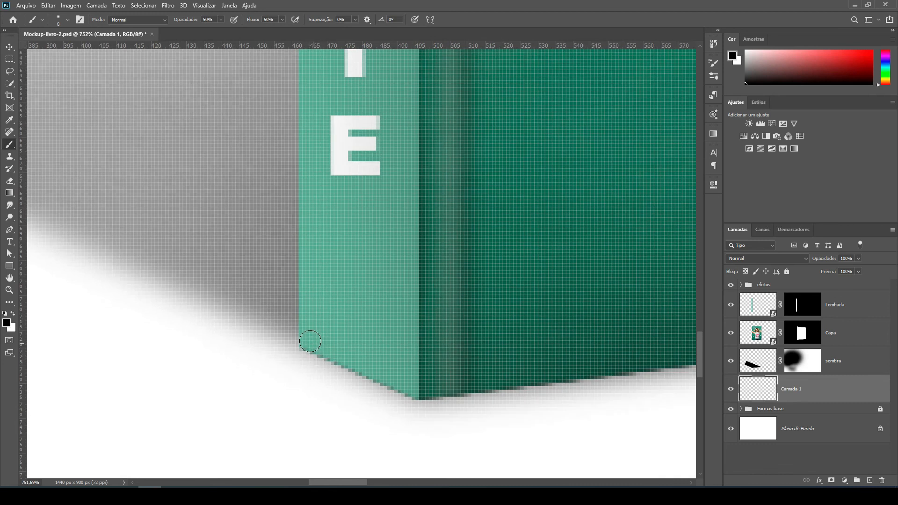
scroll(307, 346, up, 1)
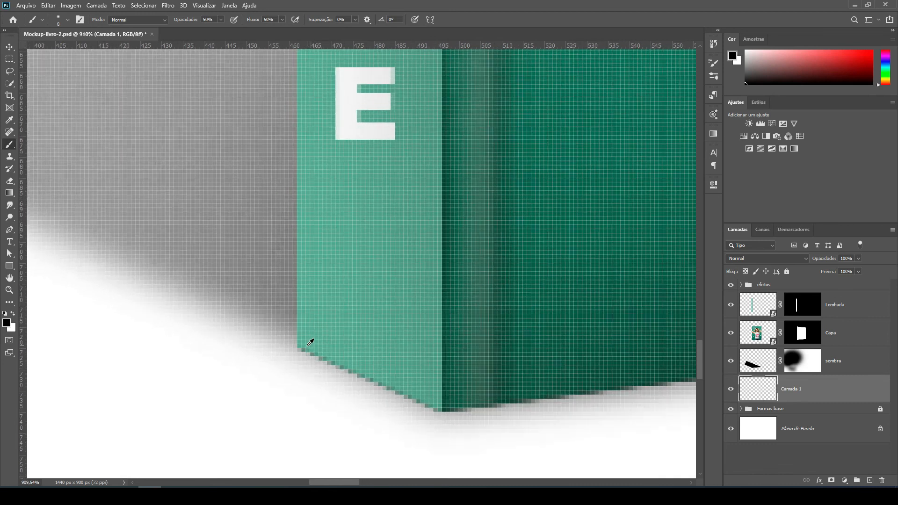
Paint a thin black contact line along the spine's bottom edge with a 4-pixel brush at 100% opacity.
key(bracketleft)
drag(303, 348, 325, 354)
key(ctrl+z)
drag(190, 24, 223, 25)
key(bracketleft)
key(bracketleft)
key(bracketleft)
mouse_move(300, 346)
mouse_down()
mouse_move(441, 408)
mouse_move(308, 348)
mouse_up()
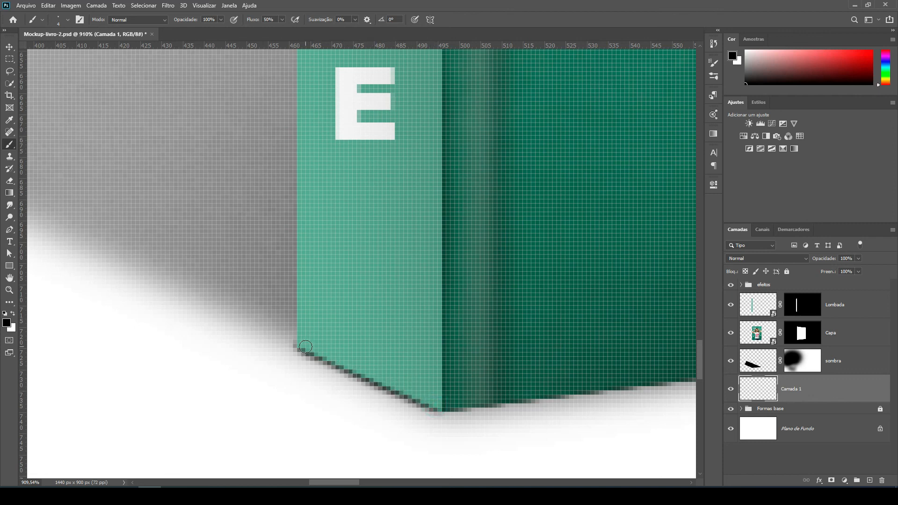
Continue the black contact line along the front cover's bottom edge with a small brush, using 2 pixels at the outer corner.
scroll(380, 341, down, 10)
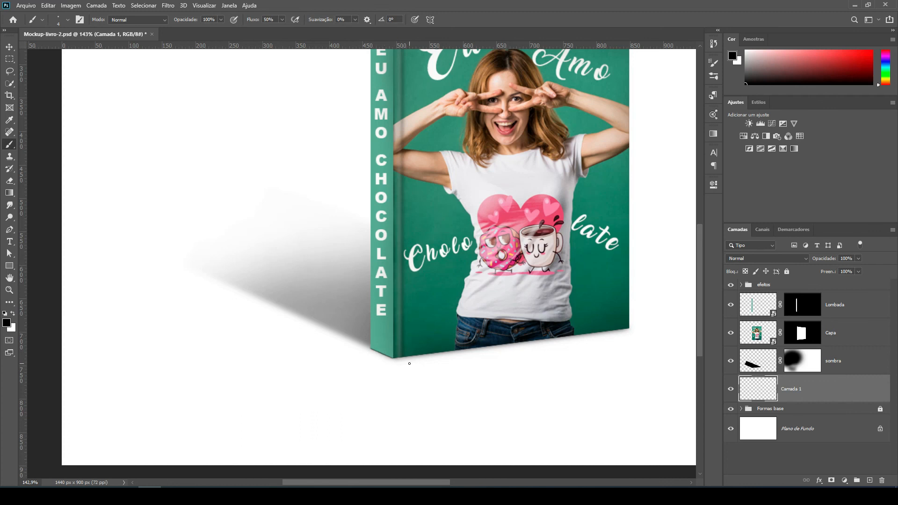
scroll(383, 355, up, 5)
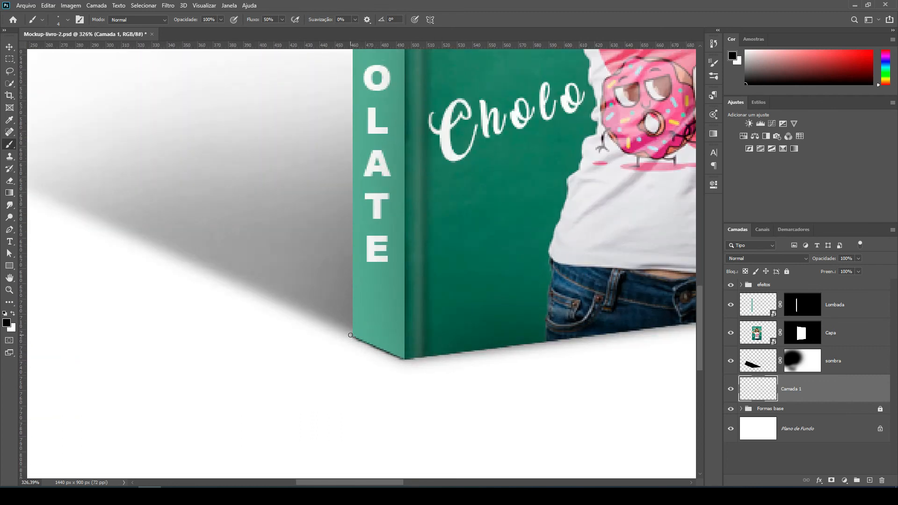
scroll(547, 337, right, 6)
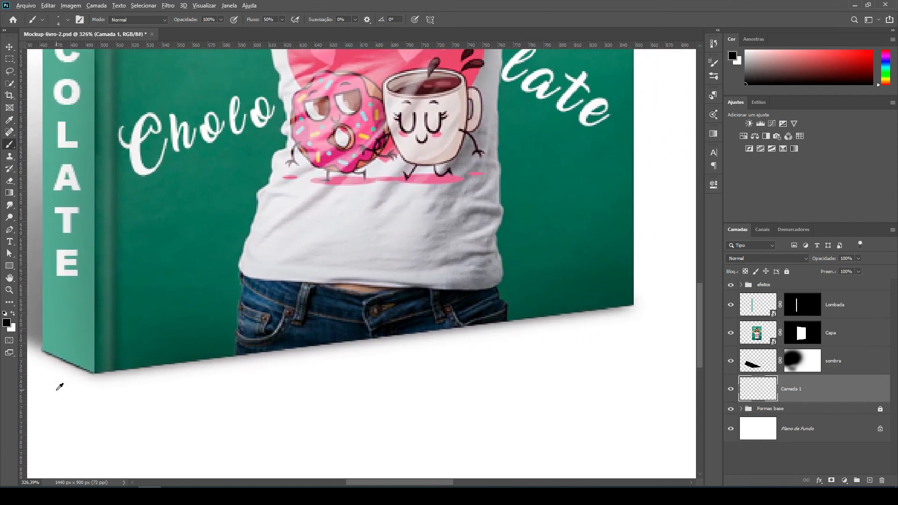
scroll(59, 387, up, 4)
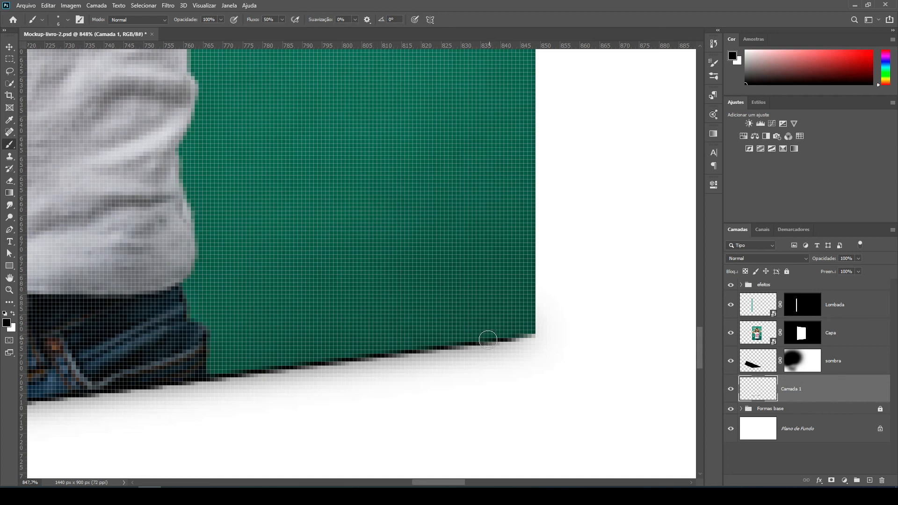
mouse_move(494, 338)
mouse_down()
mouse_move(531, 335)
mouse_move(518, 339)
mouse_up()
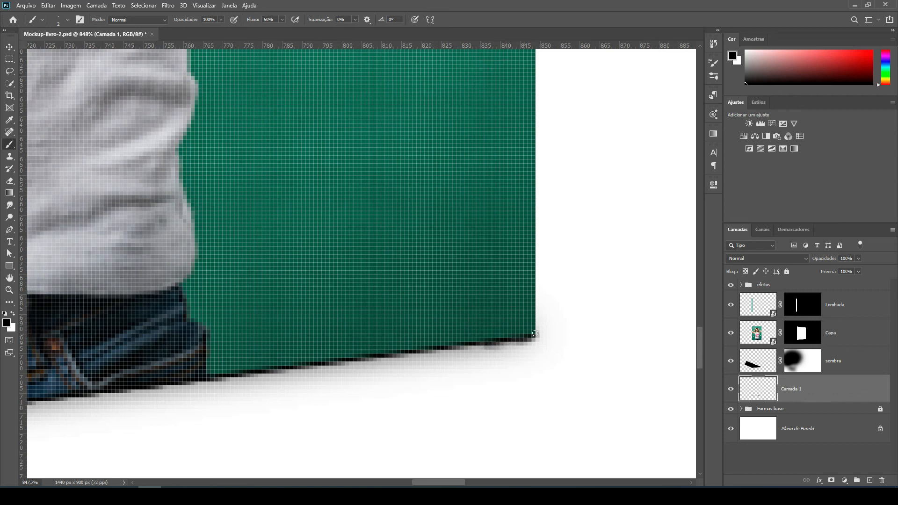
scroll(533, 334, down, 5)
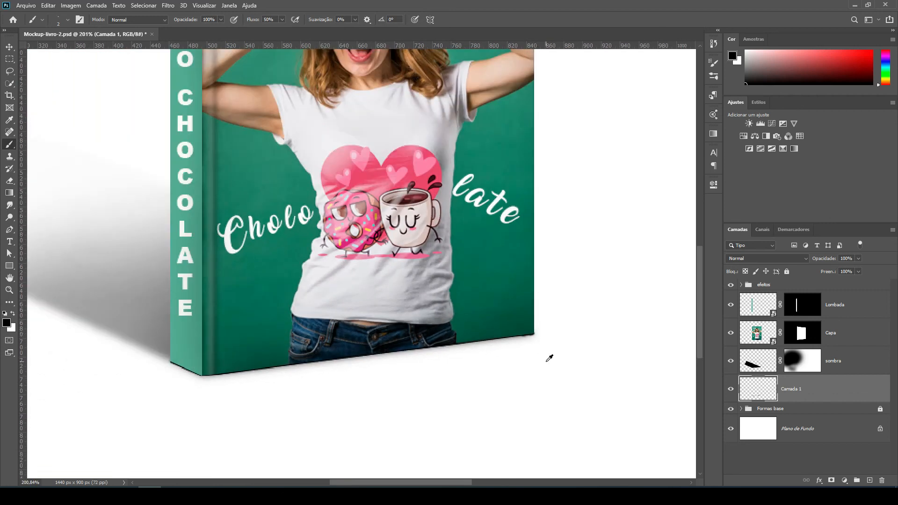
Erase the contact line's excess beyond the front cover's outer bottom corner with a reduced Eraser.
scroll(561, 346, up, 4)
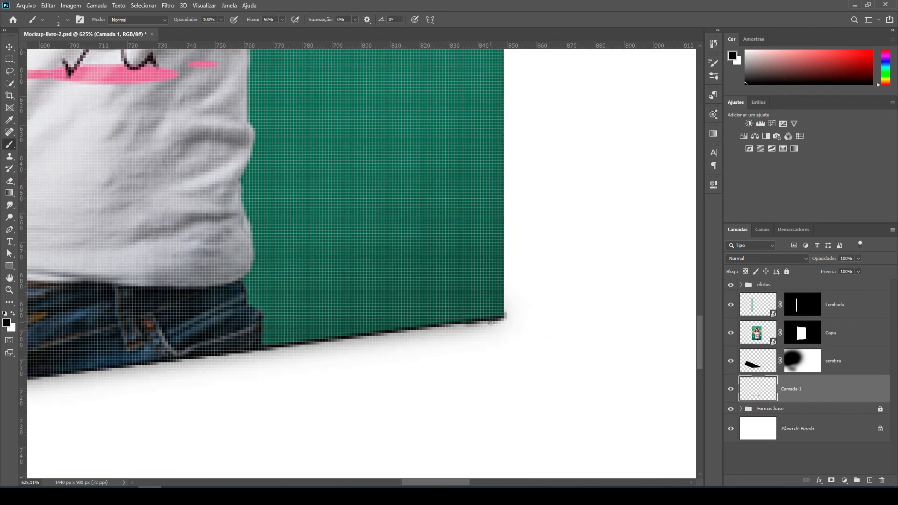
scroll(491, 322, up, 2)
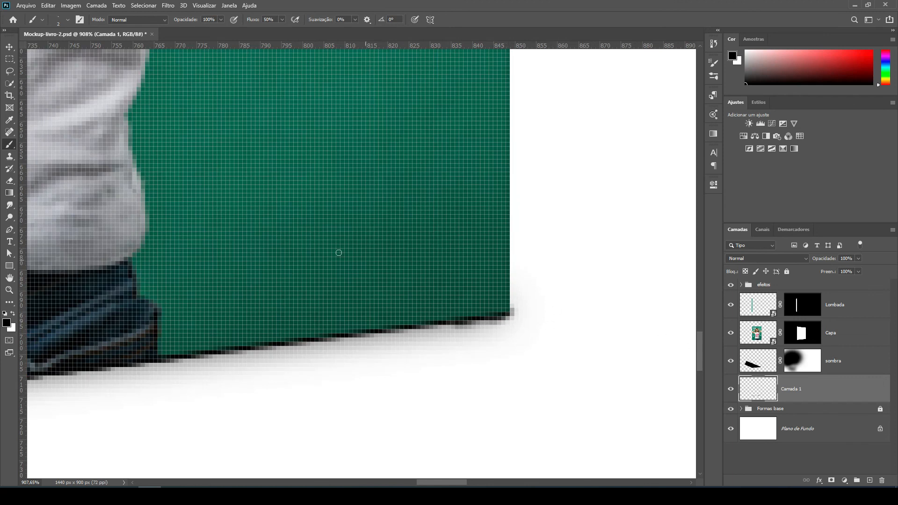
click(12, 187)
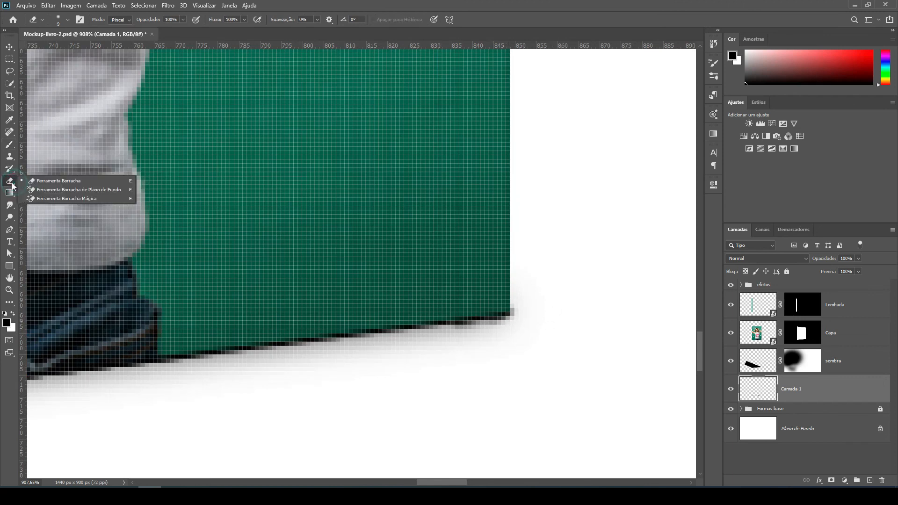
click(64, 184)
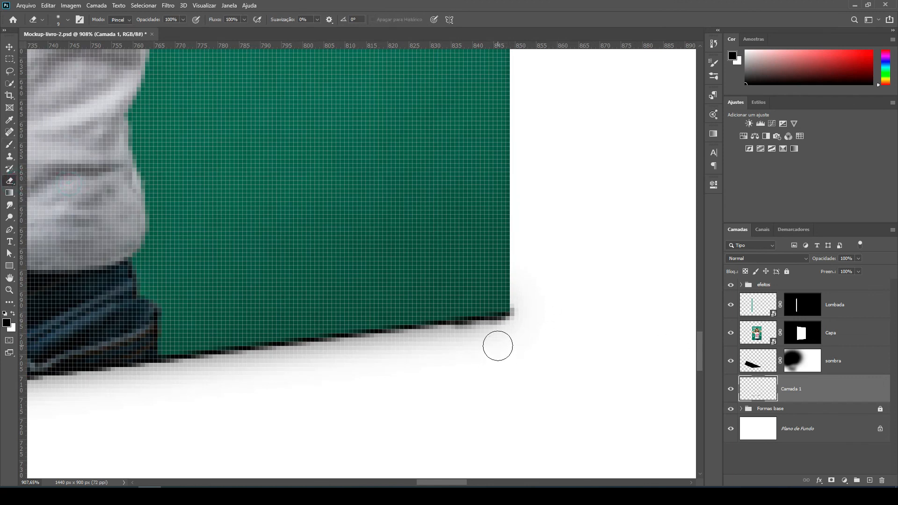
key(bracketleft)
key(bracketleft)
key(bracketleft)
key(bracketleft)
key(bracketleft)
drag(514, 307, 508, 333)
Retouch the contact line near the cover's outer bottom corner with a 2-pixel black brush.
click(10, 145)
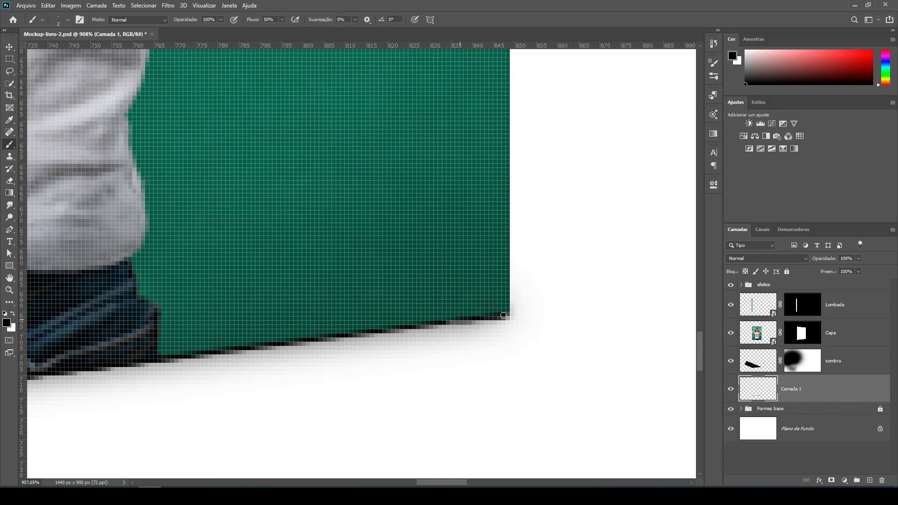
click(475, 316)
scroll(521, 376, down, 10)
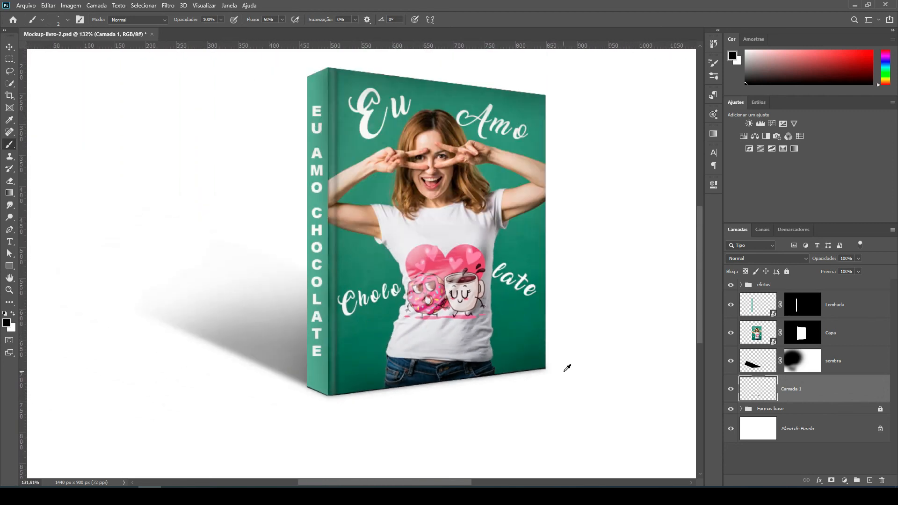
scroll(396, 334, down, 1)
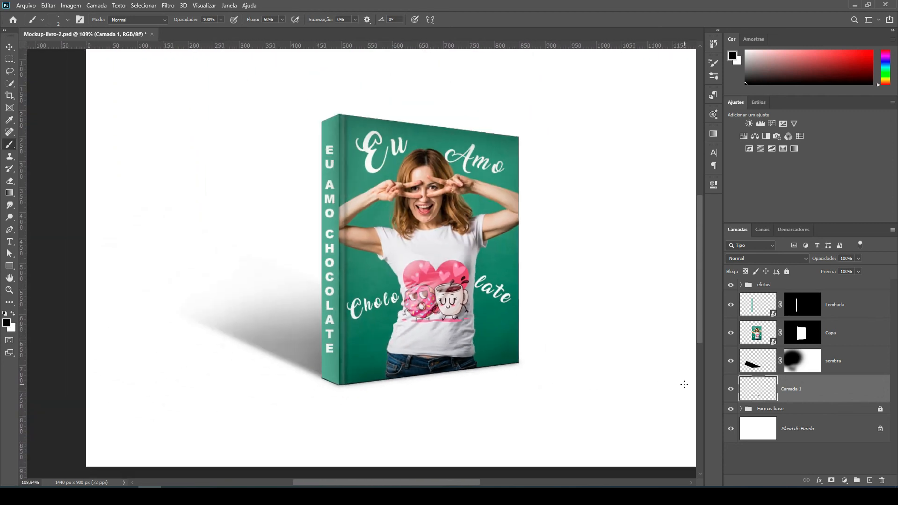
Set the contact-line layer's opacity to 80% and toggle its visibility to compare the book with and without it.
click(730, 394)
click(730, 393)
click(851, 258)
text(80)
click(731, 390)
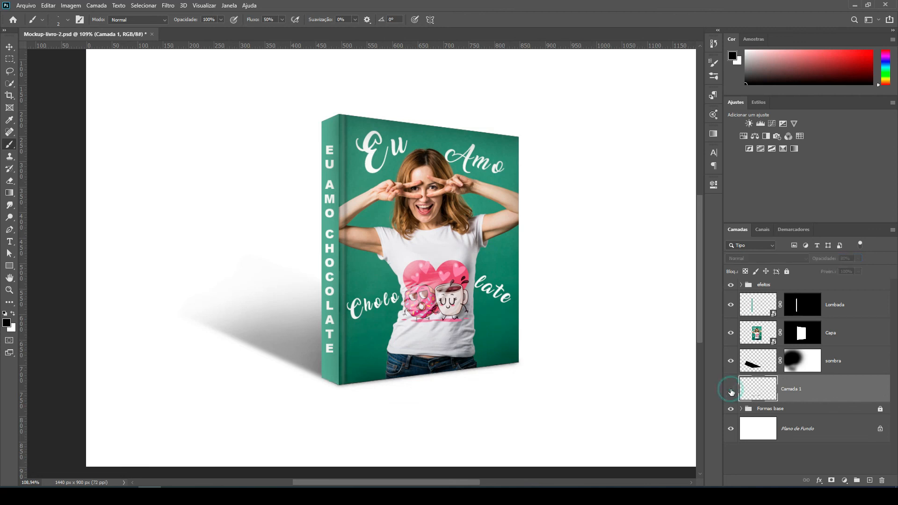
click(731, 390)
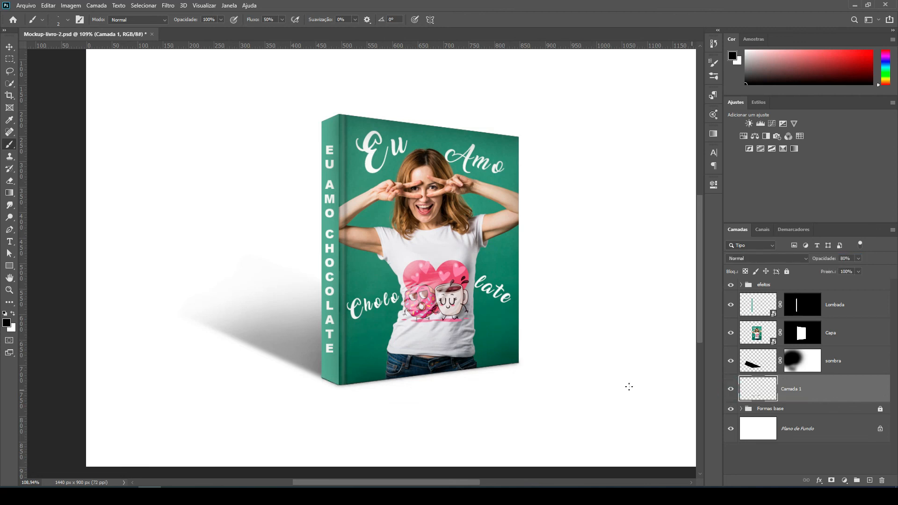
Rename the contact-line layer "sombra 2" and toggle the visibility of both shadow layers to compare the book with and without them.
scroll(252, 397, down, 2)
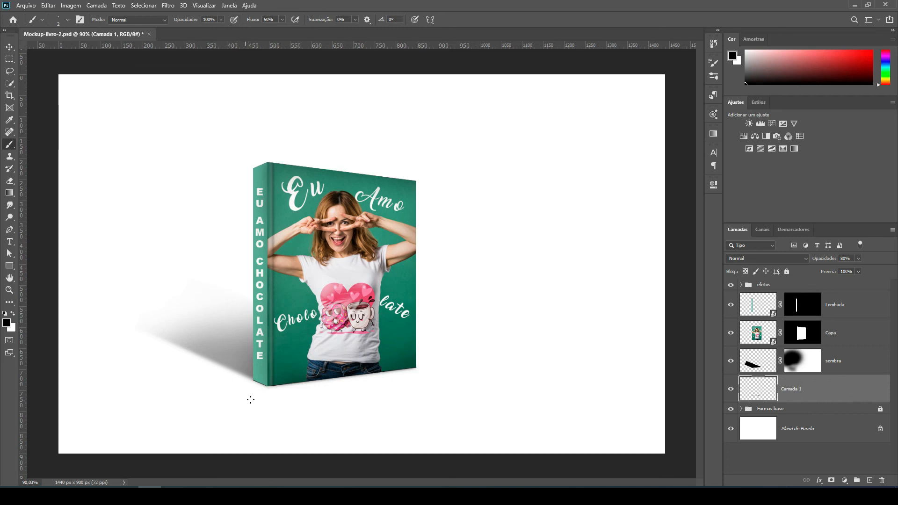
double_click(793, 391)
text(so)
key(Return)
click(730, 362)
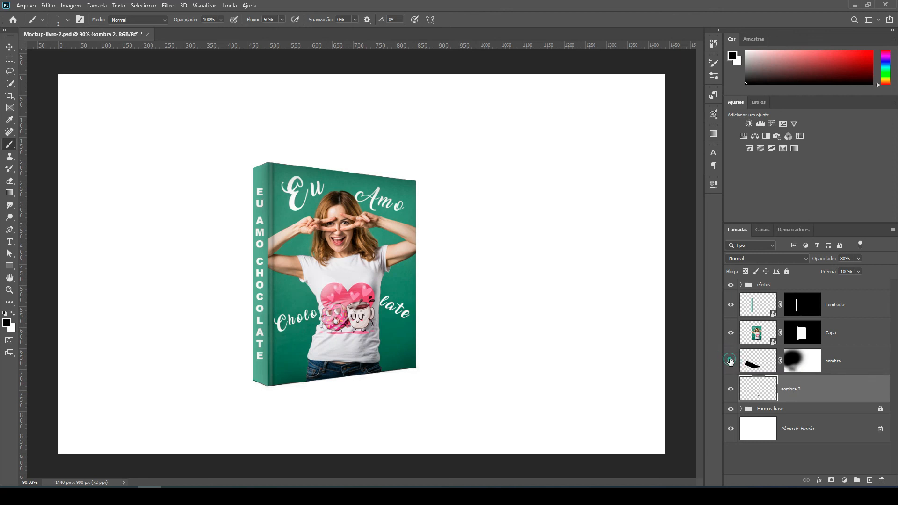
click(731, 360)
click(730, 388)
click(731, 389)
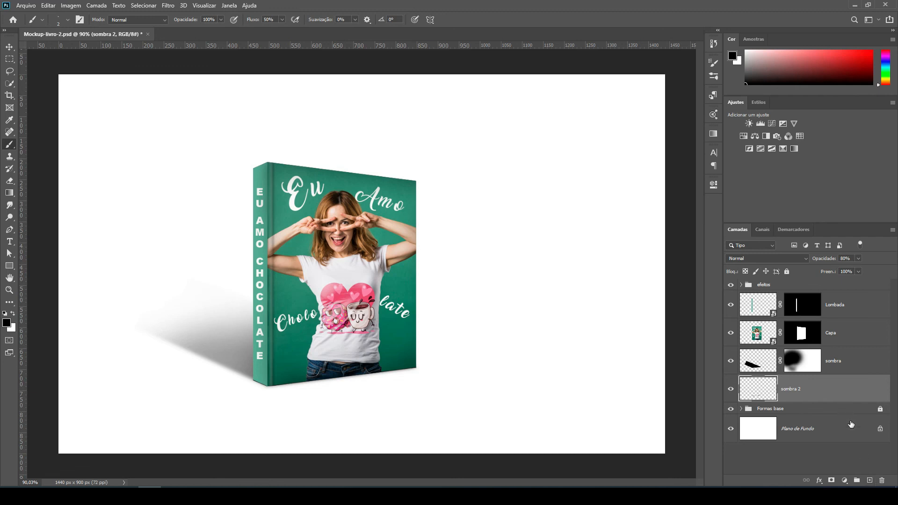
Add a new layer beneath "sombra 2" and make a full-width rectangular selection over roughly the upper two thirds of the canvas.
ctrl+click(869, 481)
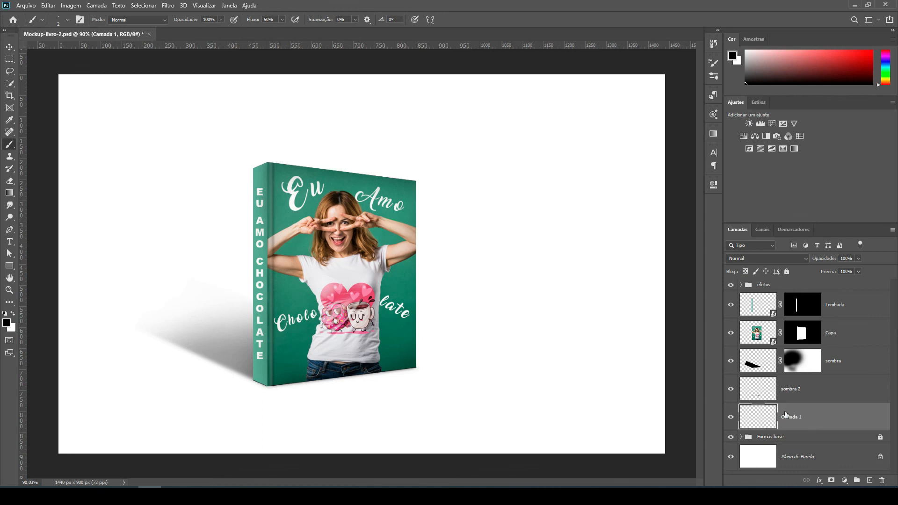
scroll(536, 238, down, 2)
click(10, 60)
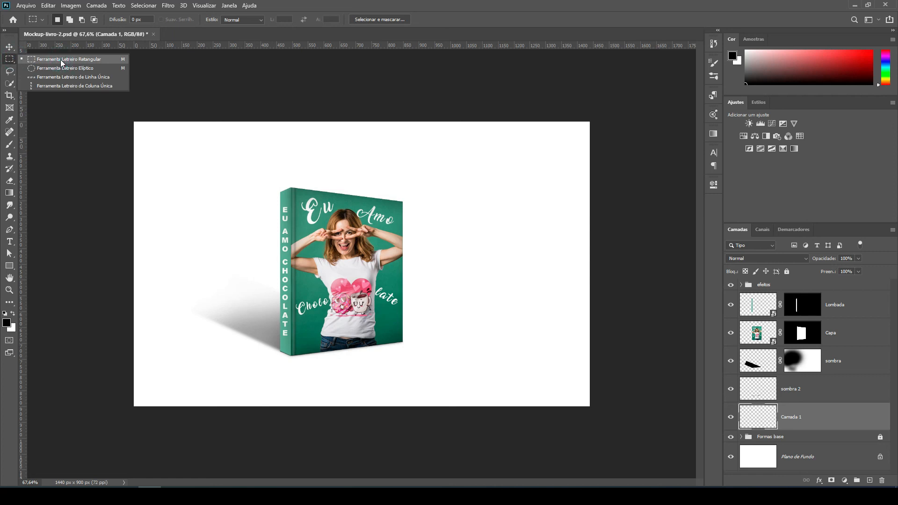
click(95, 63)
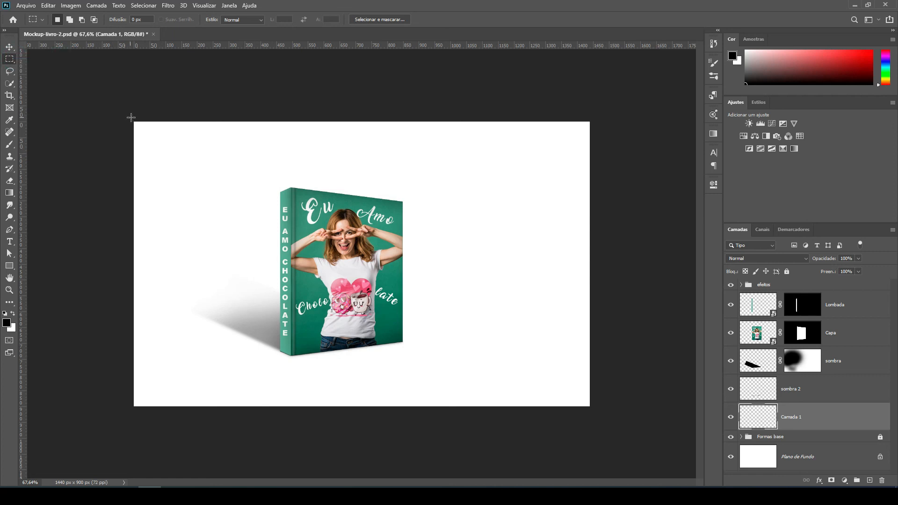
drag(133, 119, 612, 306)
Set the foreground color to a neutral light gray, about #ededed.
click(7, 322)
drag(611, 171, 475, 178)
click(378, 185)
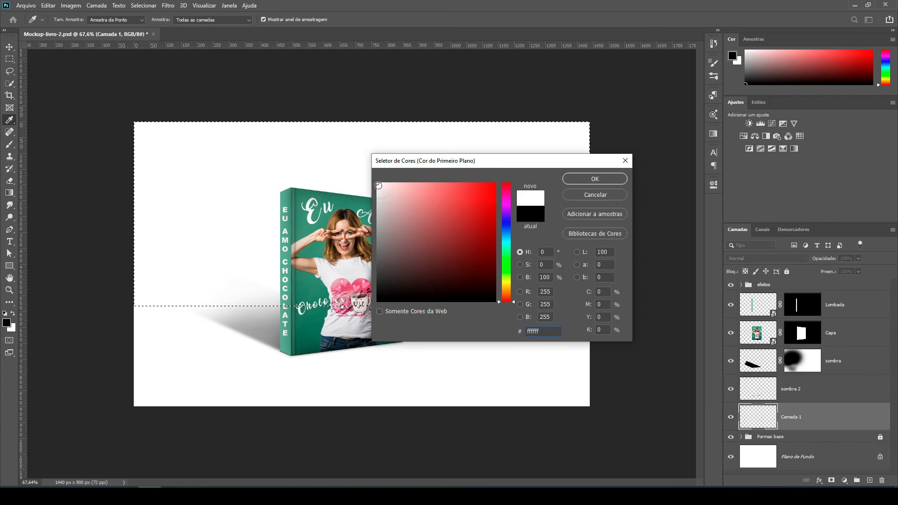
click(378, 189)
drag(378, 189, 376, 183)
text(e6e6e6)
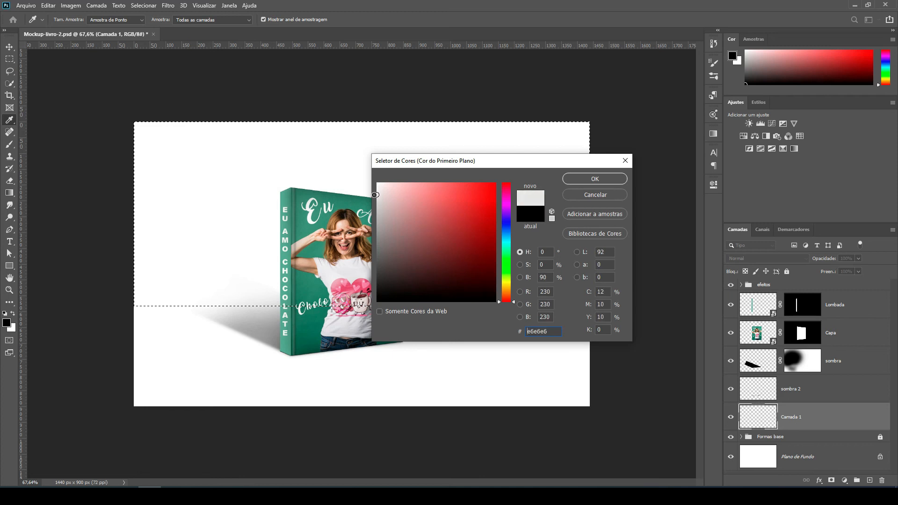
drag(374, 195, 375, 191)
click(585, 182)
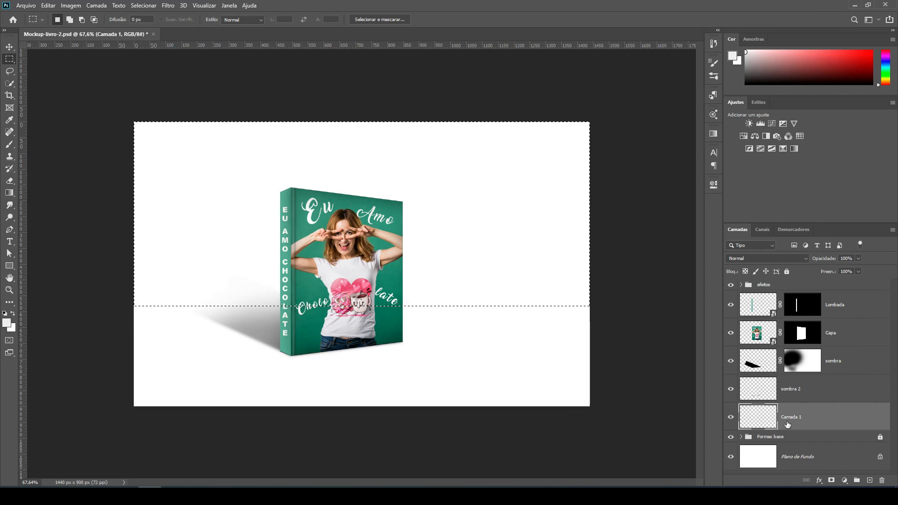
Fill the selected backdrop area on the new layer with the light gray foreground color and remove the selection.
key(alt+BackSpace)
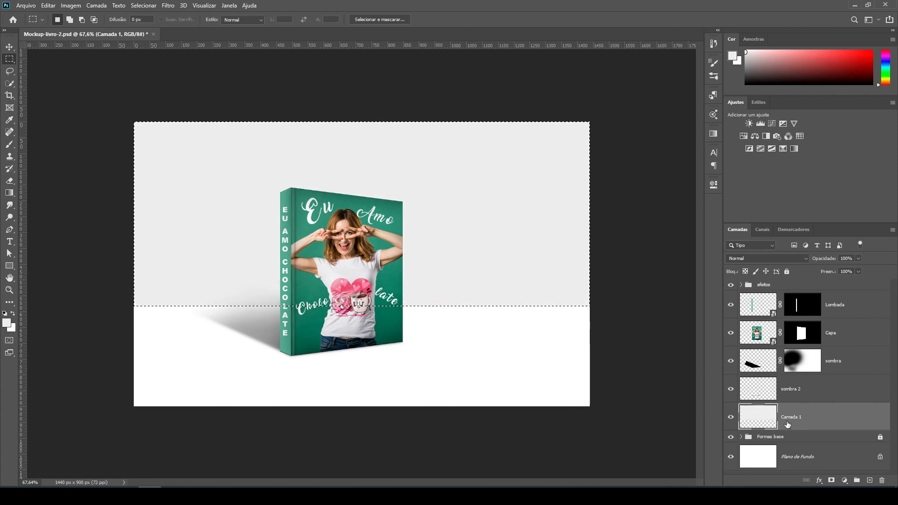
key(ctrl+d)
scroll(204, 327, up, 2)
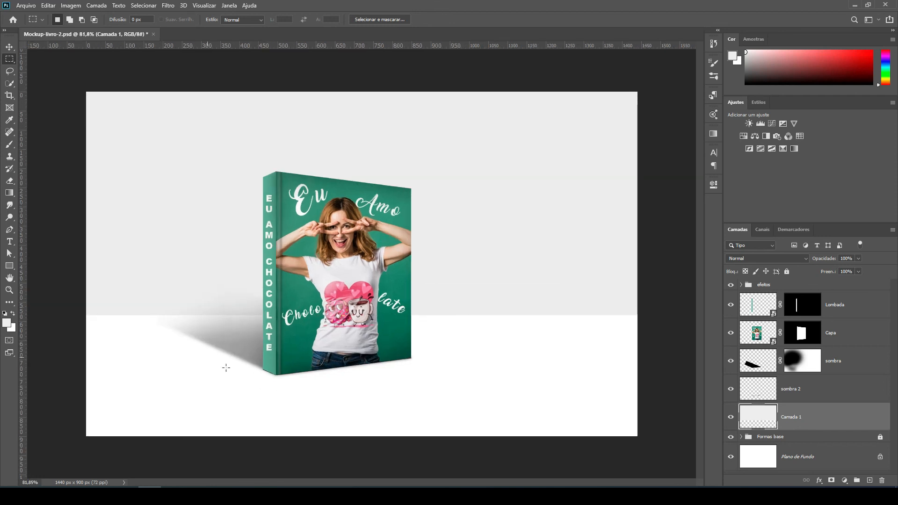
scroll(442, 260, down, 1)
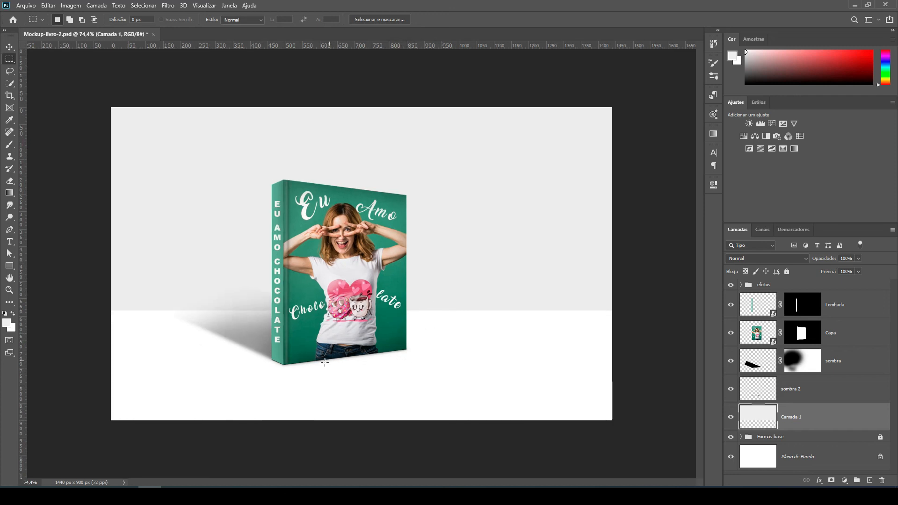
scroll(518, 329, up, 1)
key(shift+m)
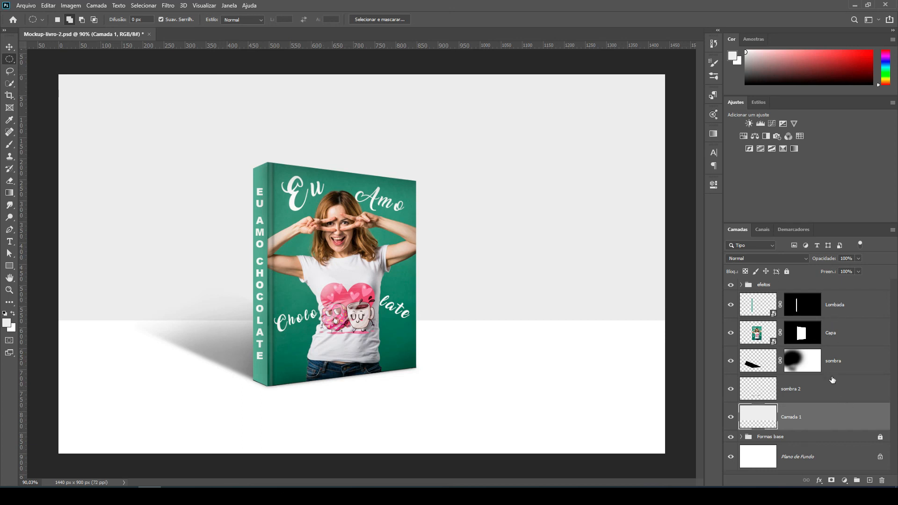
Group the two shadow layers and the gray backdrop layer into a group named "acabamento" and lock the group.
click(843, 360)
shift+click(817, 419)
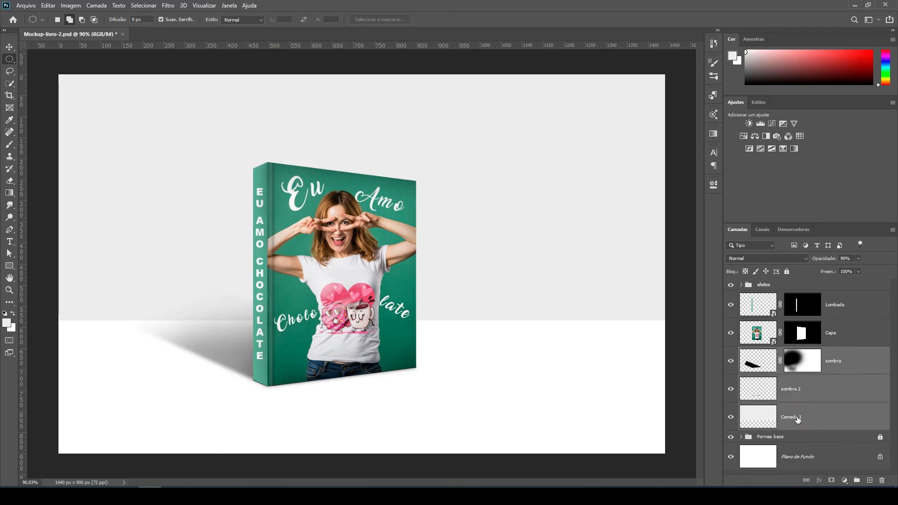
key(v)
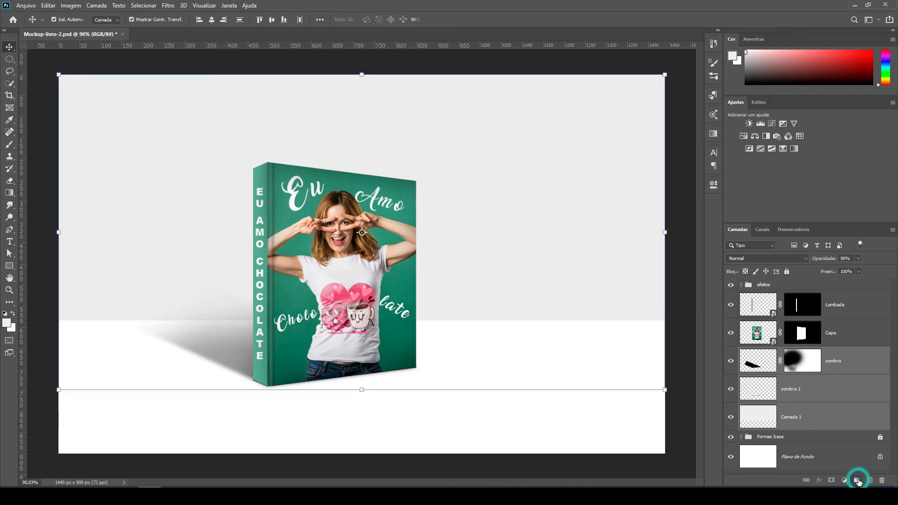
click(859, 482)
double_click(770, 353)
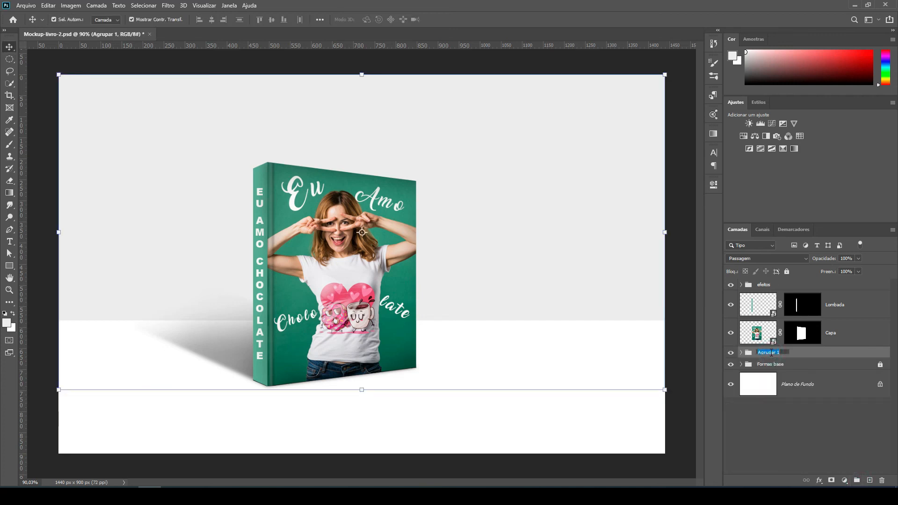
text(acabamento)
key(Return)
click(786, 271)
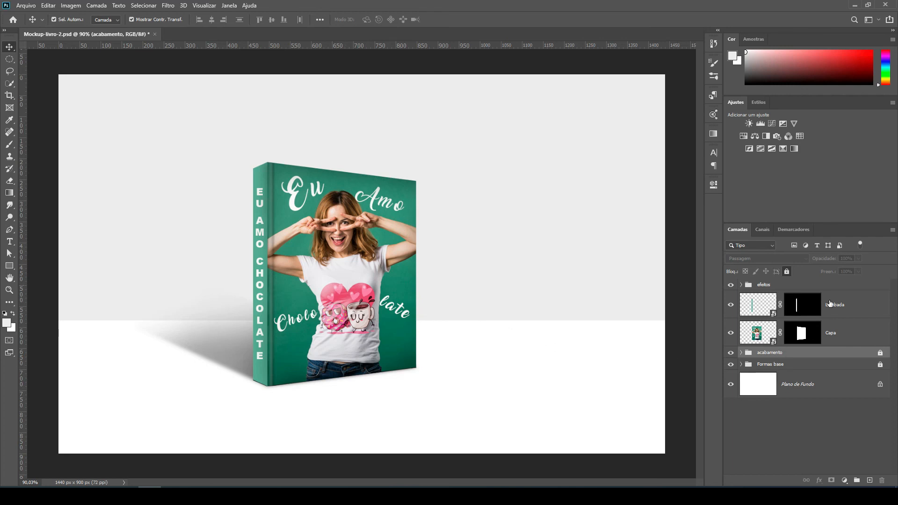
Toggle the visibility of the Lombada and Capa layers to check the editable spine and cover.
click(732, 306)
click(732, 305)
click(731, 333)
click(732, 334)
Open the Capa smart object without color management, then hide its photo layer "Camada 2" and make that layer active.
click(774, 345)
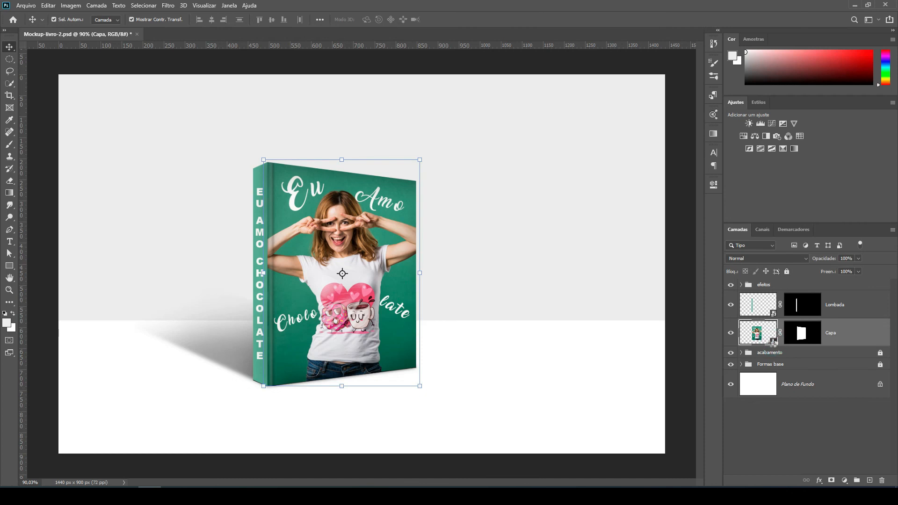
double_click(773, 344)
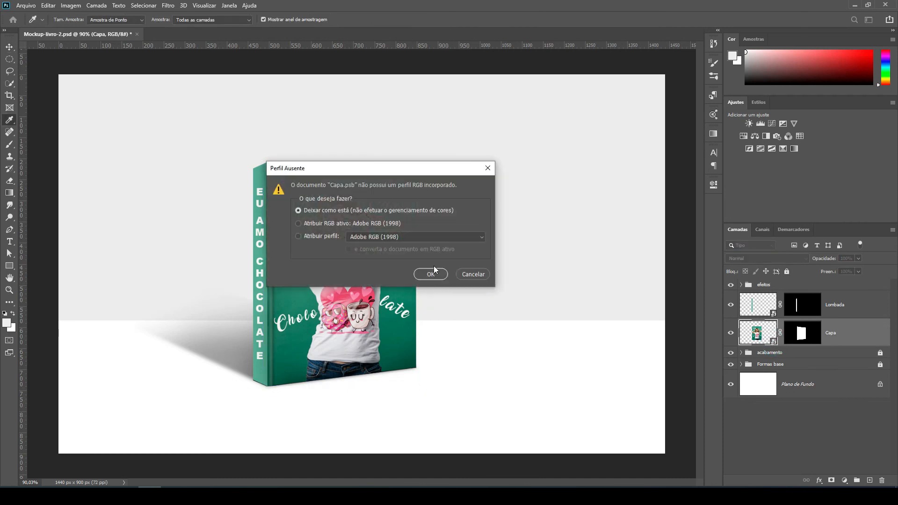
click(429, 274)
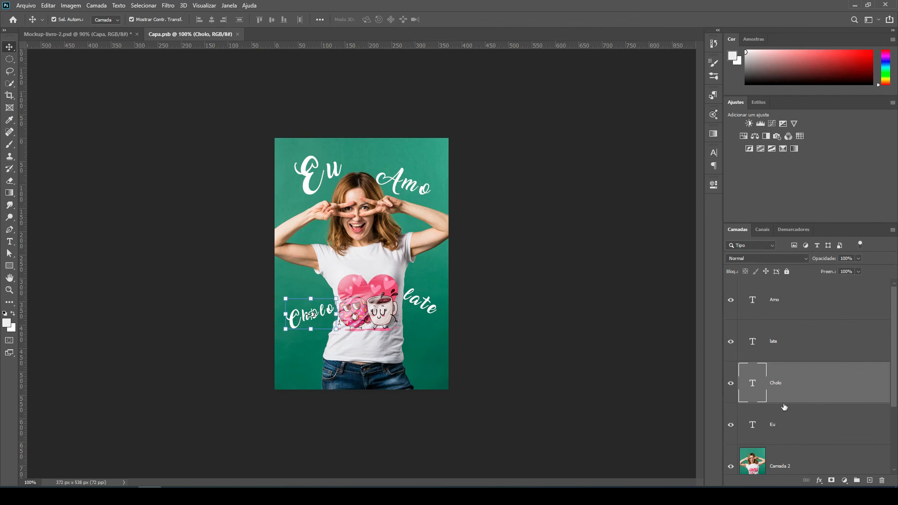
scroll(789, 410, down, 2)
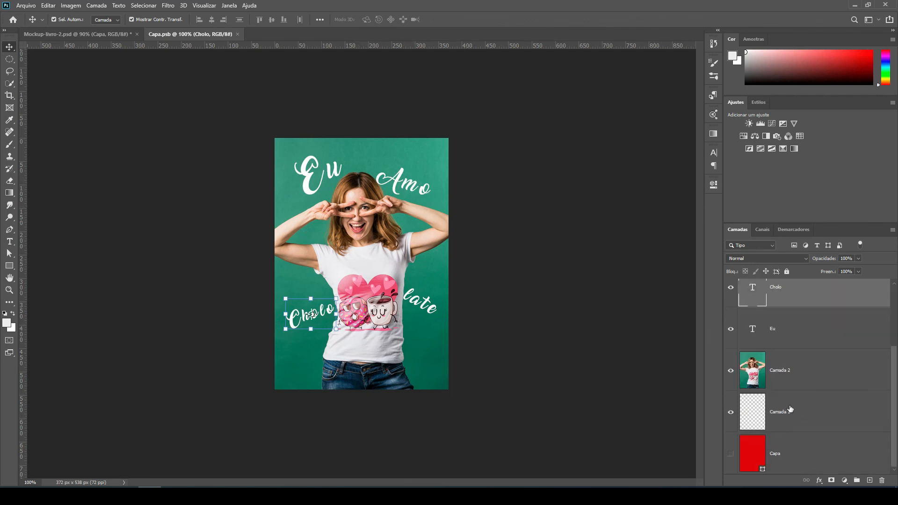
click(730, 372)
click(789, 373)
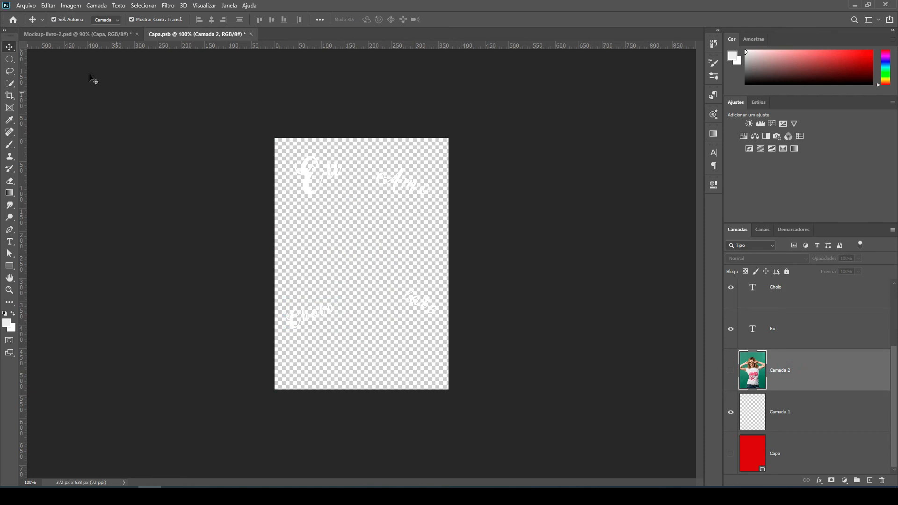
Place the yellow-shirt woman photo as an embedded image above "Camada 2" and scale it from its center to cover the whole book cover.
click(25, 5)
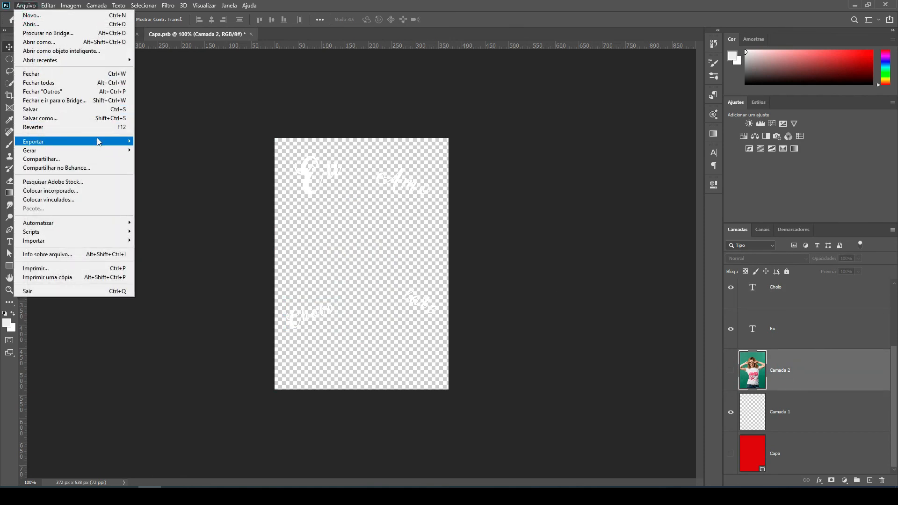
click(74, 189)
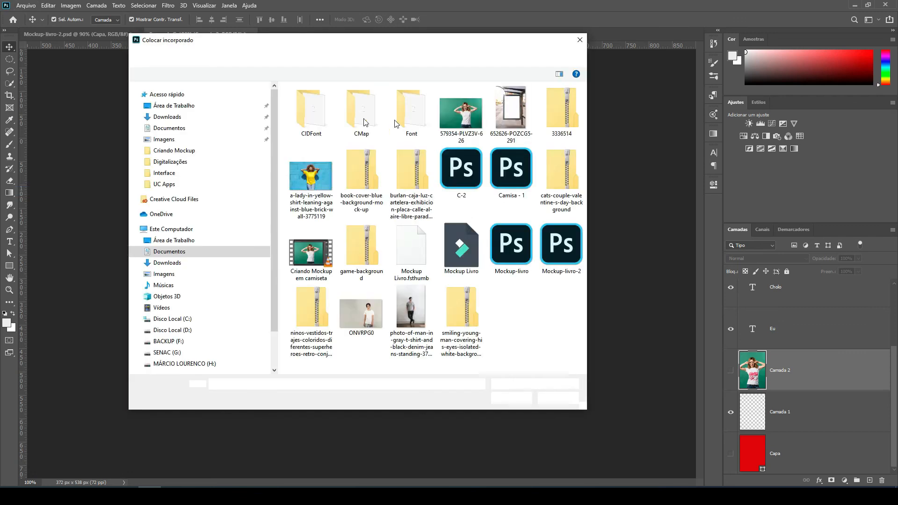
click(311, 177)
click(512, 398)
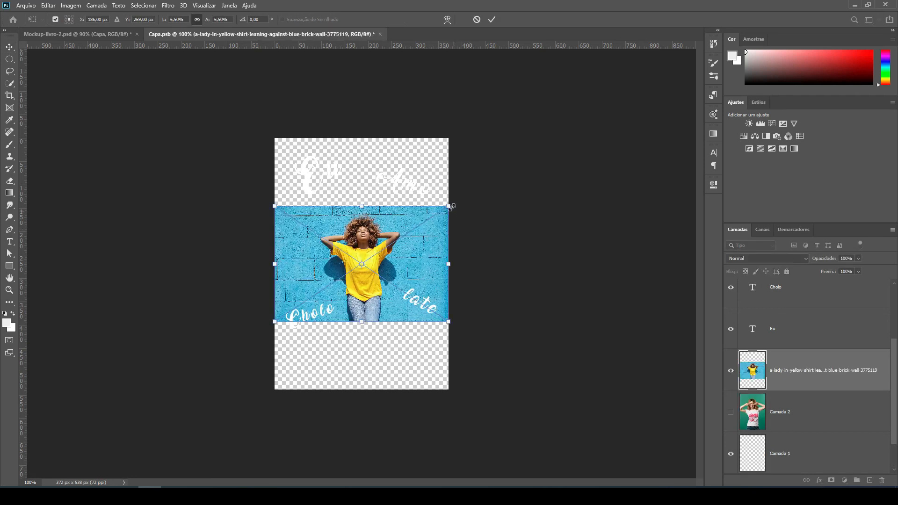
drag(450, 206, 542, 117)
key(Return)
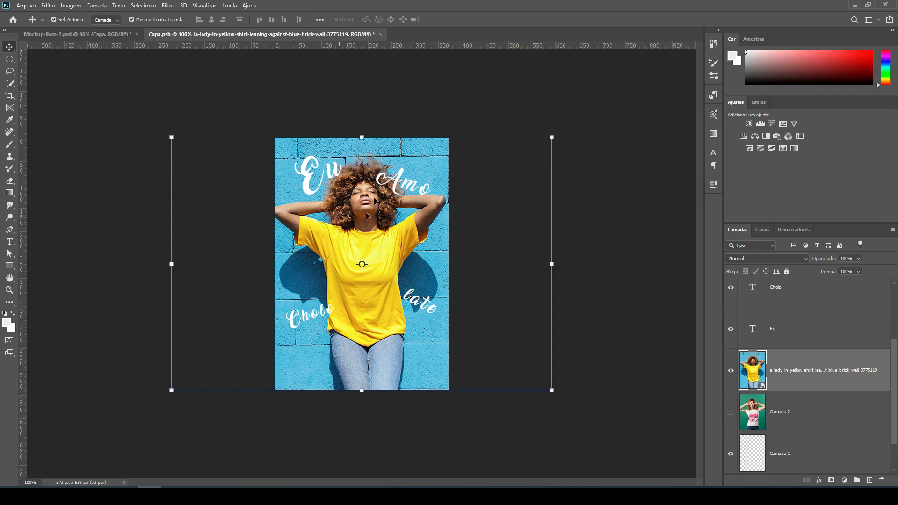
Save the Capa smart object and return to the mockup document to inspect the updated cover.
key(ctrl+s)
click(108, 37)
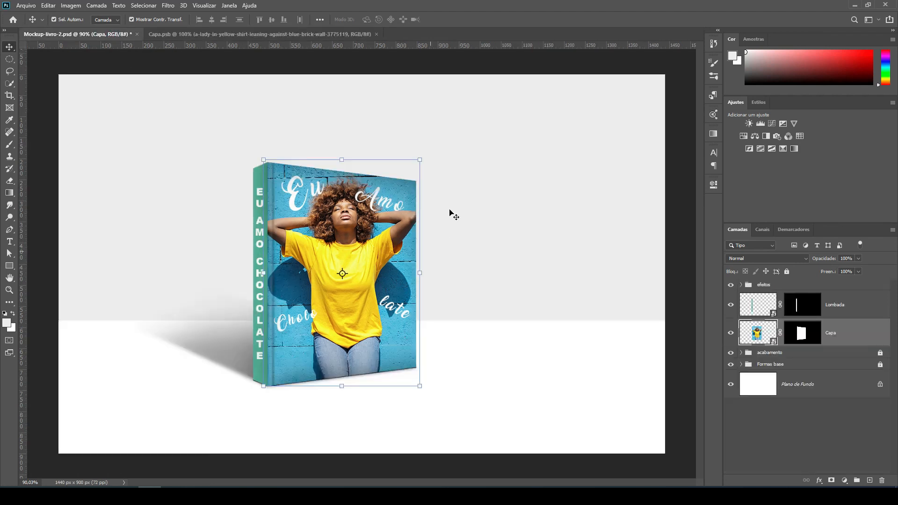
click(542, 300)
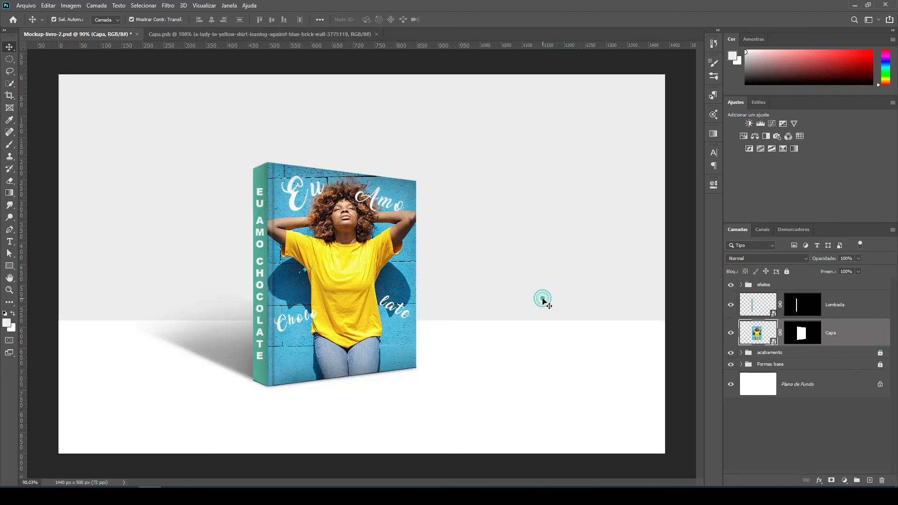
scroll(274, 243, up, 2)
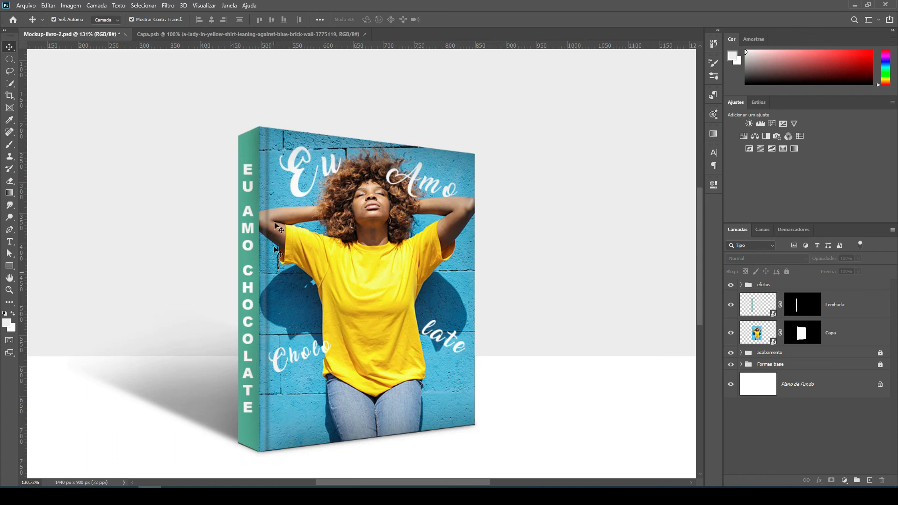
scroll(298, 227, down, 2)
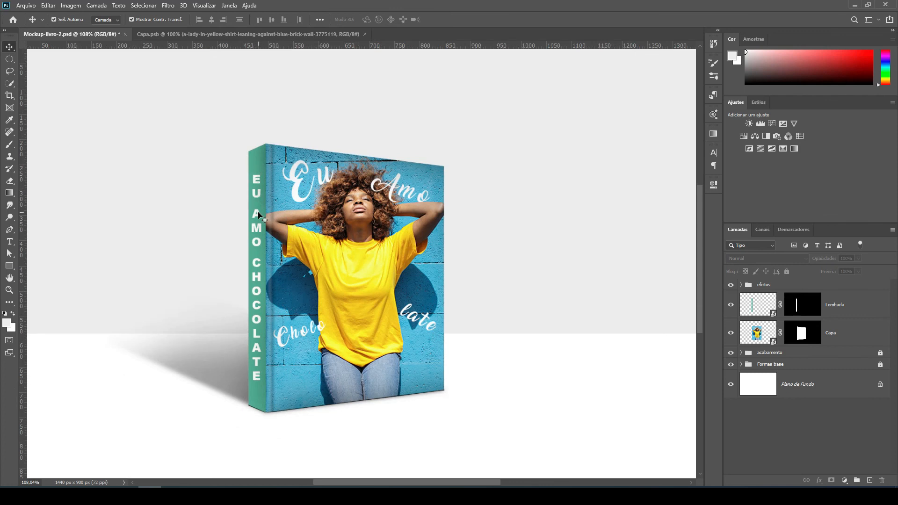
Sample the cover's blue wall as the foreground color and open the Lombada smart object without color management.
key(i)
click(282, 168)
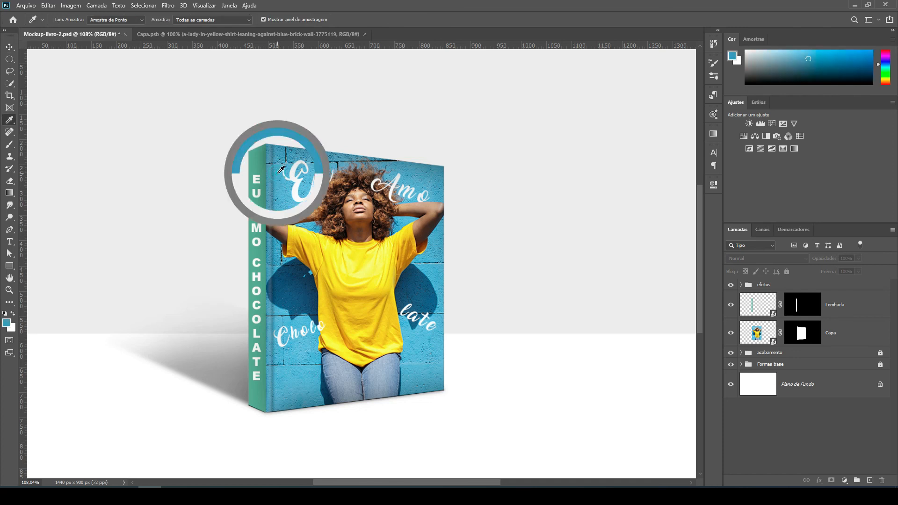
double_click(773, 314)
click(426, 273)
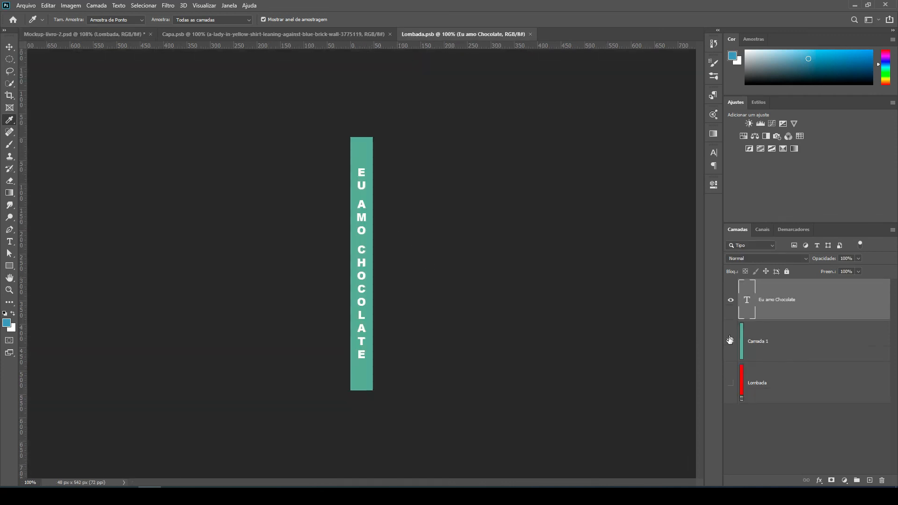
Fill the spine's "Camada 1" background with the sampled blue, save the Lombada smart object and return to the mockup document.
click(766, 347)
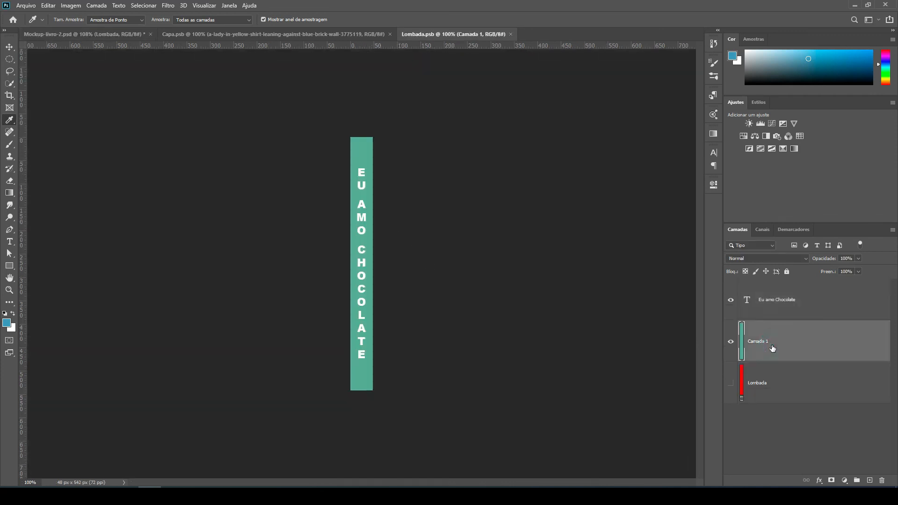
key(ctrl+BackSpace)
key(alt+BackSpace)
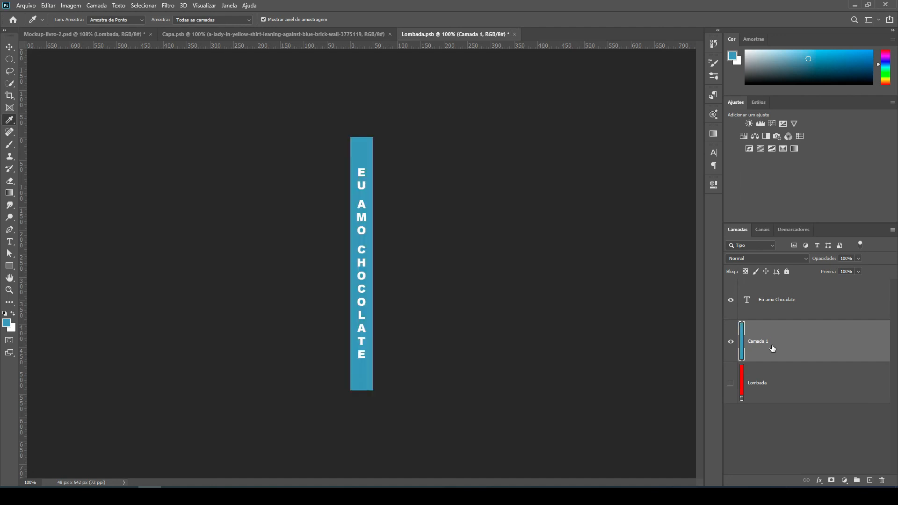
key(ctrl+s)
click(84, 34)
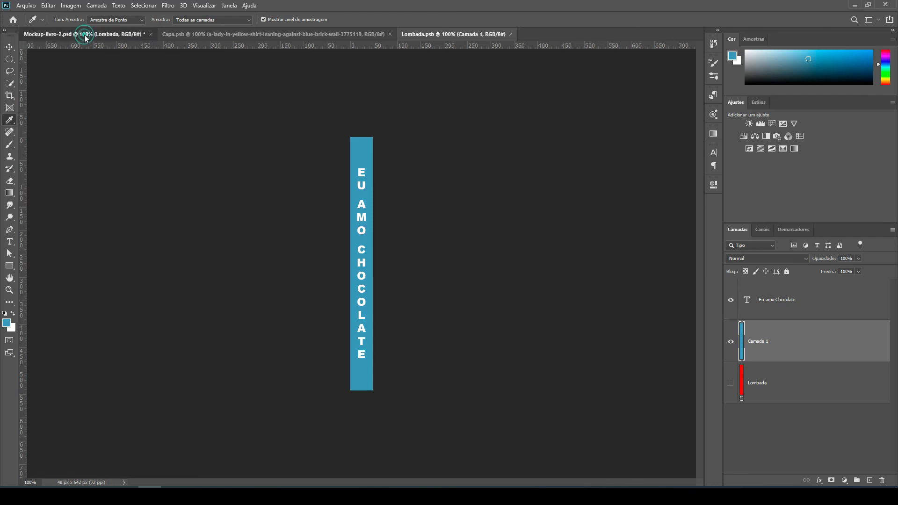
Deselect all layers and view the finished book mockup in full-screen mode.
click(10, 47)
click(152, 148)
key(ctrl+0)
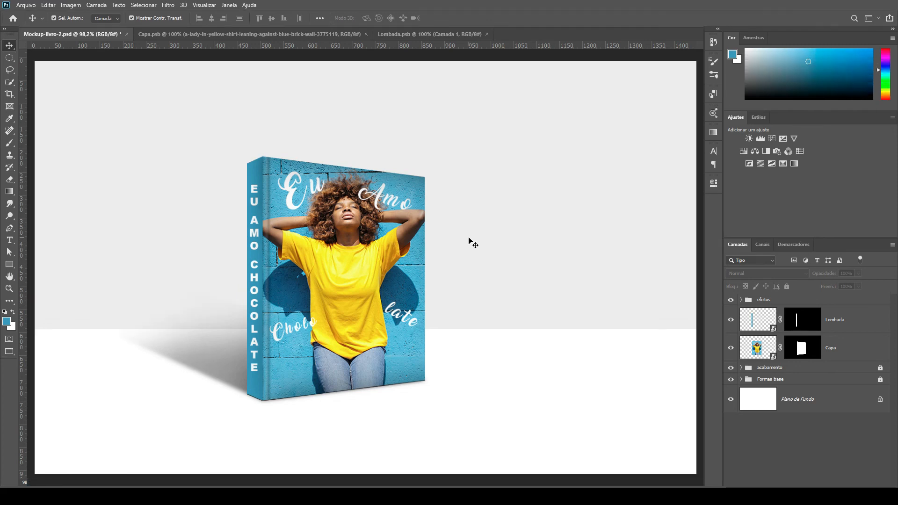
key(f)
key(f)
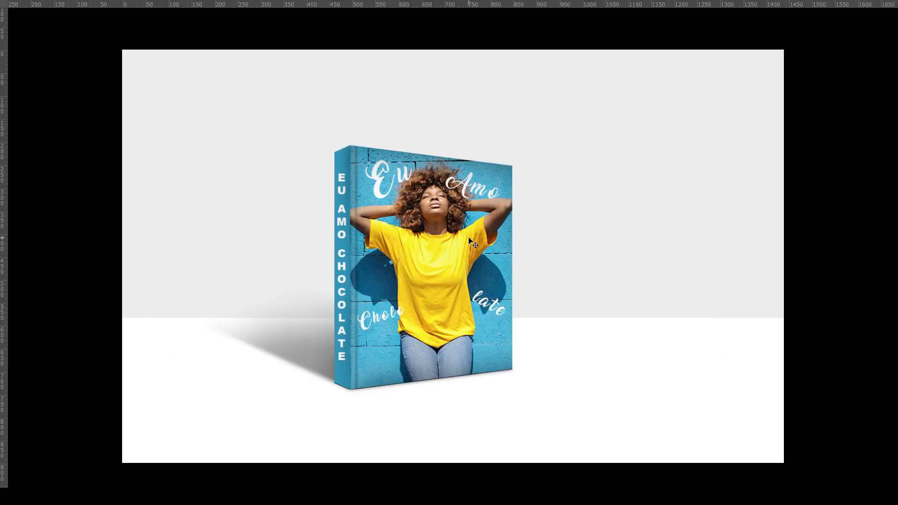
scroll(469, 237, up, 2)
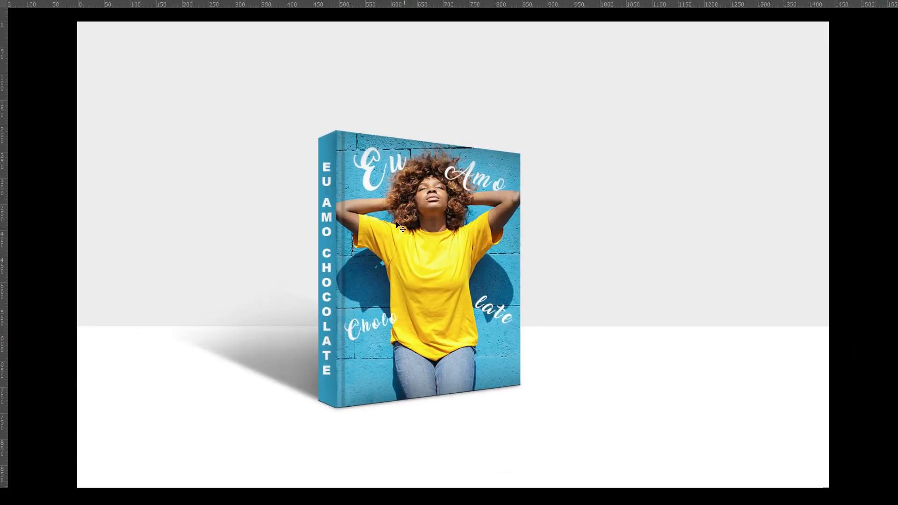